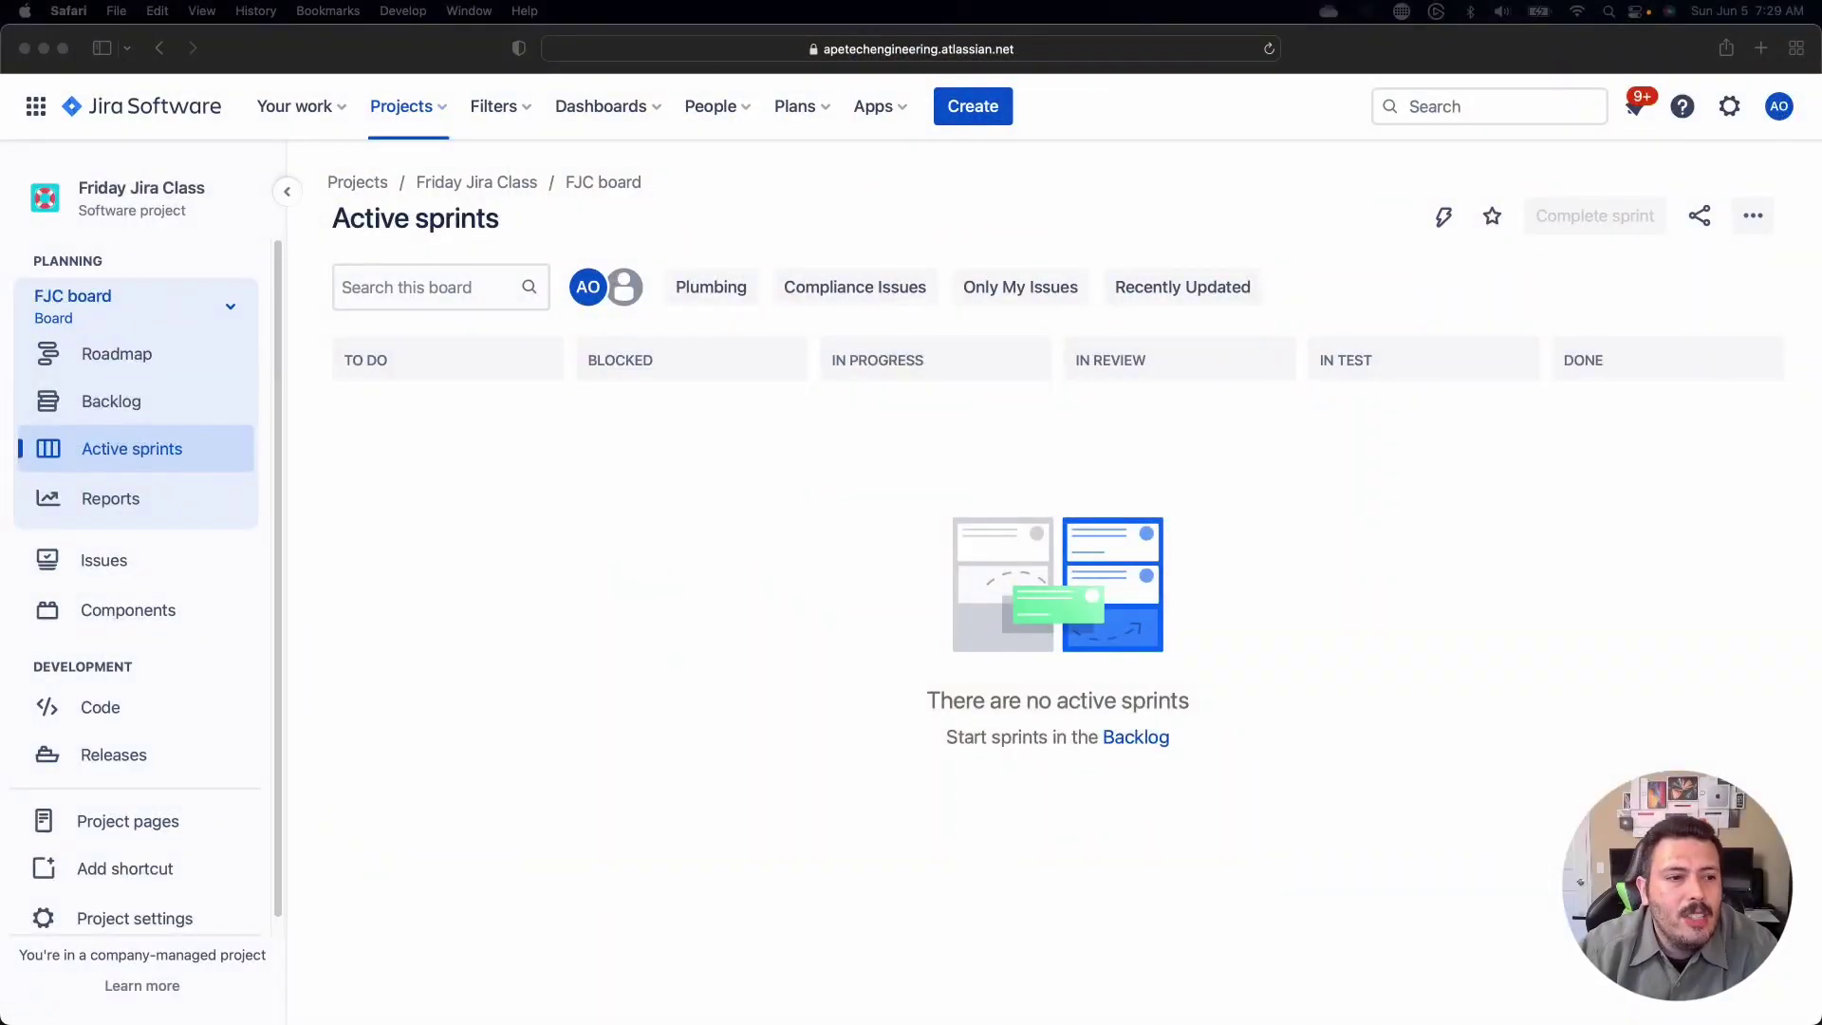
Step: Create a Scrum board from an existing project, named Scrum Team B, using the Friday Jira Class (FJC) project
{"action": "left_click", "coordinate": [151, 304]}
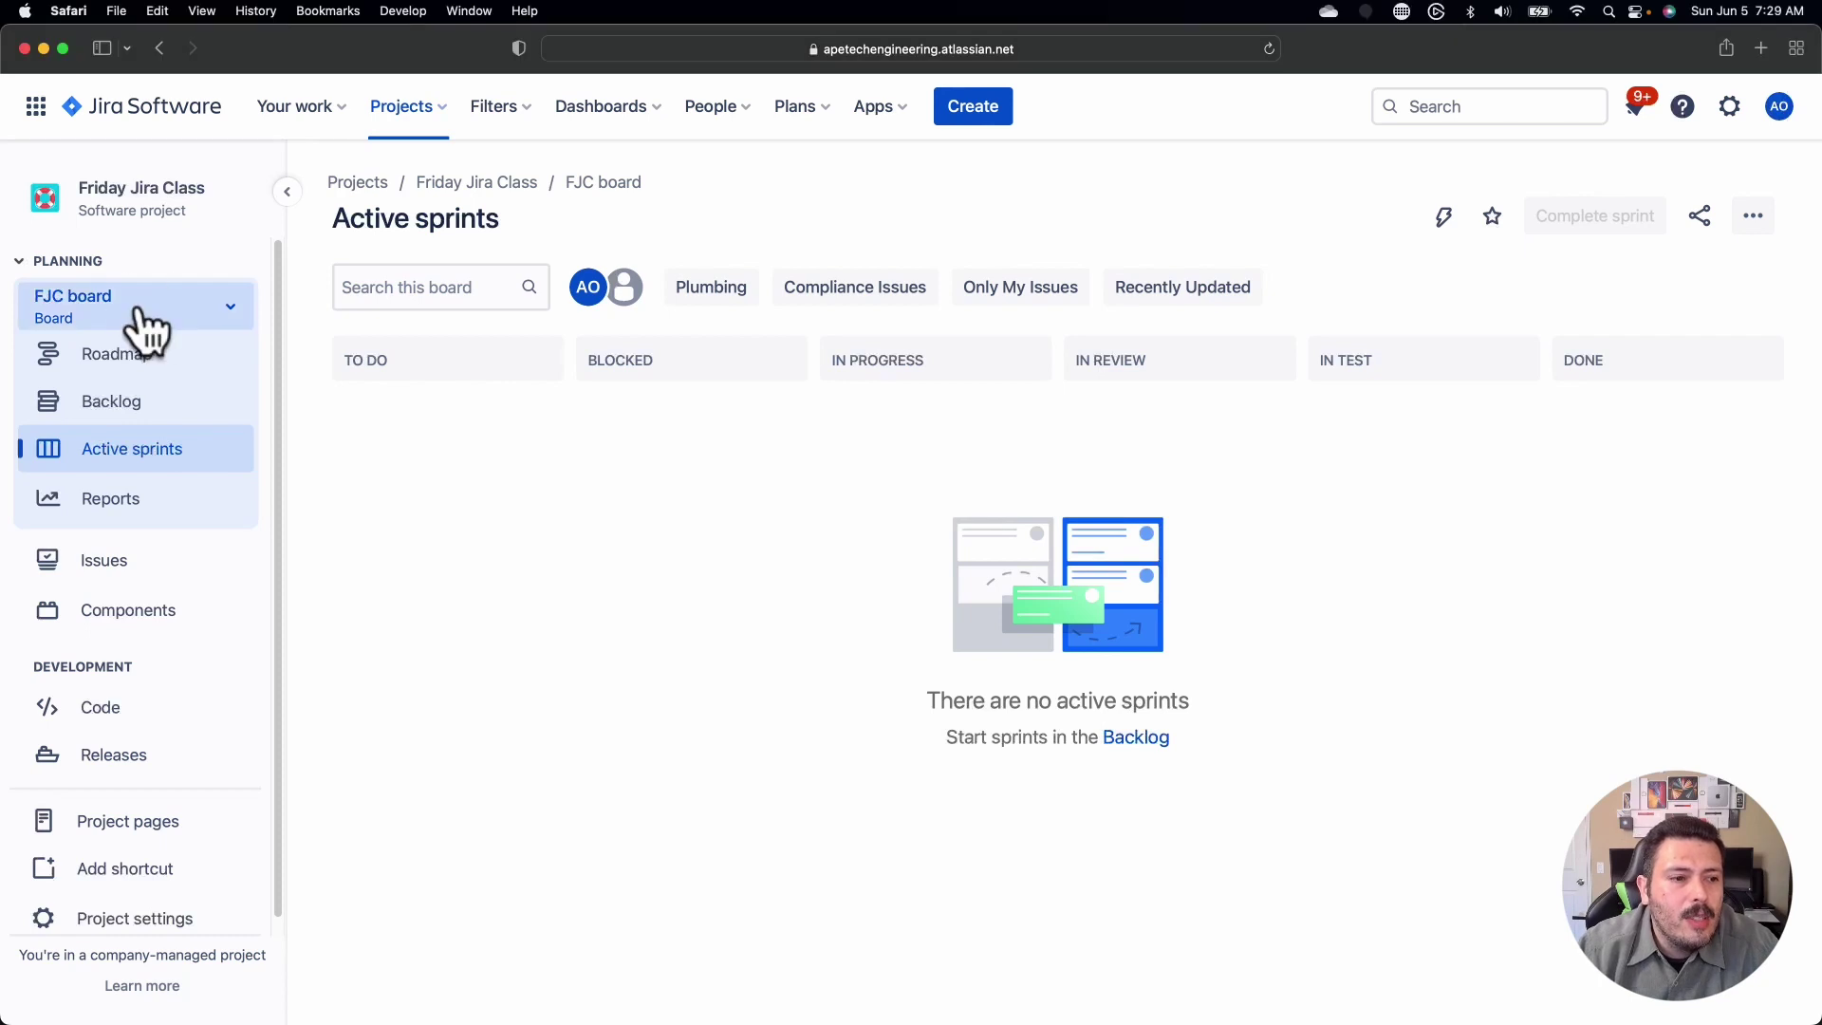
{"action": "left_click", "coordinate": [140, 315]}
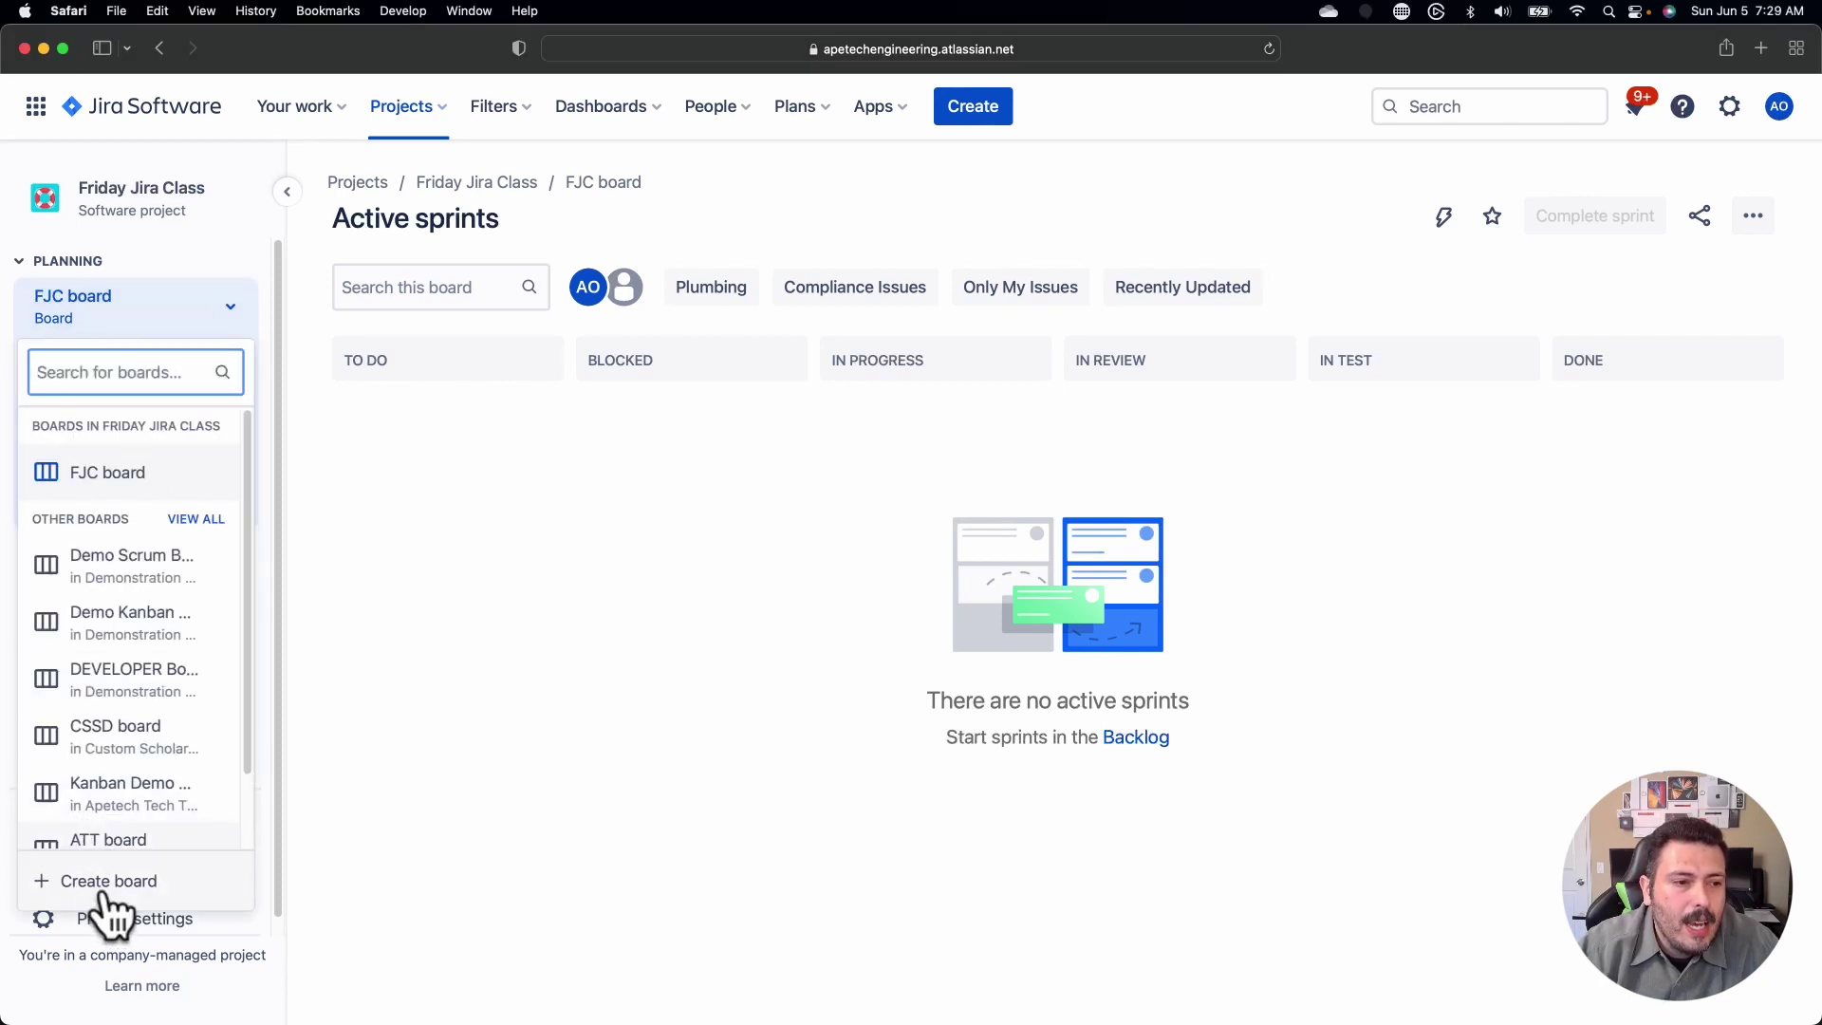
{"action": "left_click", "coordinate": [418, 537]}
{"action": "left_click", "coordinate": [161, 318]}
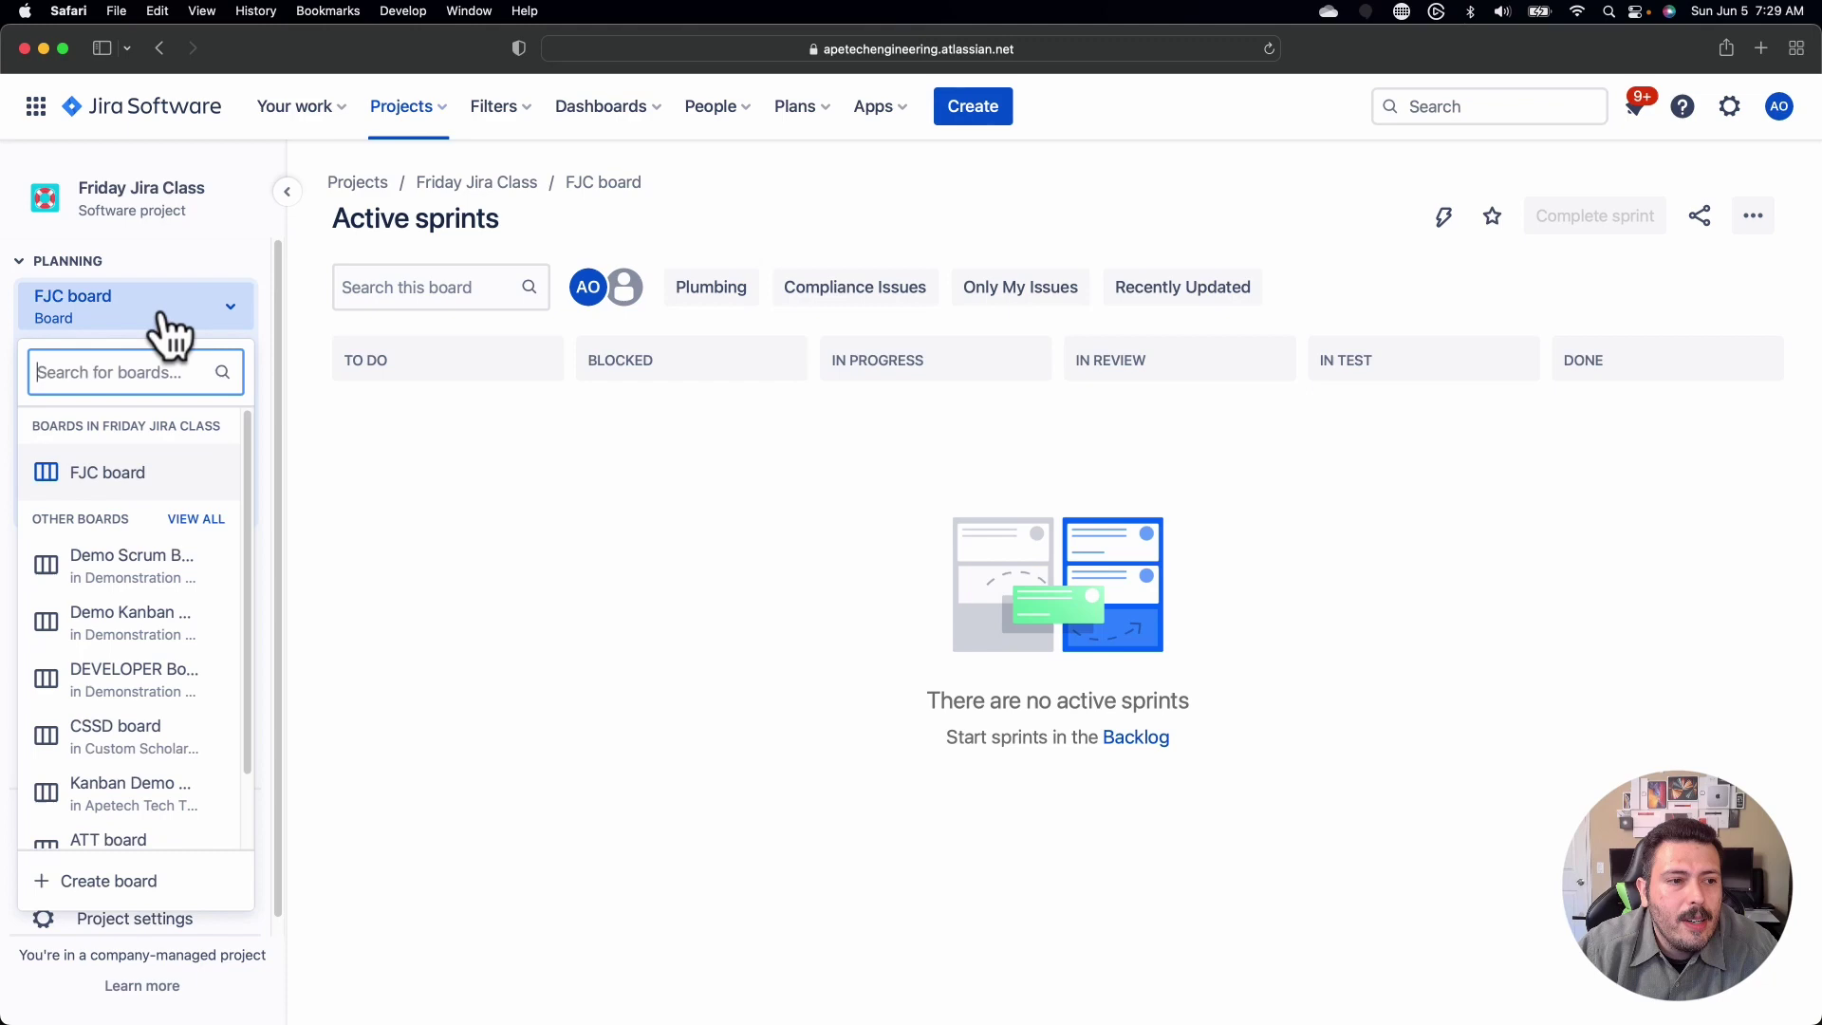
{"action": "left_click", "coordinate": [128, 884]}
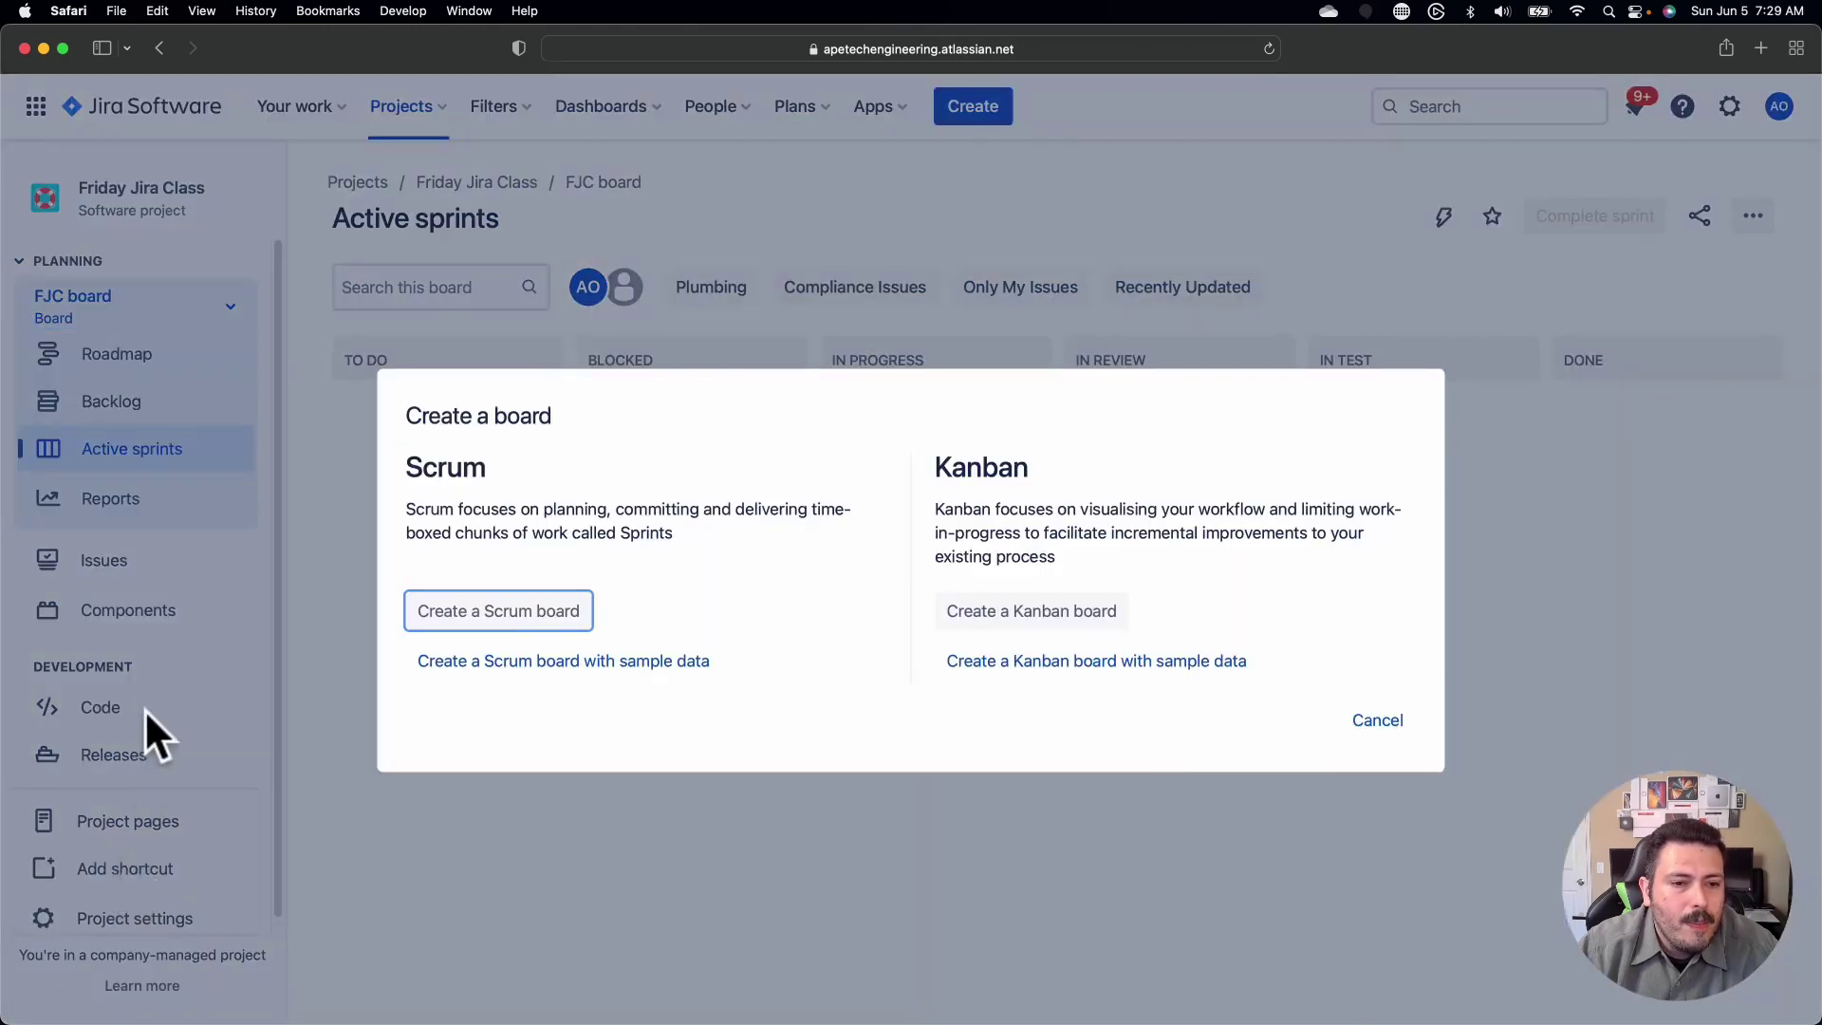
{"action": "left_click", "coordinate": [490, 626]}
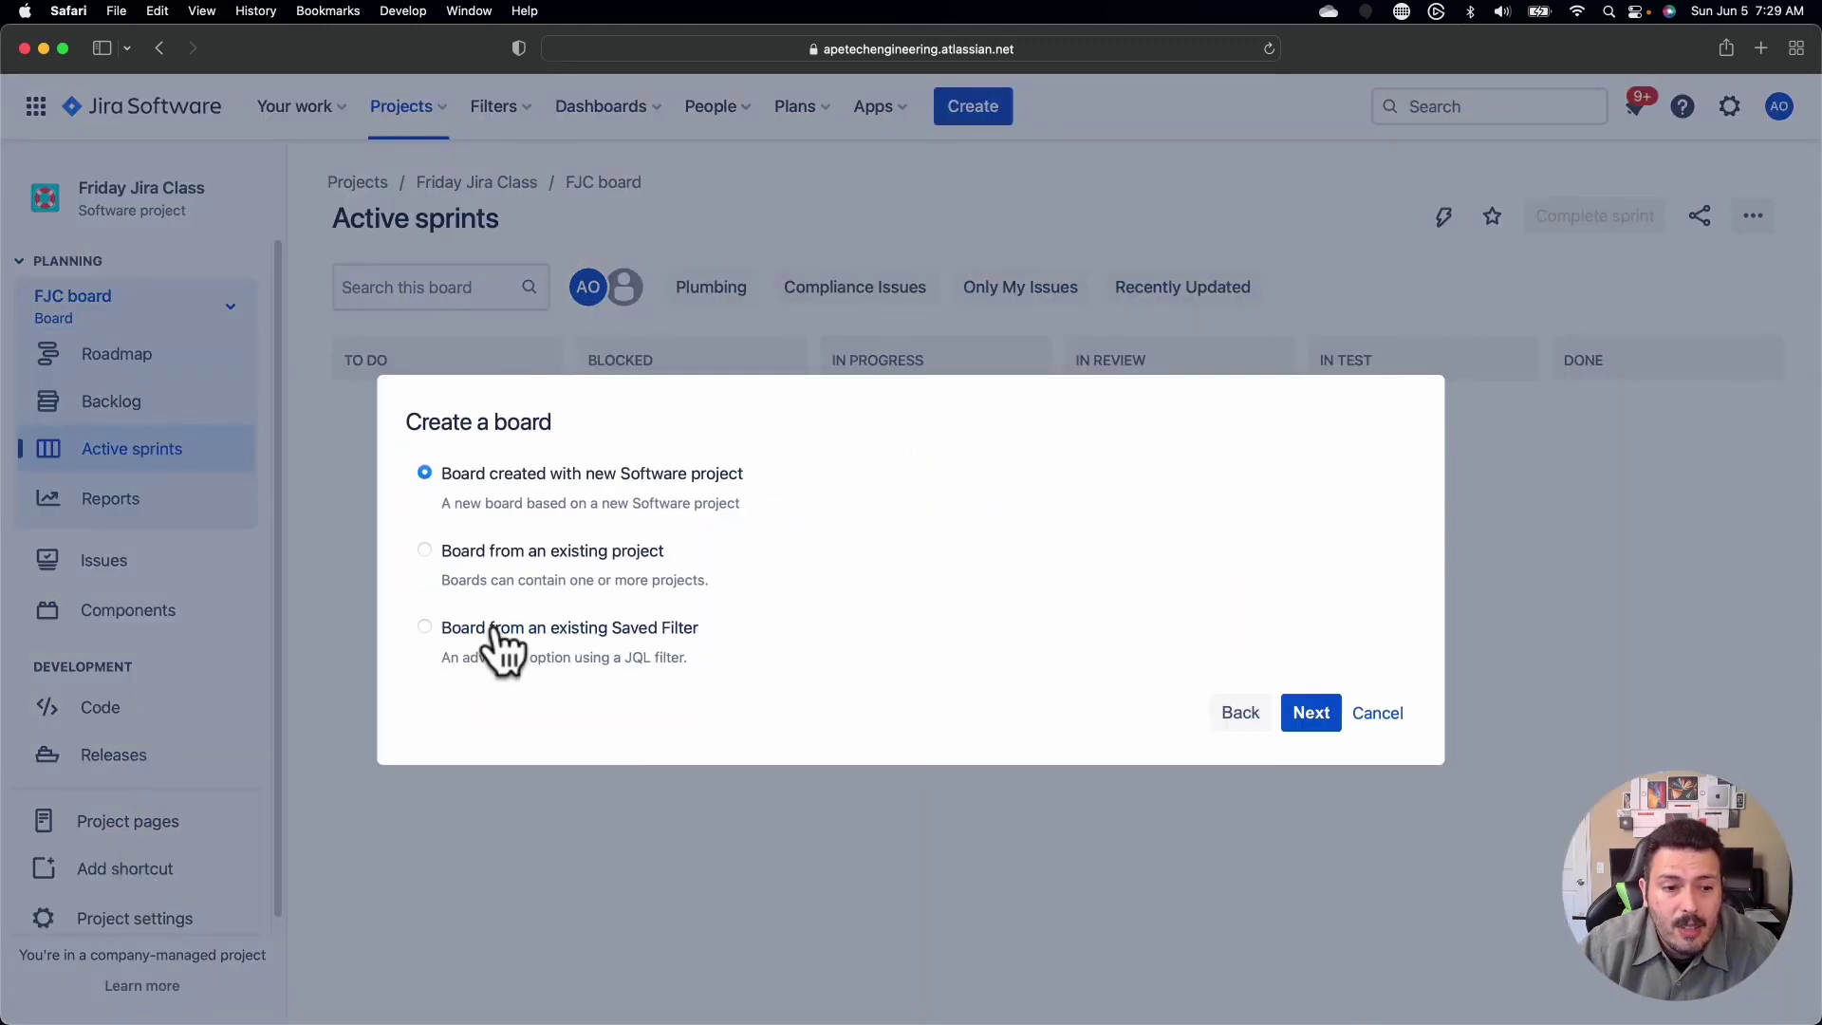
{"action": "left_click", "coordinate": [561, 546]}
{"action": "left_click", "coordinate": [1312, 713]}
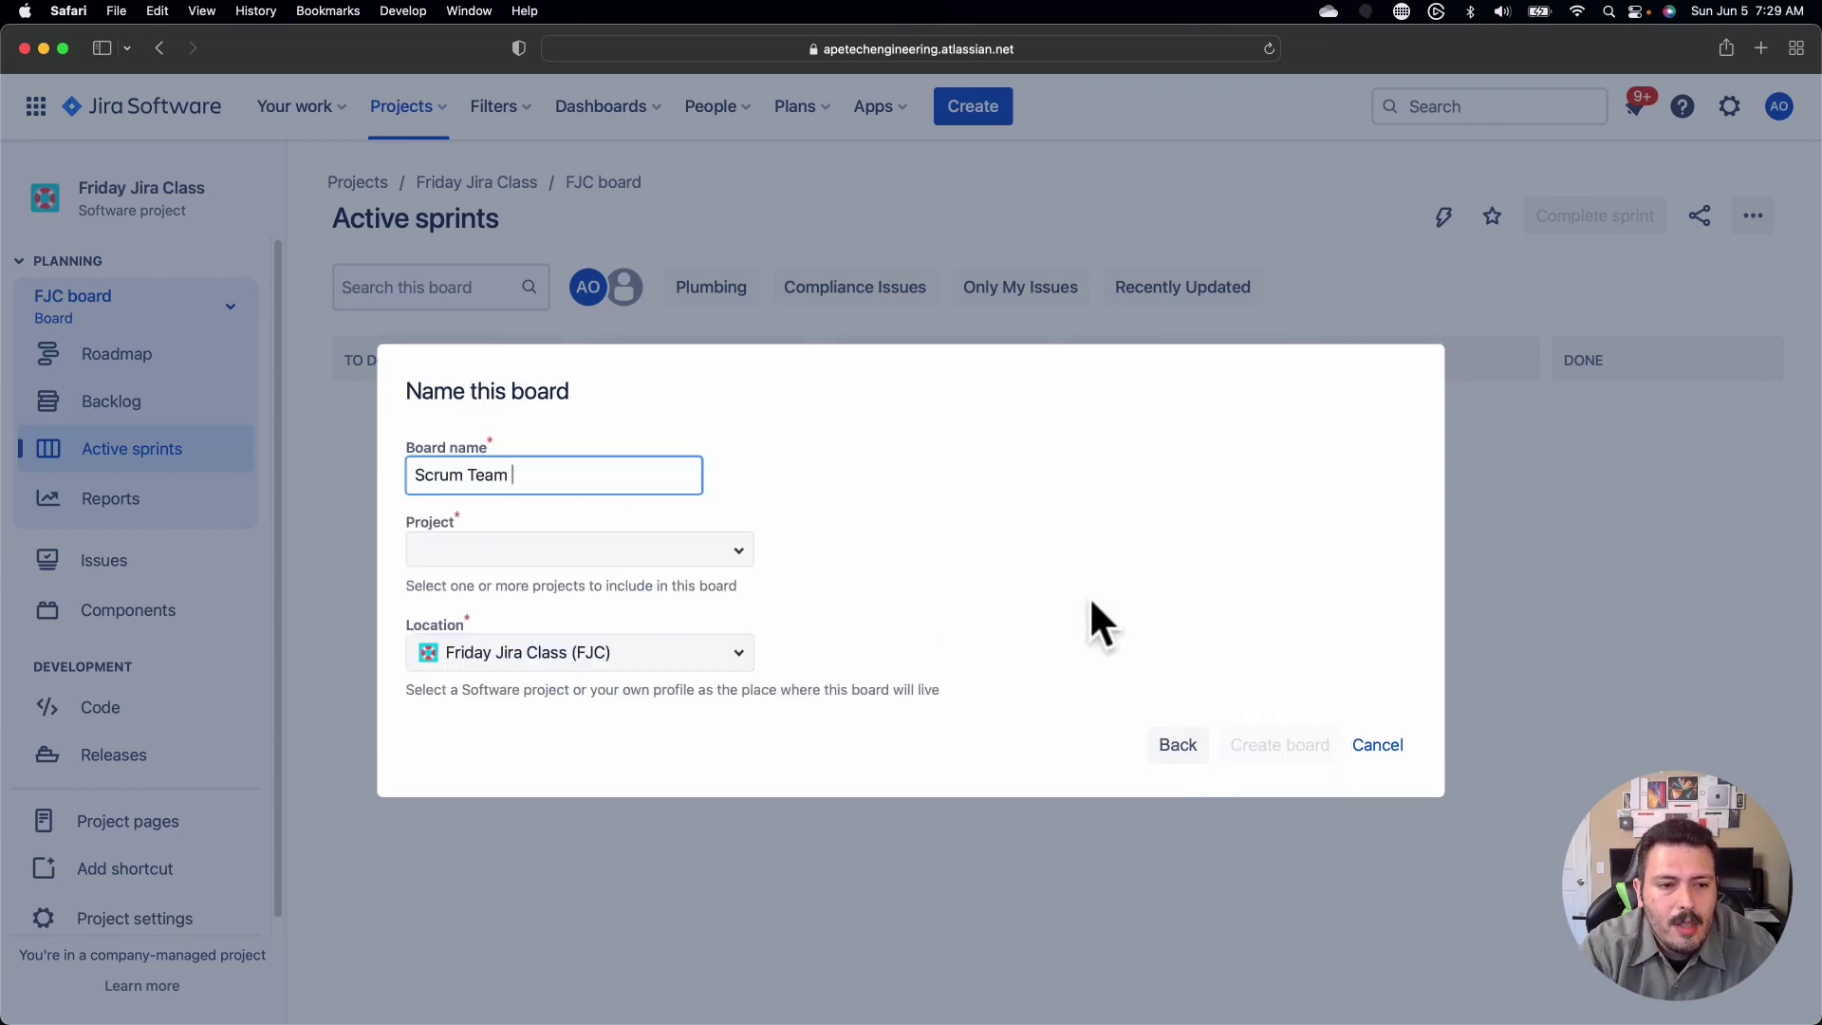
{"action": "left_click", "coordinate": [748, 555]}
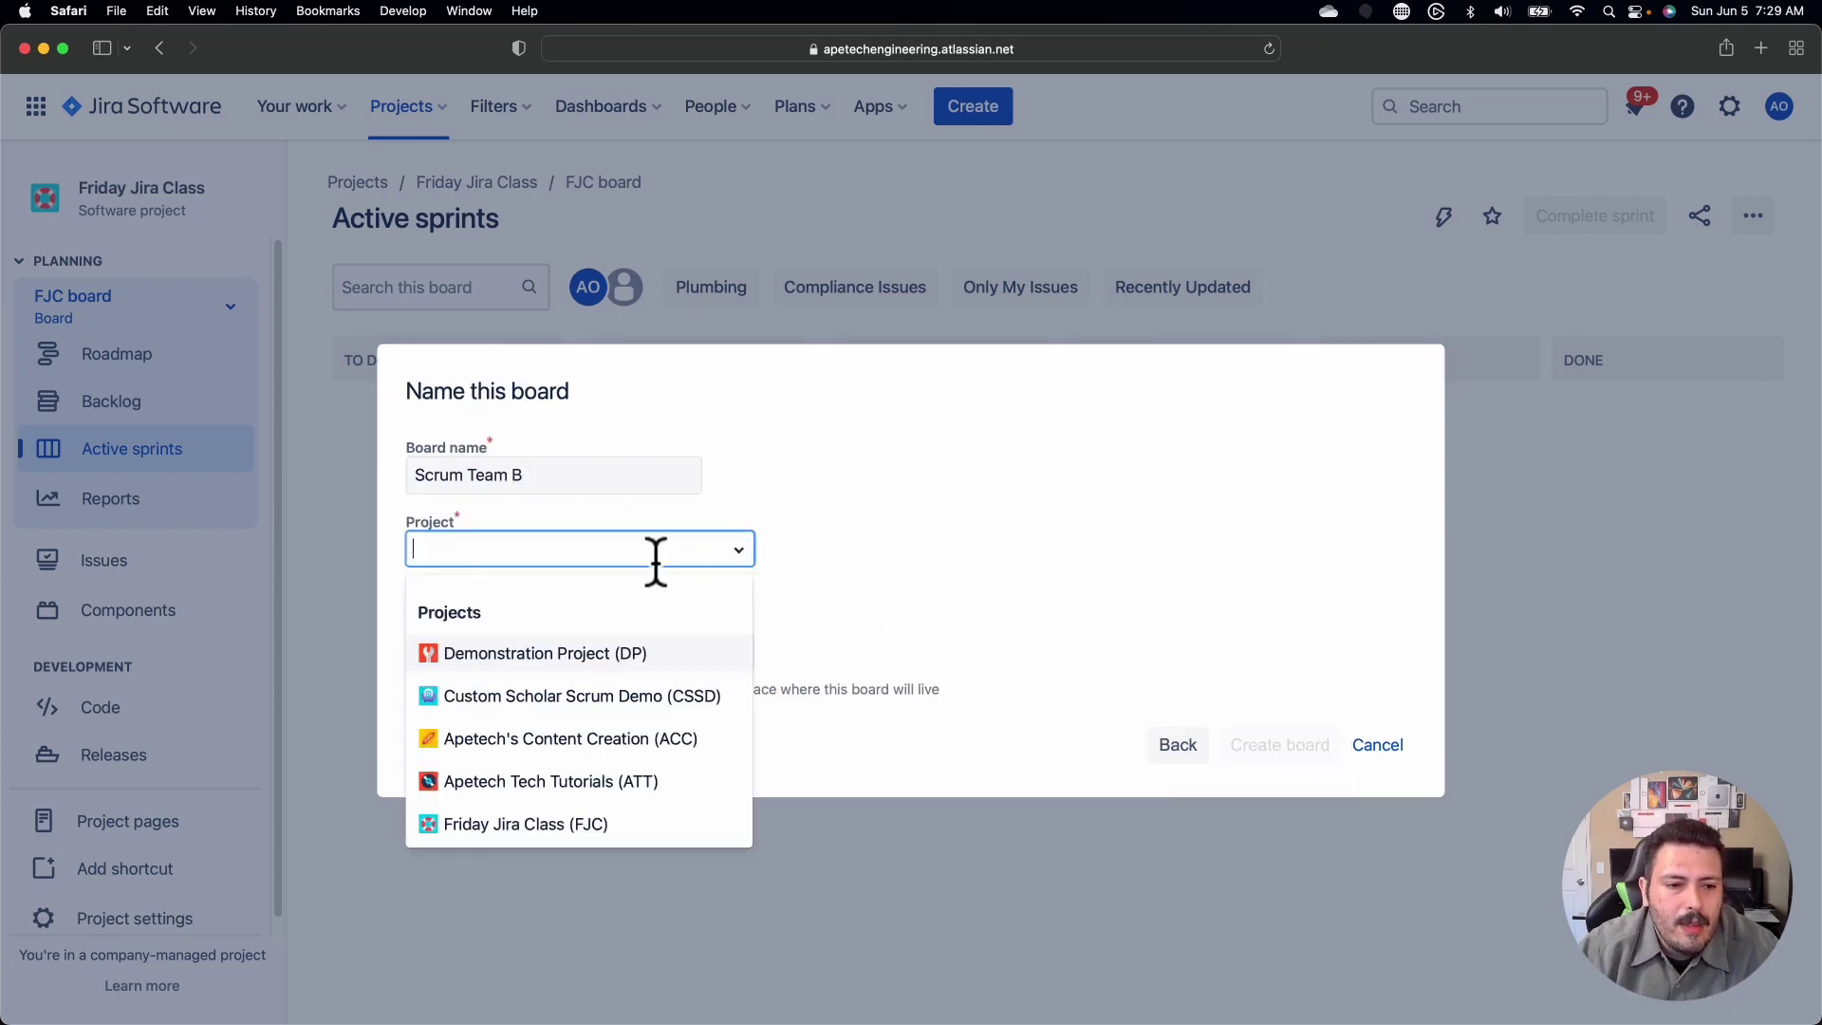
{"action": "left_click", "coordinate": [546, 824]}
{"action": "left_click", "coordinate": [1305, 749]}
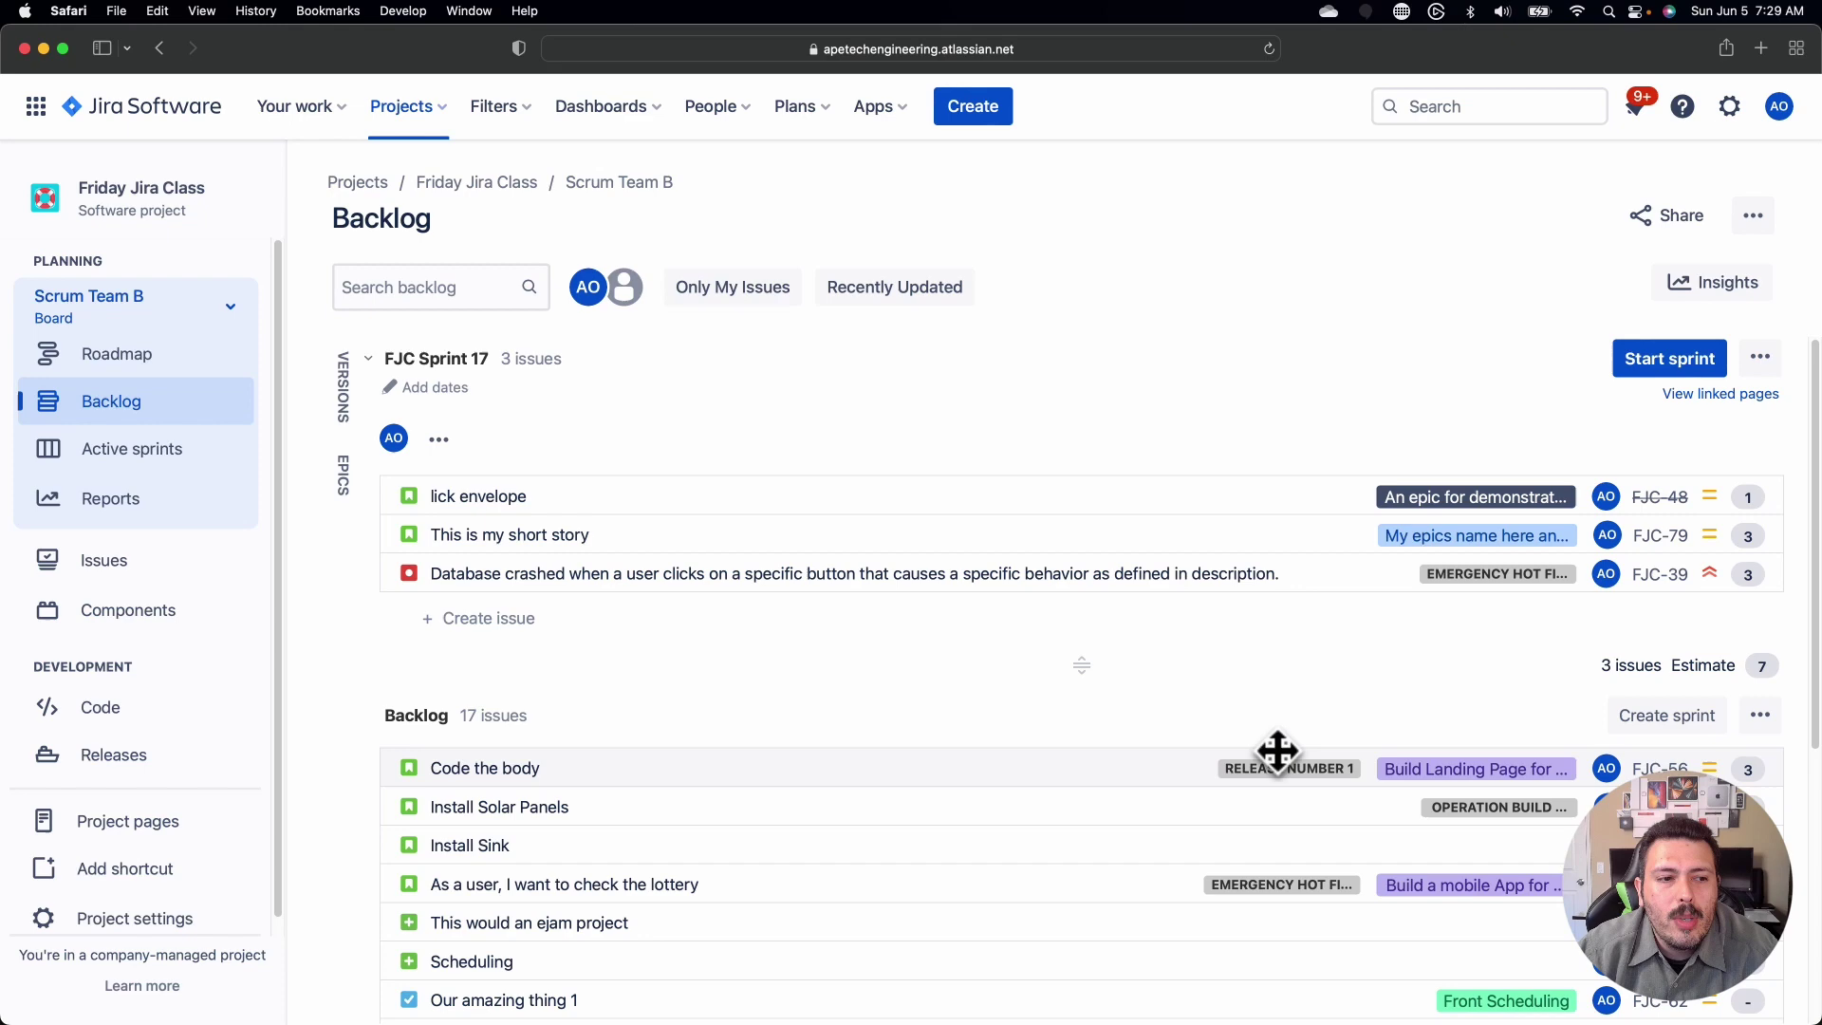
Step: View the FJC board's backlog, then switch back to the Scrum Team B board
{"action": "left_click", "coordinate": [118, 299]}
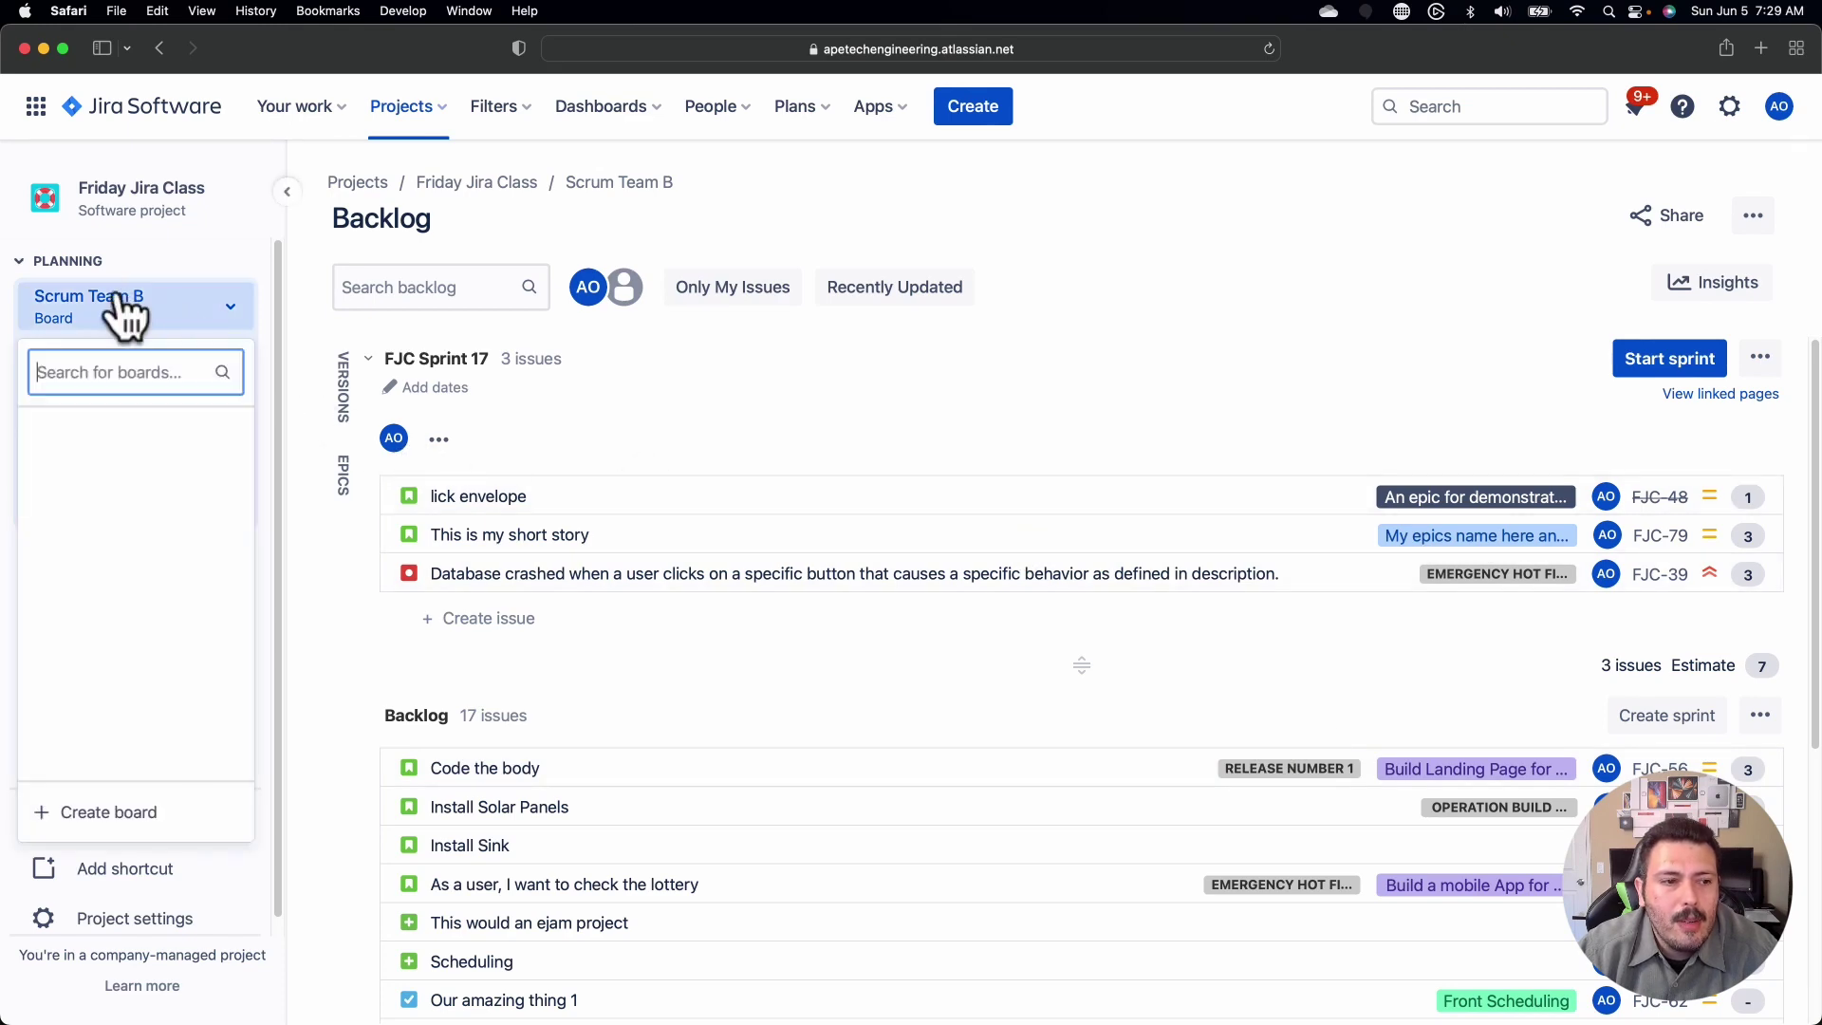
{"action": "left_click", "coordinate": [115, 475]}
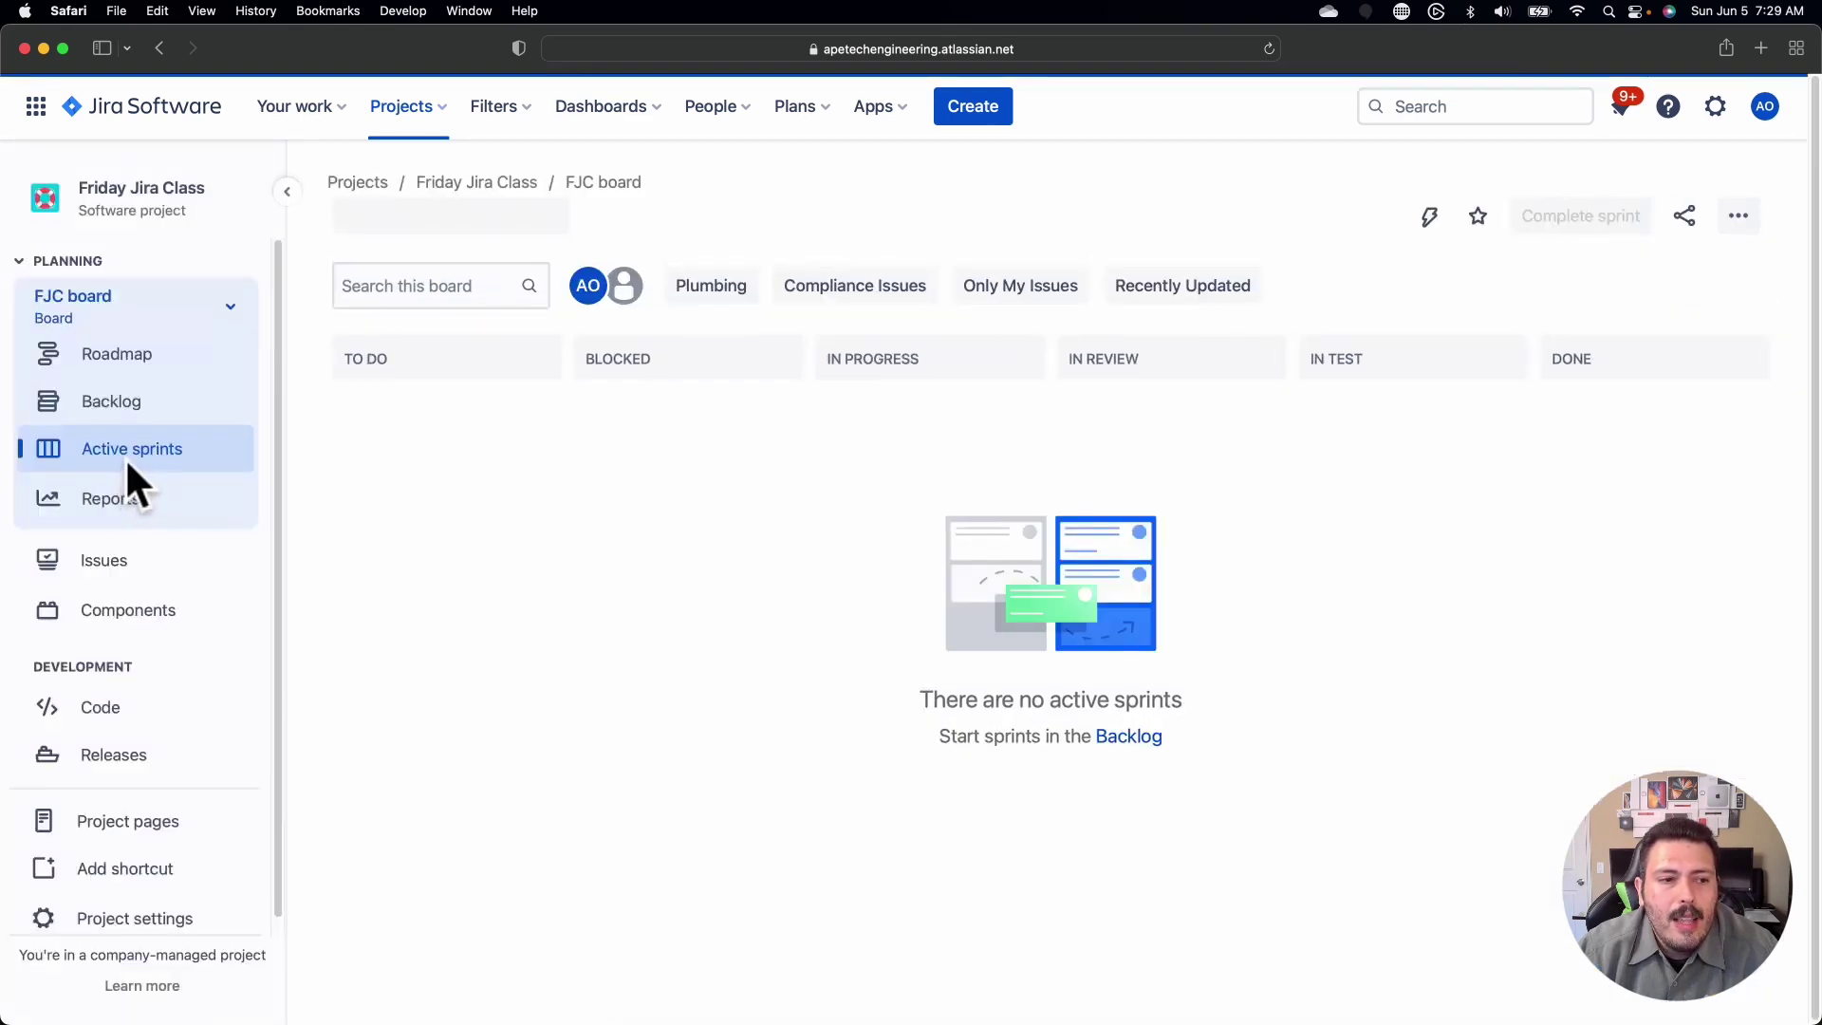
{"action": "left_click", "coordinate": [133, 399]}
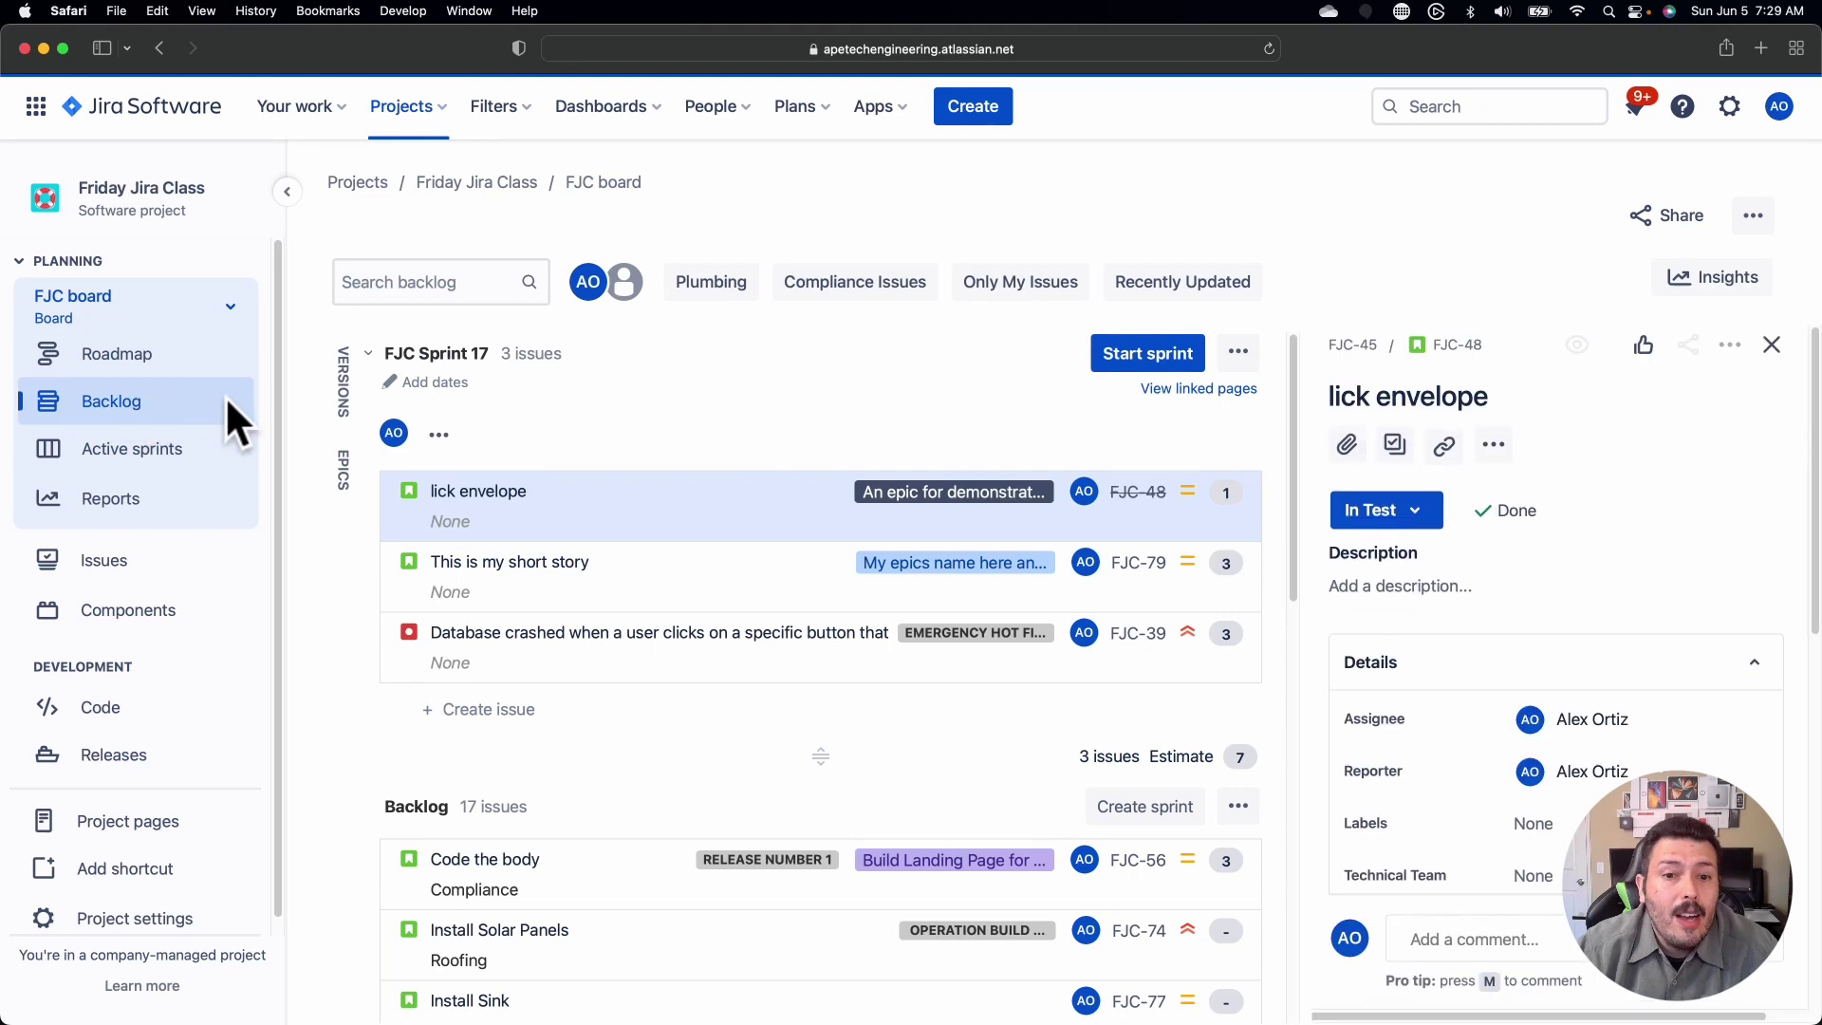
{"action": "left_click", "coordinate": [163, 323]}
{"action": "left_click", "coordinate": [105, 530]}
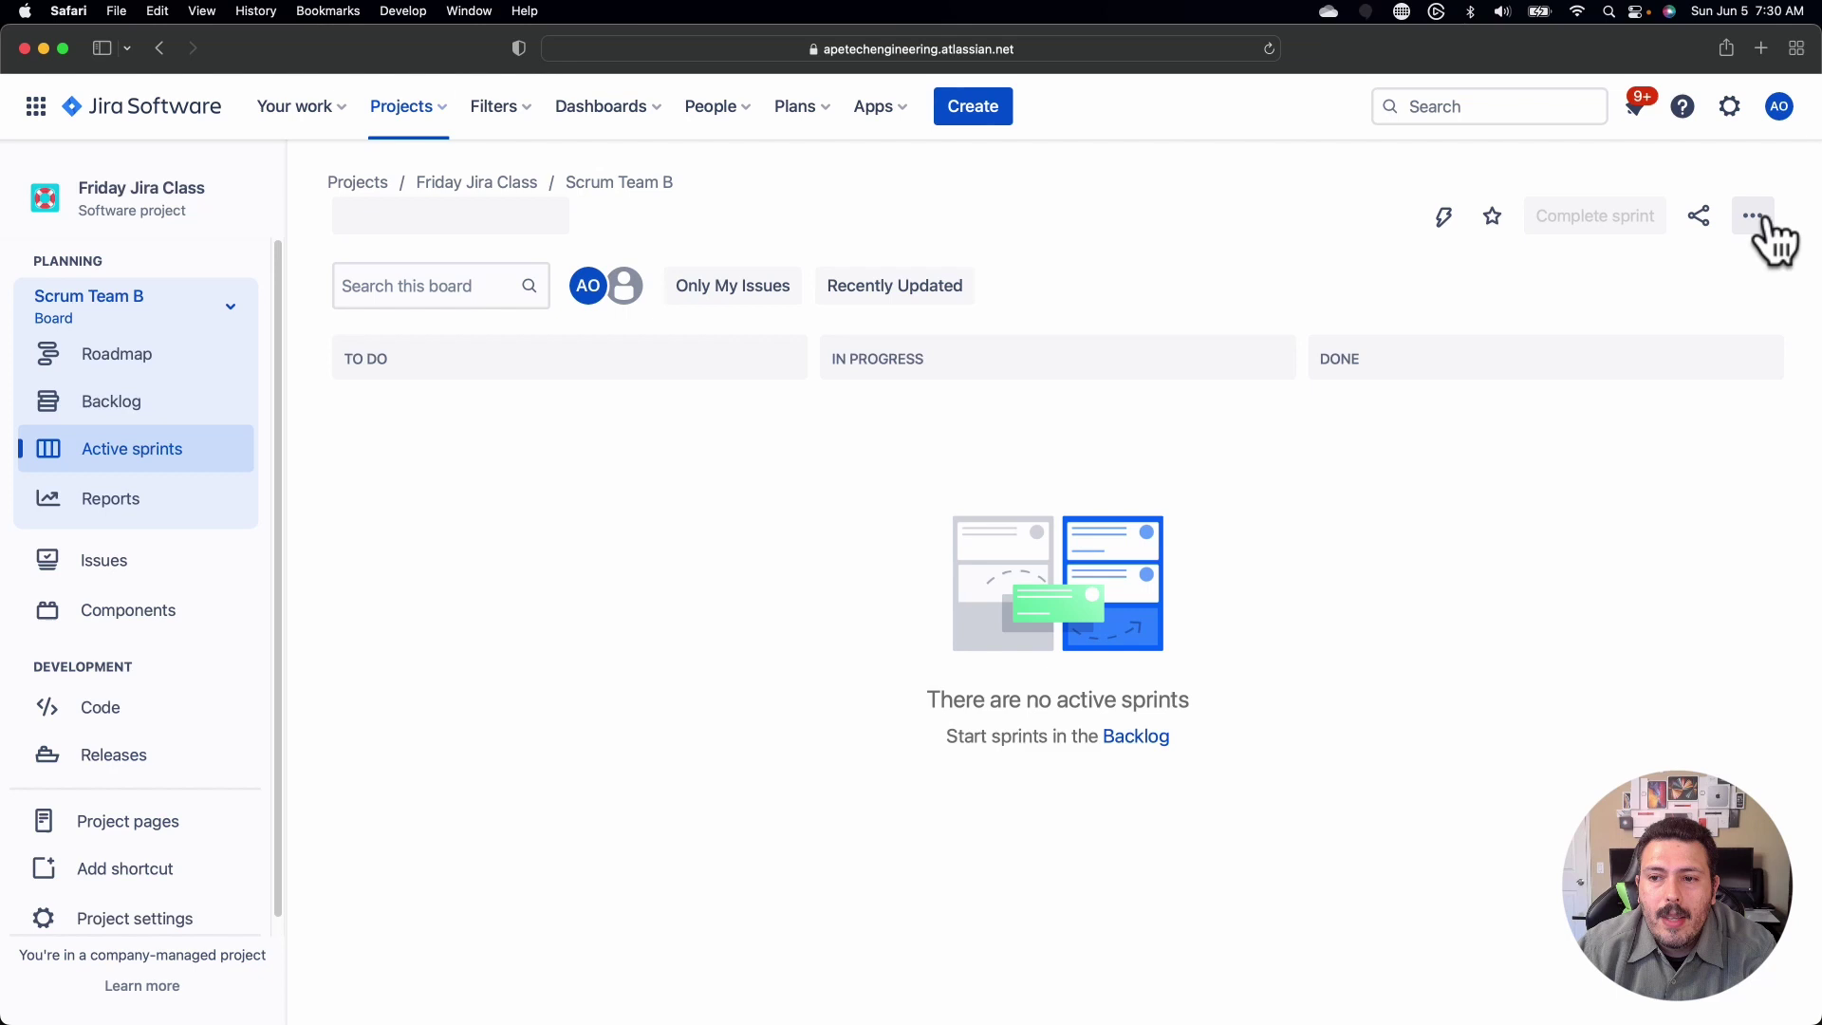
Step: Open Scrum Team B's general board settings and start editing its filter query
{"action": "left_click", "coordinate": [1760, 223]}
{"action": "left_click", "coordinate": [1679, 279]}
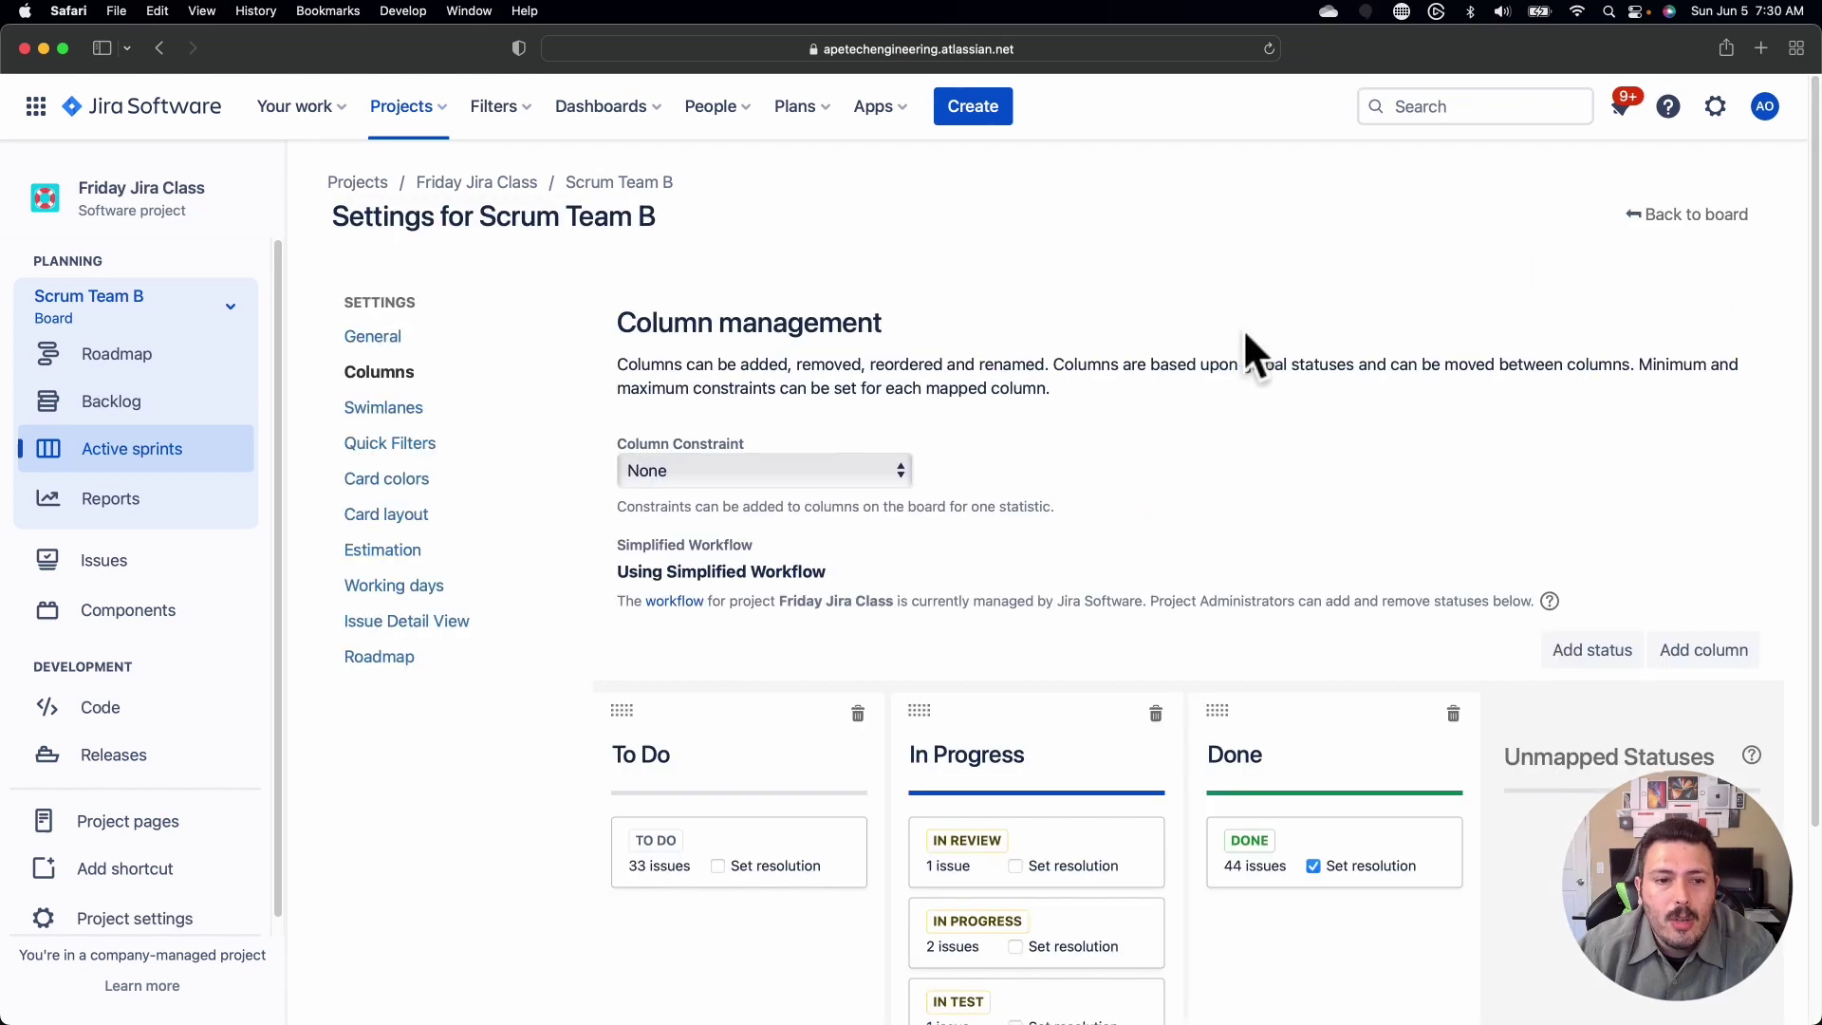
{"action": "left_click", "coordinate": [432, 342]}
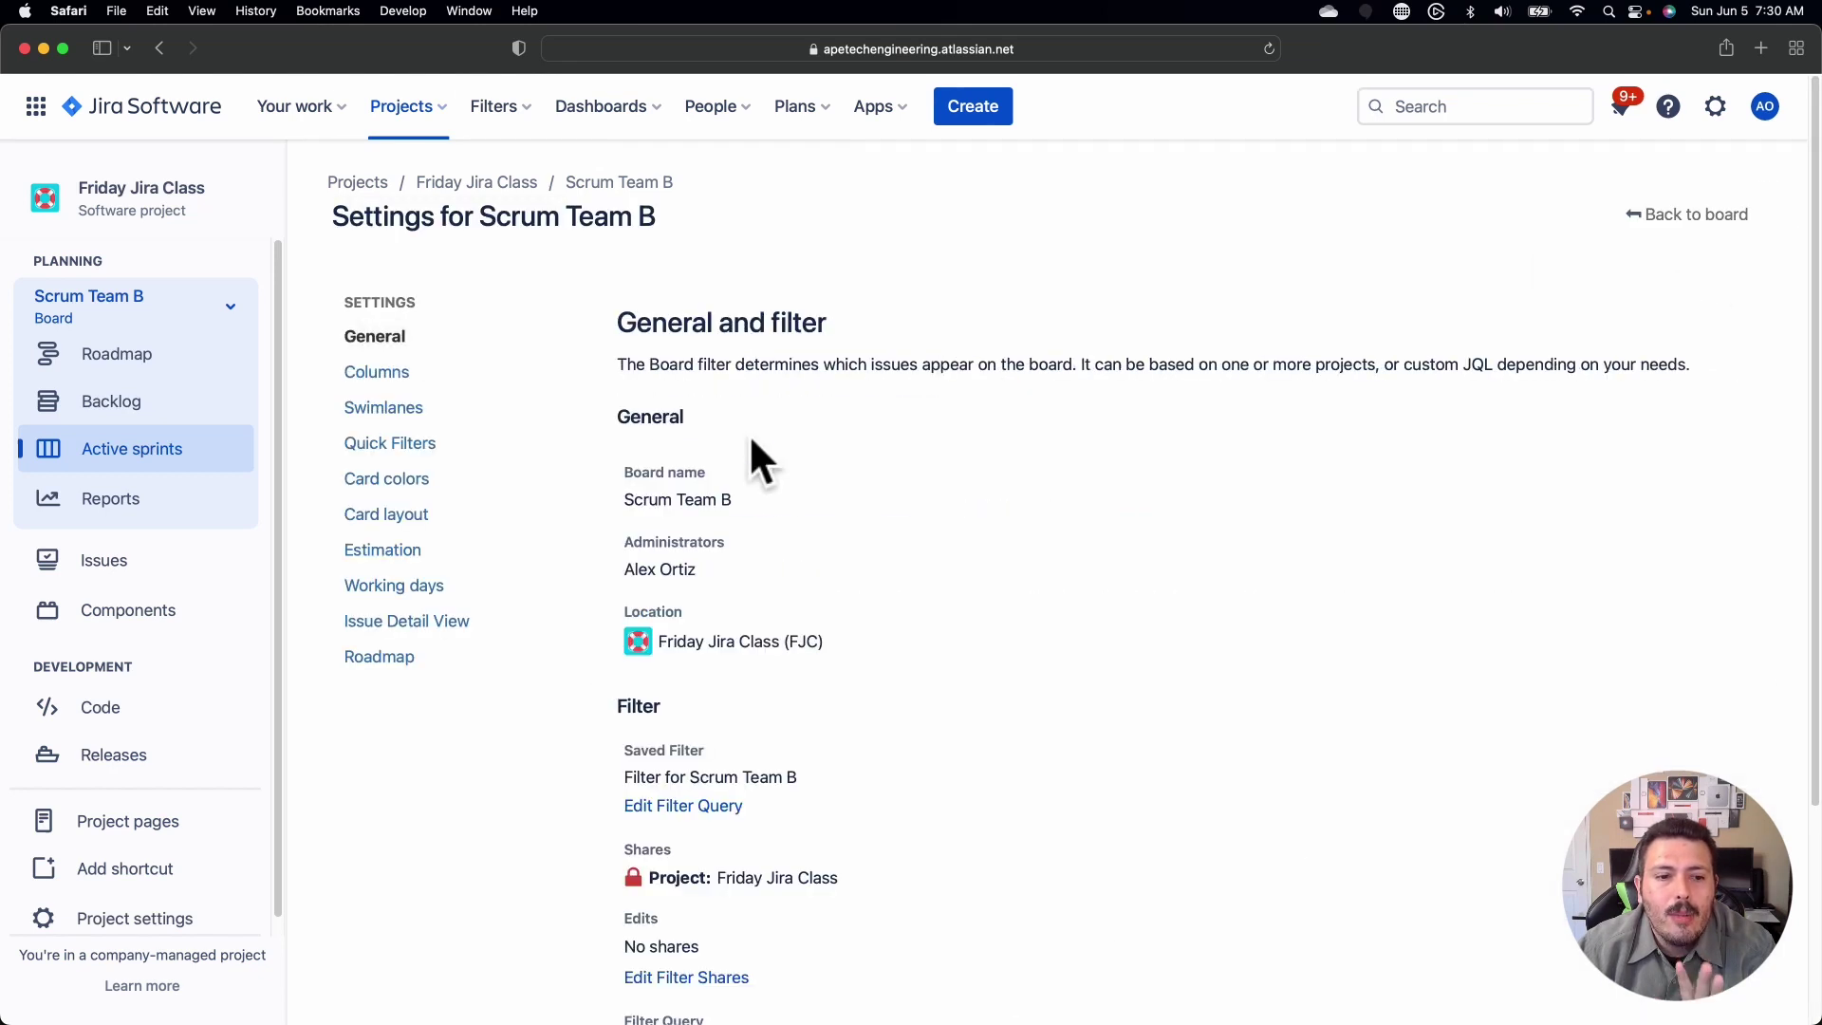
{"action": "scroll", "coordinate": [810, 537], "scroll_direction": "down", "scroll_amount": 1}
{"action": "left_click", "coordinate": [712, 773]}
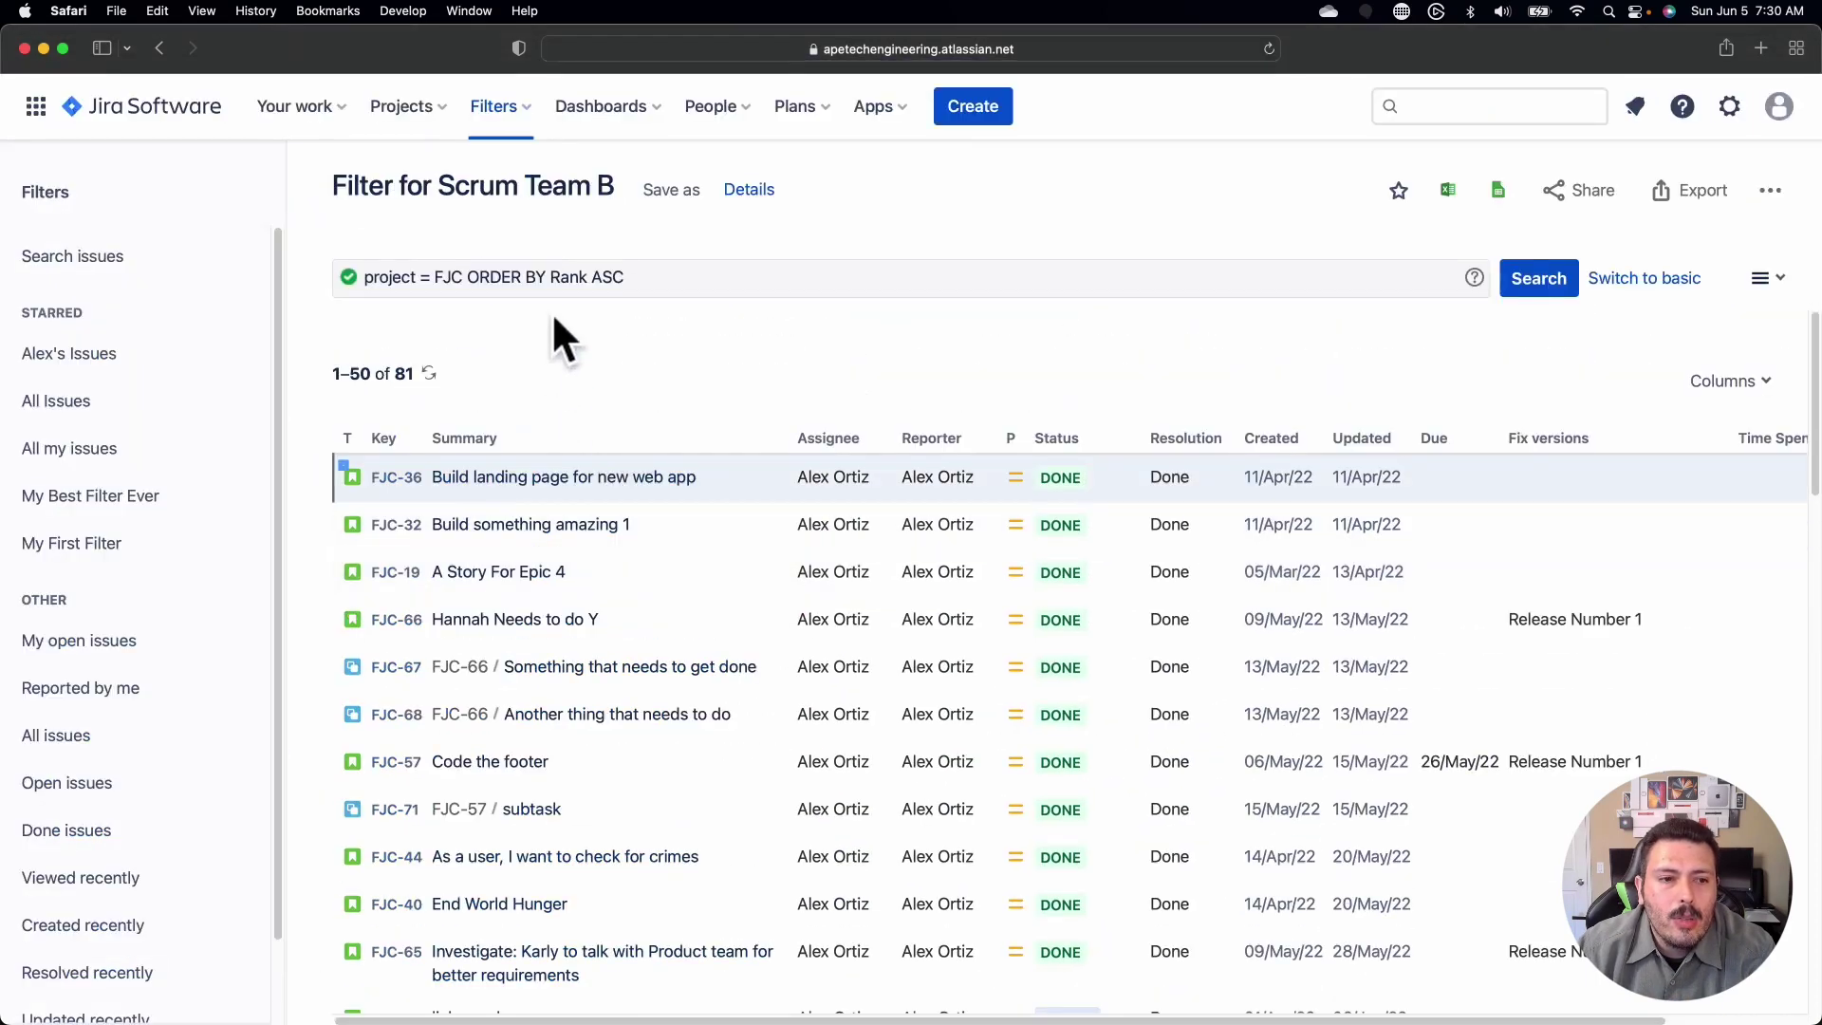
Step: In basic mode, add the criterion Technical Team = Team B and save the filter
{"action": "left_click", "coordinate": [1594, 277]}
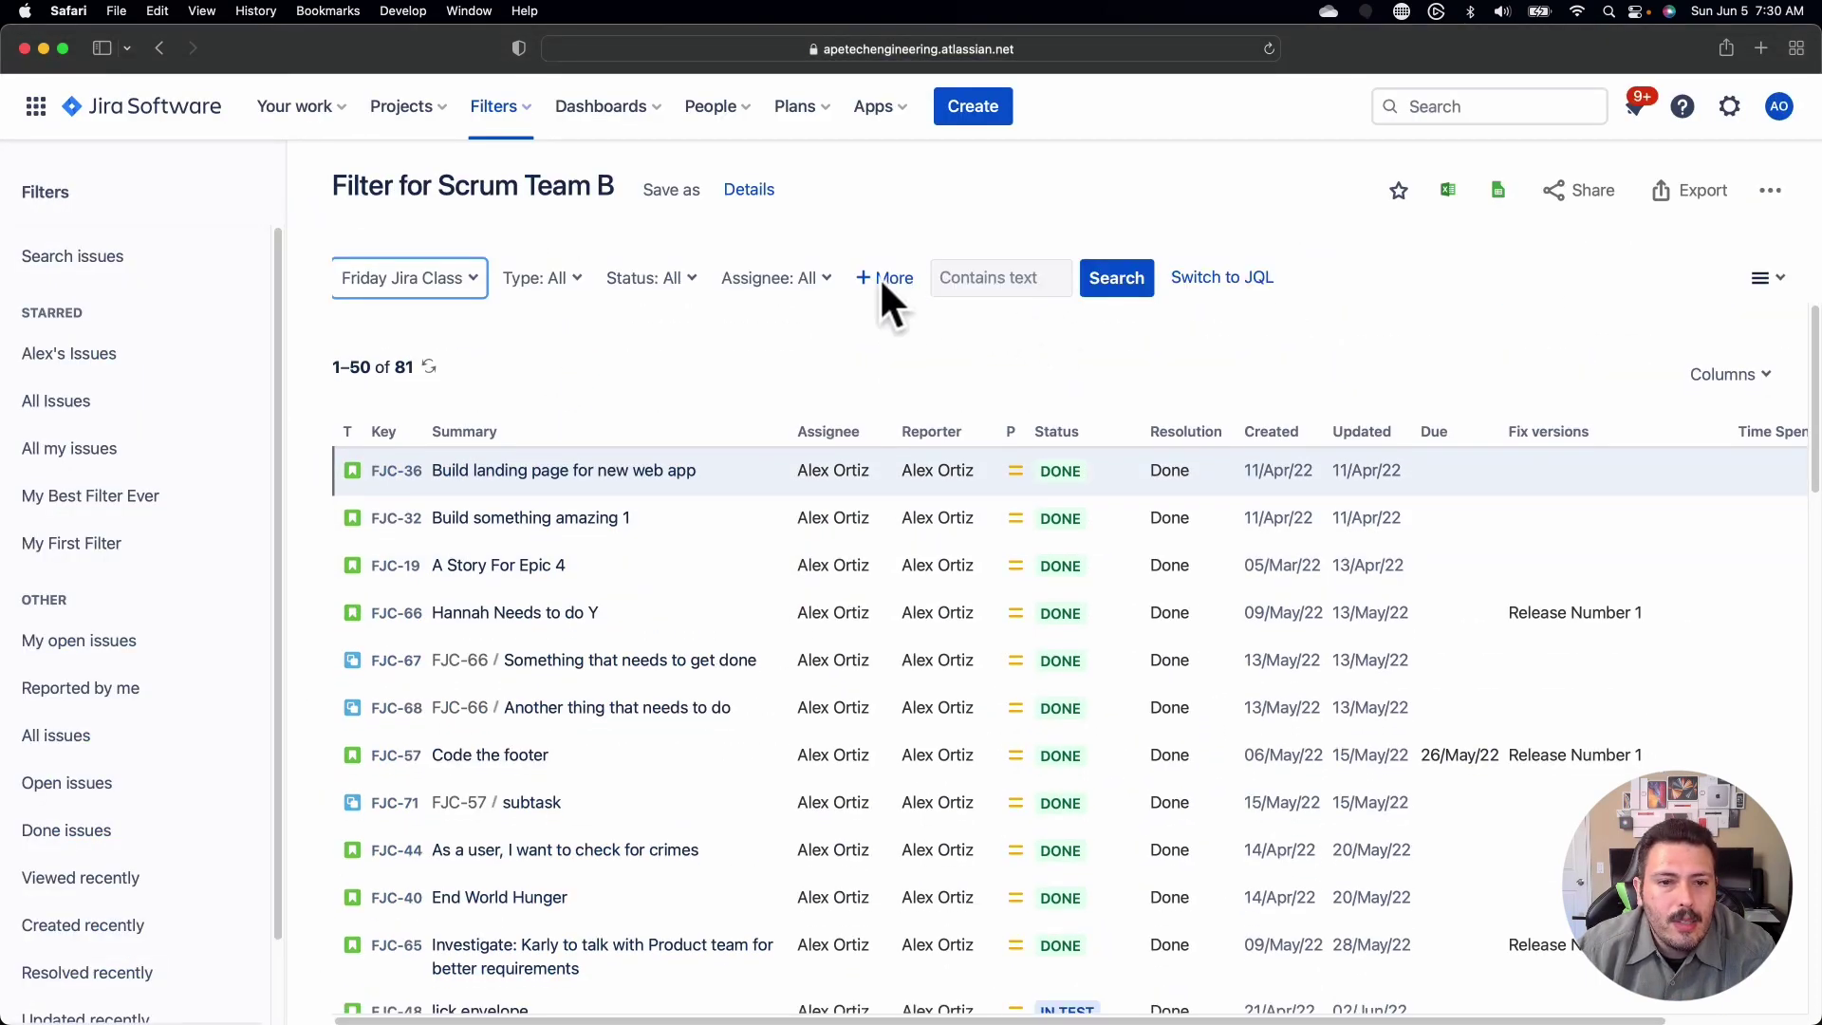
{"action": "left_click", "coordinate": [882, 278]}
{"action": "type", "text": "te"}
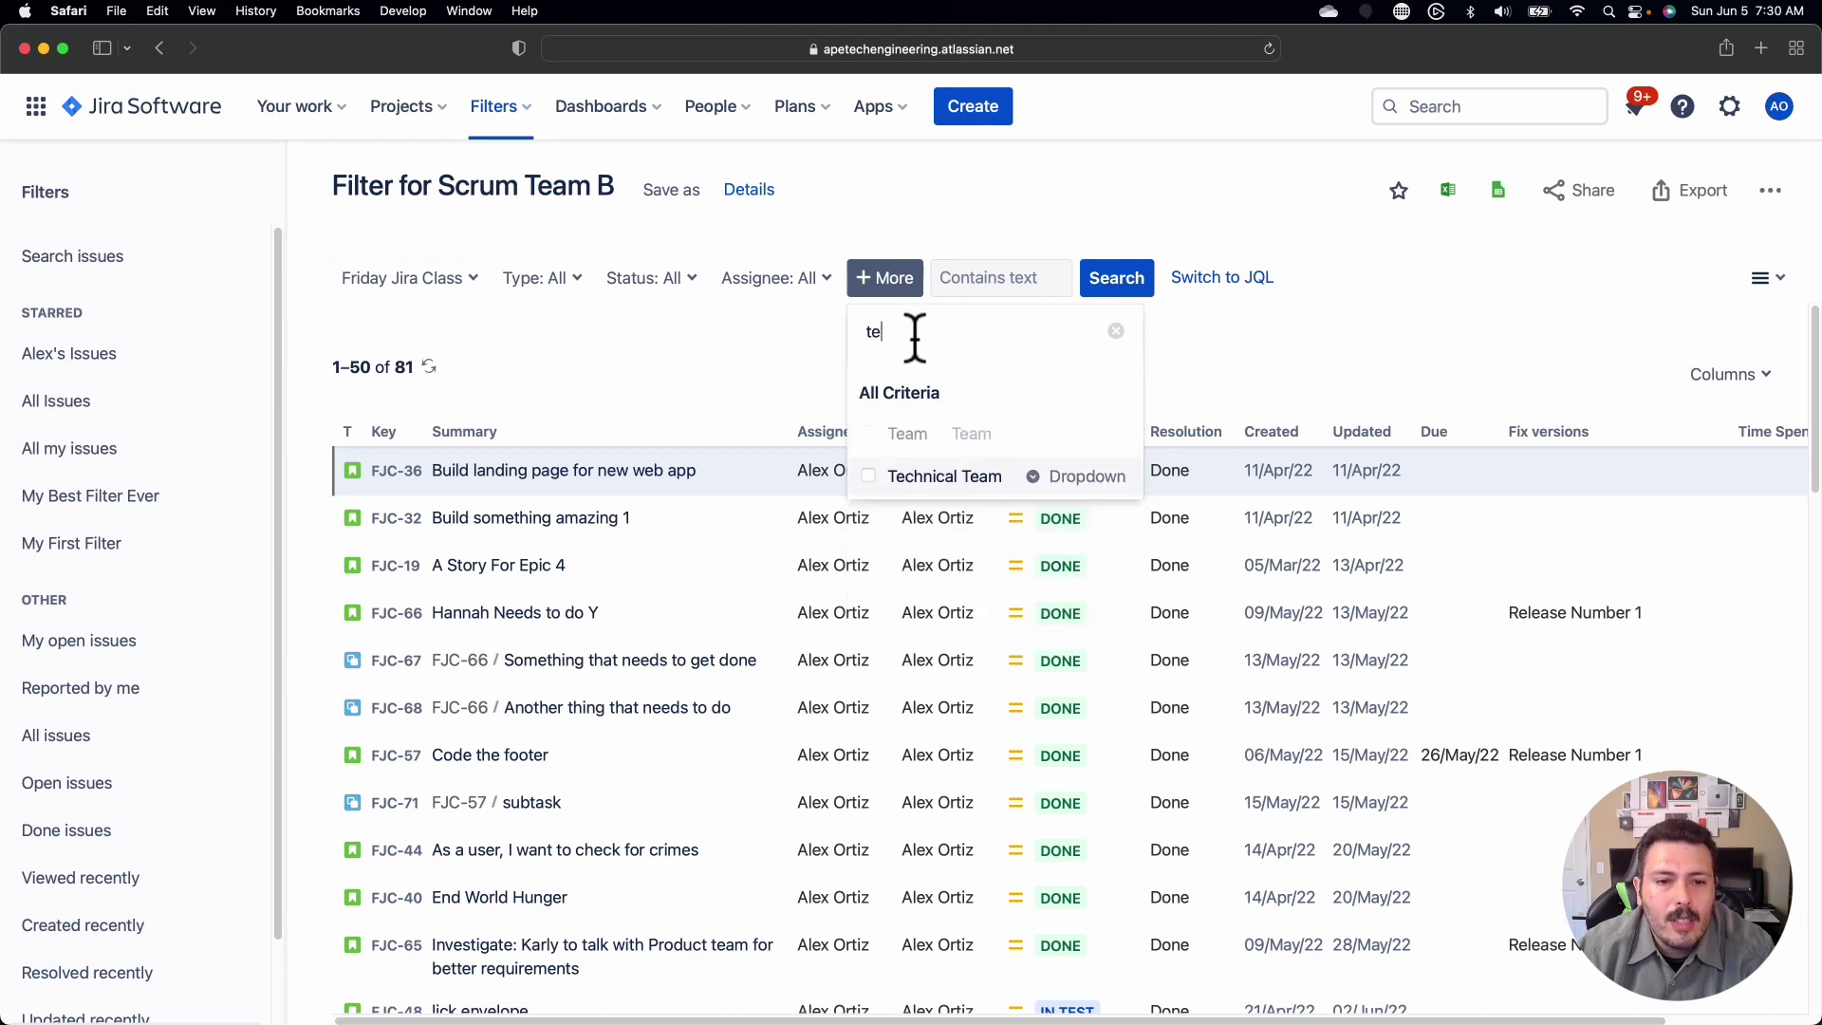
{"action": "left_click", "coordinate": [949, 479]}
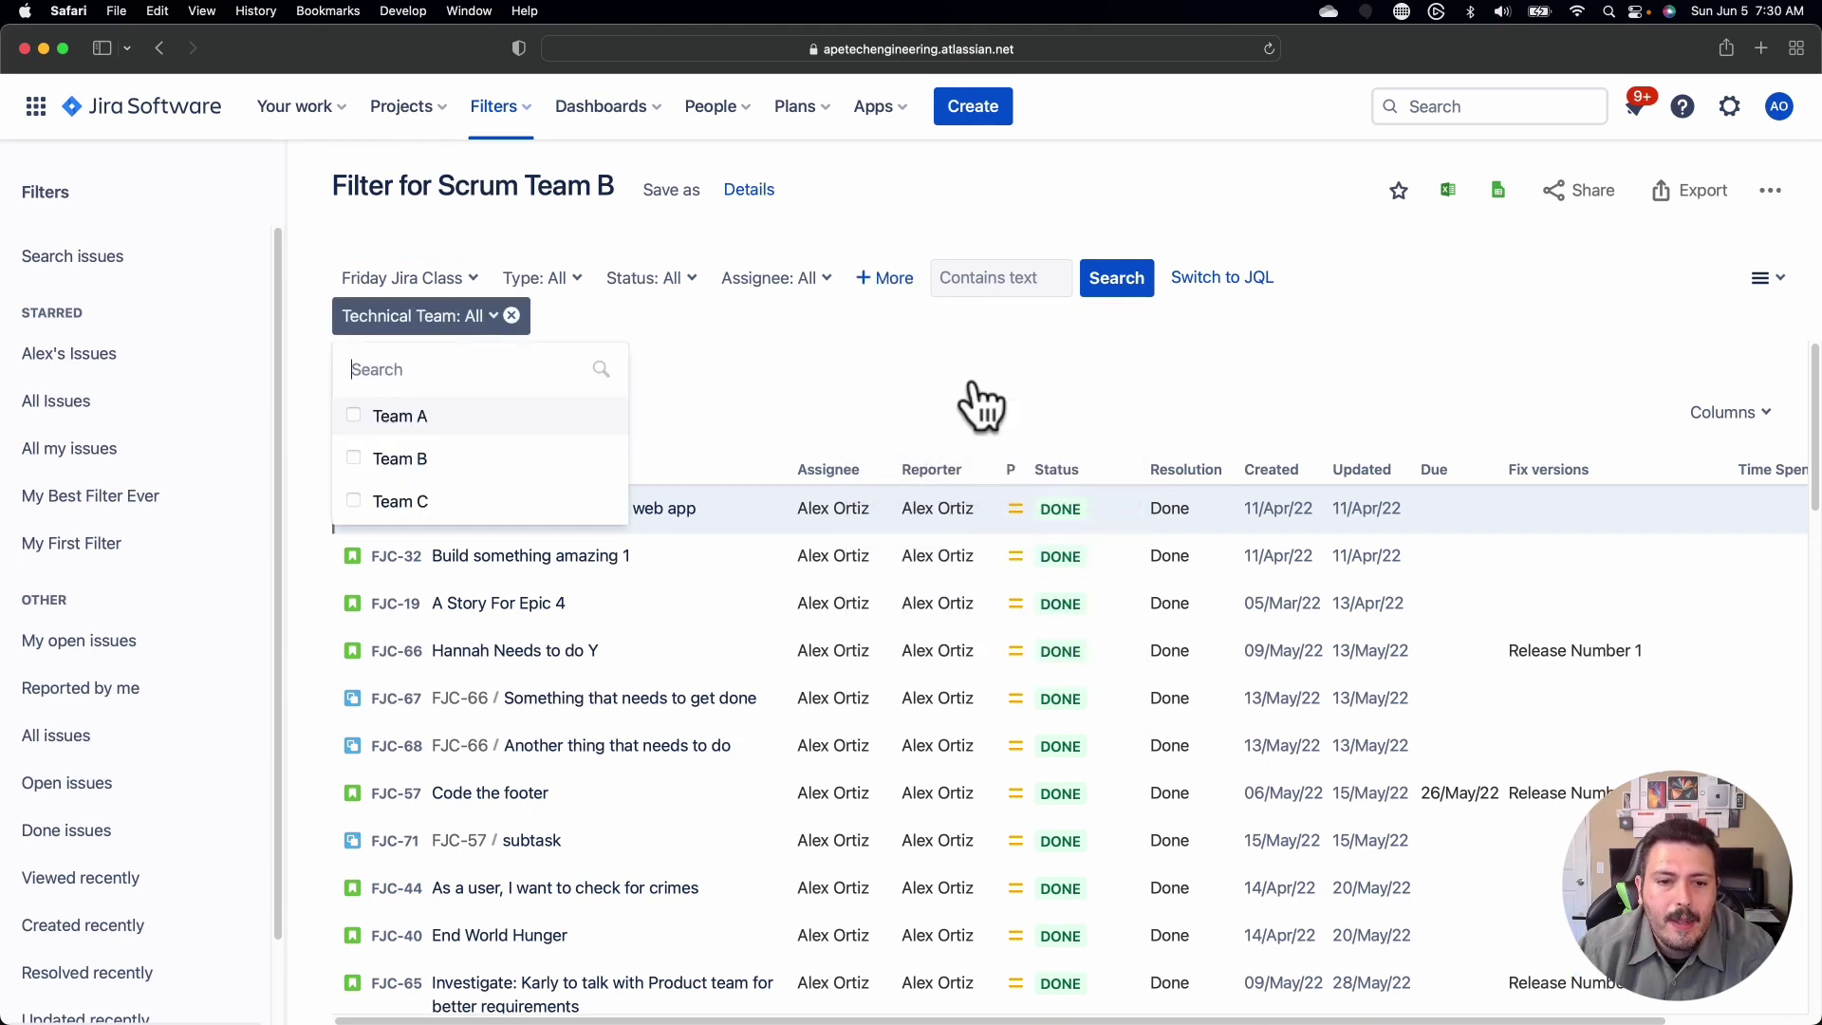
{"action": "left_click", "coordinate": [990, 232]}
{"action": "left_click", "coordinate": [454, 325]}
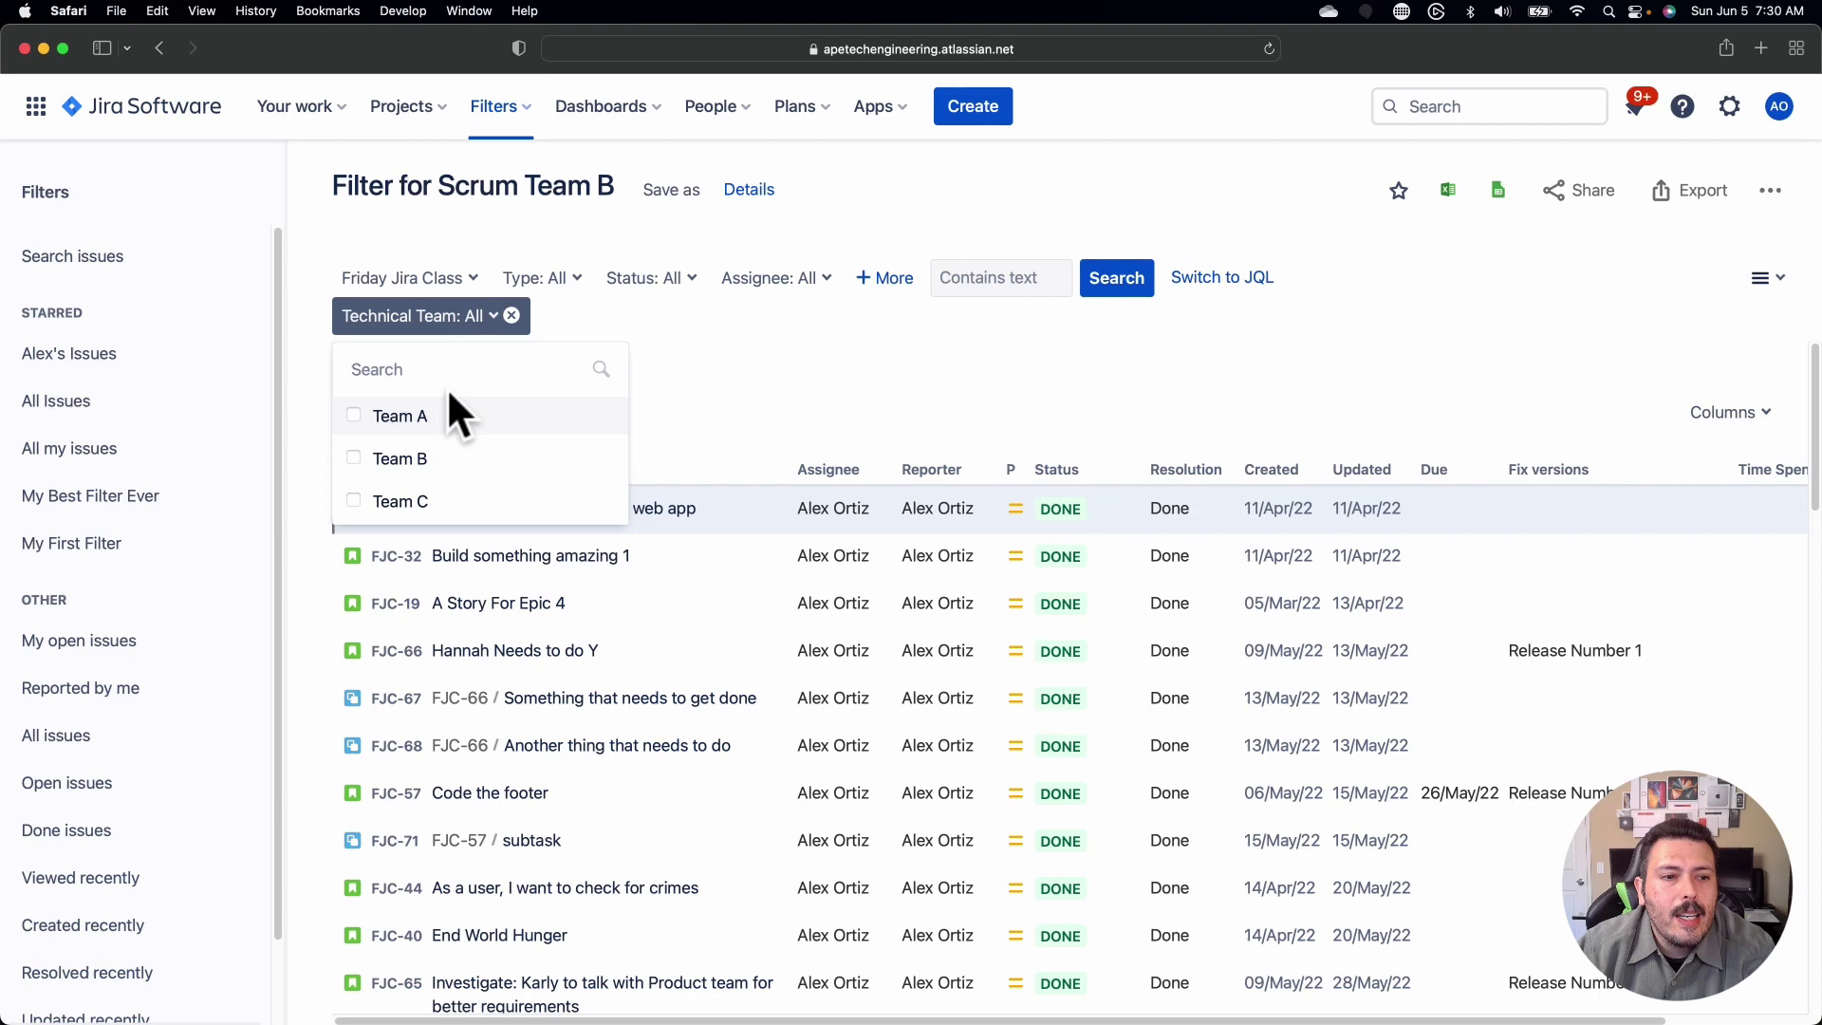
{"action": "left_click", "coordinate": [356, 461]}
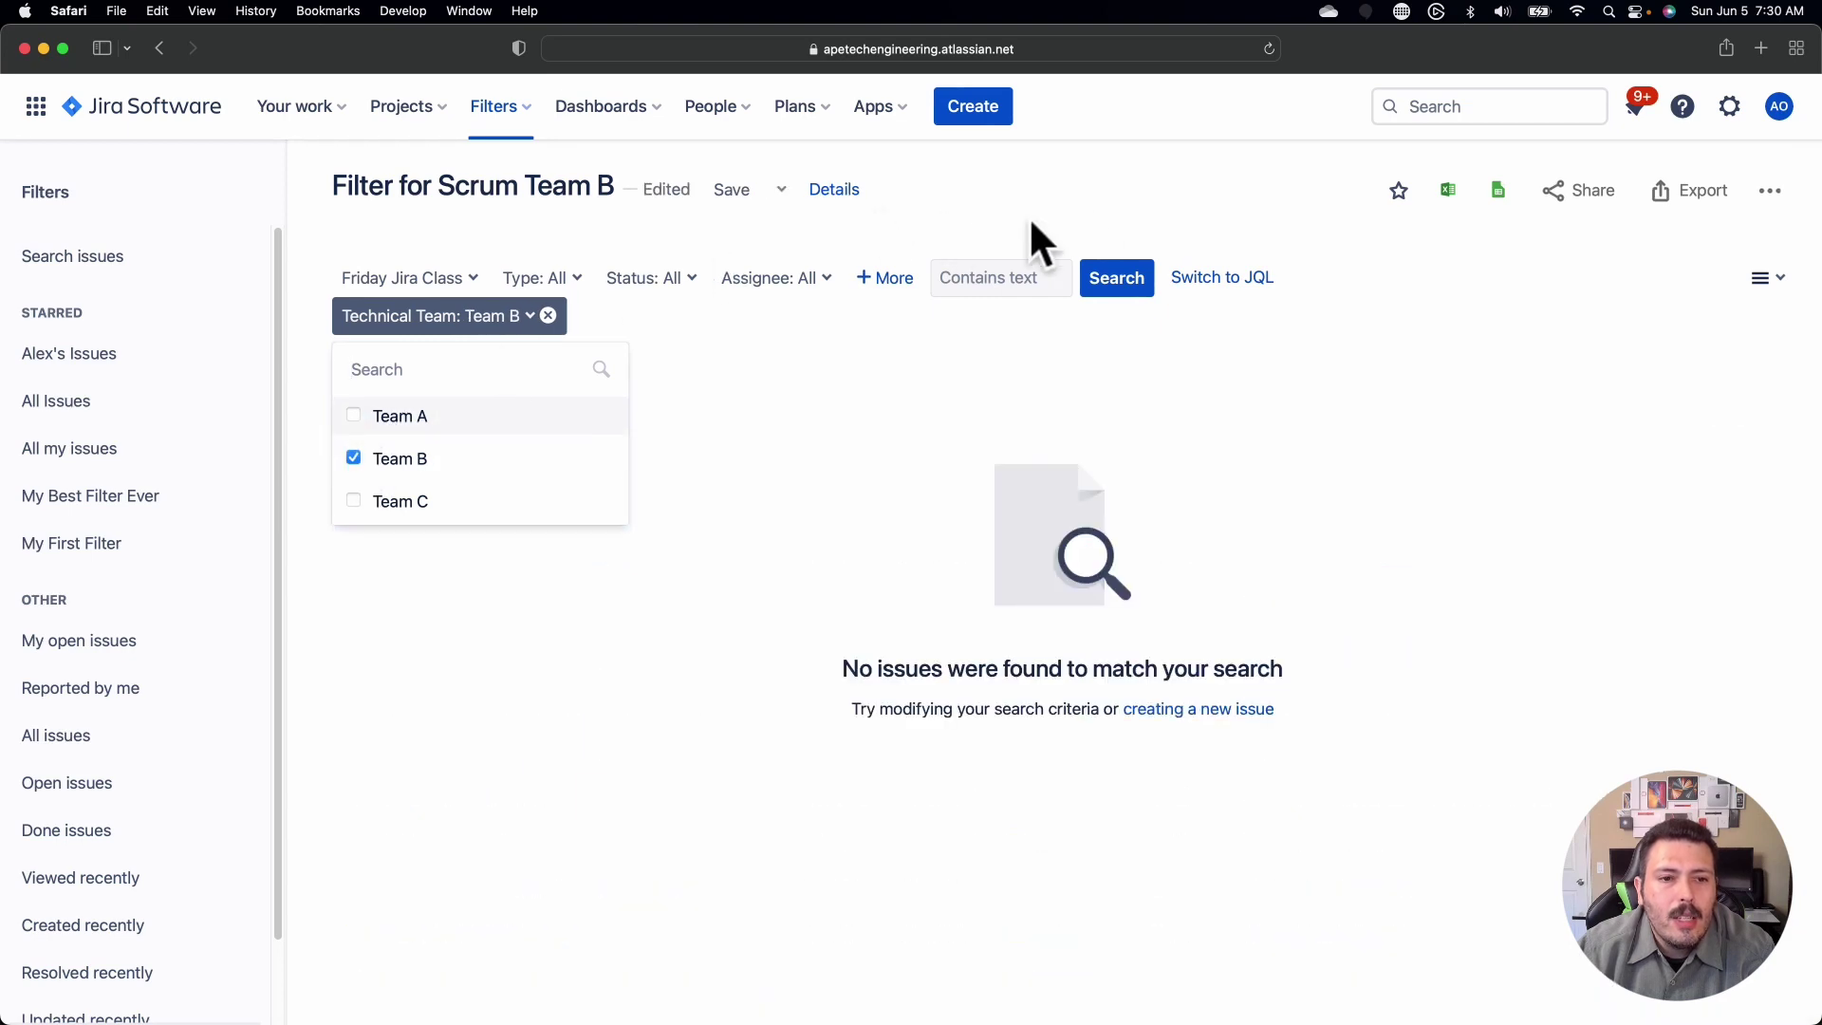
{"action": "left_click", "coordinate": [822, 240]}
{"action": "left_click", "coordinate": [725, 191]}
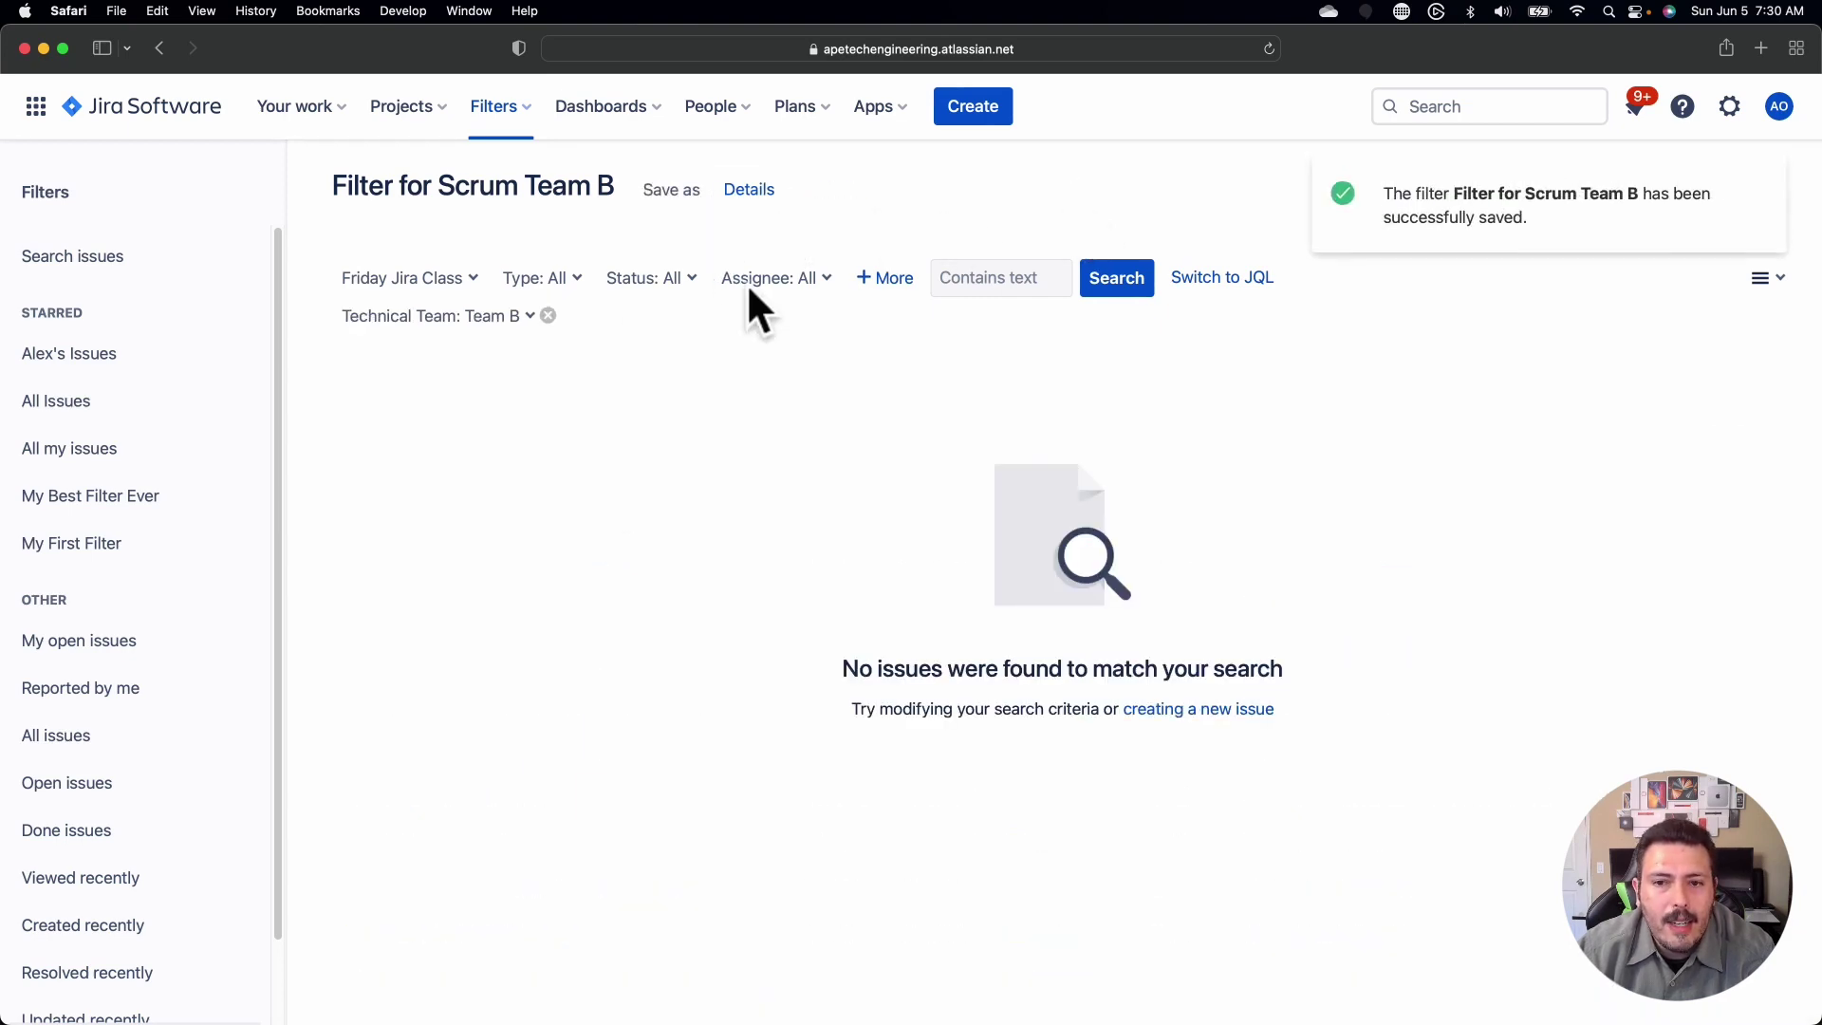
Step: Go back to the Friday Jira Class project's FJC board and open its board settings
{"action": "left_click", "coordinate": [368, 104]}
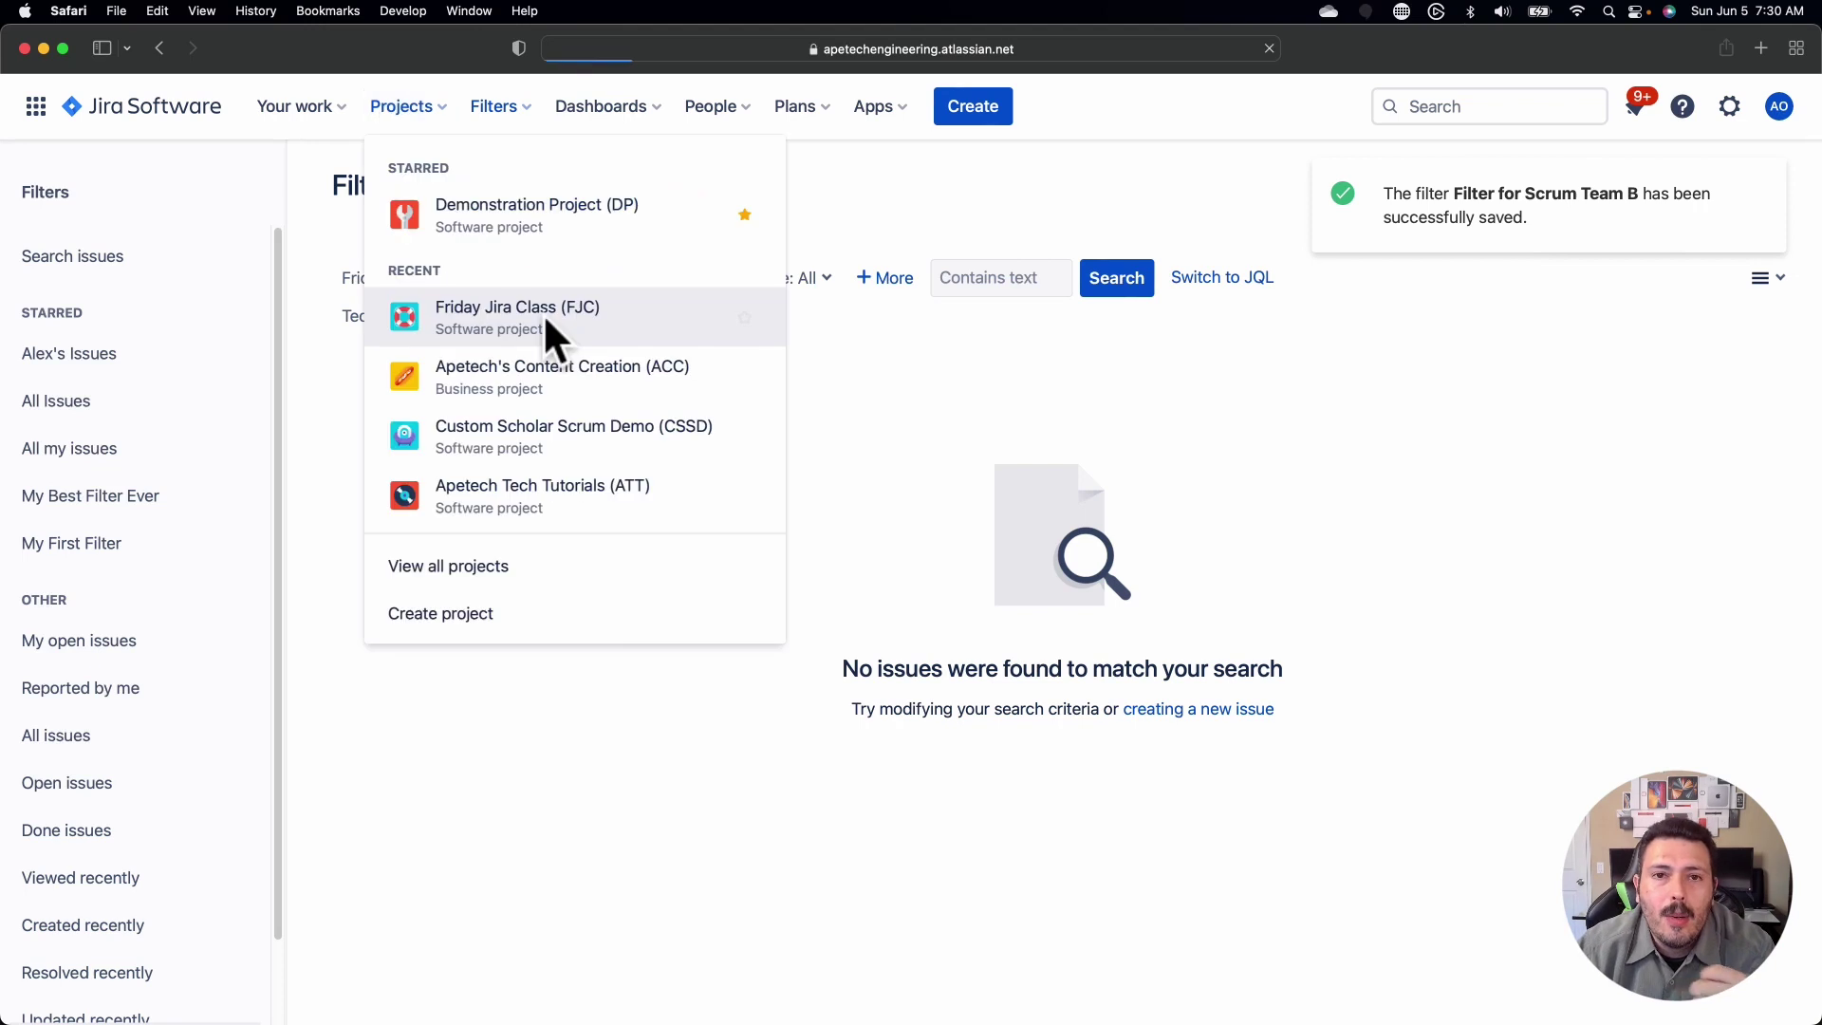
{"action": "left_click", "coordinate": [543, 313]}
{"action": "left_click", "coordinate": [122, 317]}
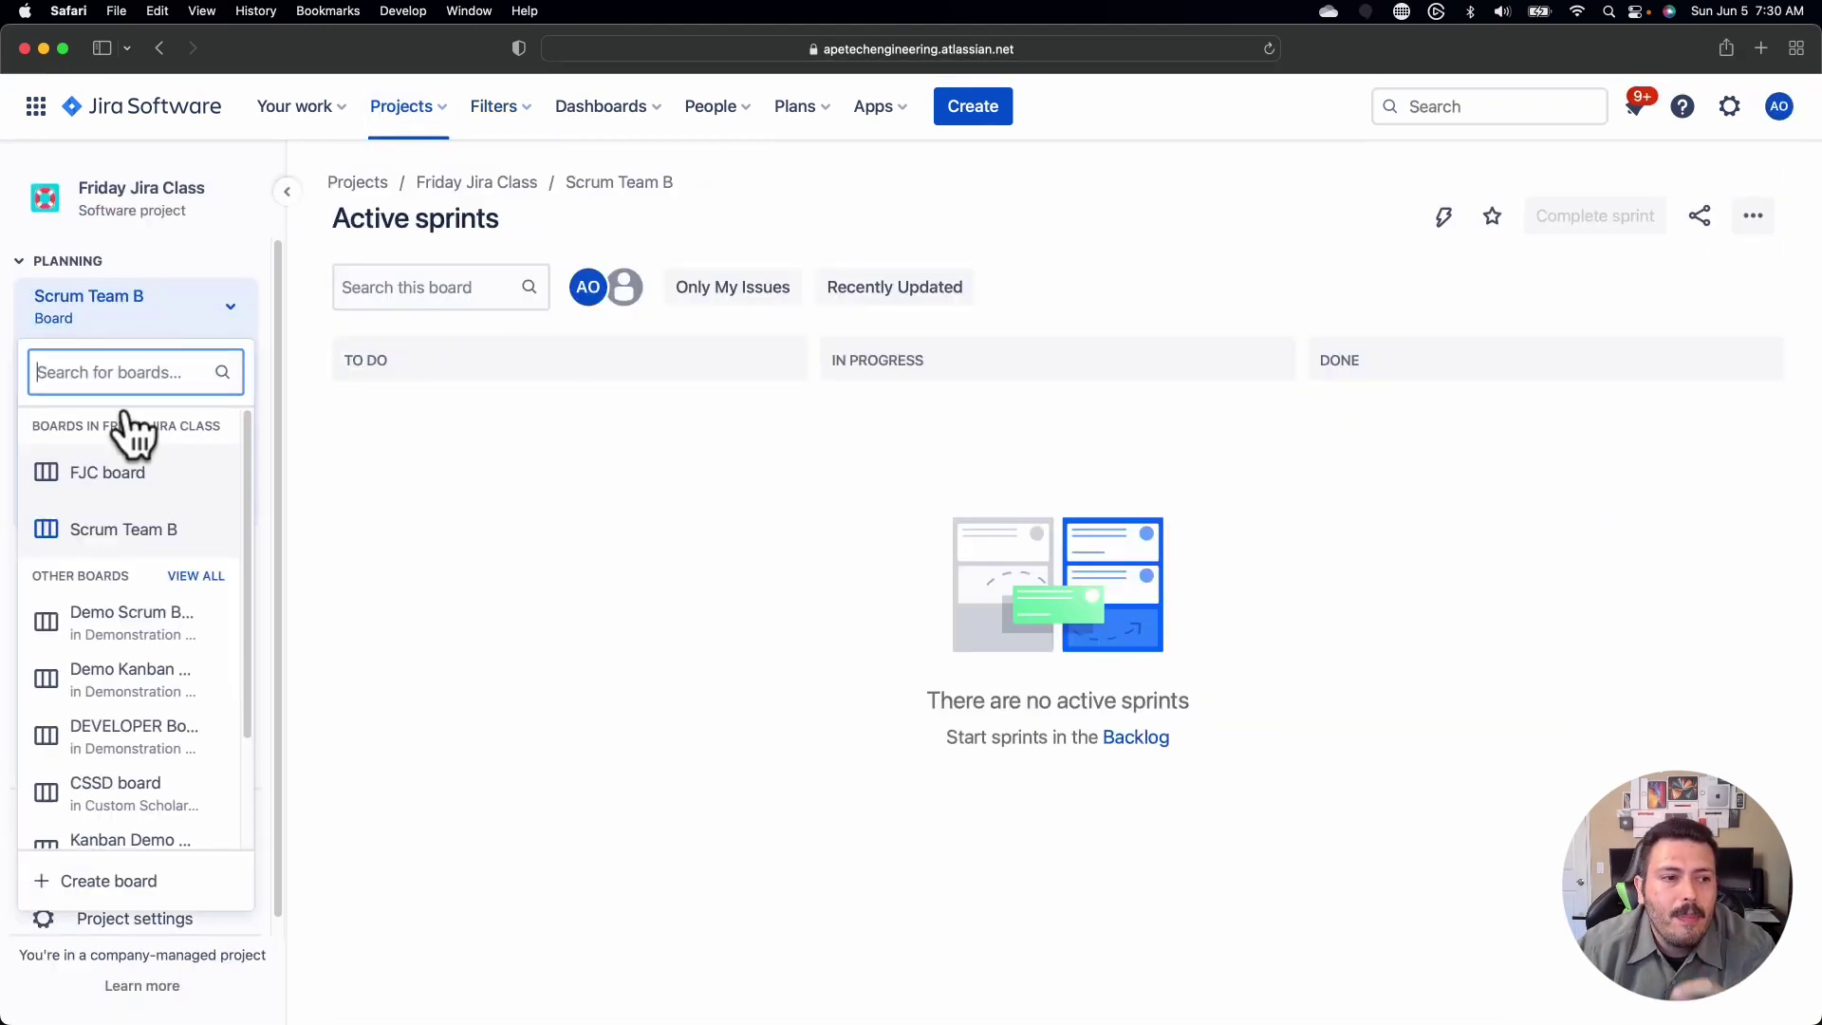
{"action": "left_click", "coordinate": [133, 479]}
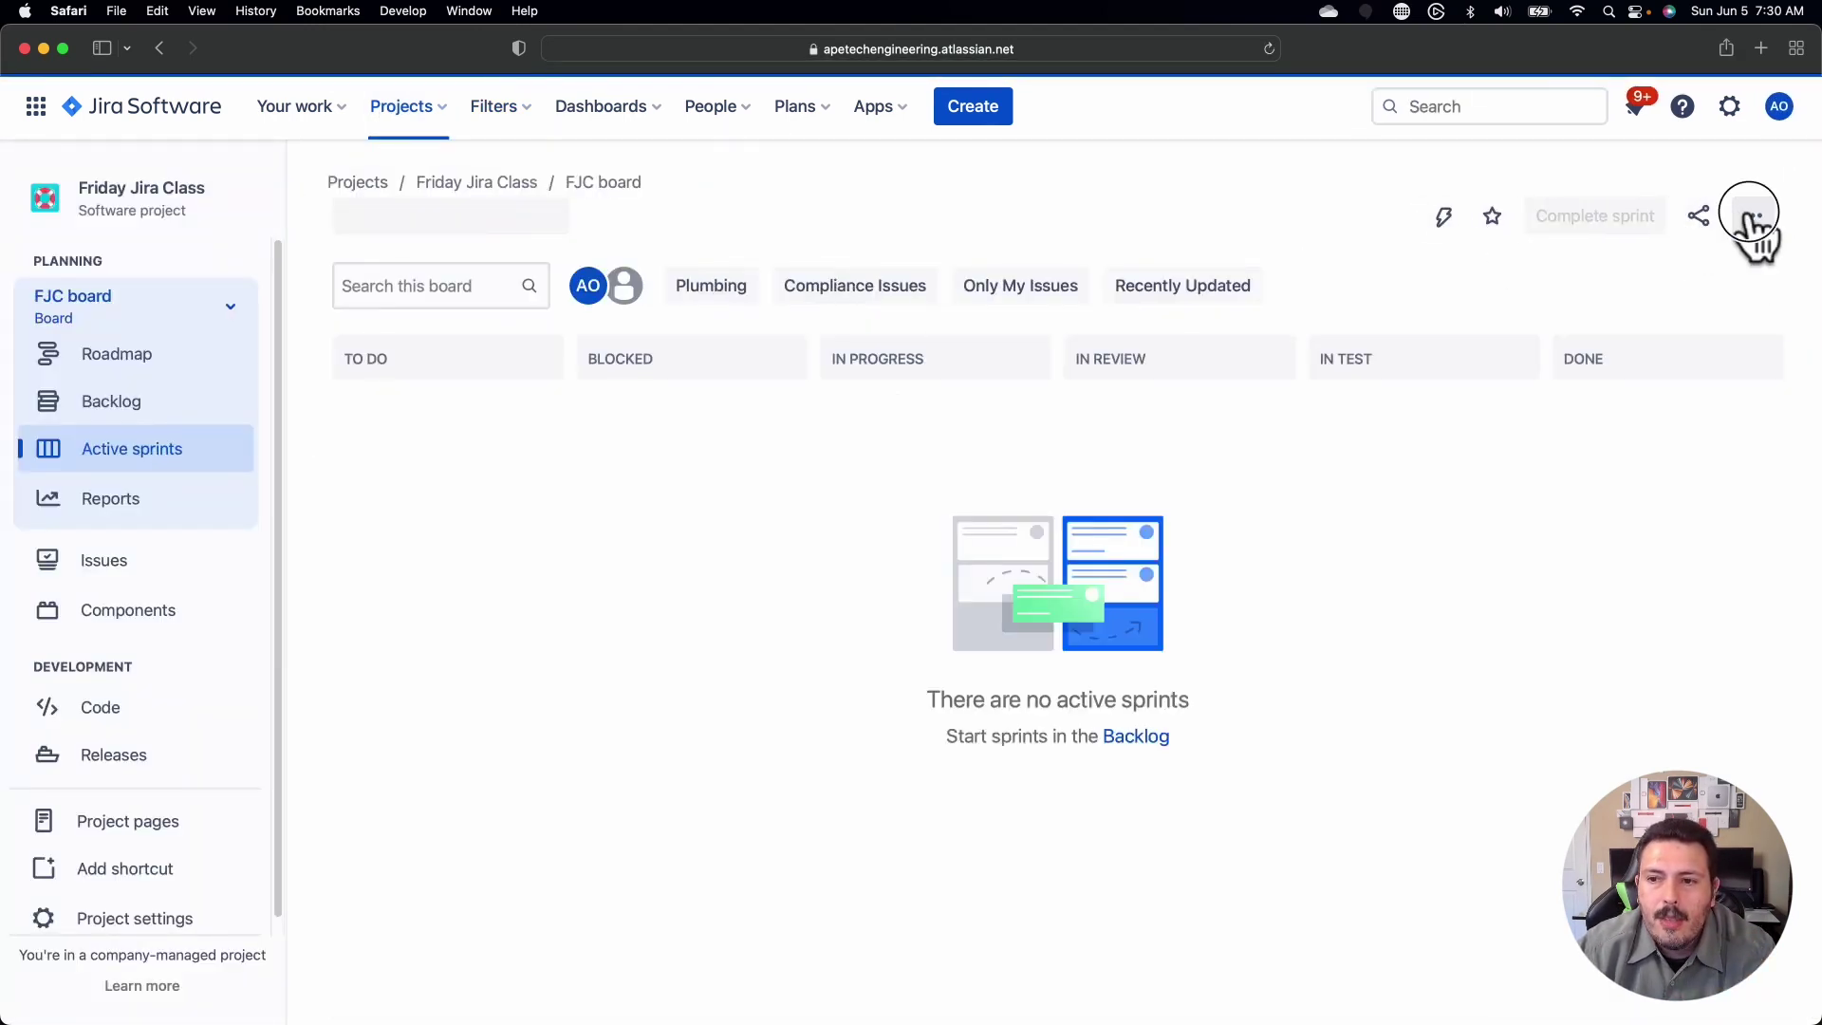
{"action": "left_click", "coordinate": [1748, 216]}
{"action": "left_click", "coordinate": [1681, 279]}
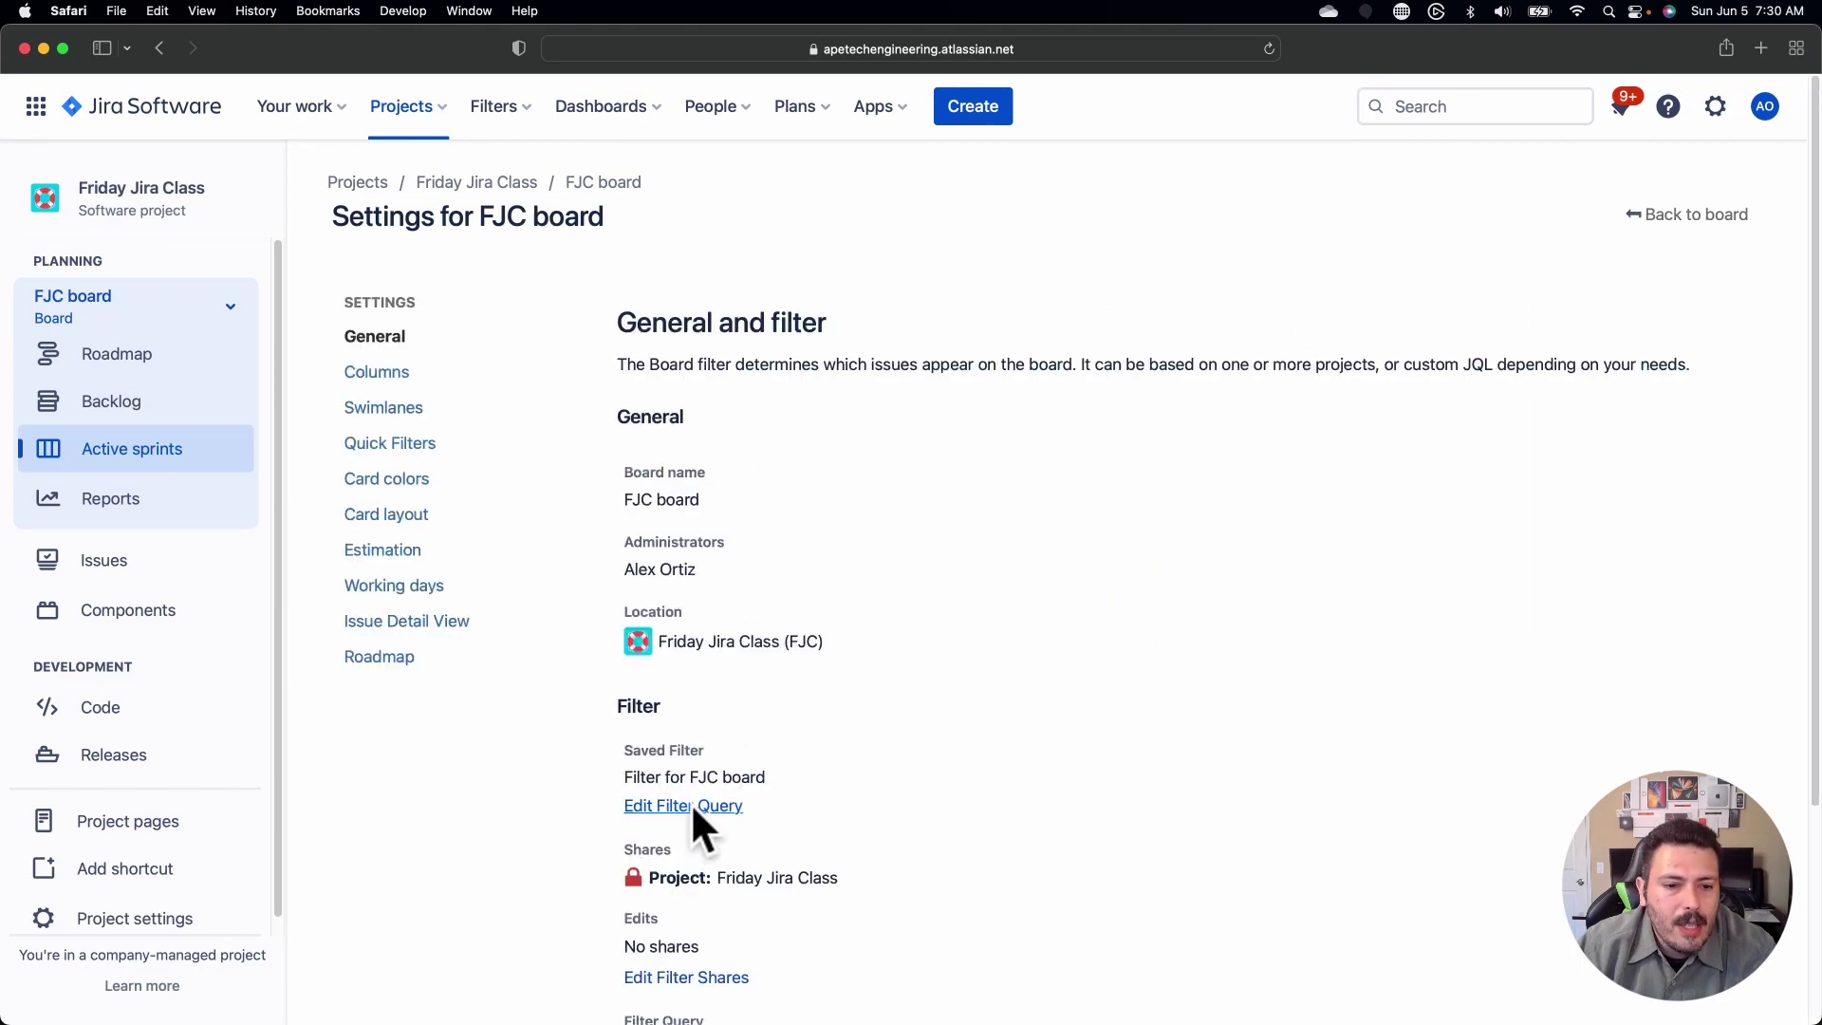
Step: Limit the FJC board filter to Technical Team = Team A and save it
{"action": "left_click", "coordinate": [691, 806]}
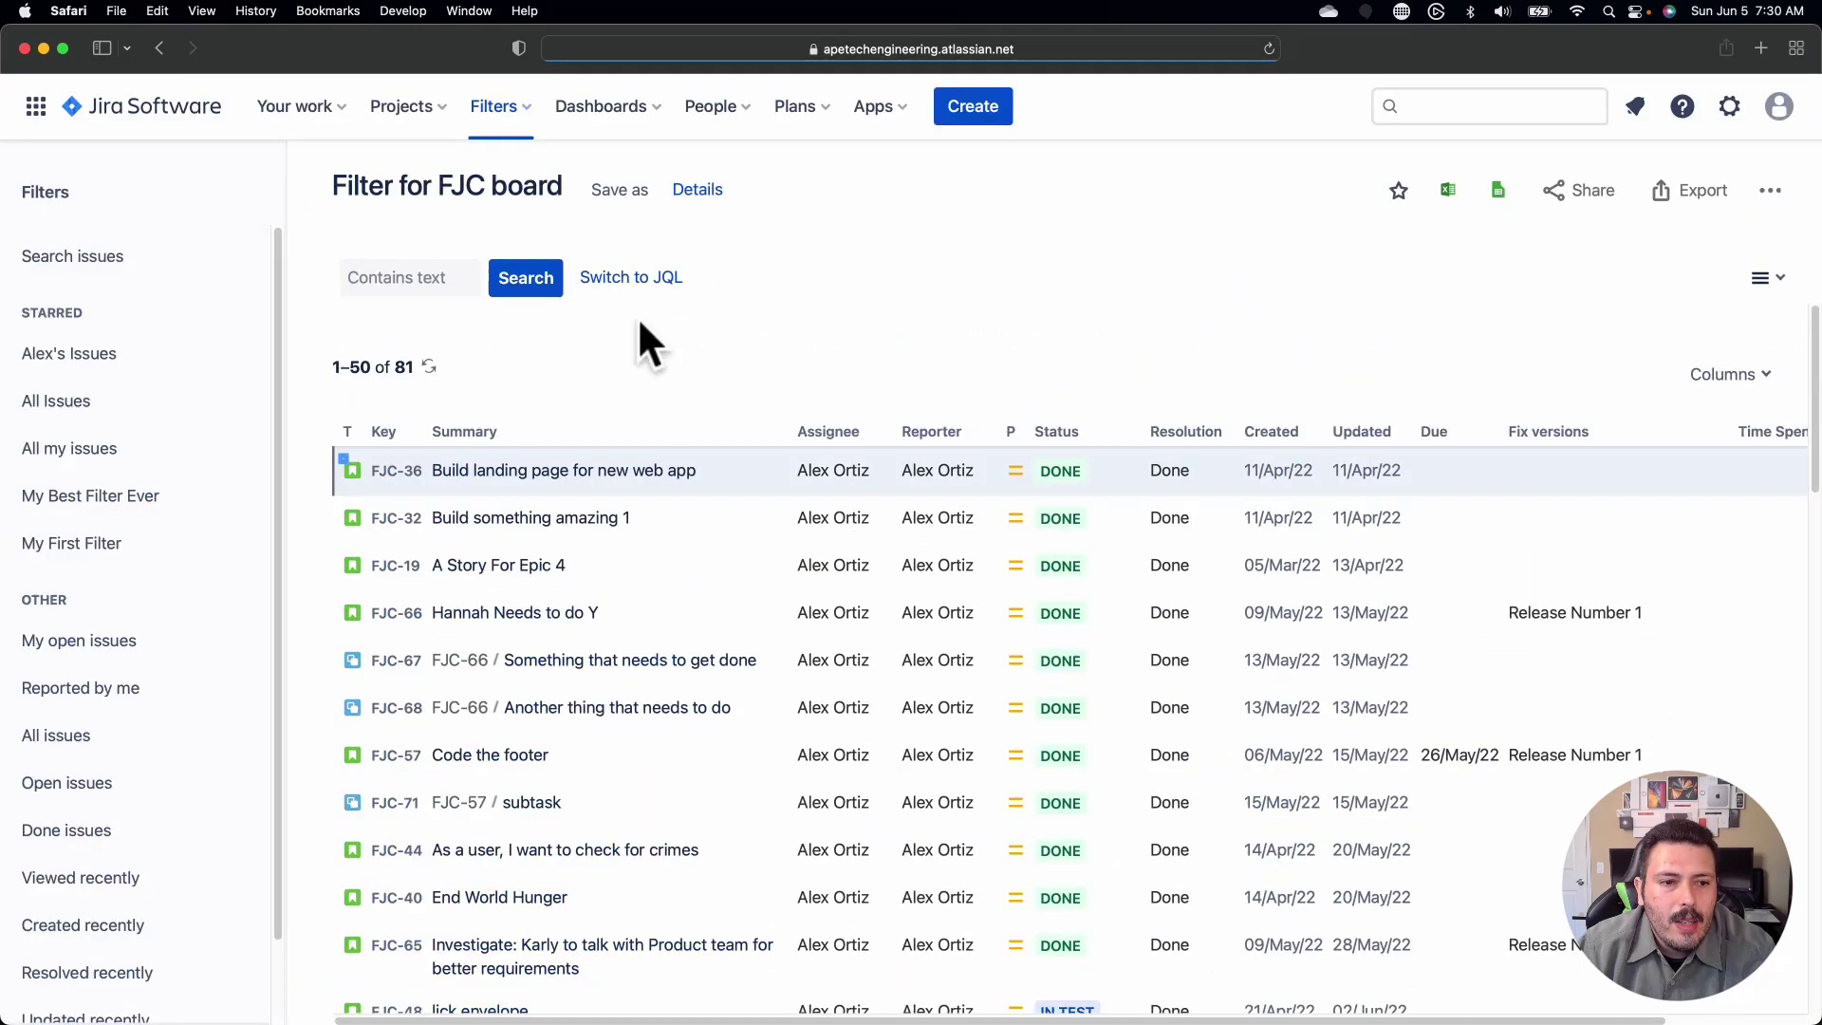
{"action": "left_click", "coordinate": [884, 278]}
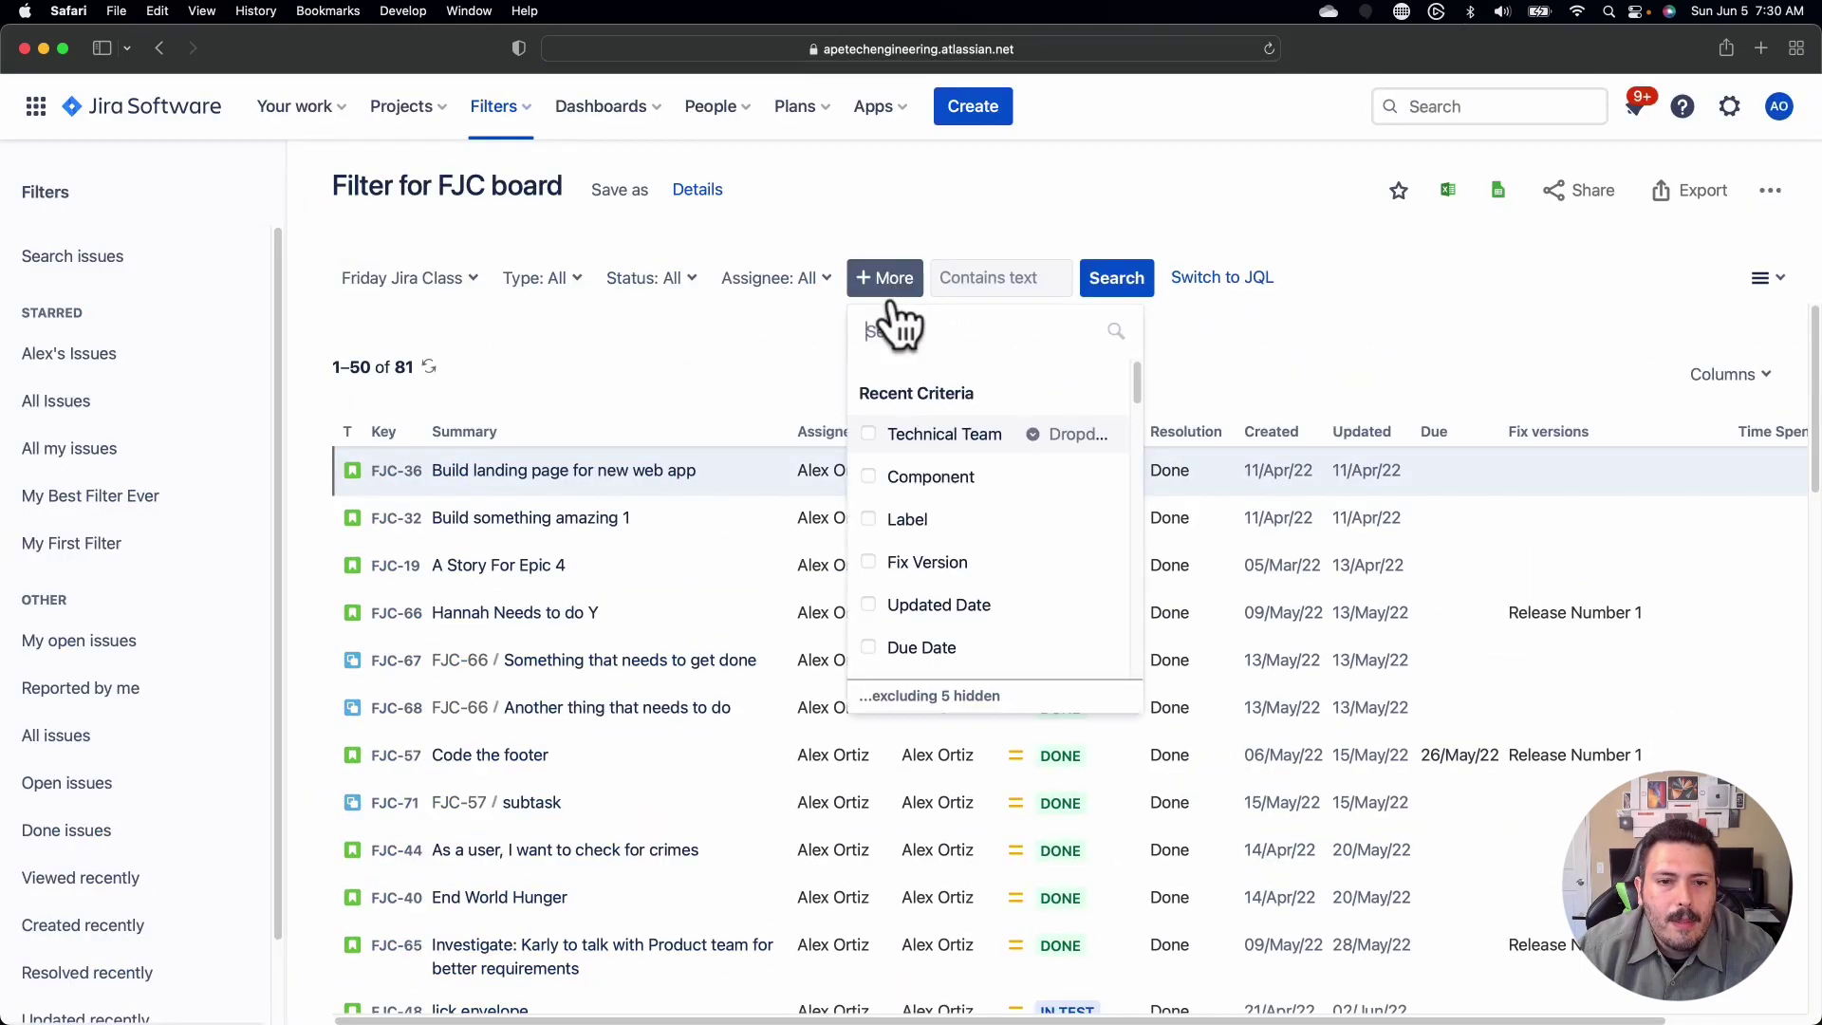
{"action": "left_click", "coordinate": [915, 433]}
{"action": "left_click", "coordinate": [418, 316]}
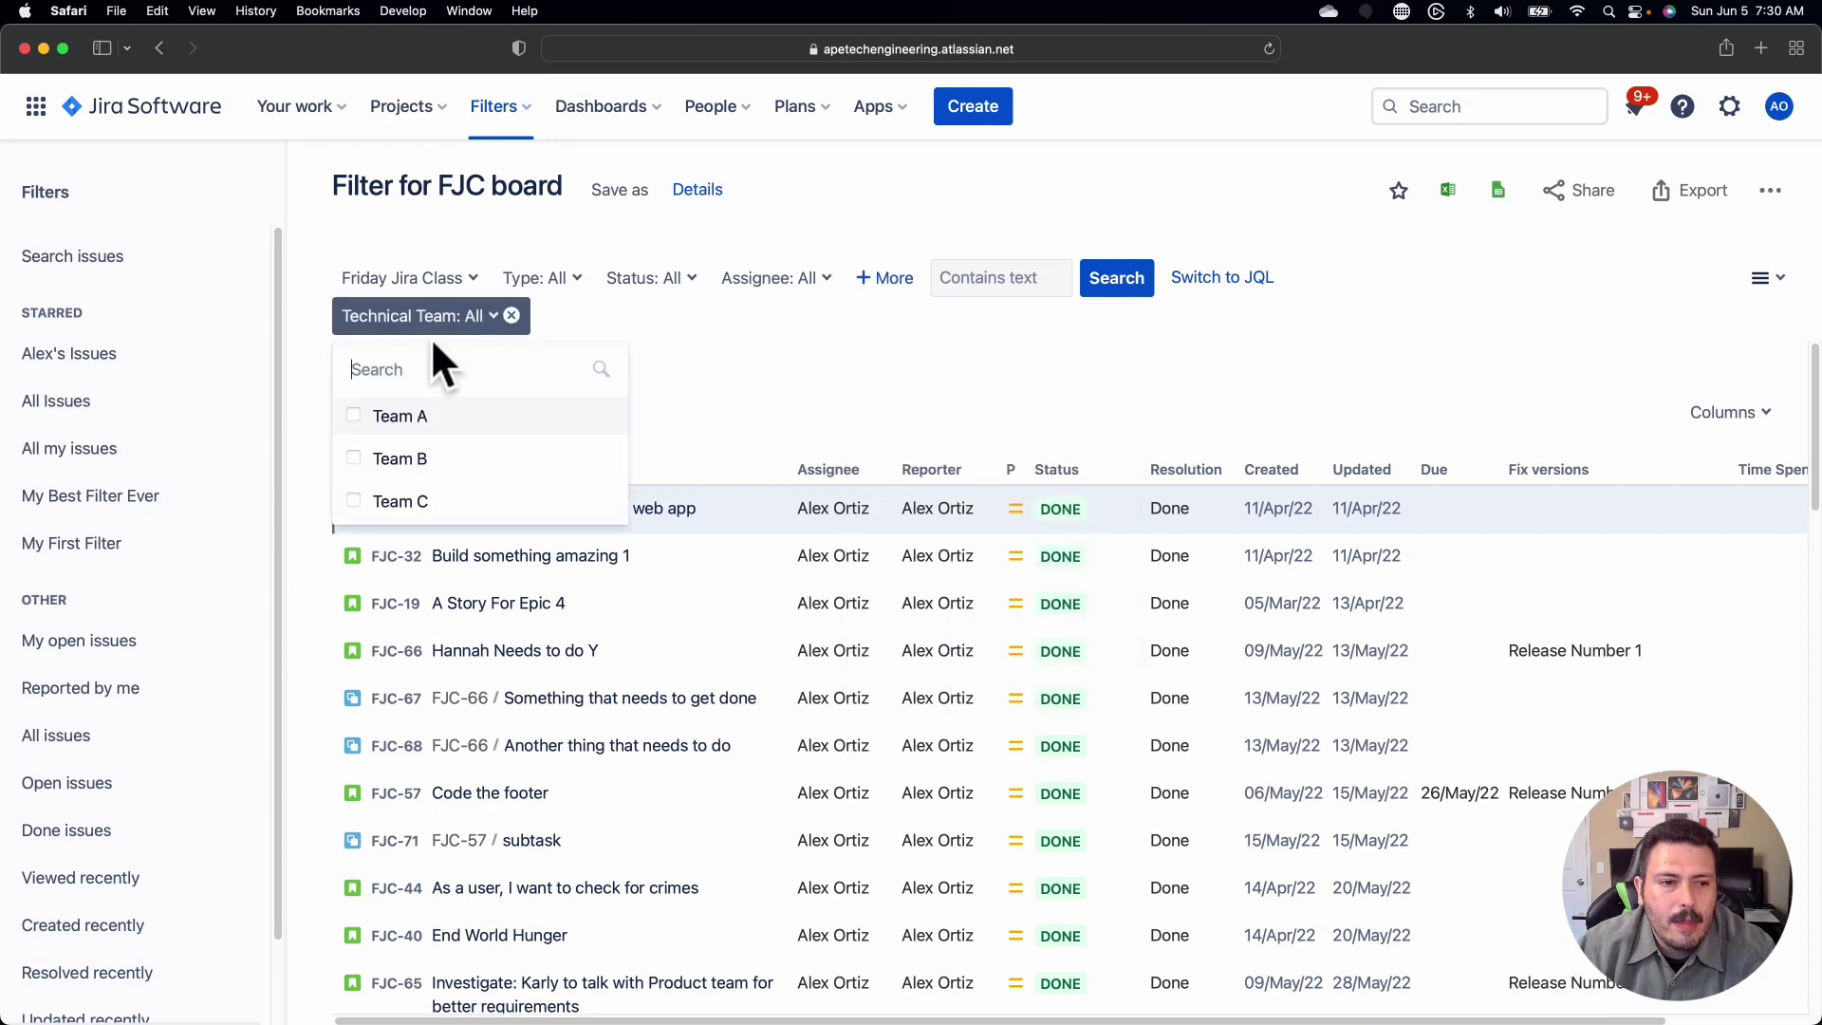
{"action": "left_click", "coordinate": [389, 416]}
{"action": "left_click", "coordinate": [1252, 344]}
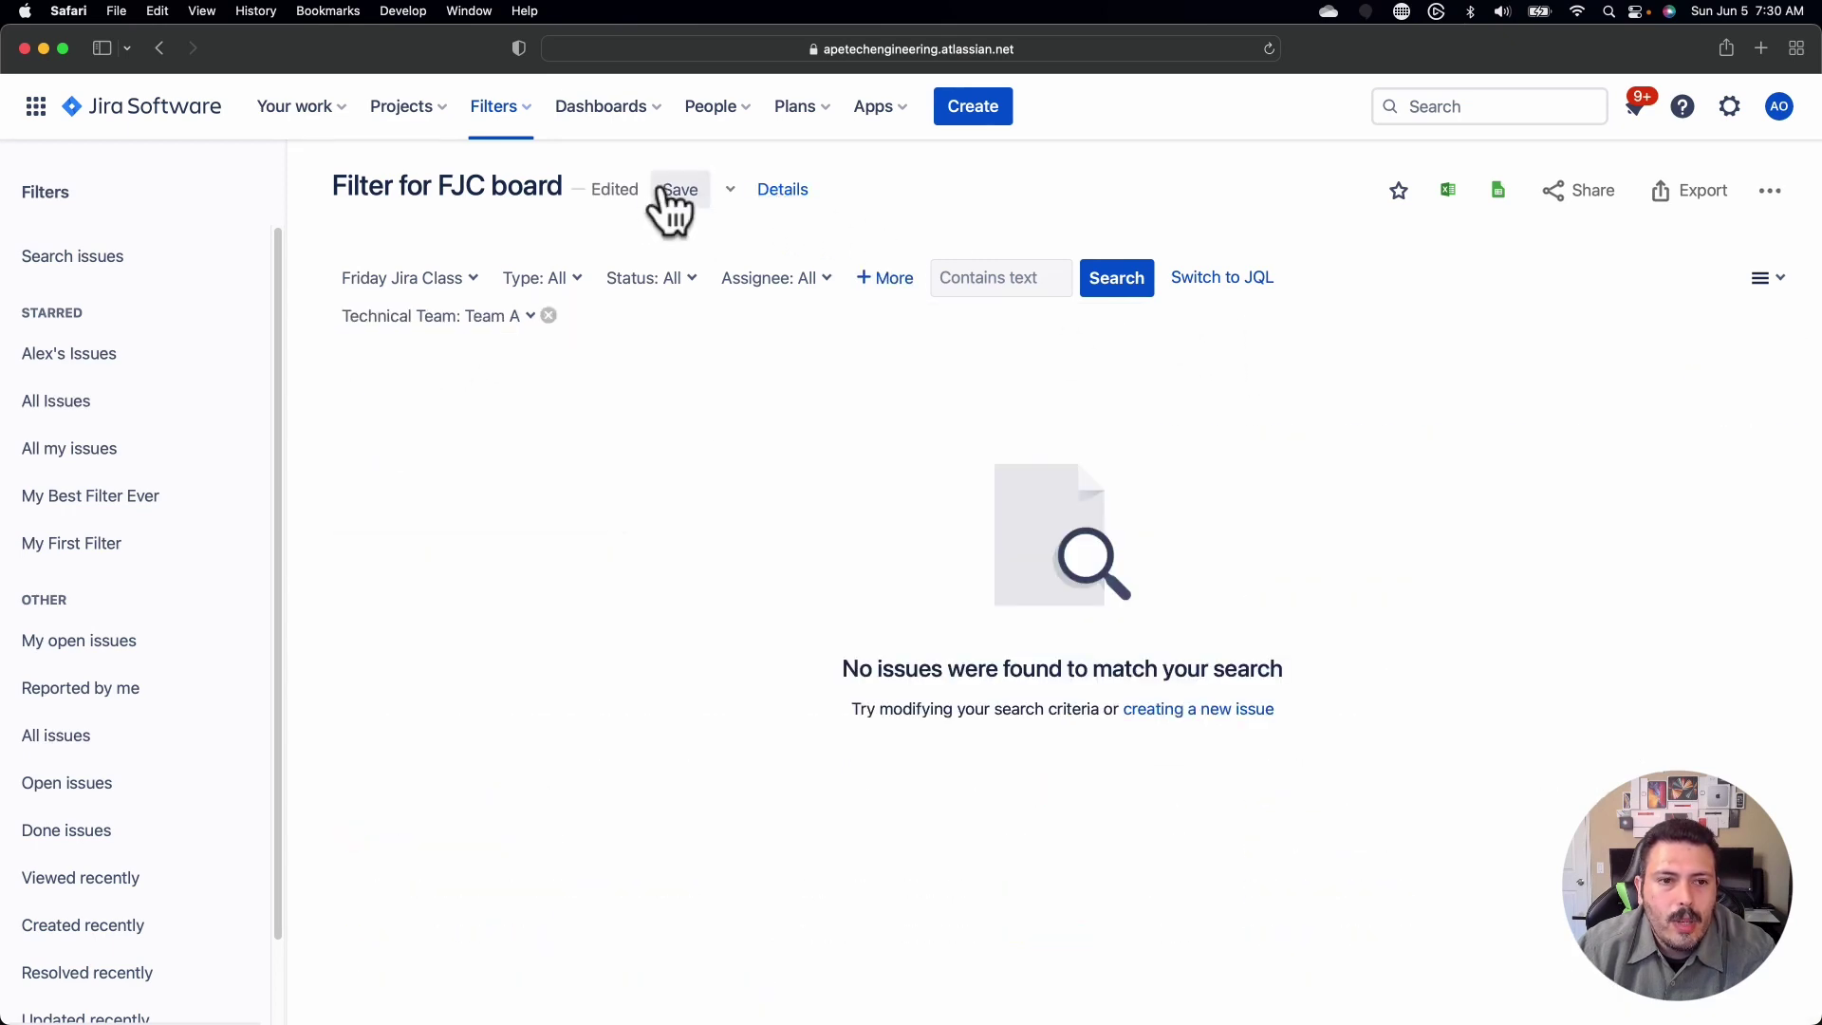
{"action": "left_click", "coordinate": [676, 190]}
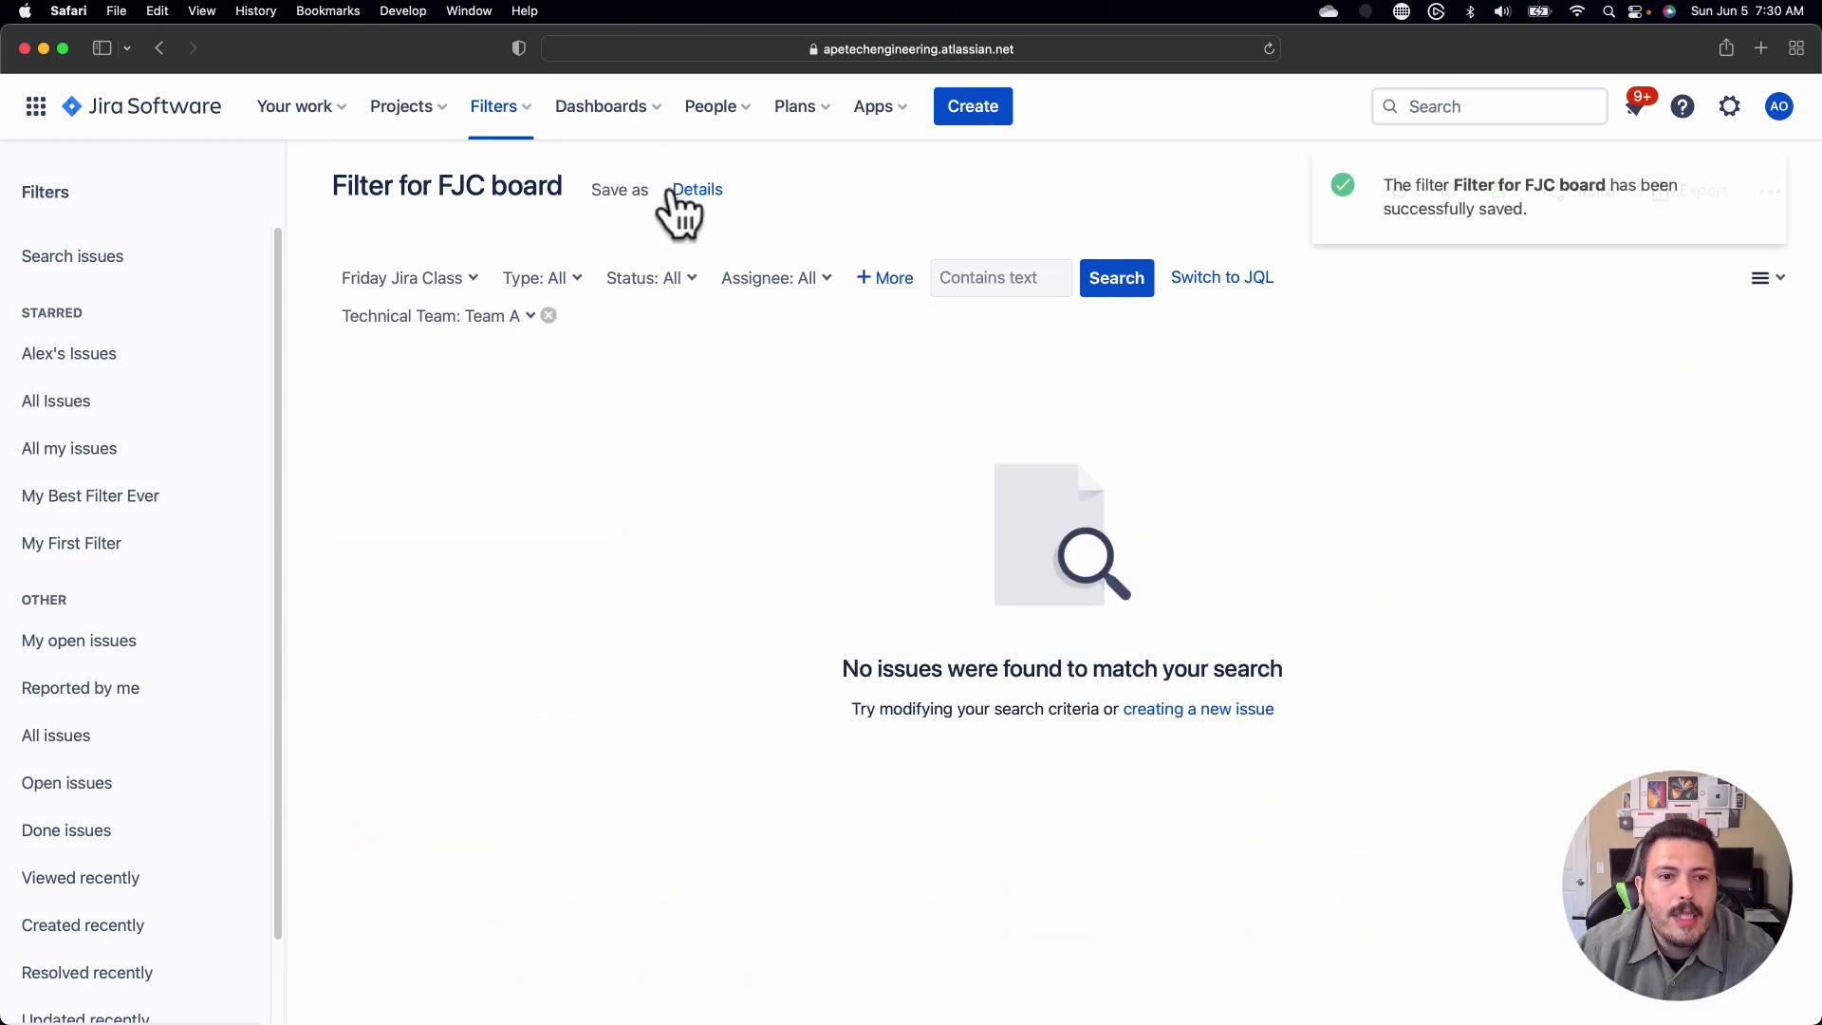
{"action": "left_click", "coordinate": [417, 116]}
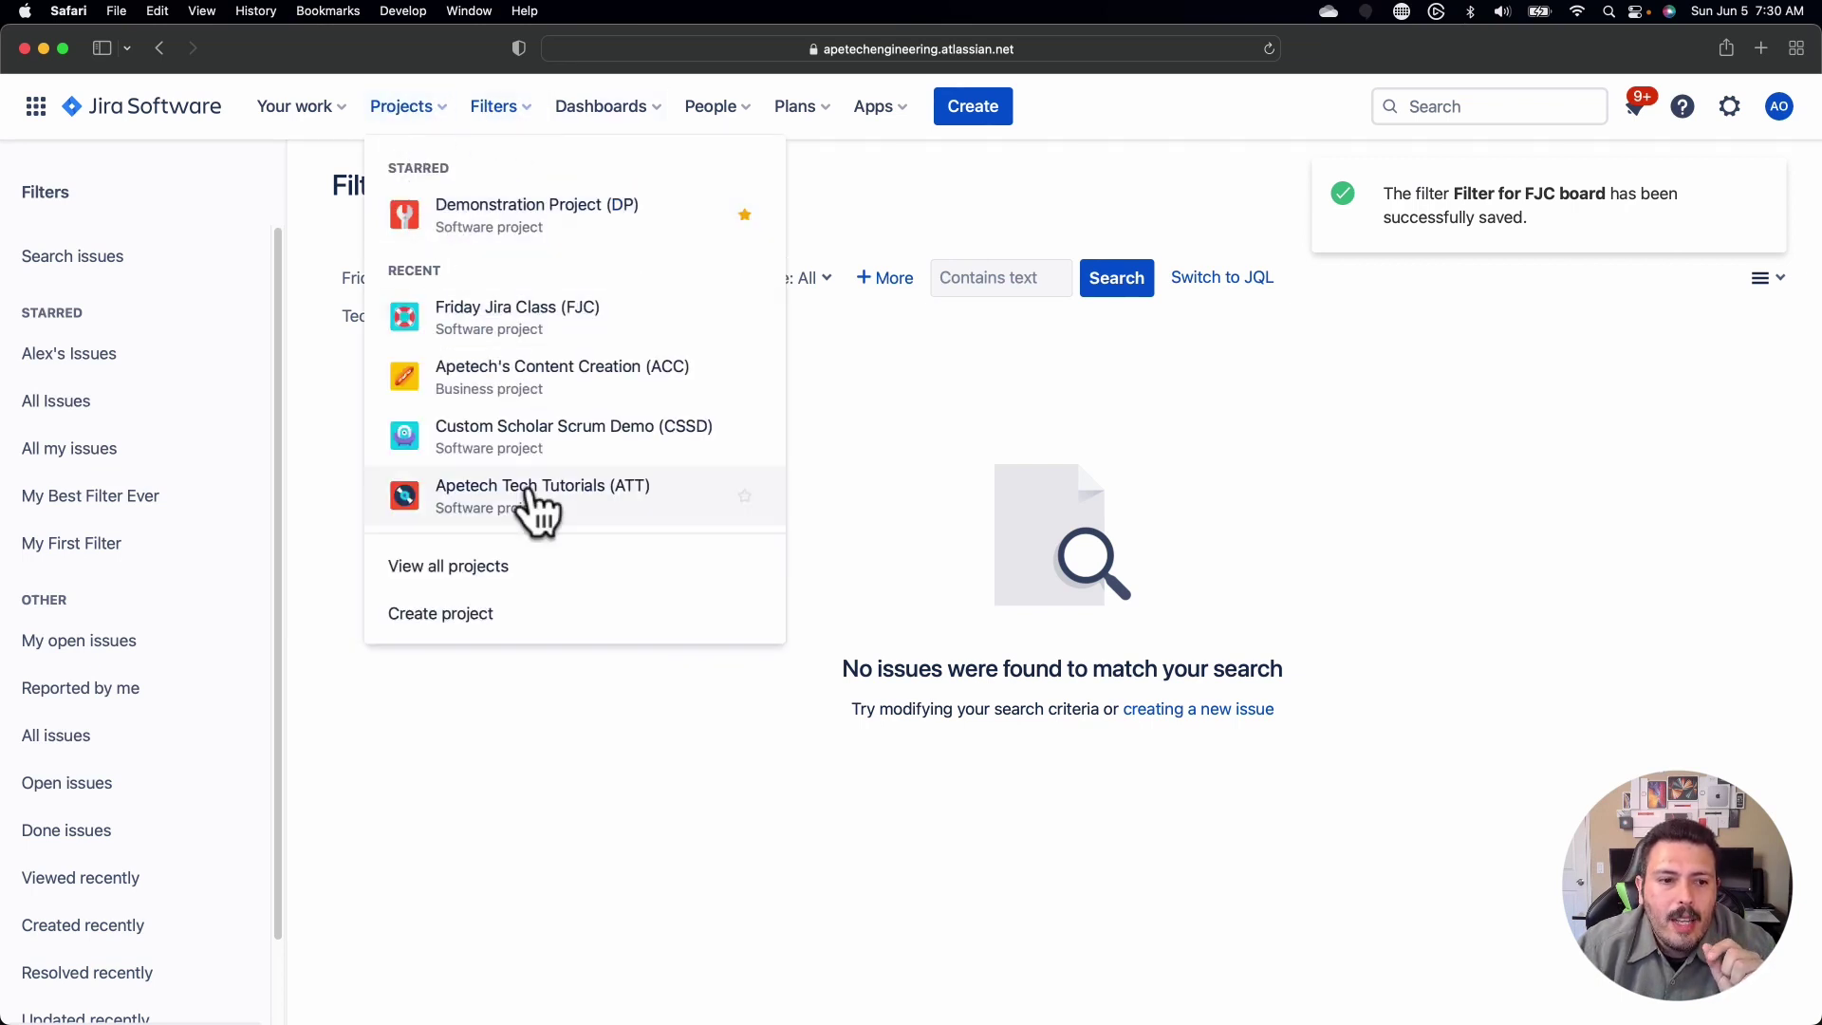
Step: Open the Install Tub issue (FJC-81) from the Friday Jira Class issues list
{"action": "left_click", "coordinate": [539, 328]}
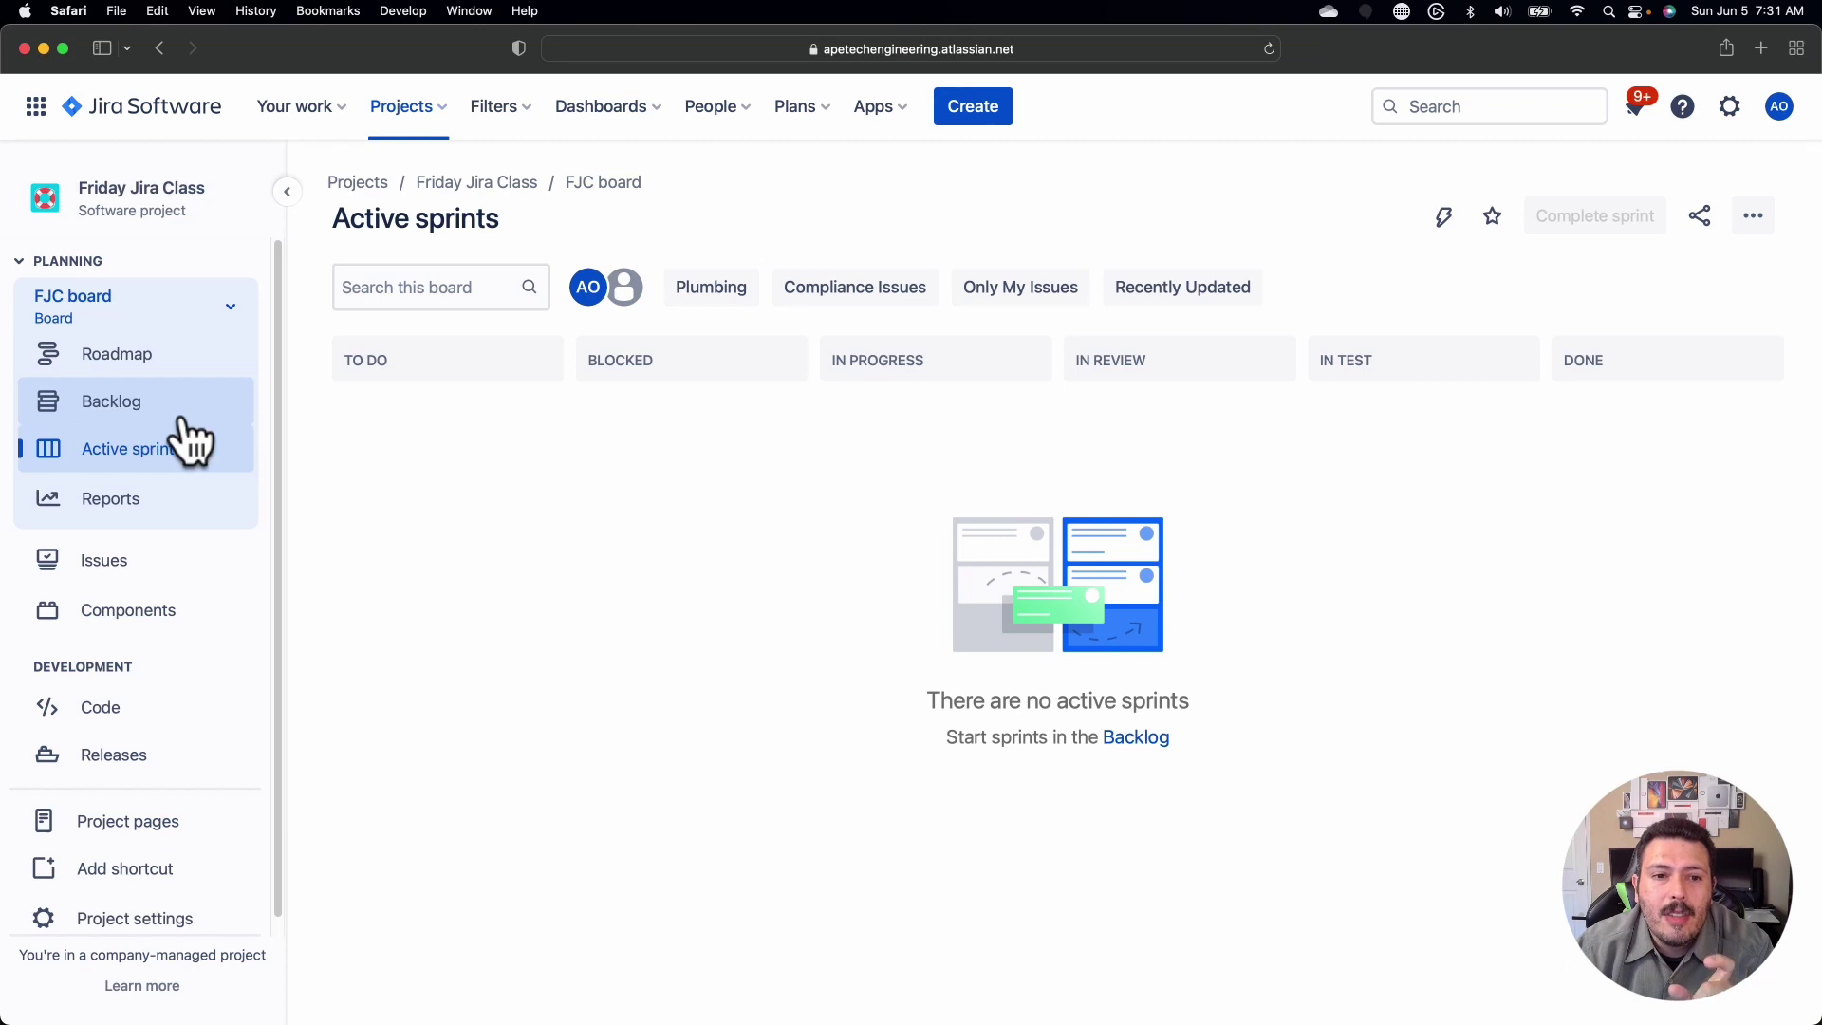
{"action": "left_click", "coordinate": [180, 412]}
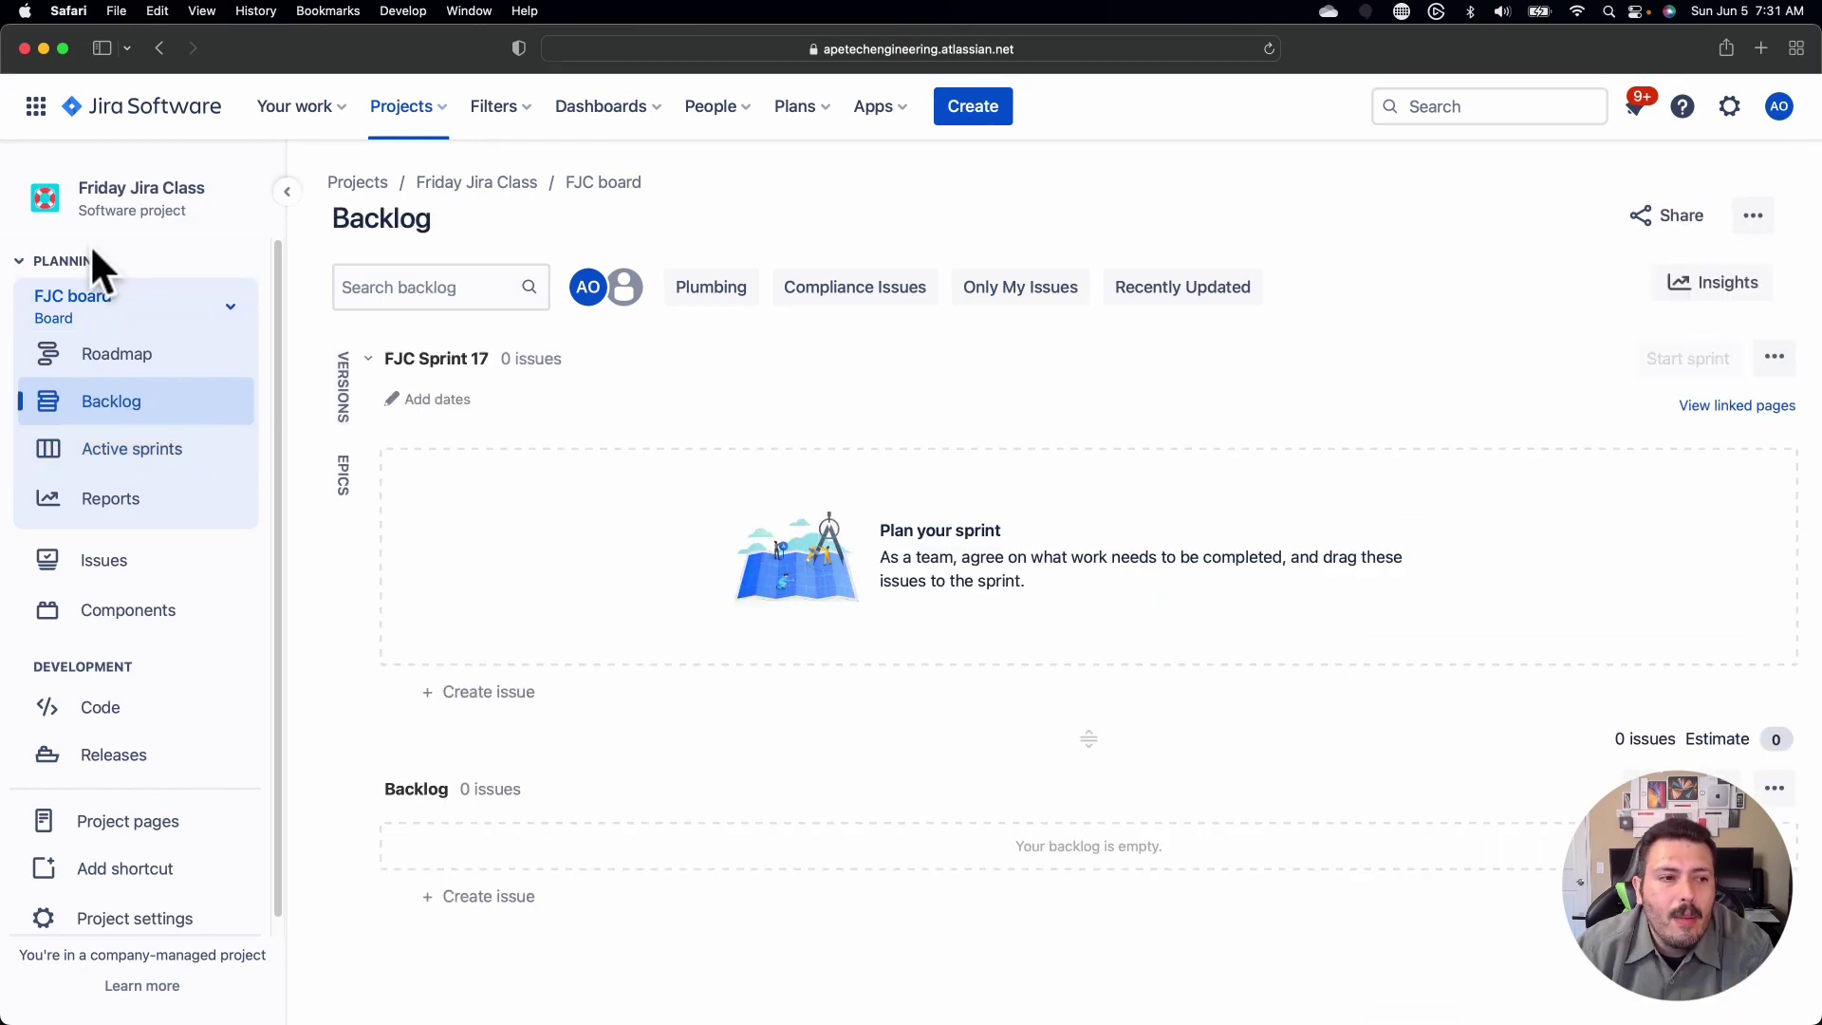
{"action": "left_click", "coordinate": [81, 318]}
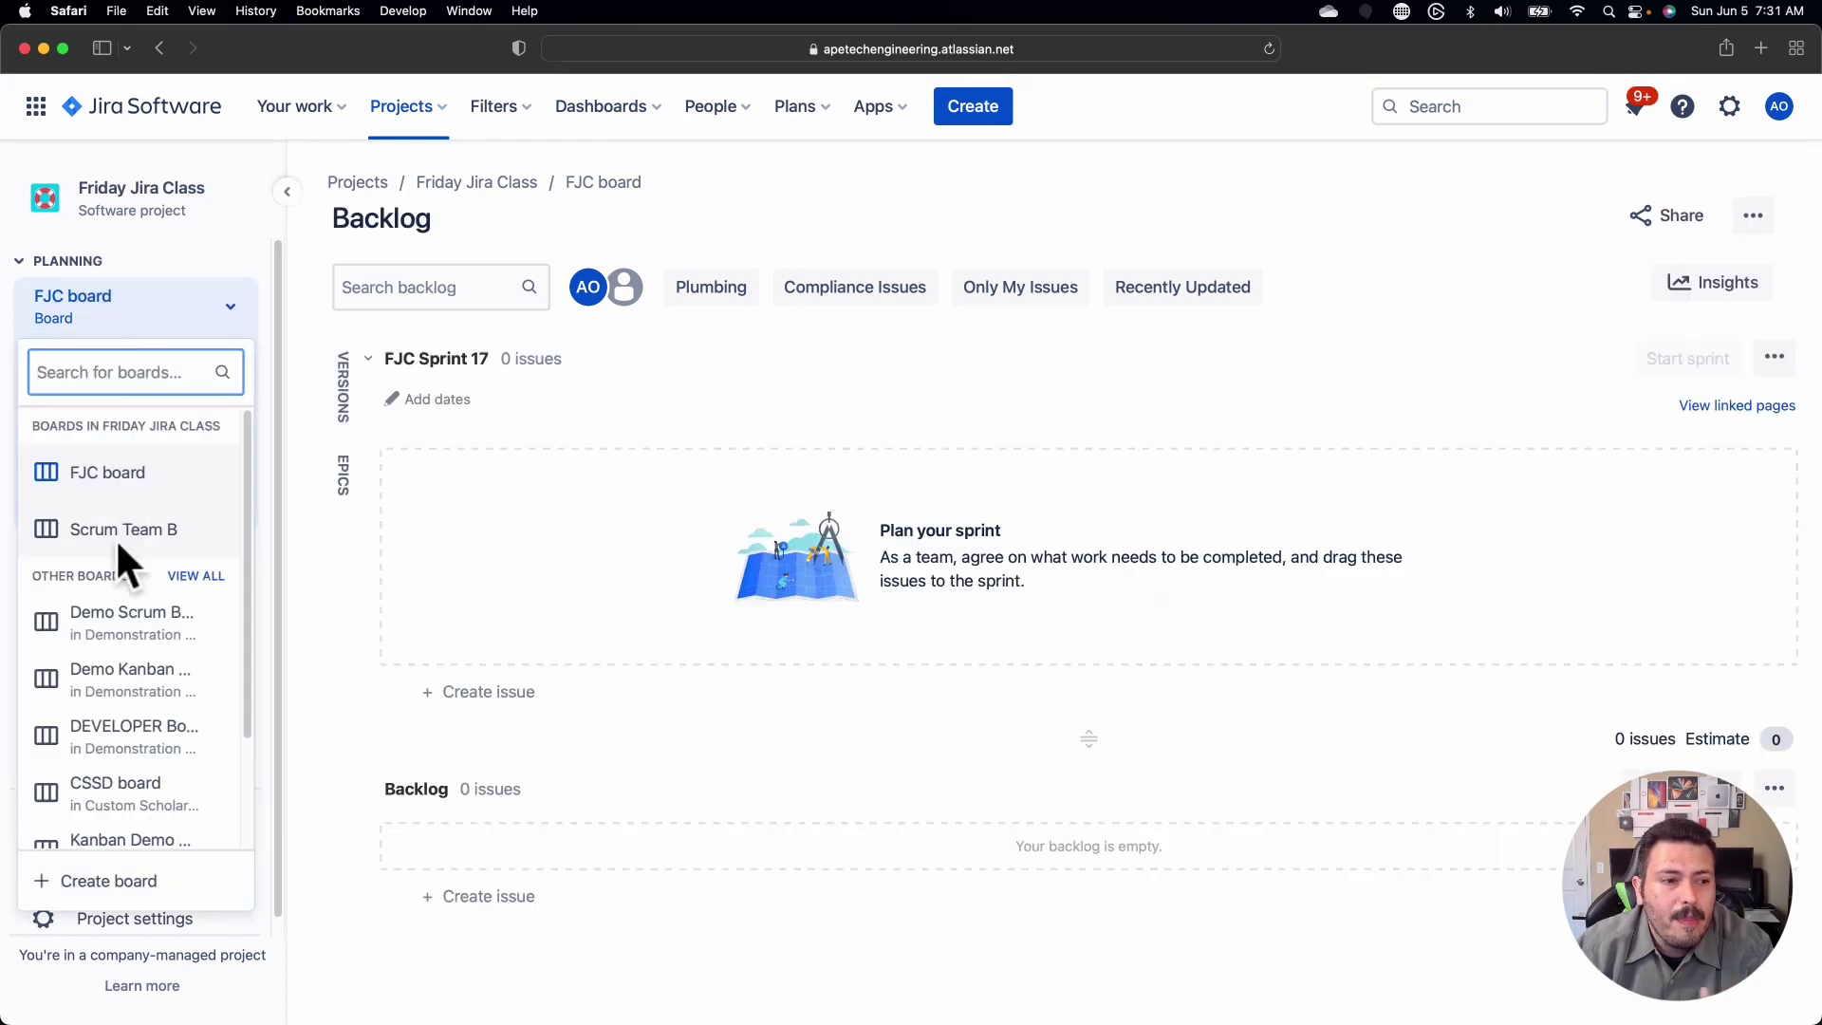
{"action": "left_click", "coordinate": [150, 318]}
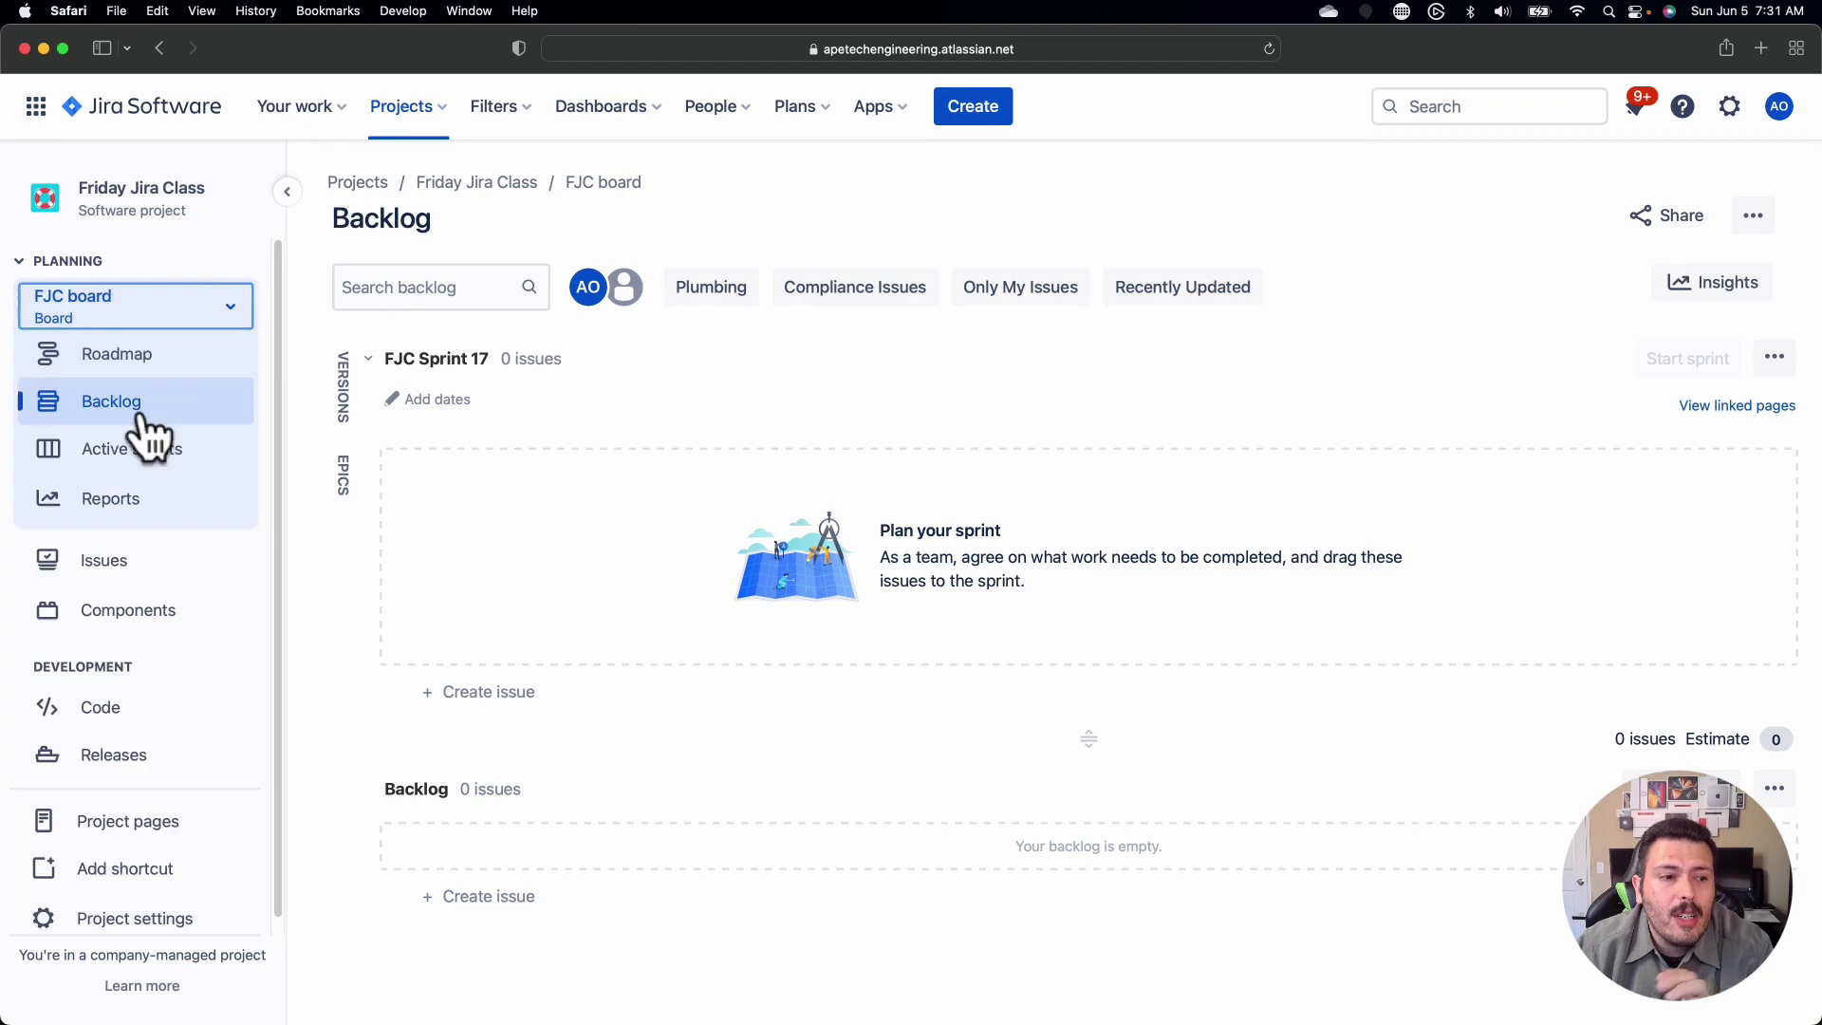
{"action": "left_click", "coordinate": [109, 567]}
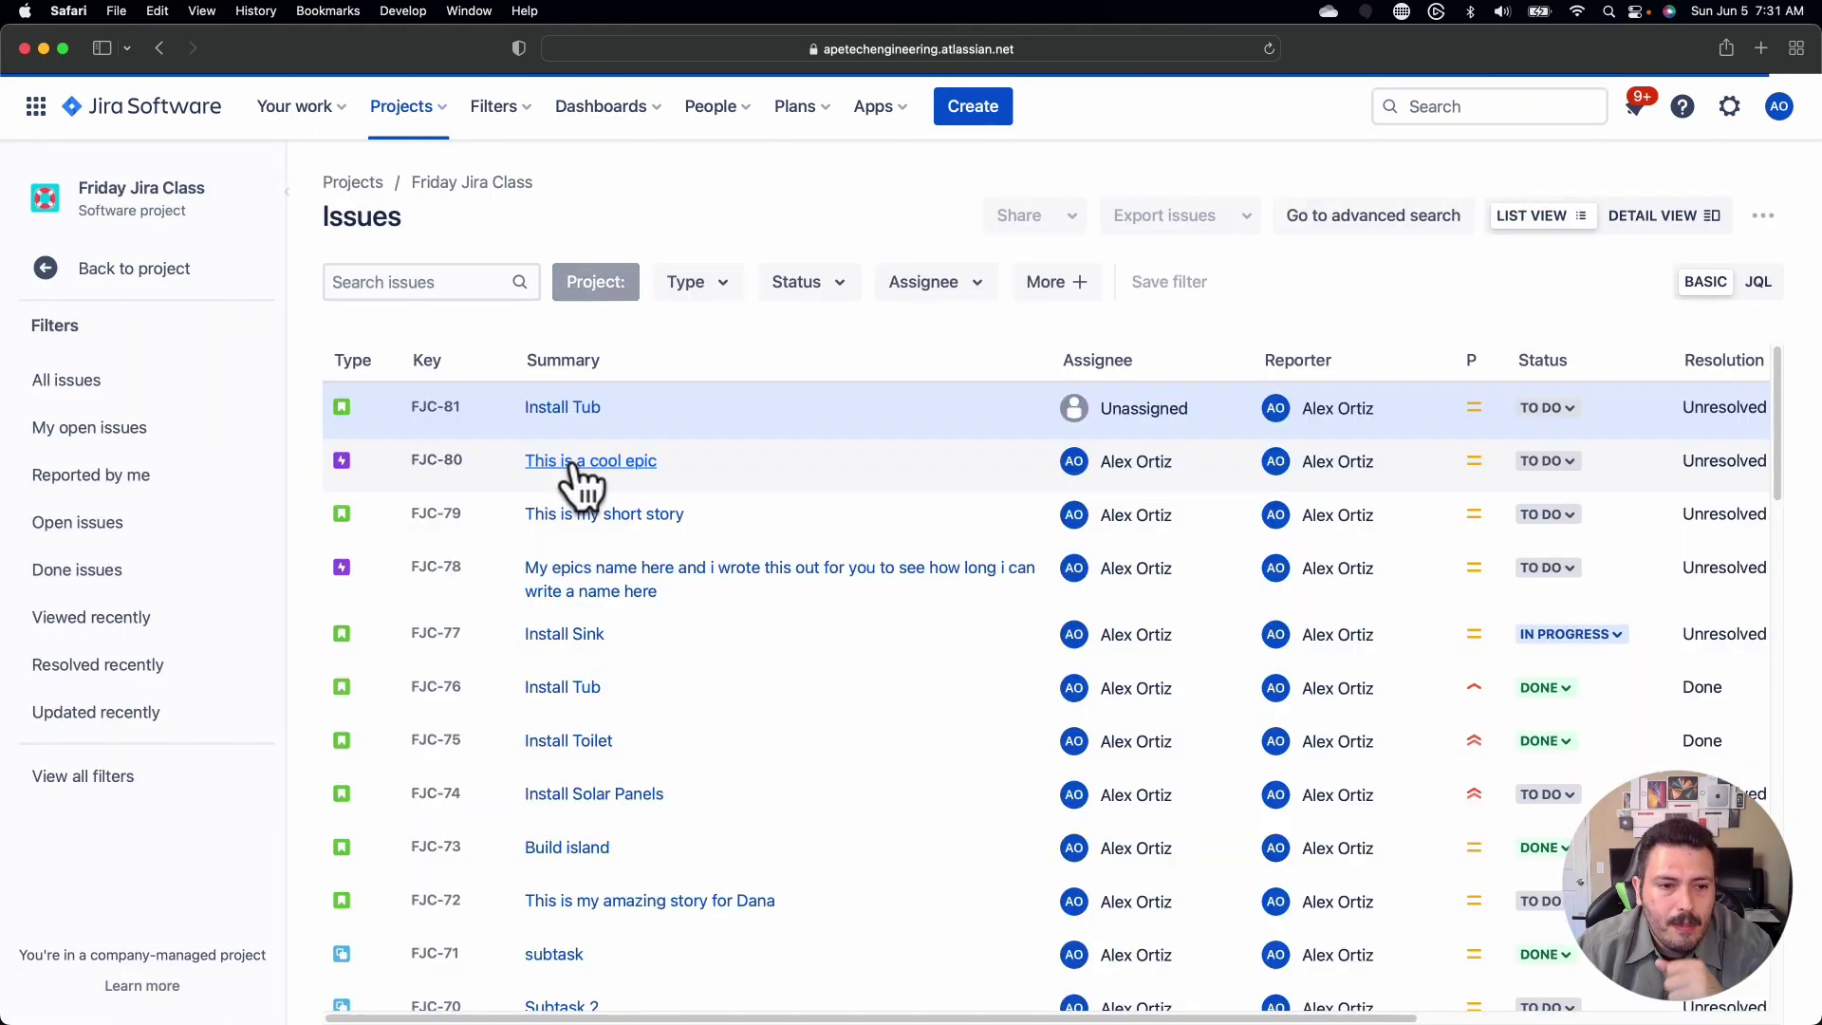
{"action": "left_click", "coordinate": [564, 408]}
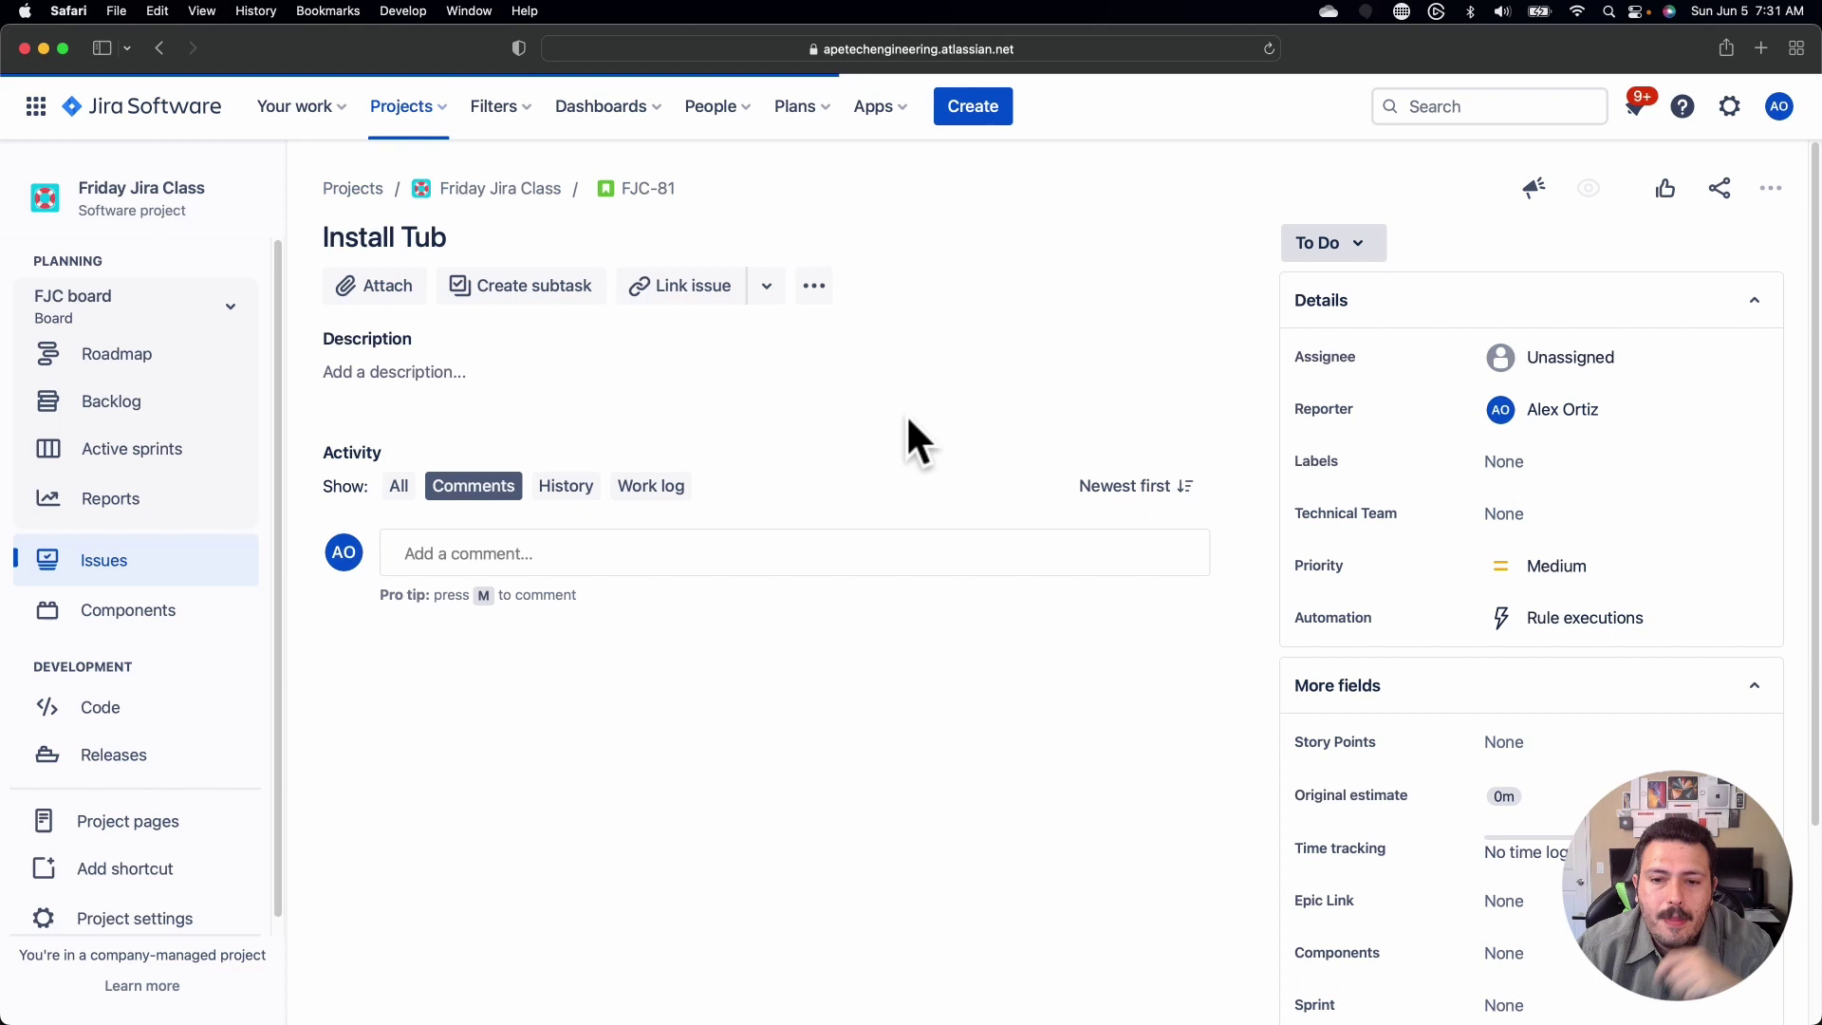
Step: Set Install Tub's Technical Team to Team A and return to the FJC backlog
{"action": "left_click", "coordinate": [1567, 522]}
{"action": "left_click", "coordinate": [1565, 577]}
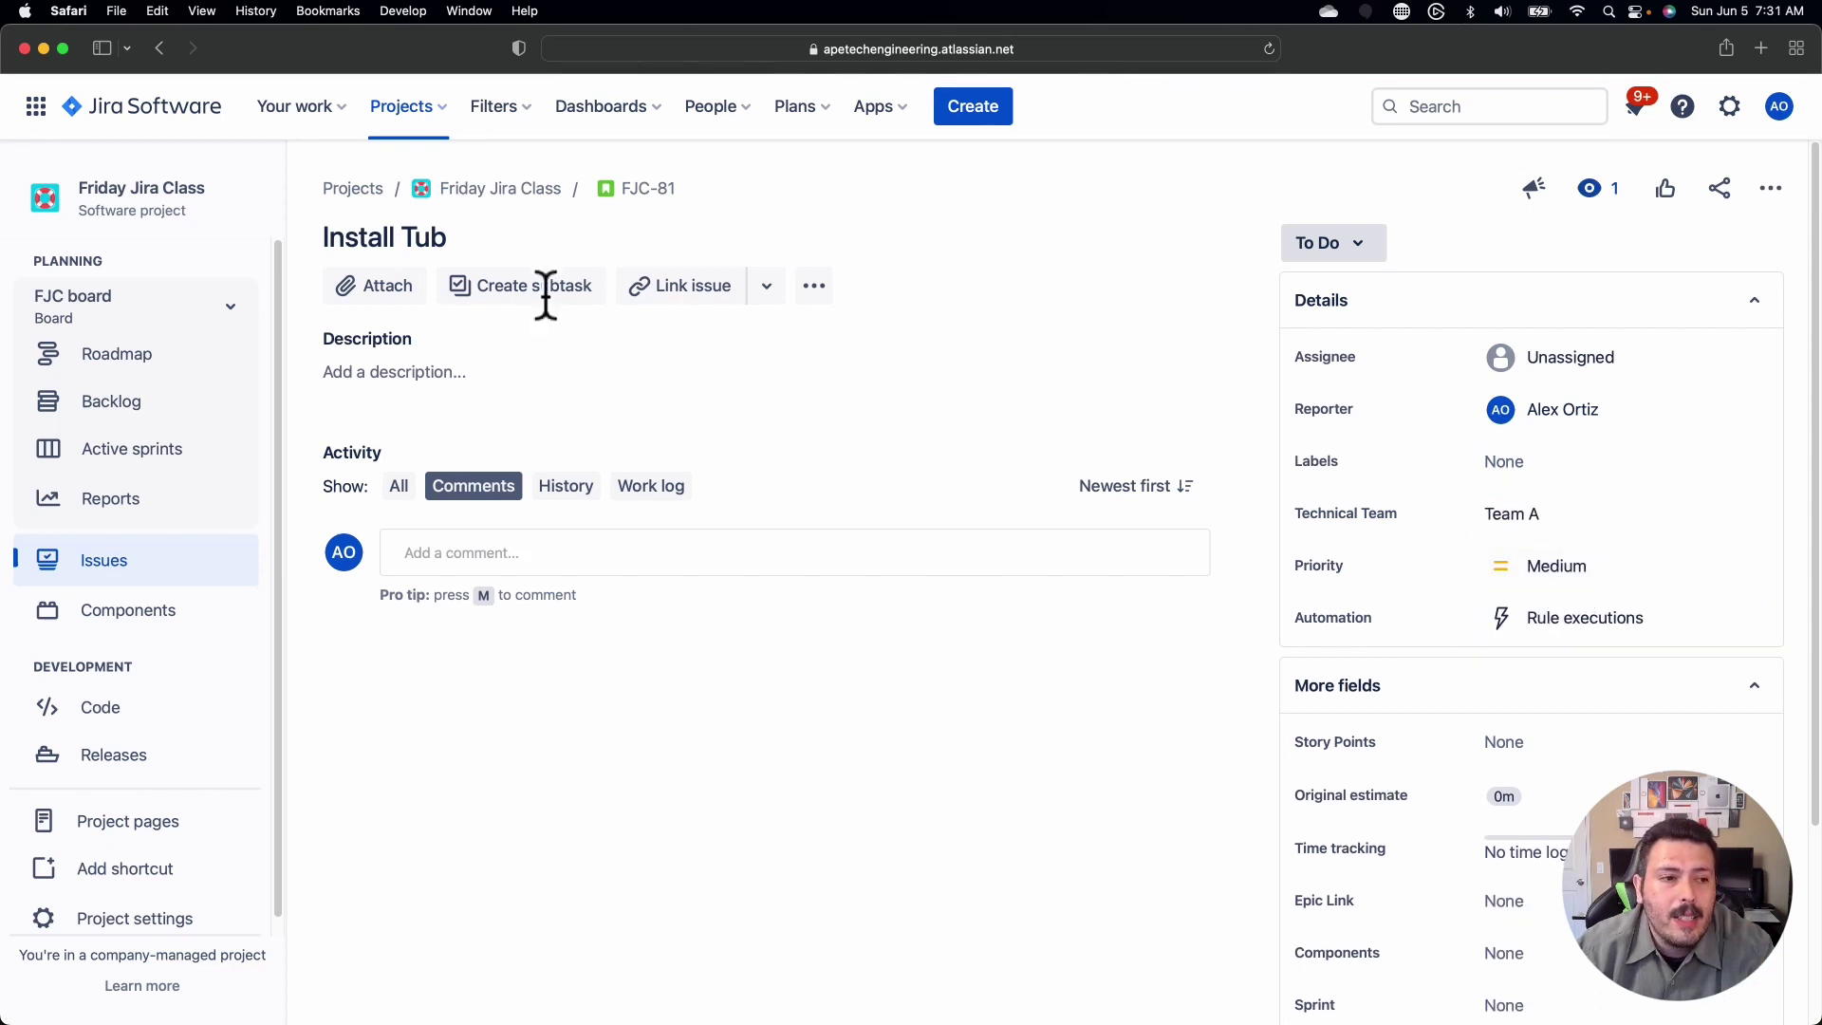
{"action": "left_click", "coordinate": [119, 403]}
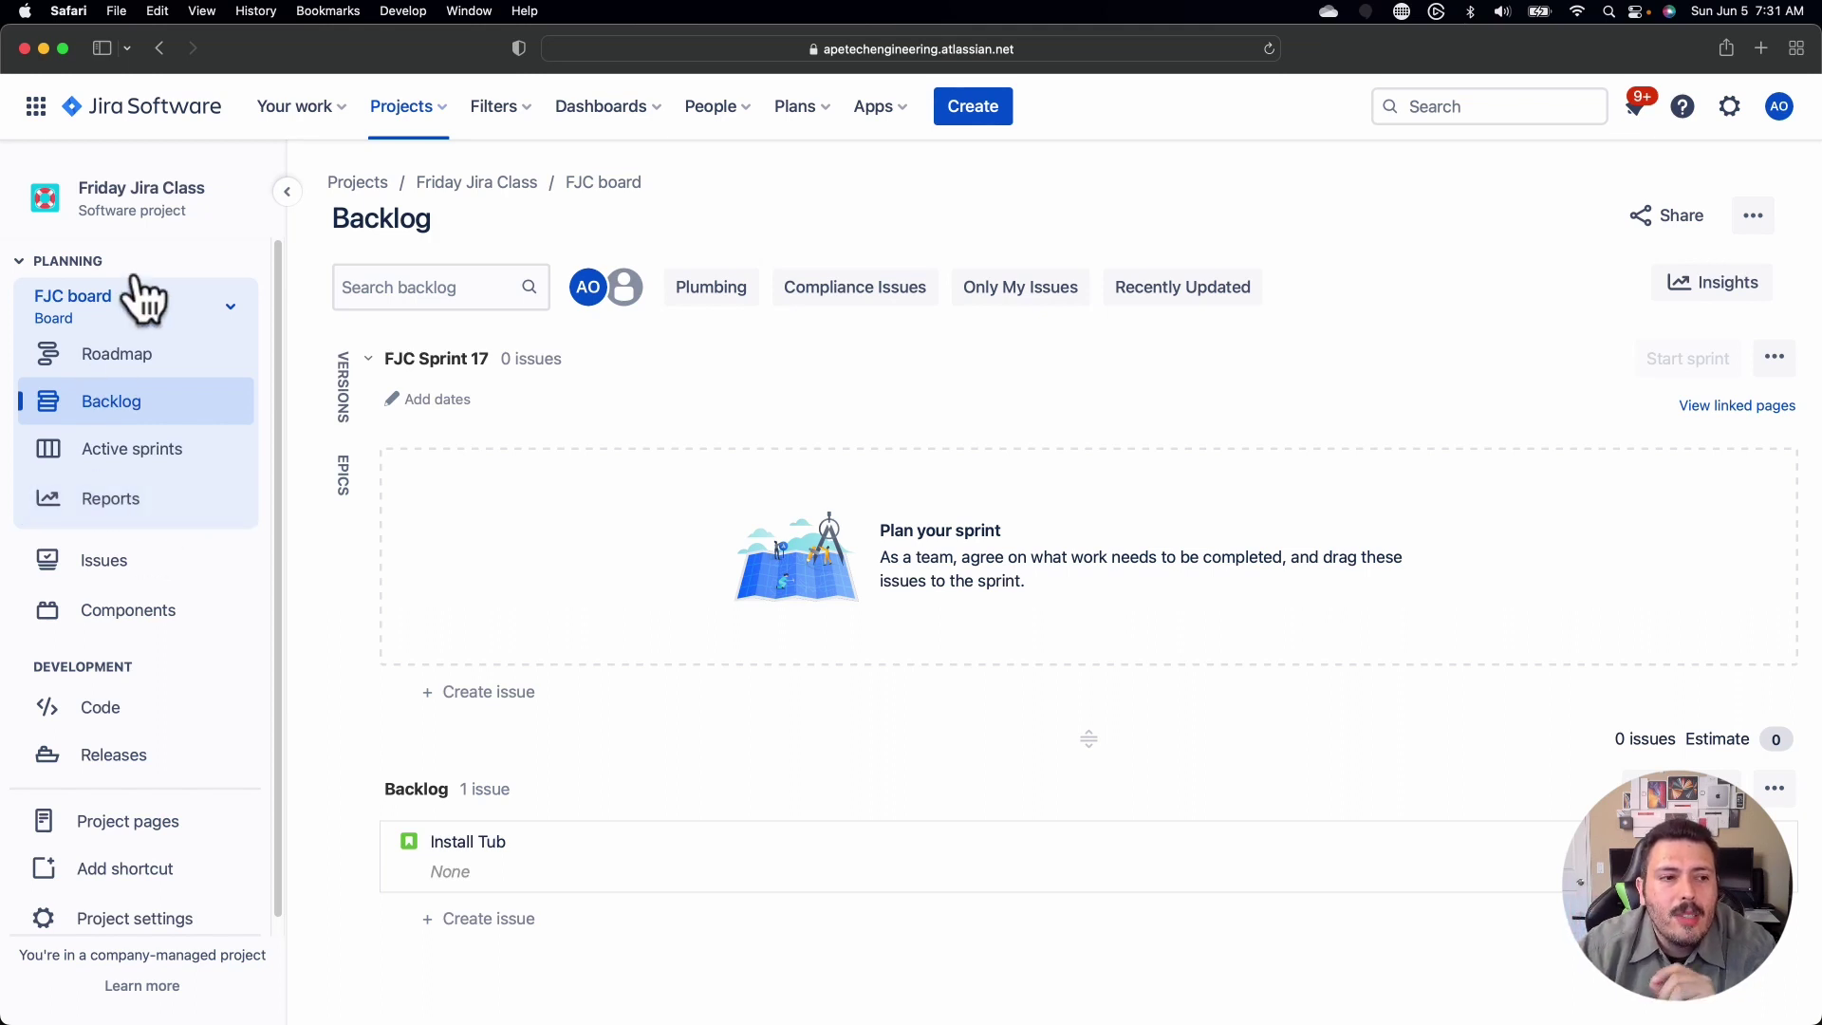
Step: Switch to the Scrum Team B board and view its backlog of 0 issues
{"action": "left_click", "coordinate": [141, 321]}
{"action": "left_click", "coordinate": [87, 524]}
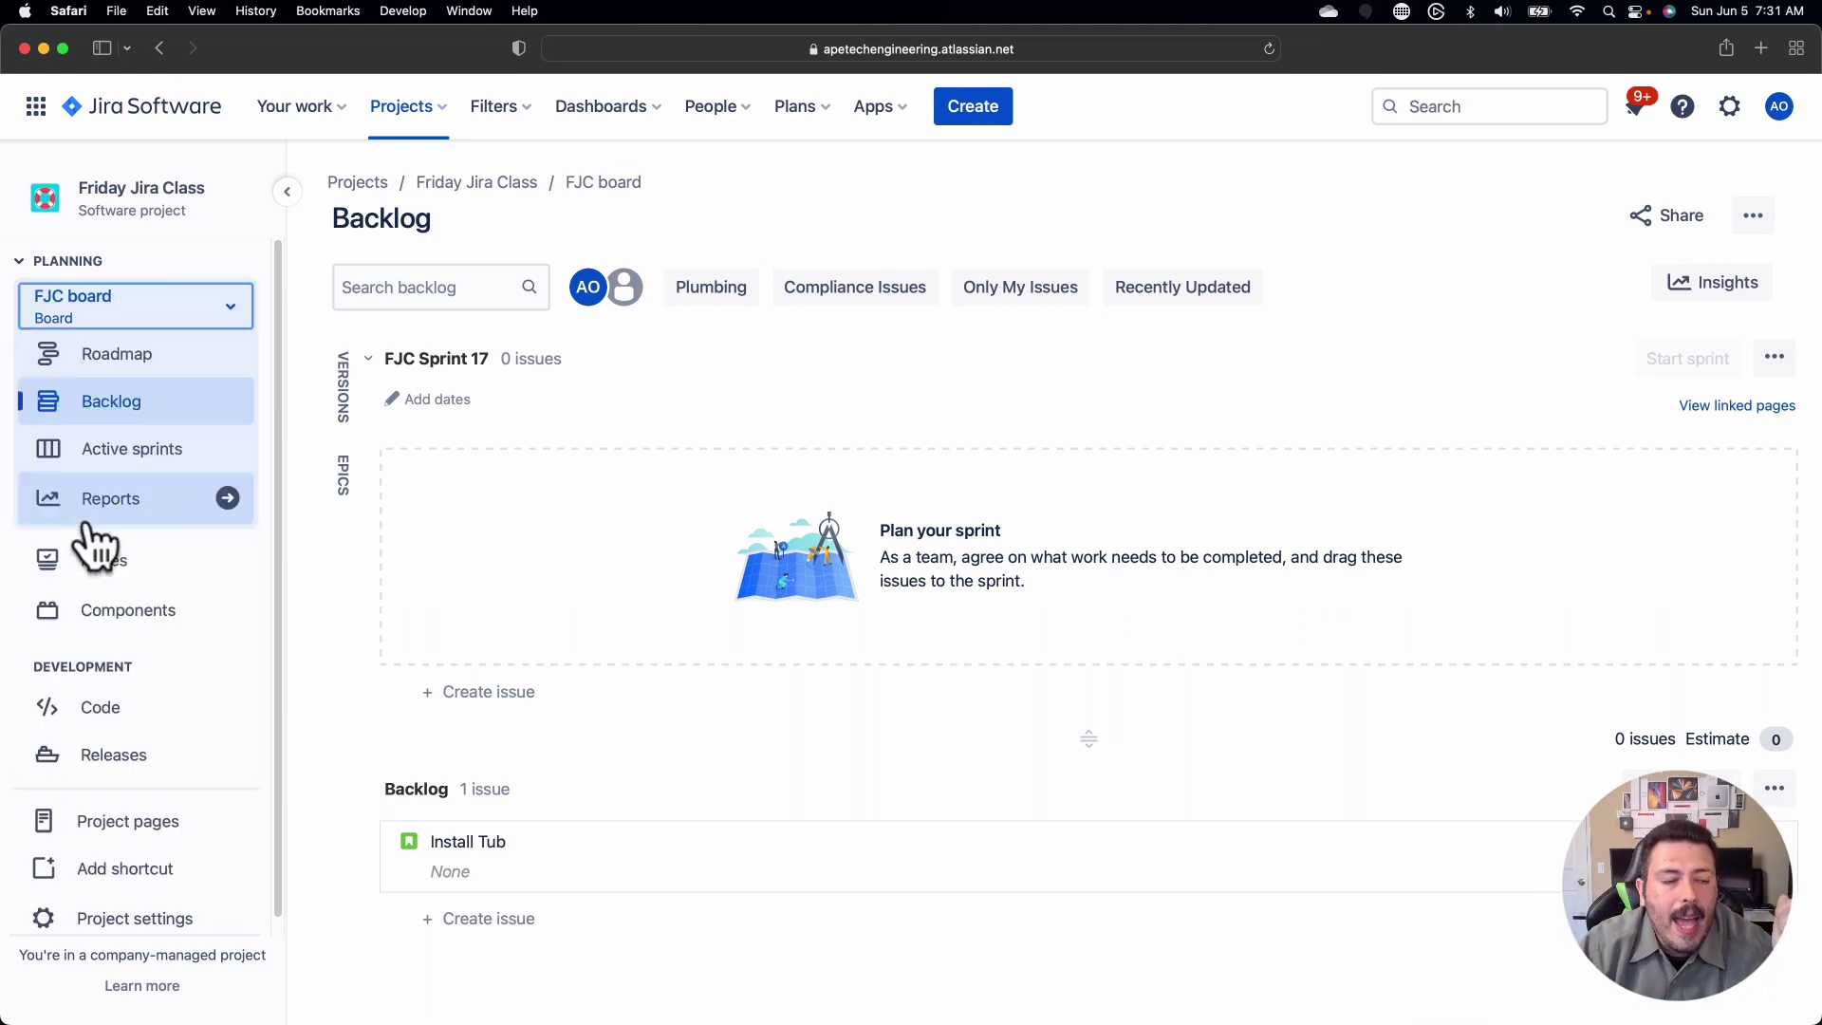
{"action": "left_click", "coordinate": [98, 404]}
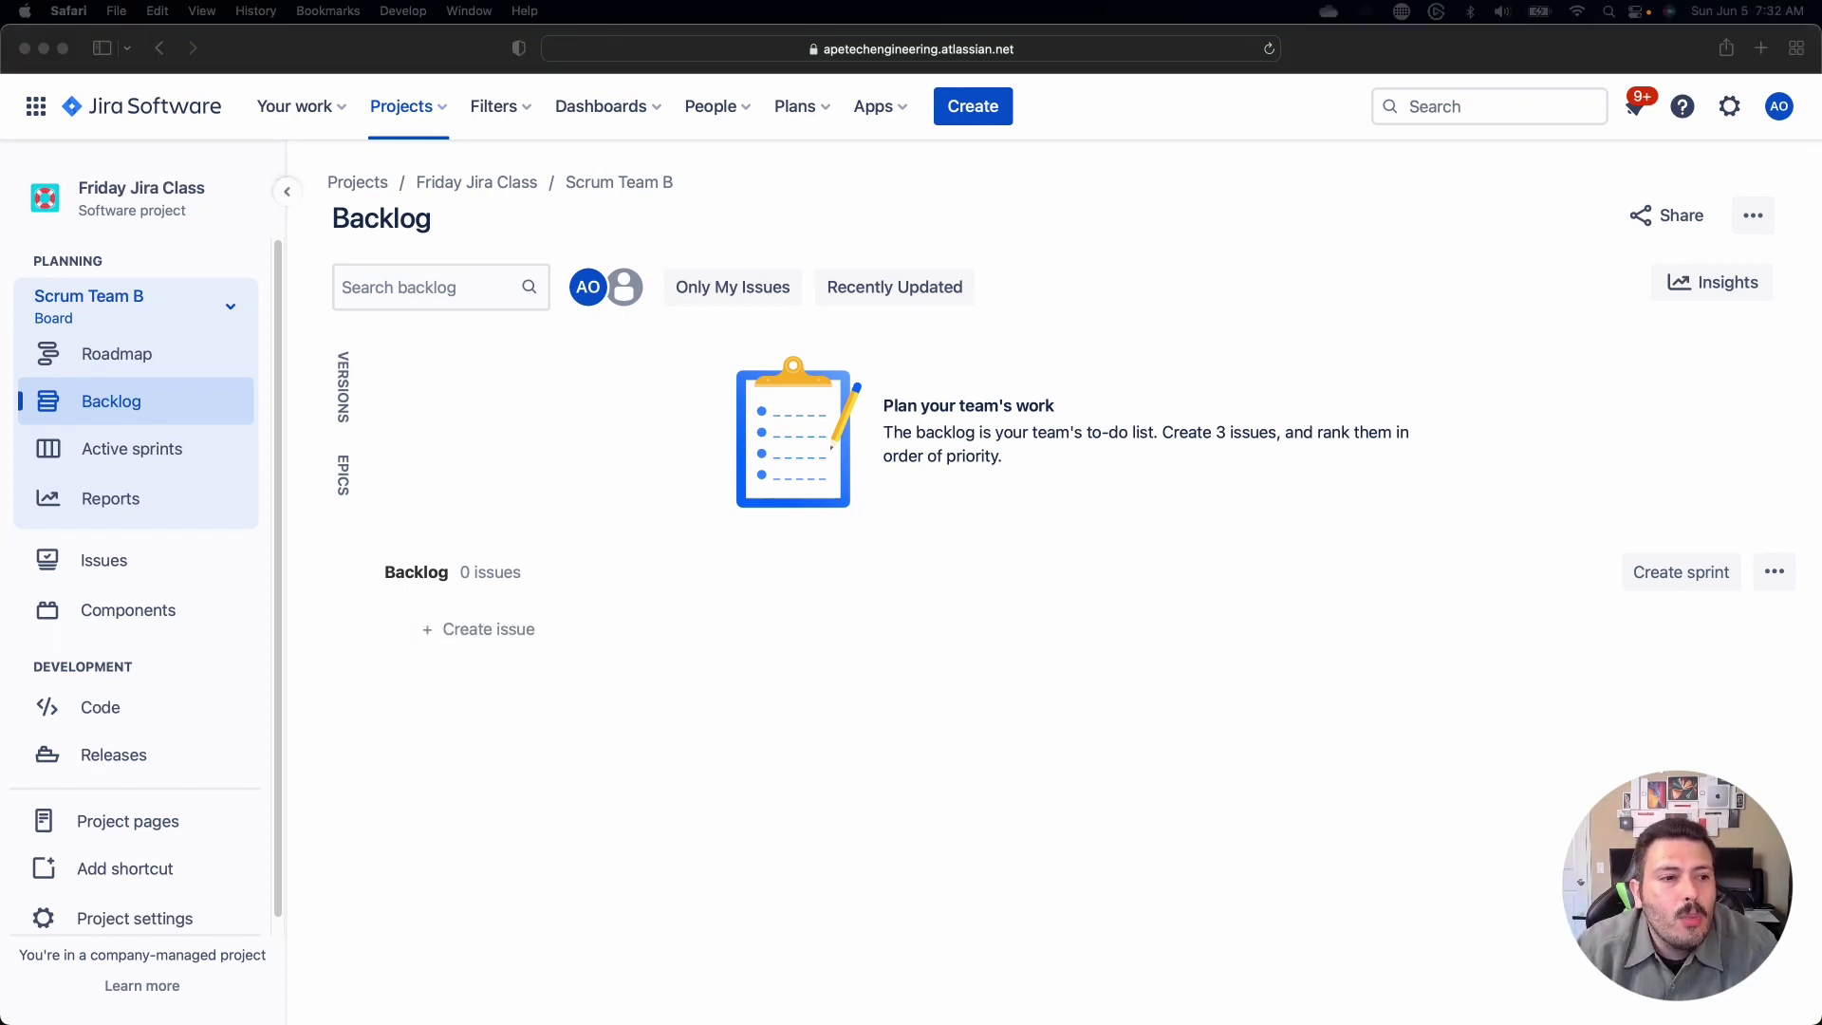
Step: Move Install Tub from the FJC board backlog into FJC Sprint 17
{"action": "left_click", "coordinate": [108, 313]}
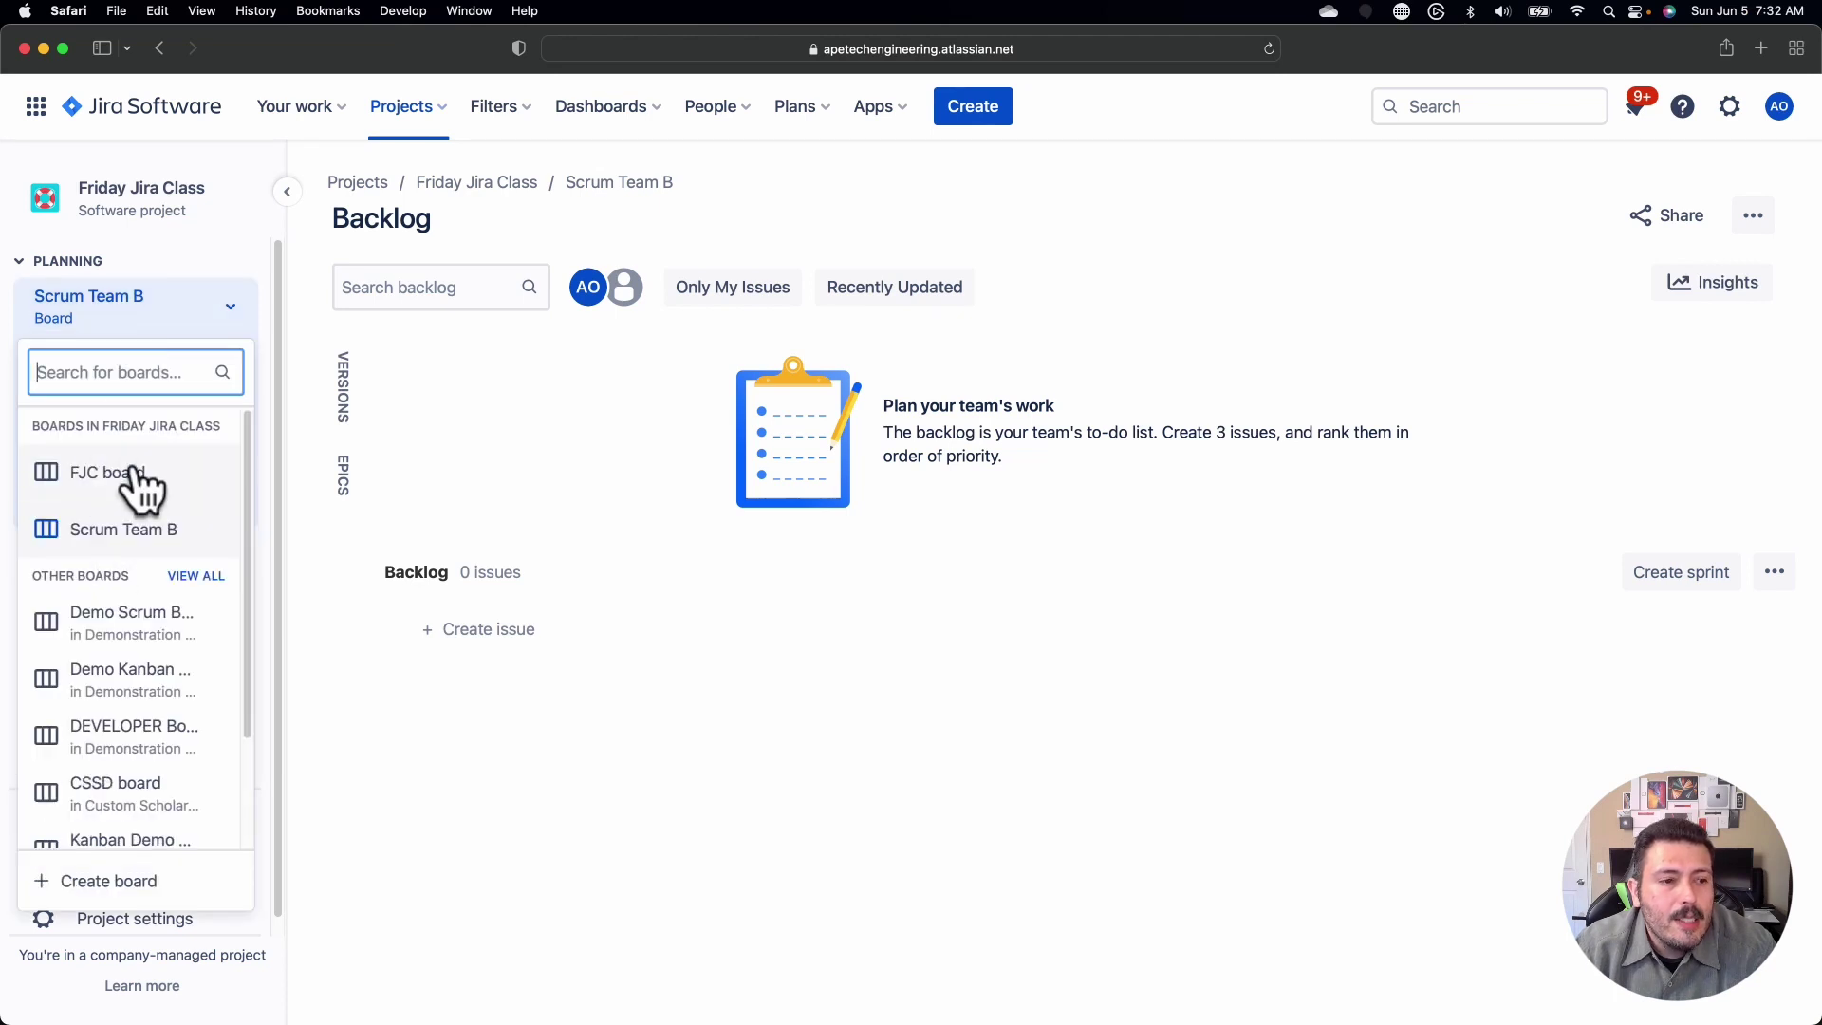
{"action": "left_click", "coordinate": [135, 469]}
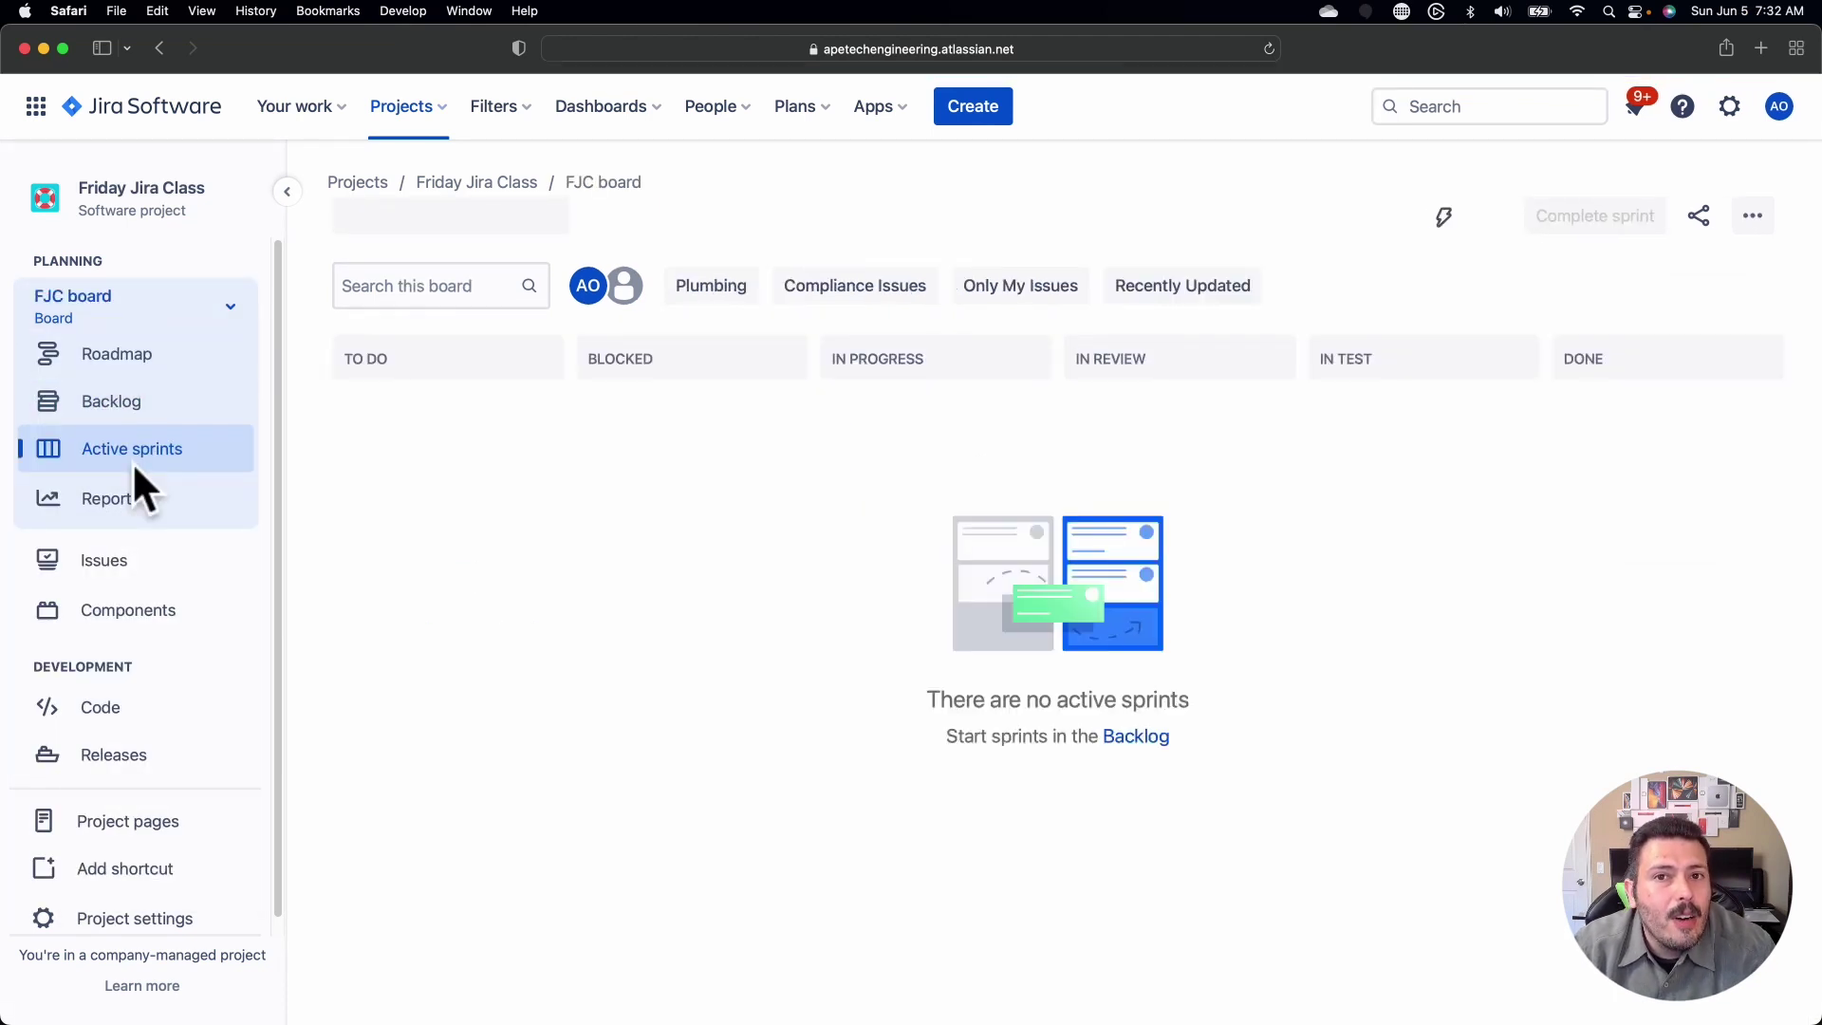
{"action": "left_click", "coordinate": [143, 402]}
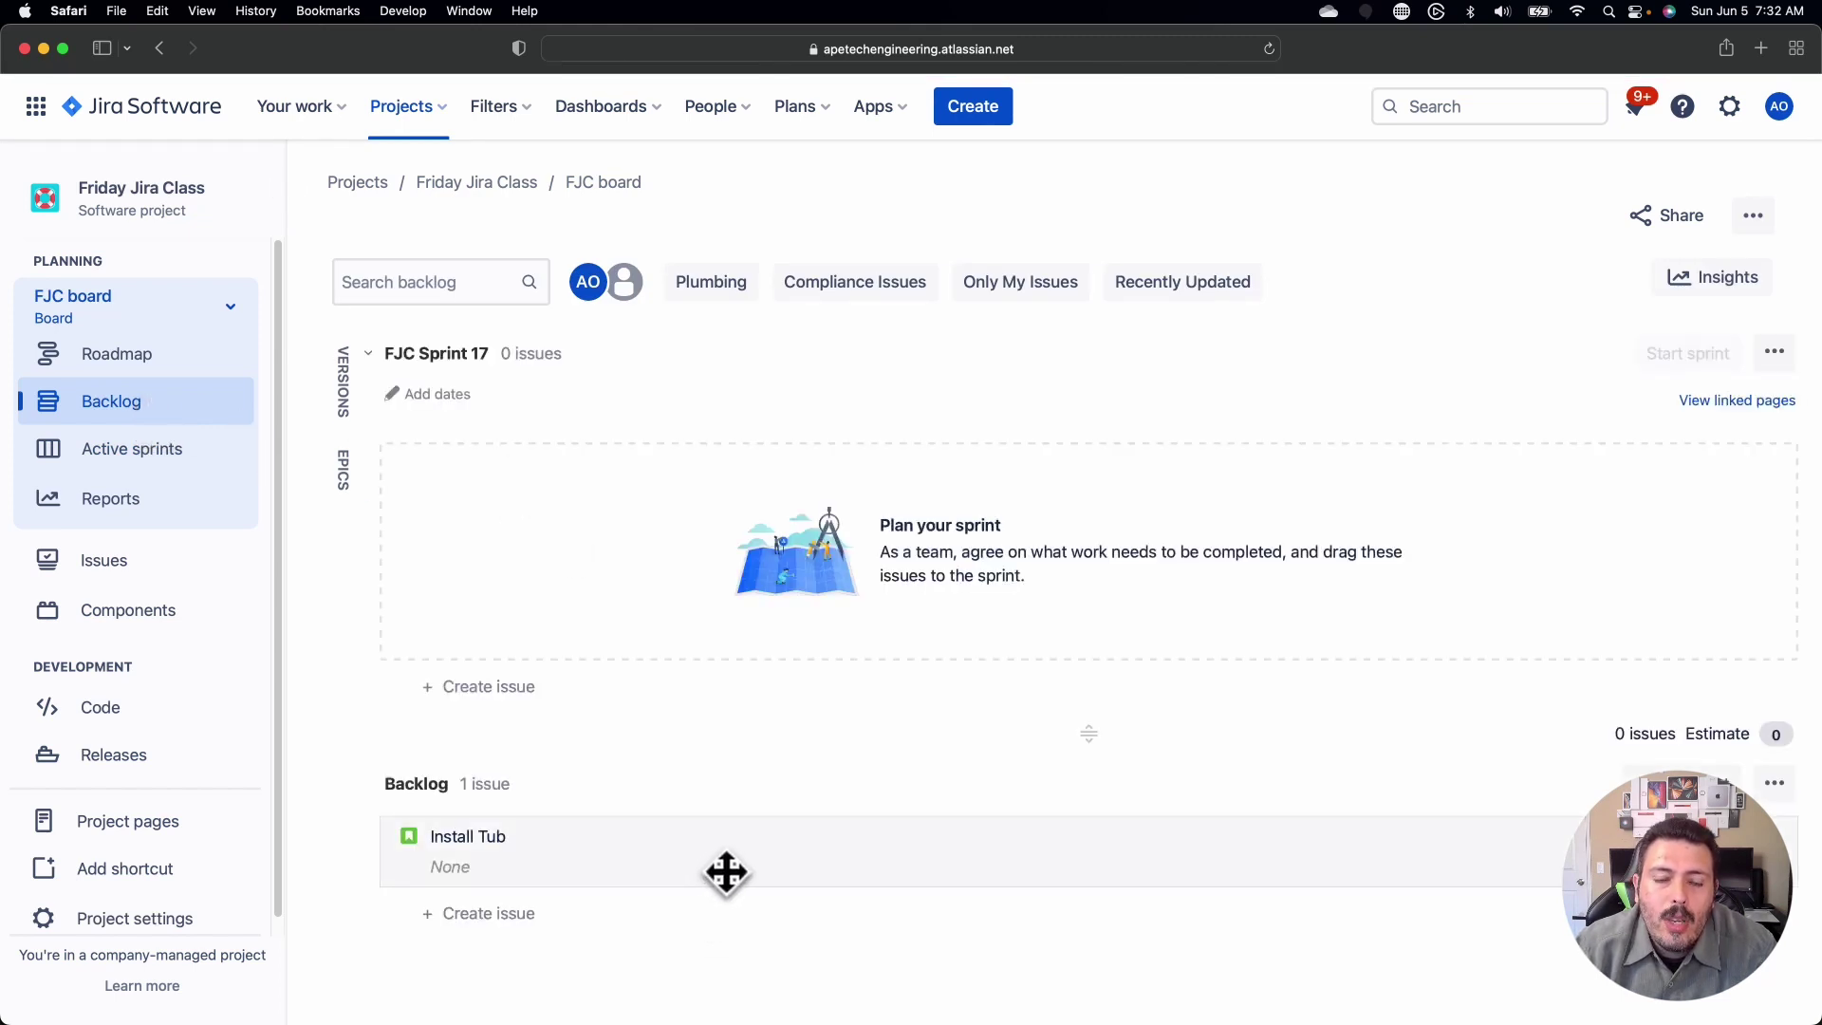
{"action": "left_click_drag", "start_coordinate": [726, 873], "coordinate": [810, 484]}
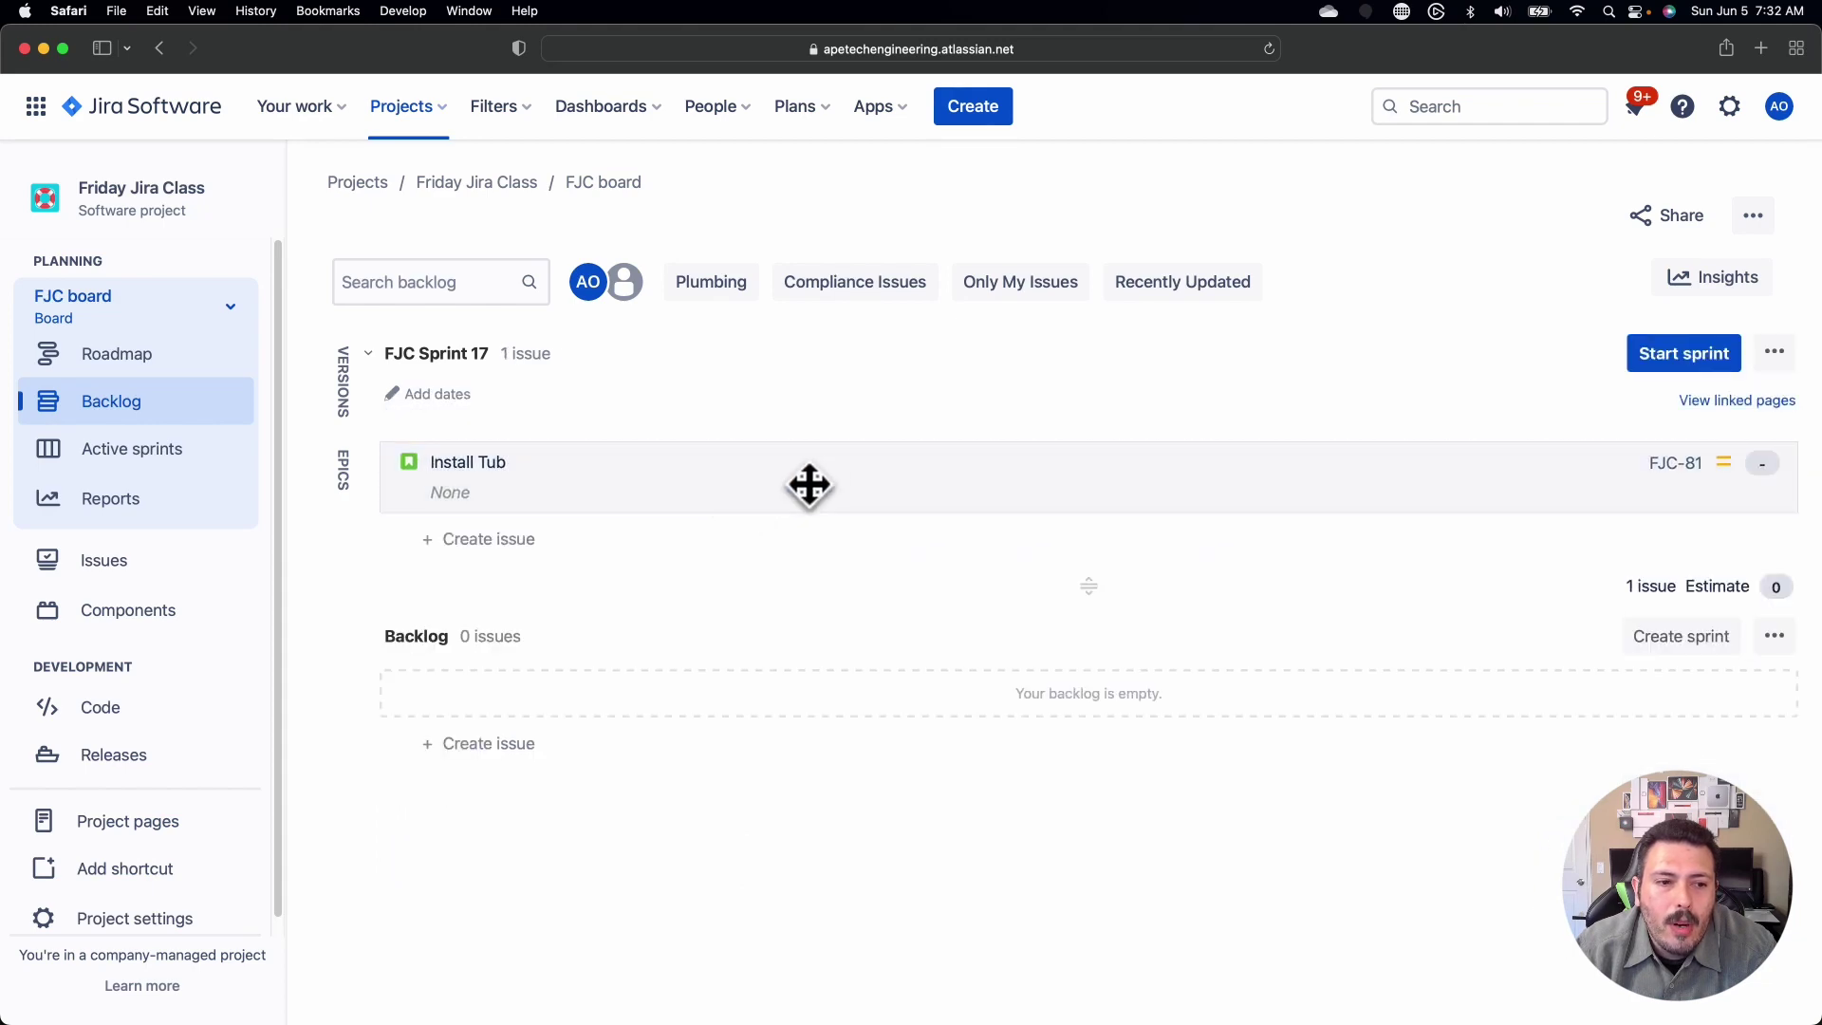
Step: Start FJC Sprint 17 and advance Install Tub through In Review to In Test
{"action": "left_click", "coordinate": [1671, 356]}
{"action": "left_click", "coordinate": [1118, 932]}
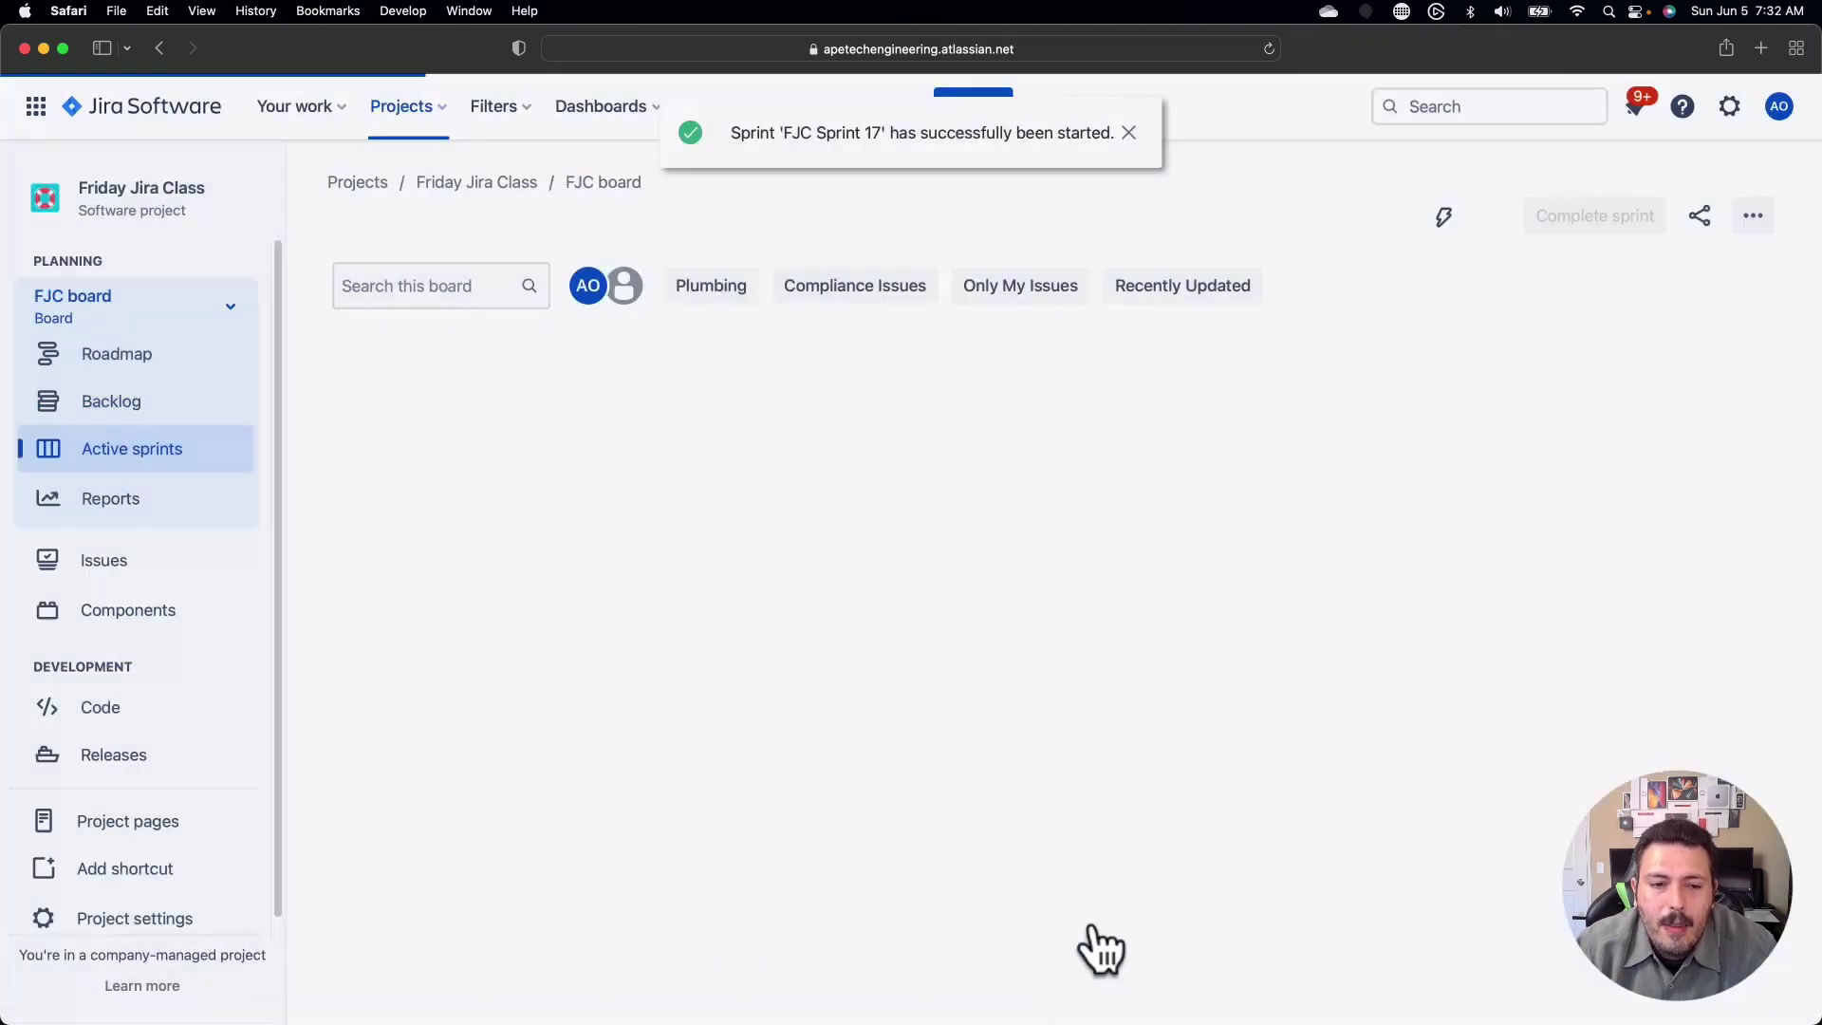
{"action": "left_click_drag", "start_coordinate": [475, 452], "coordinate": [1171, 446]}
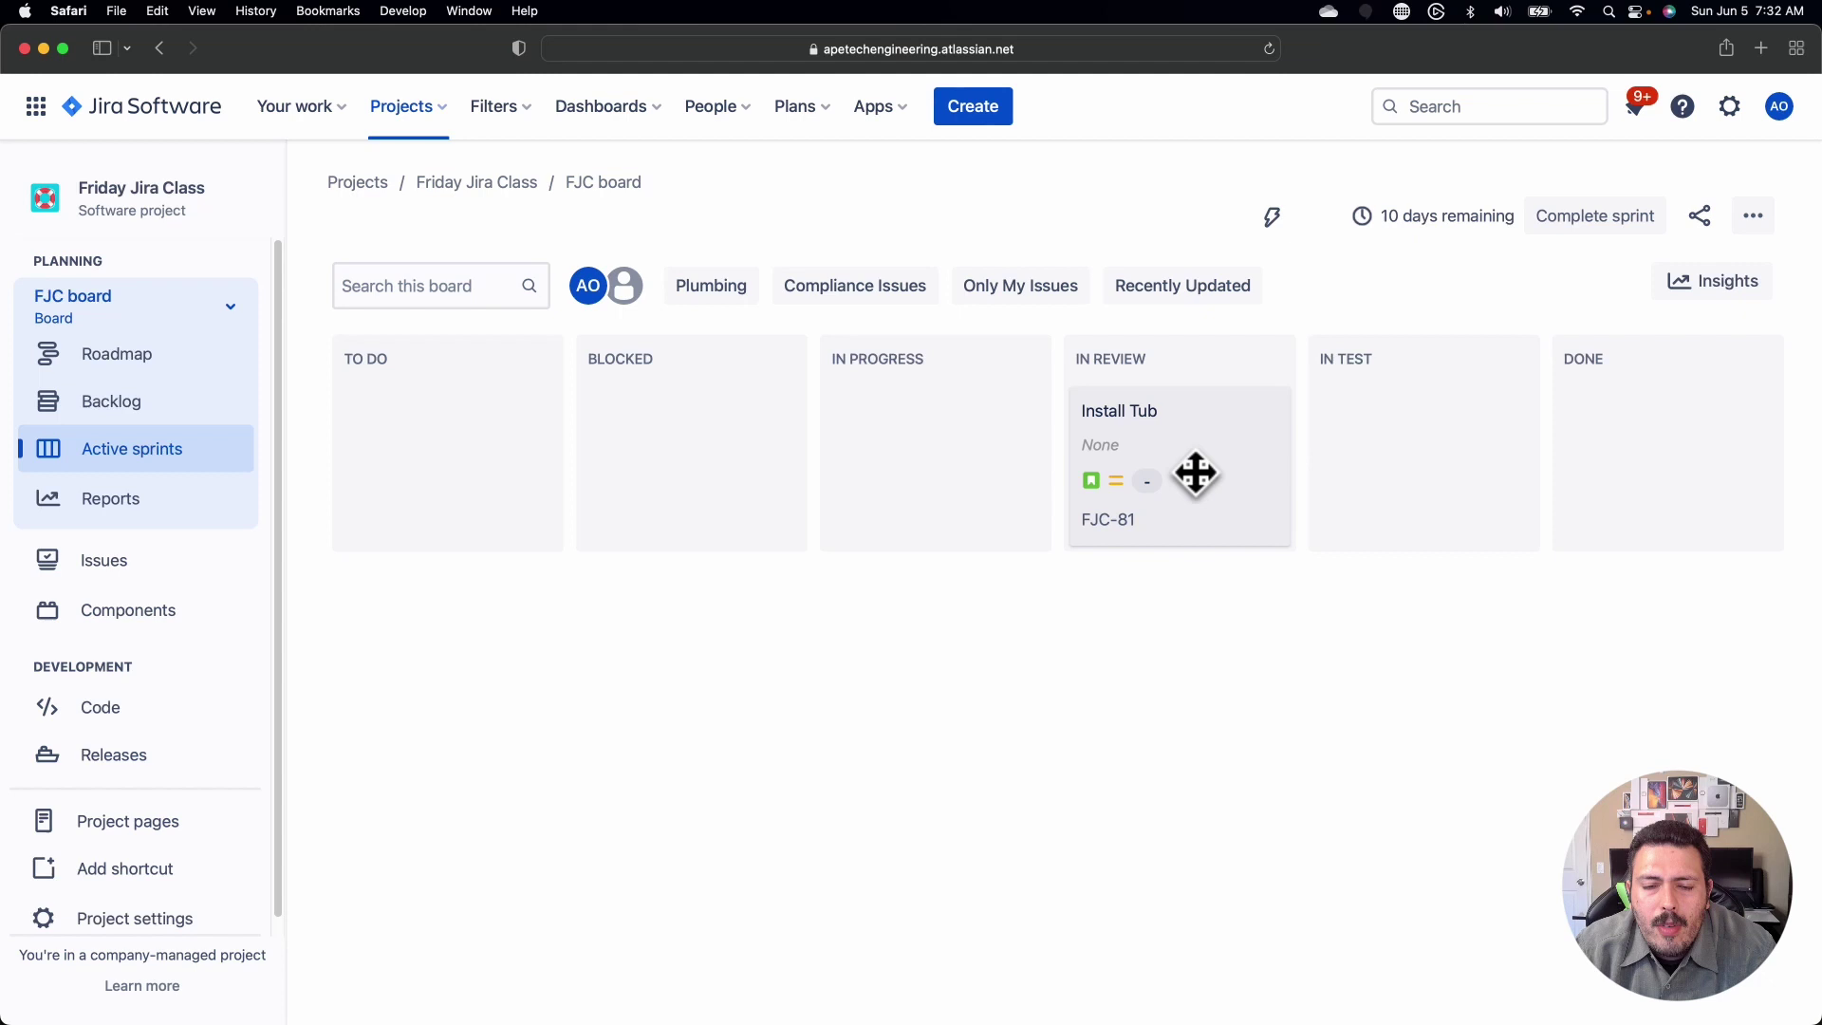
{"action": "left_click_drag", "start_coordinate": [1194, 474], "coordinate": [1398, 466]}
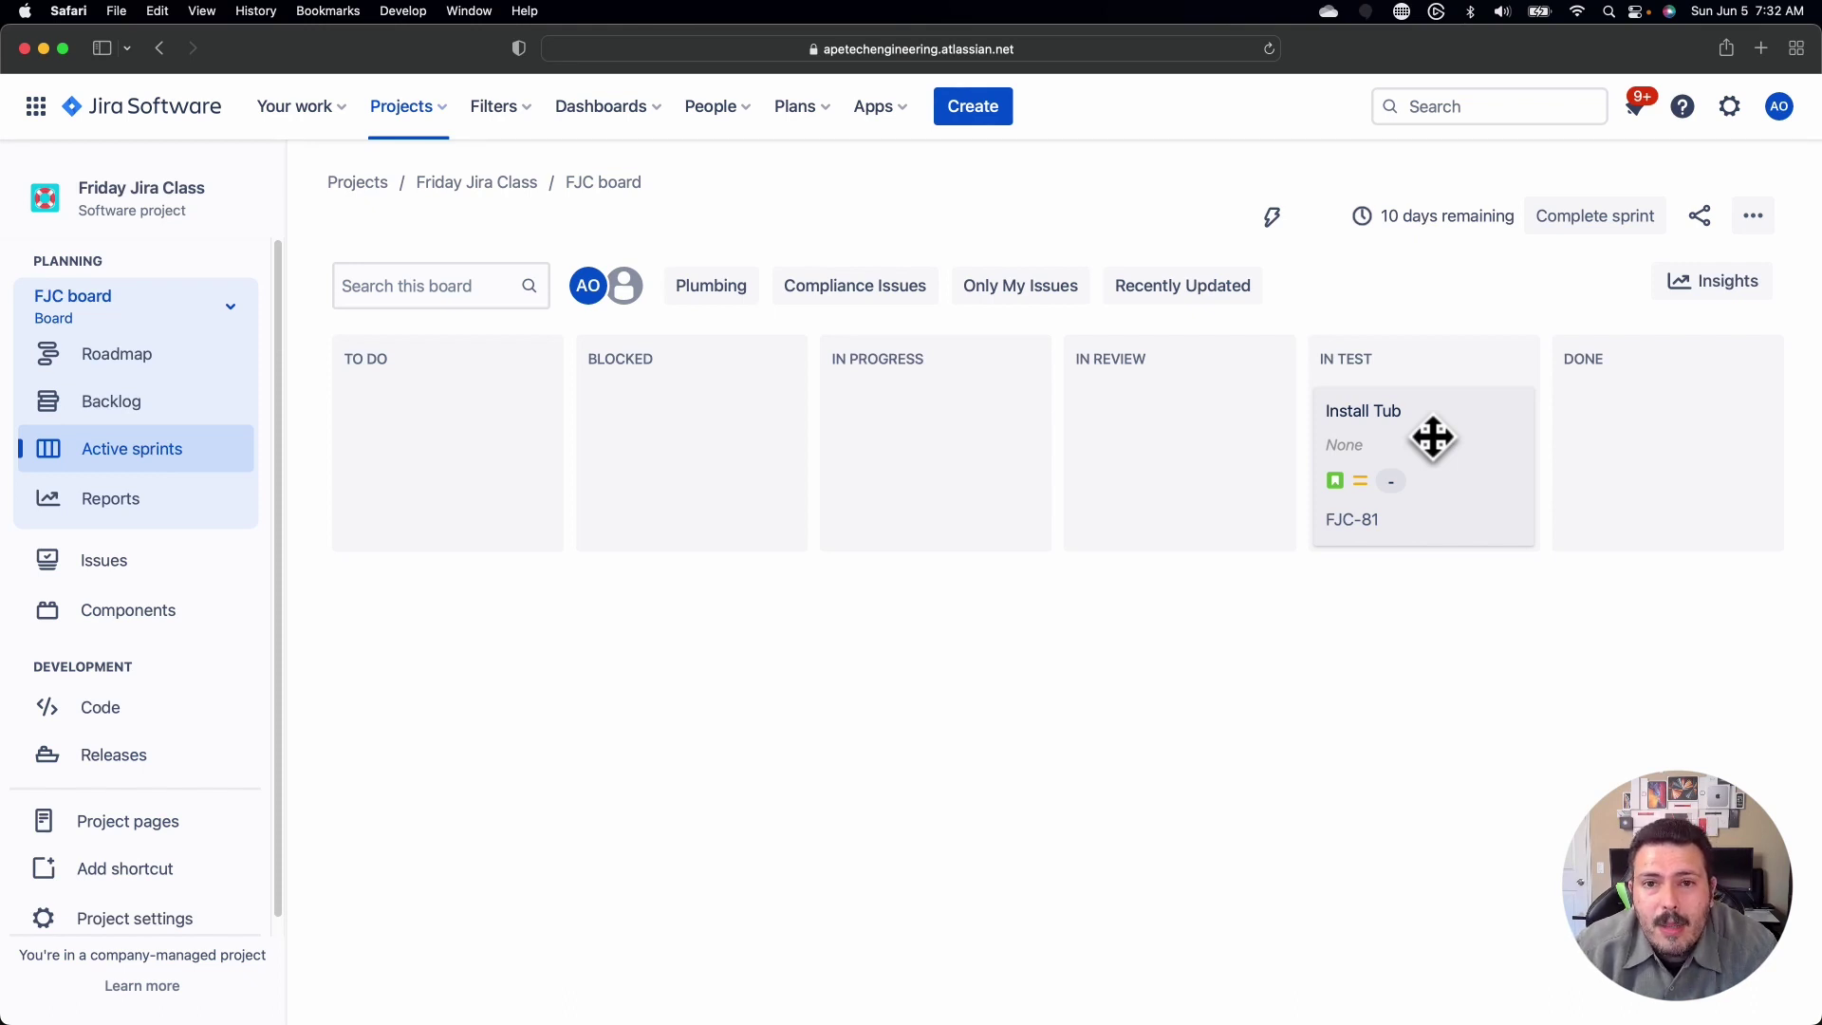
Step: Return to the FJC backlog and bring up the Install Tub issue's action menu
{"action": "right_click", "coordinate": [1433, 437]}
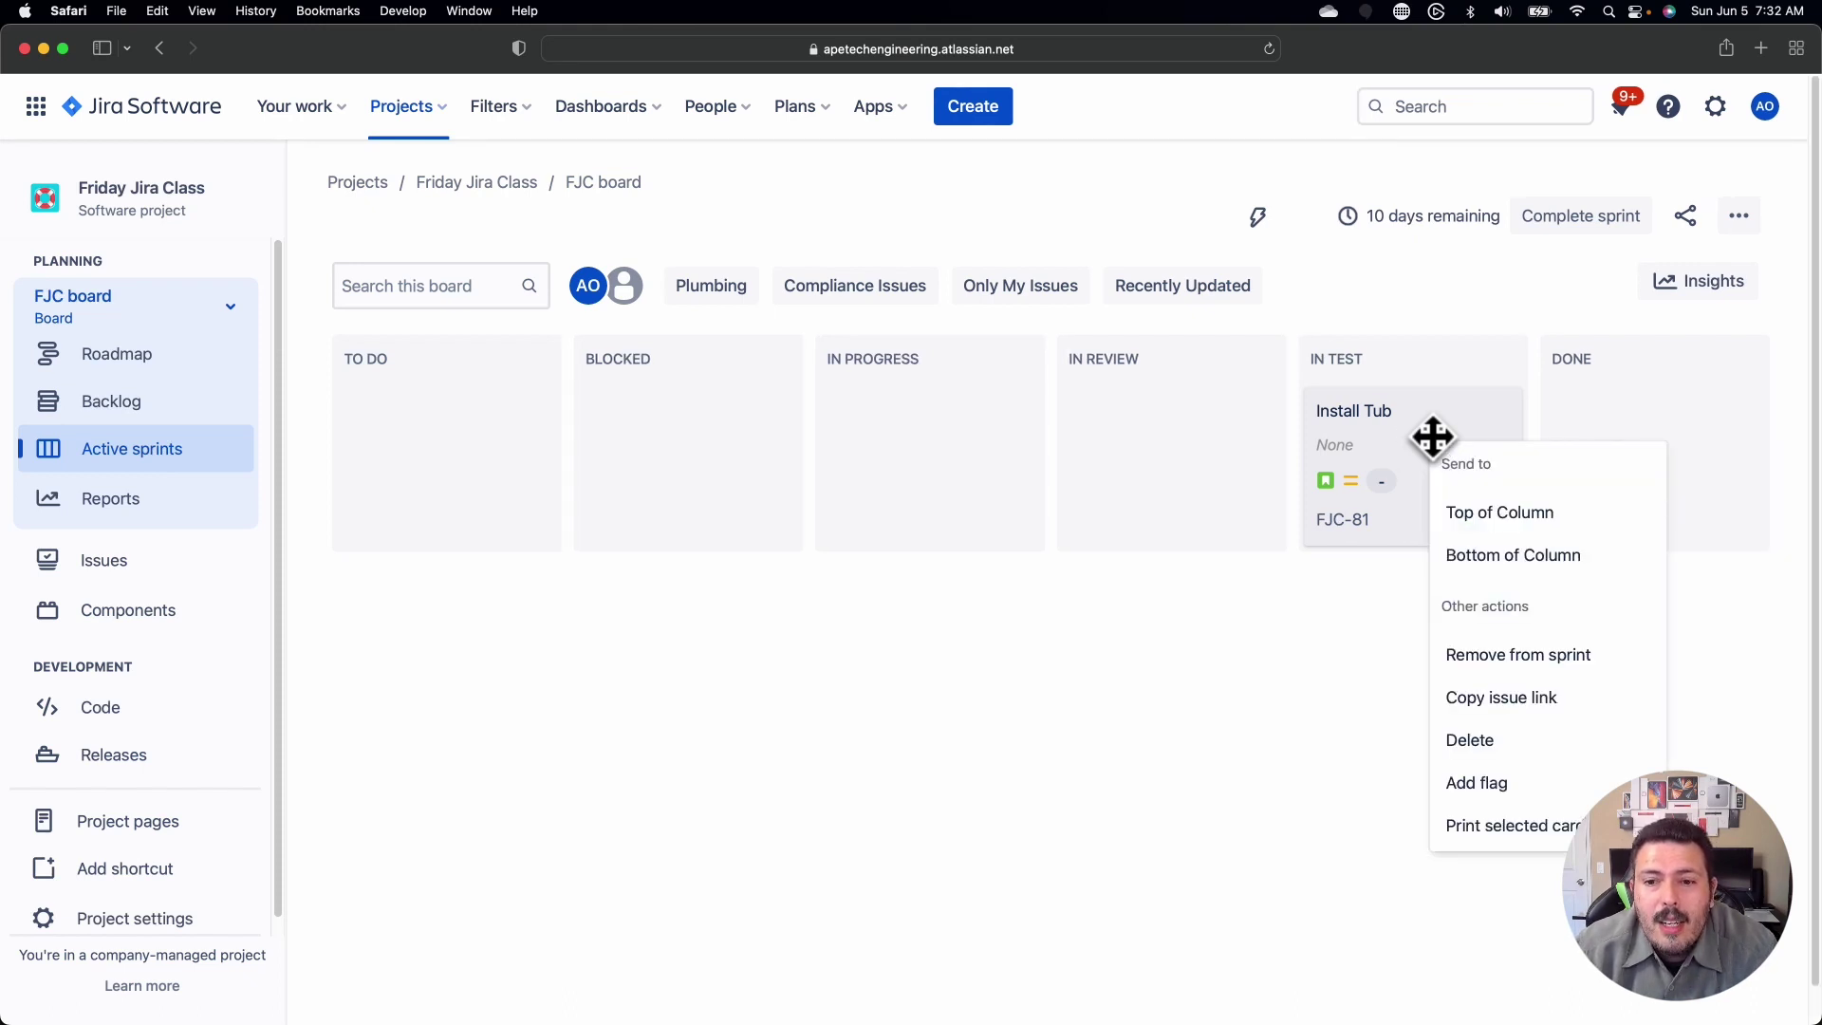
{"action": "left_click", "coordinate": [1375, 669]}
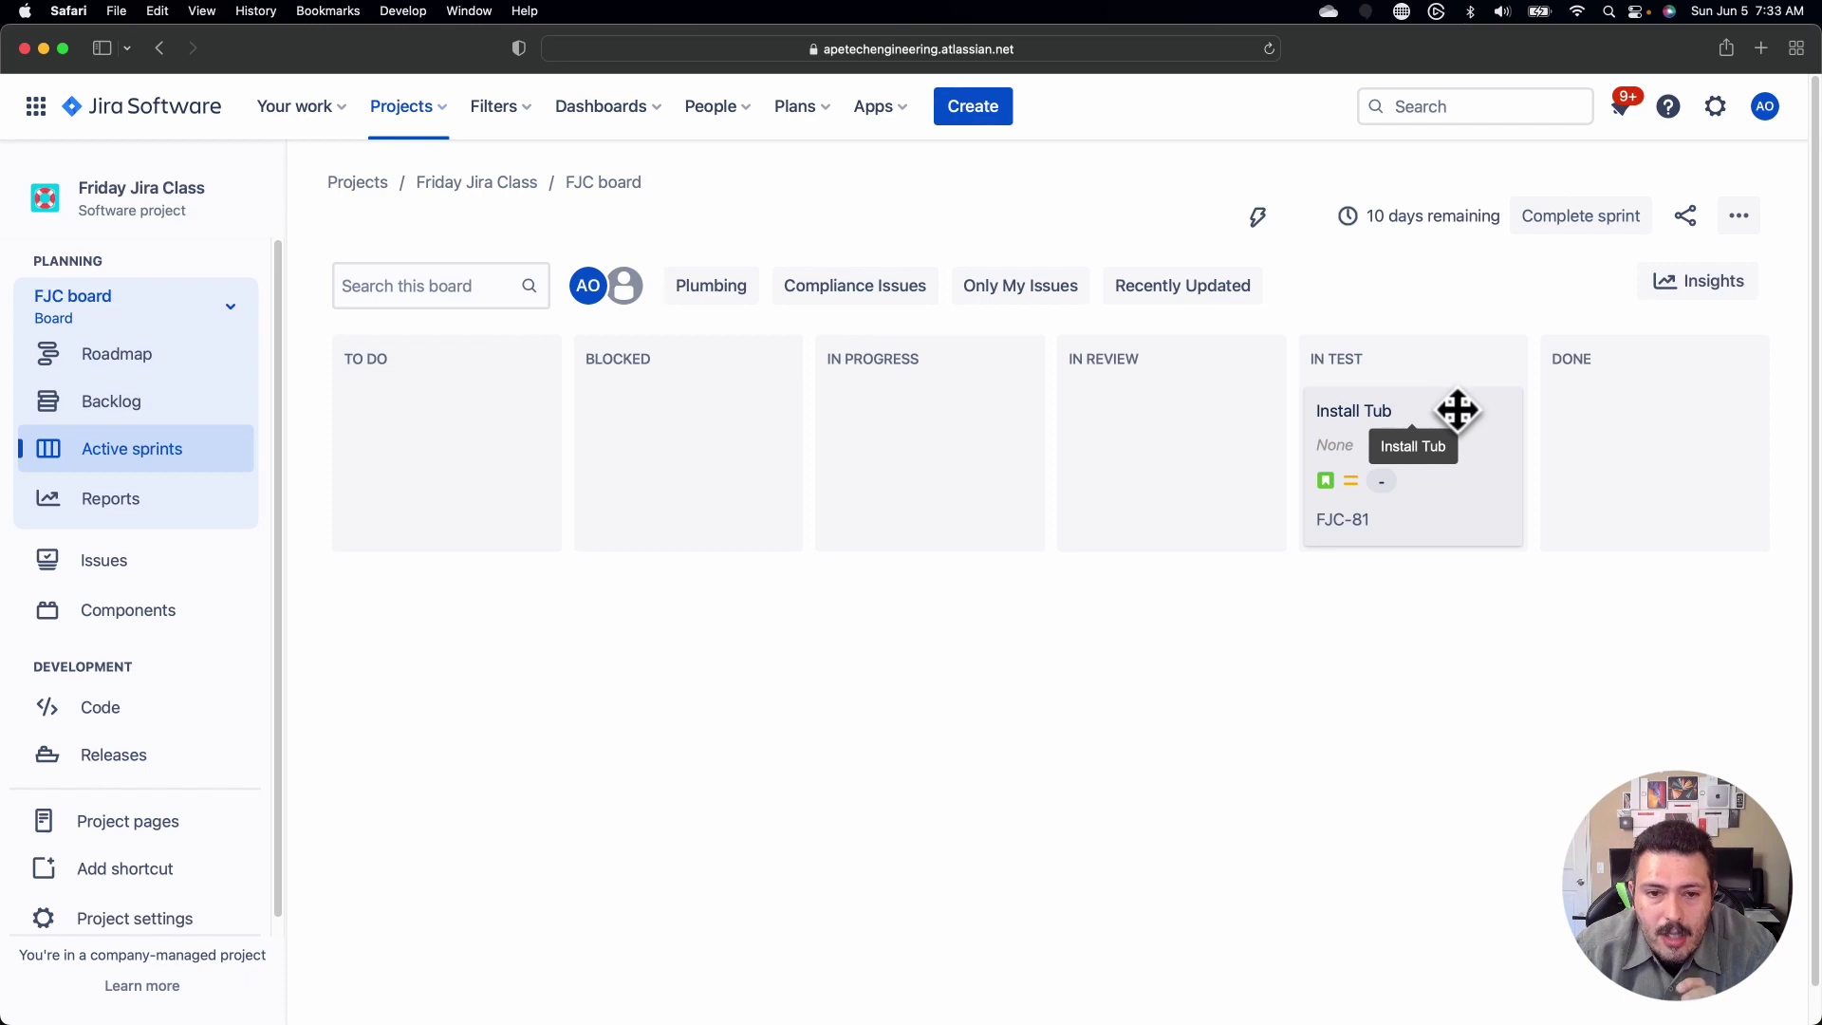
{"action": "left_click", "coordinate": [189, 406]}
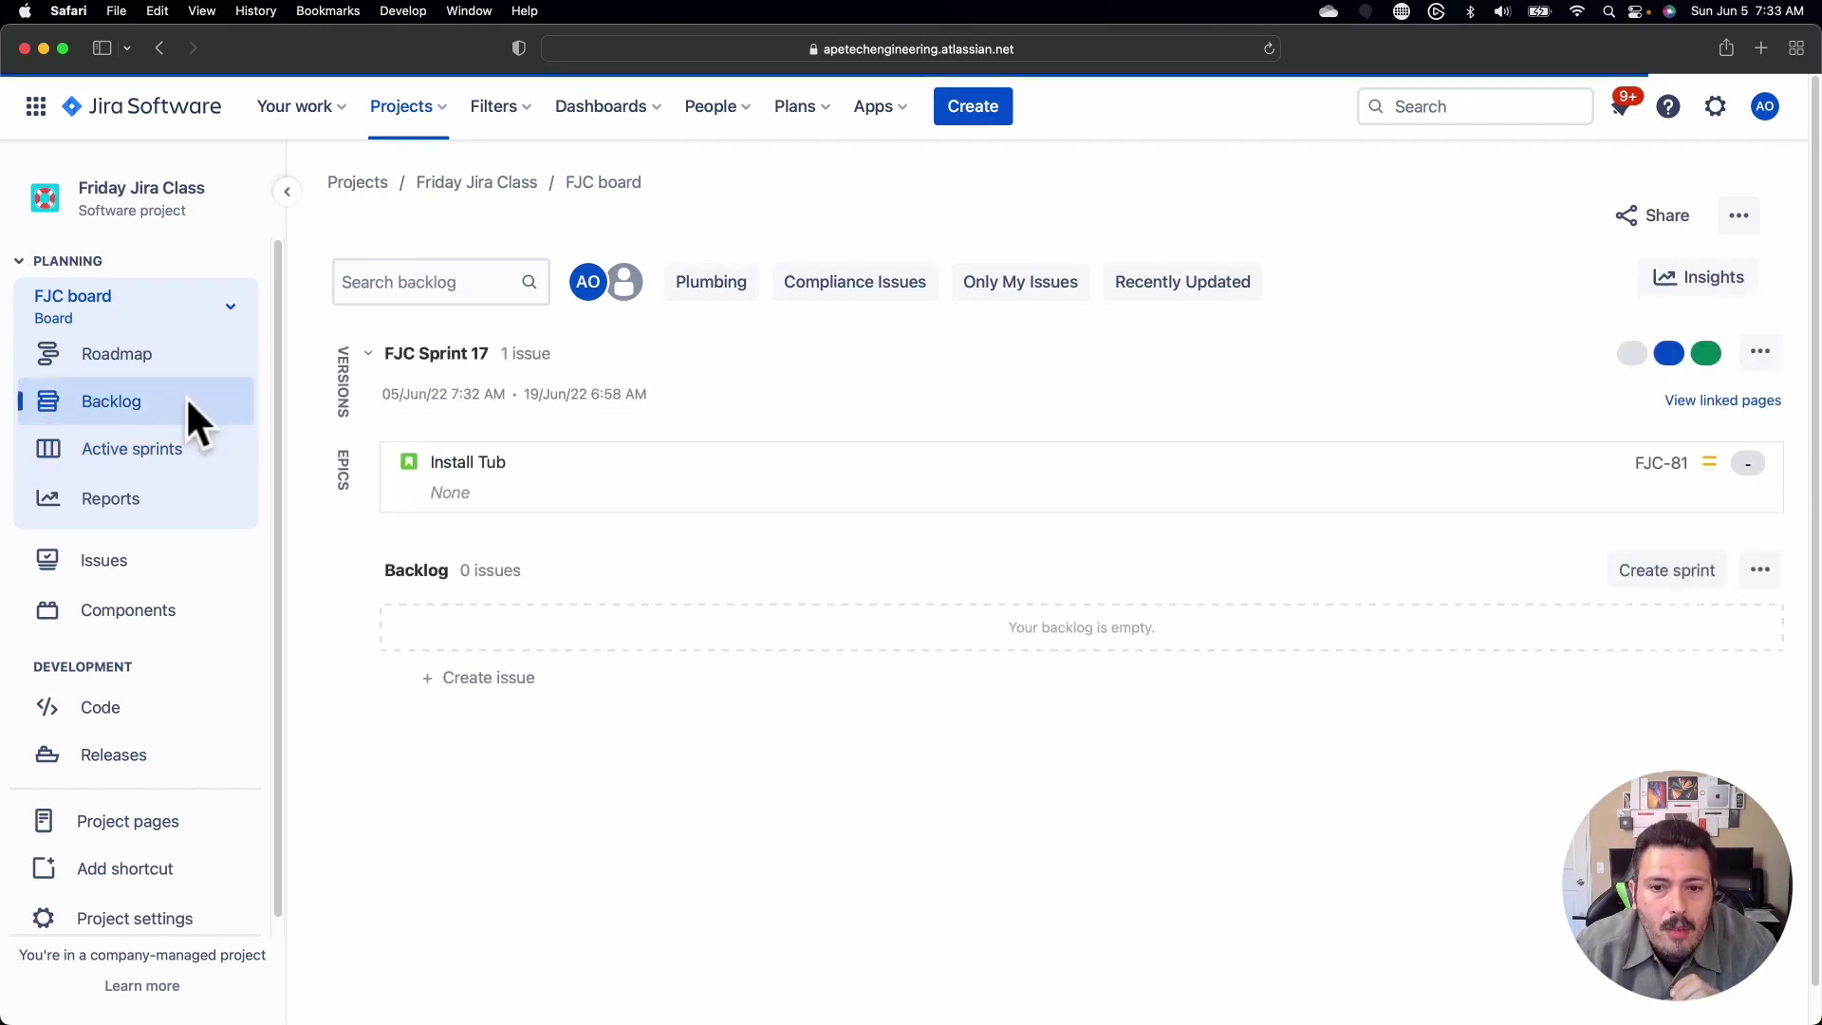
{"action": "left_click", "coordinate": [1142, 481]}
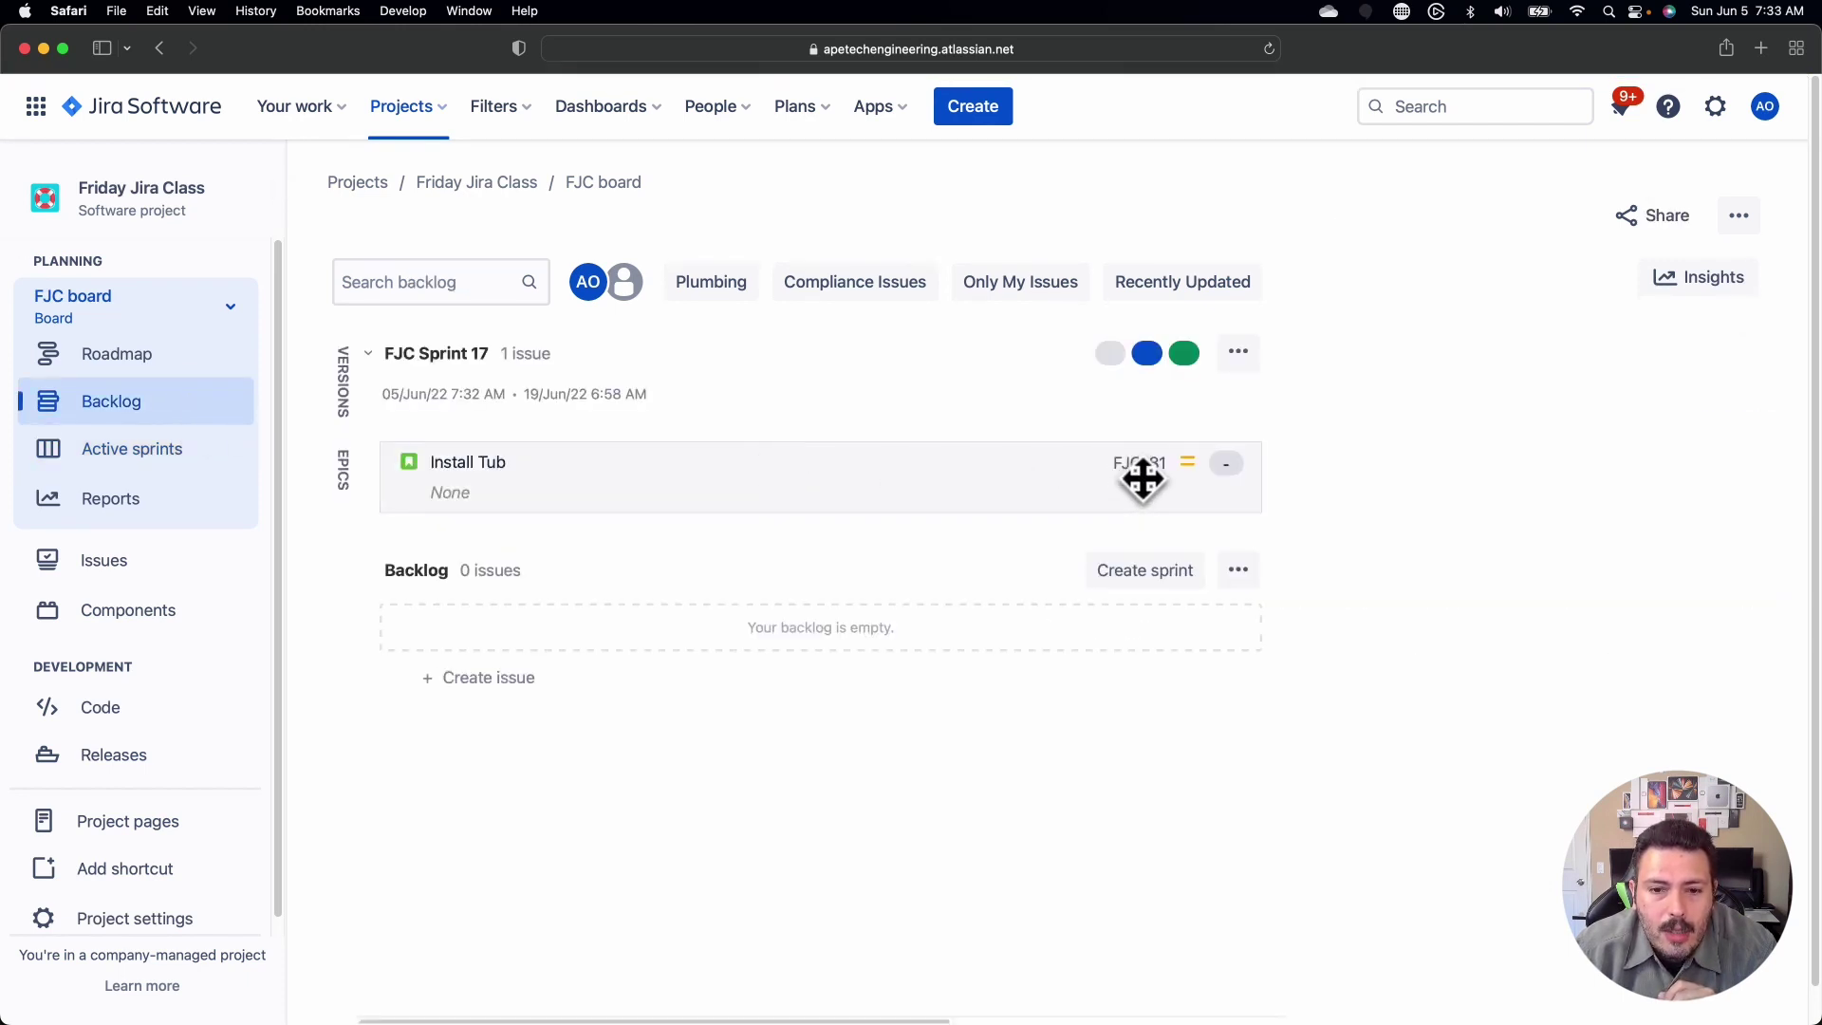
{"action": "right_click", "coordinate": [881, 477]}
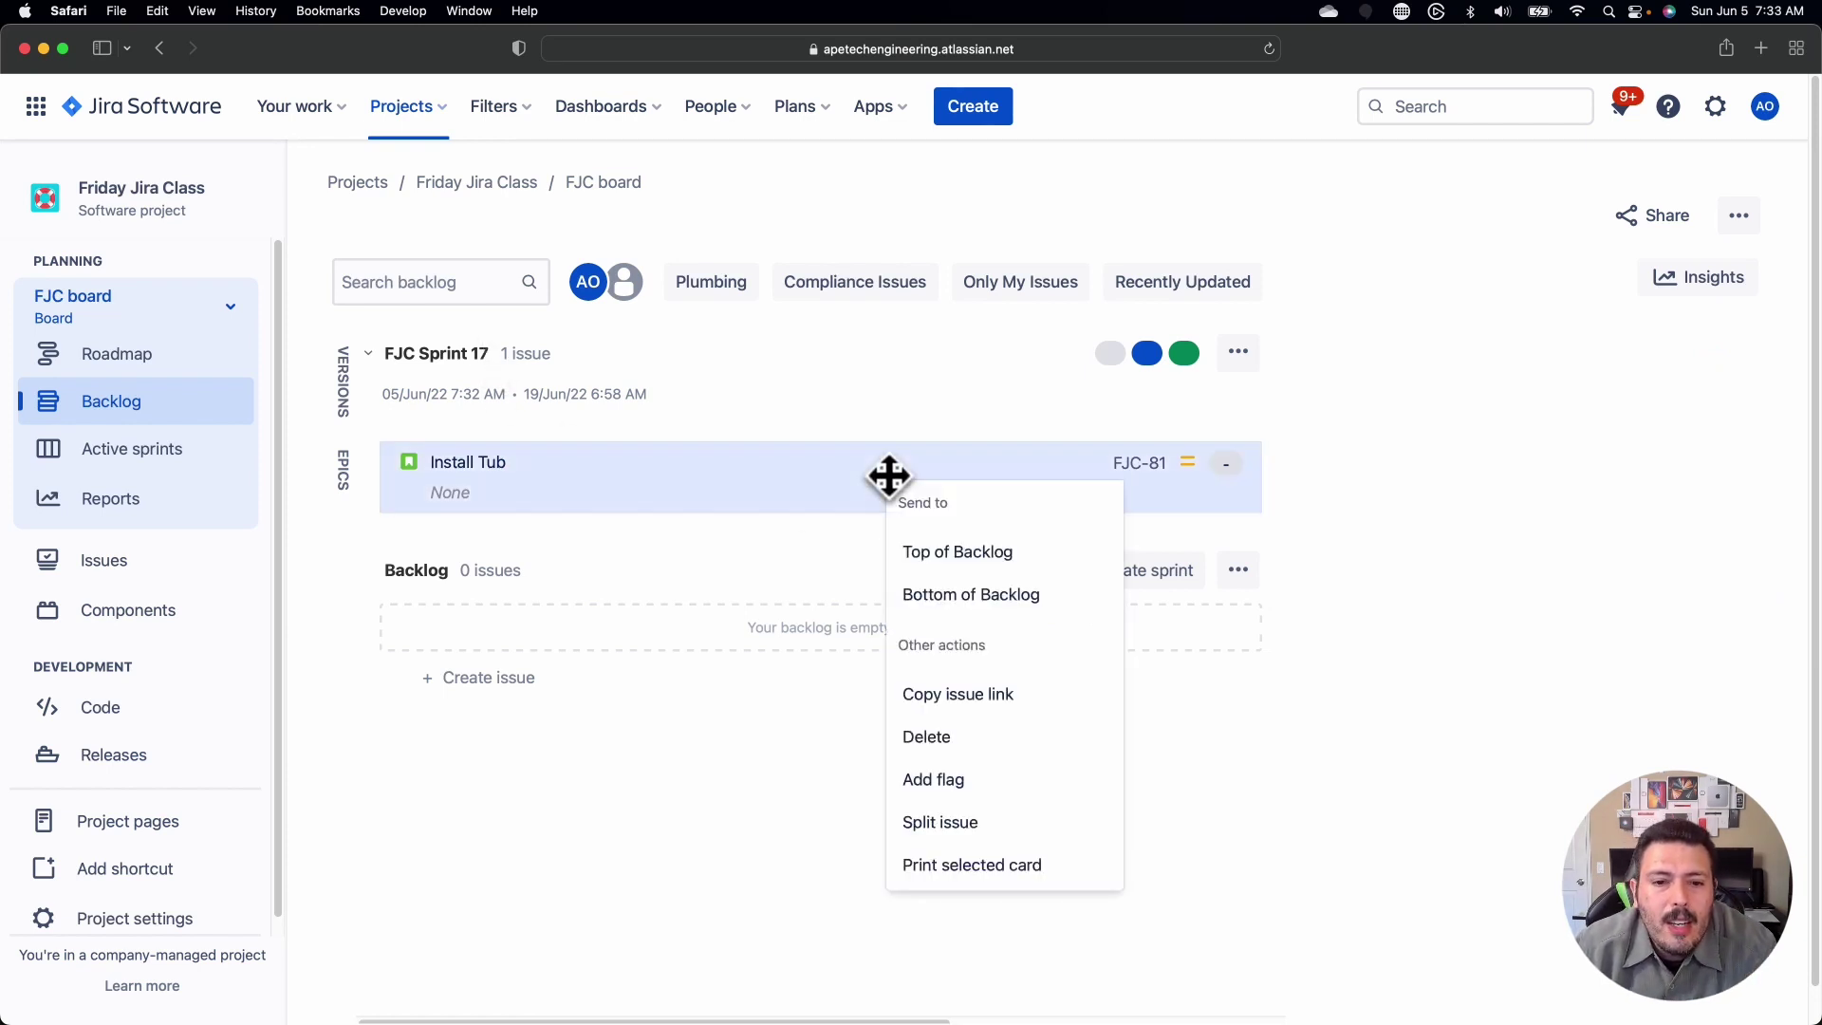
Step: Split Install Tub and rename the first part 'Install Tub Pt.1'
{"action": "left_click", "coordinate": [963, 822]}
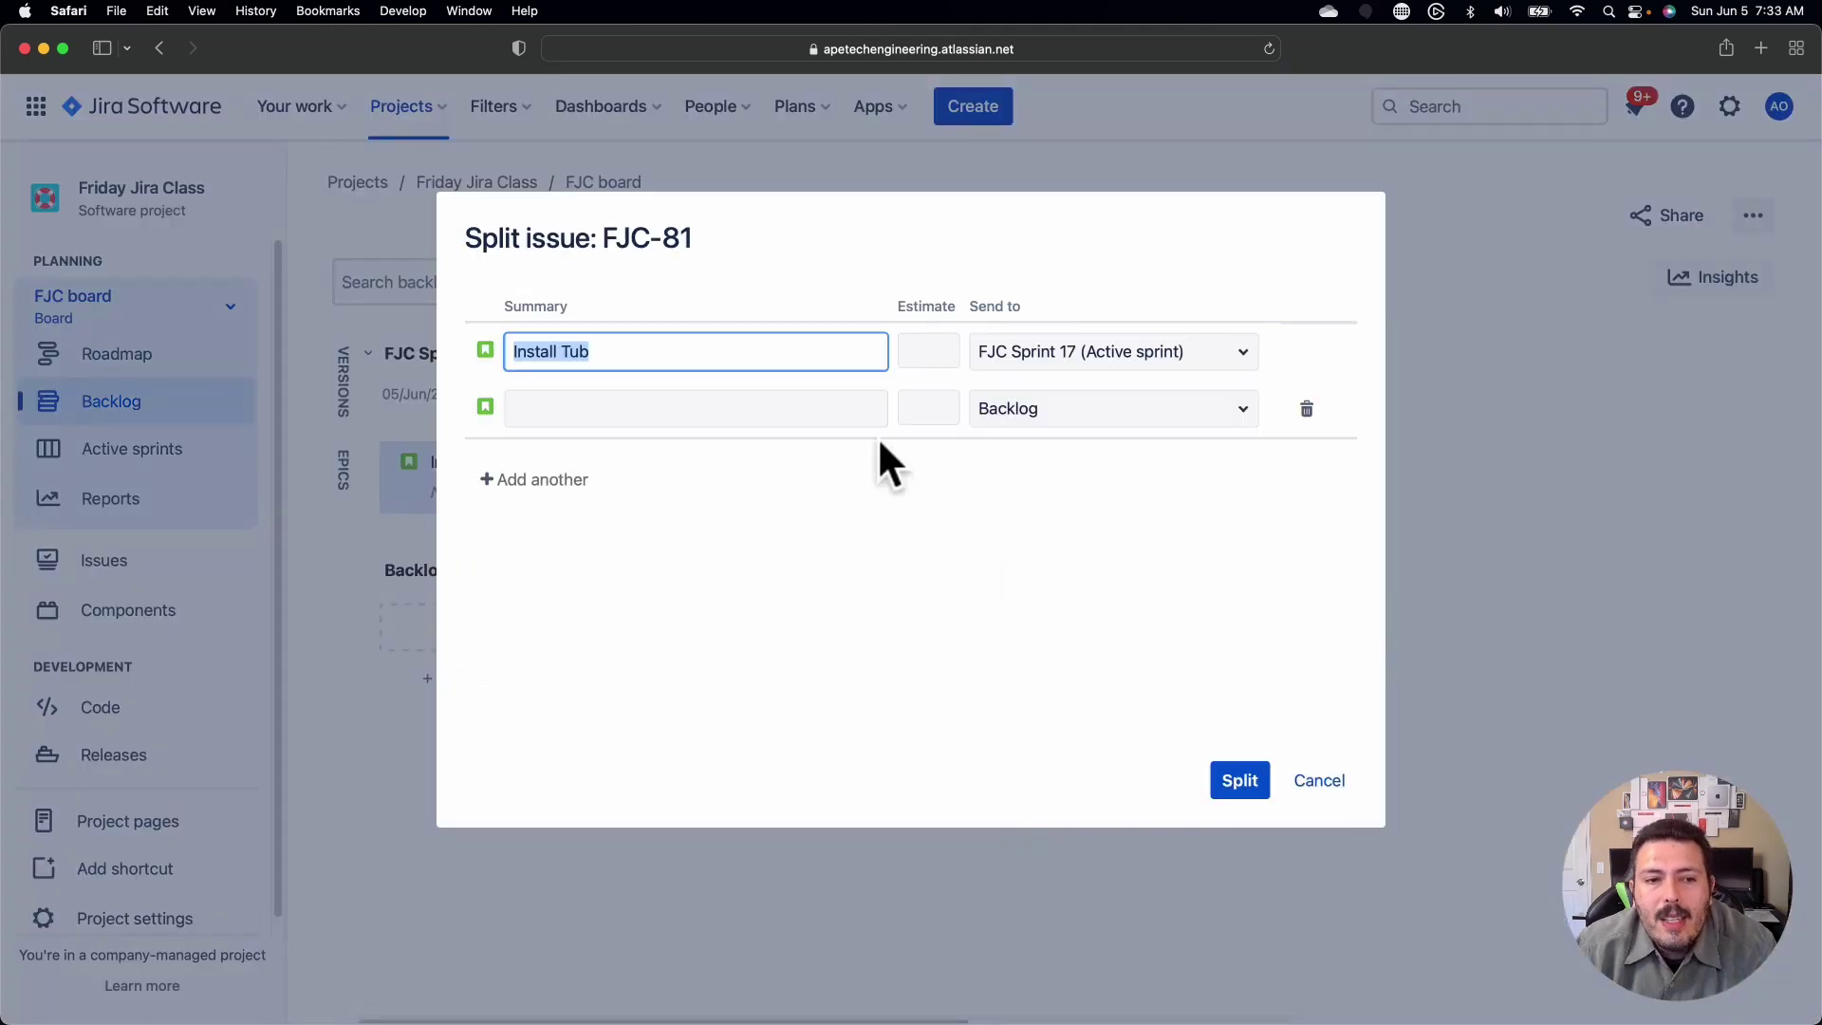
{"action": "left_click", "coordinate": [769, 415]}
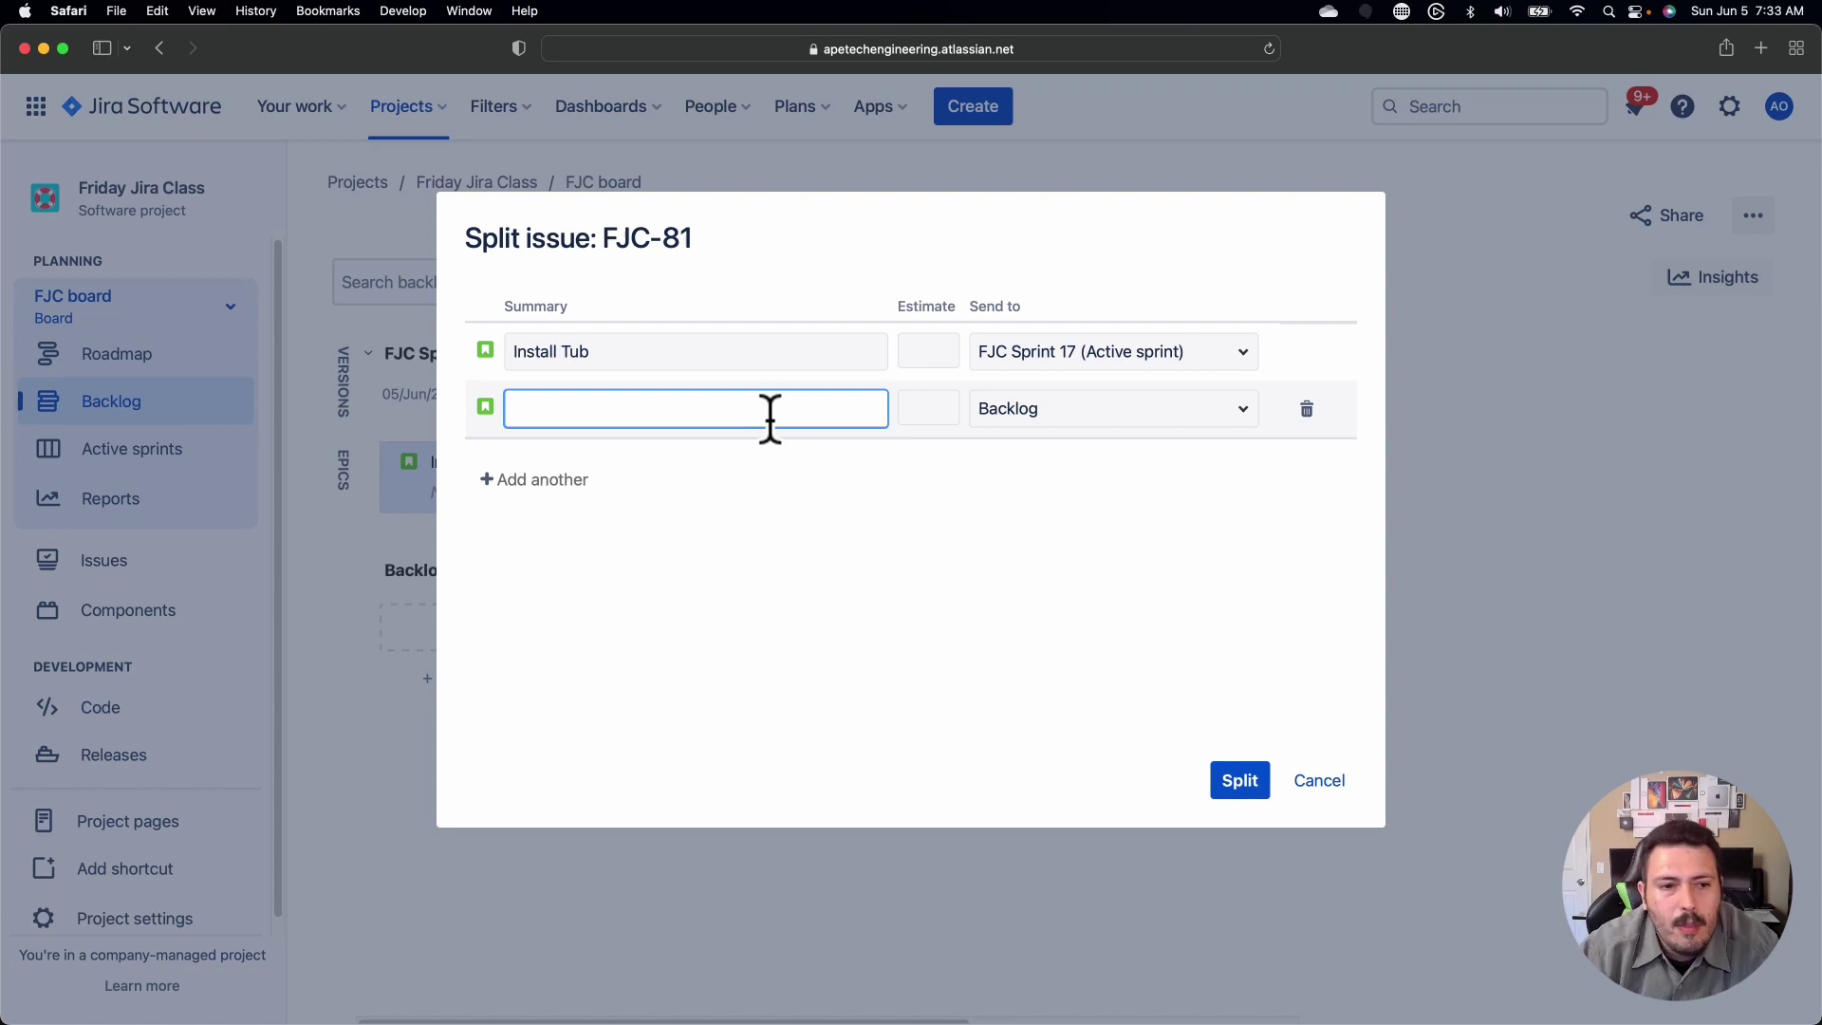
{"action": "left_click", "coordinate": [795, 351]}
{"action": "type", "text": "P"}
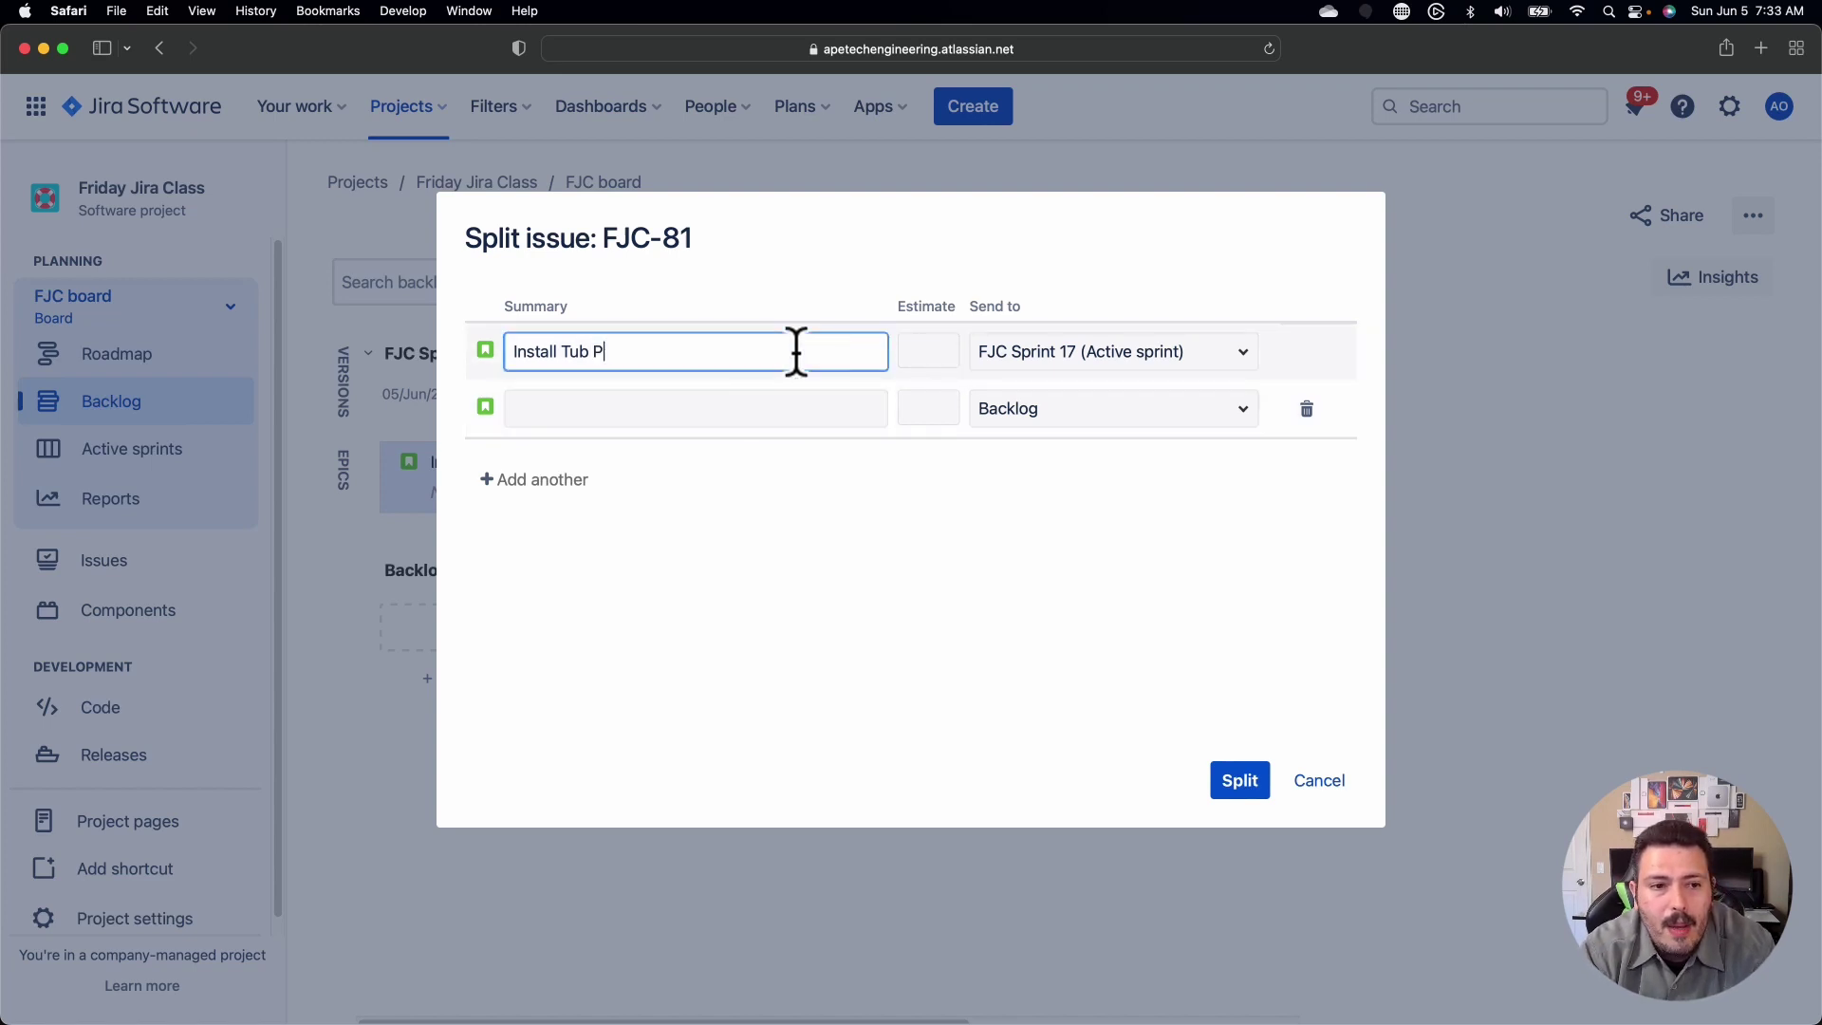
{"action": "type", "text": "t"}
{"action": "key", "text": "BackSpace"}
{"action": "type", "text": ".1"}
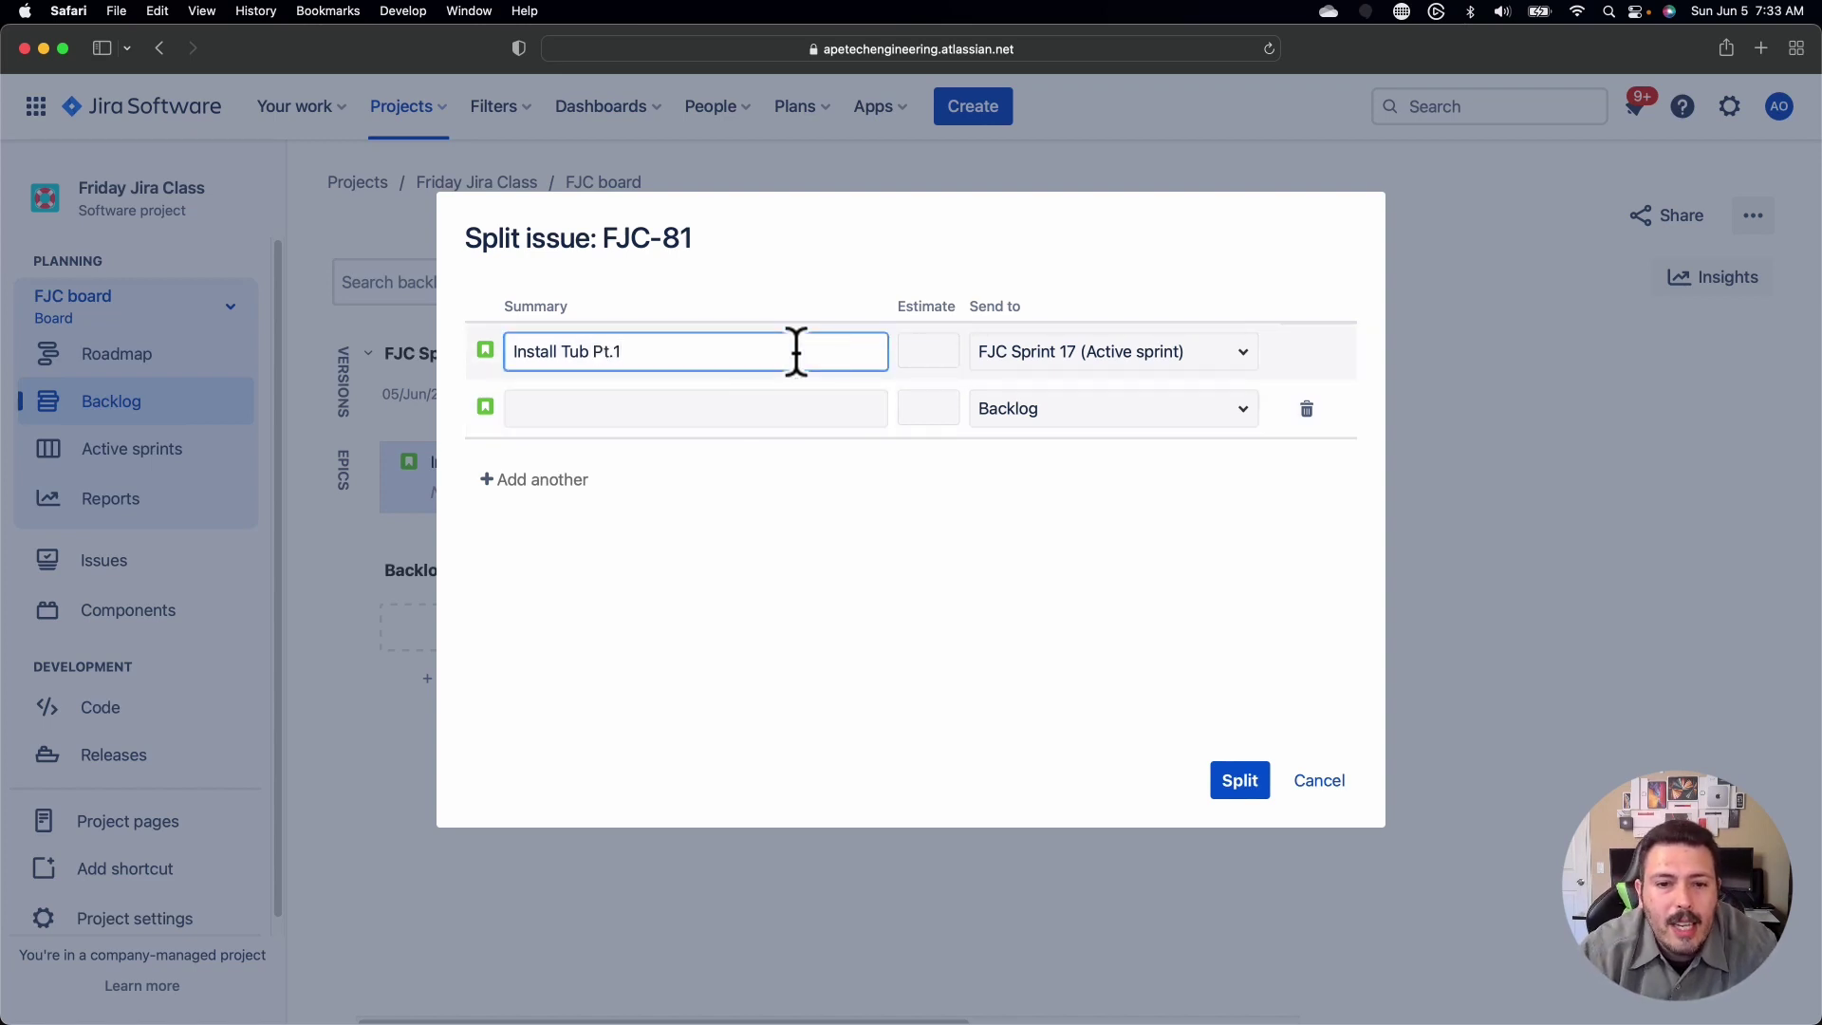
Step: Name the second part 'Continue Installing Pt. 2.' and keep it going to the Backlog
{"action": "left_click", "coordinate": [758, 416]}
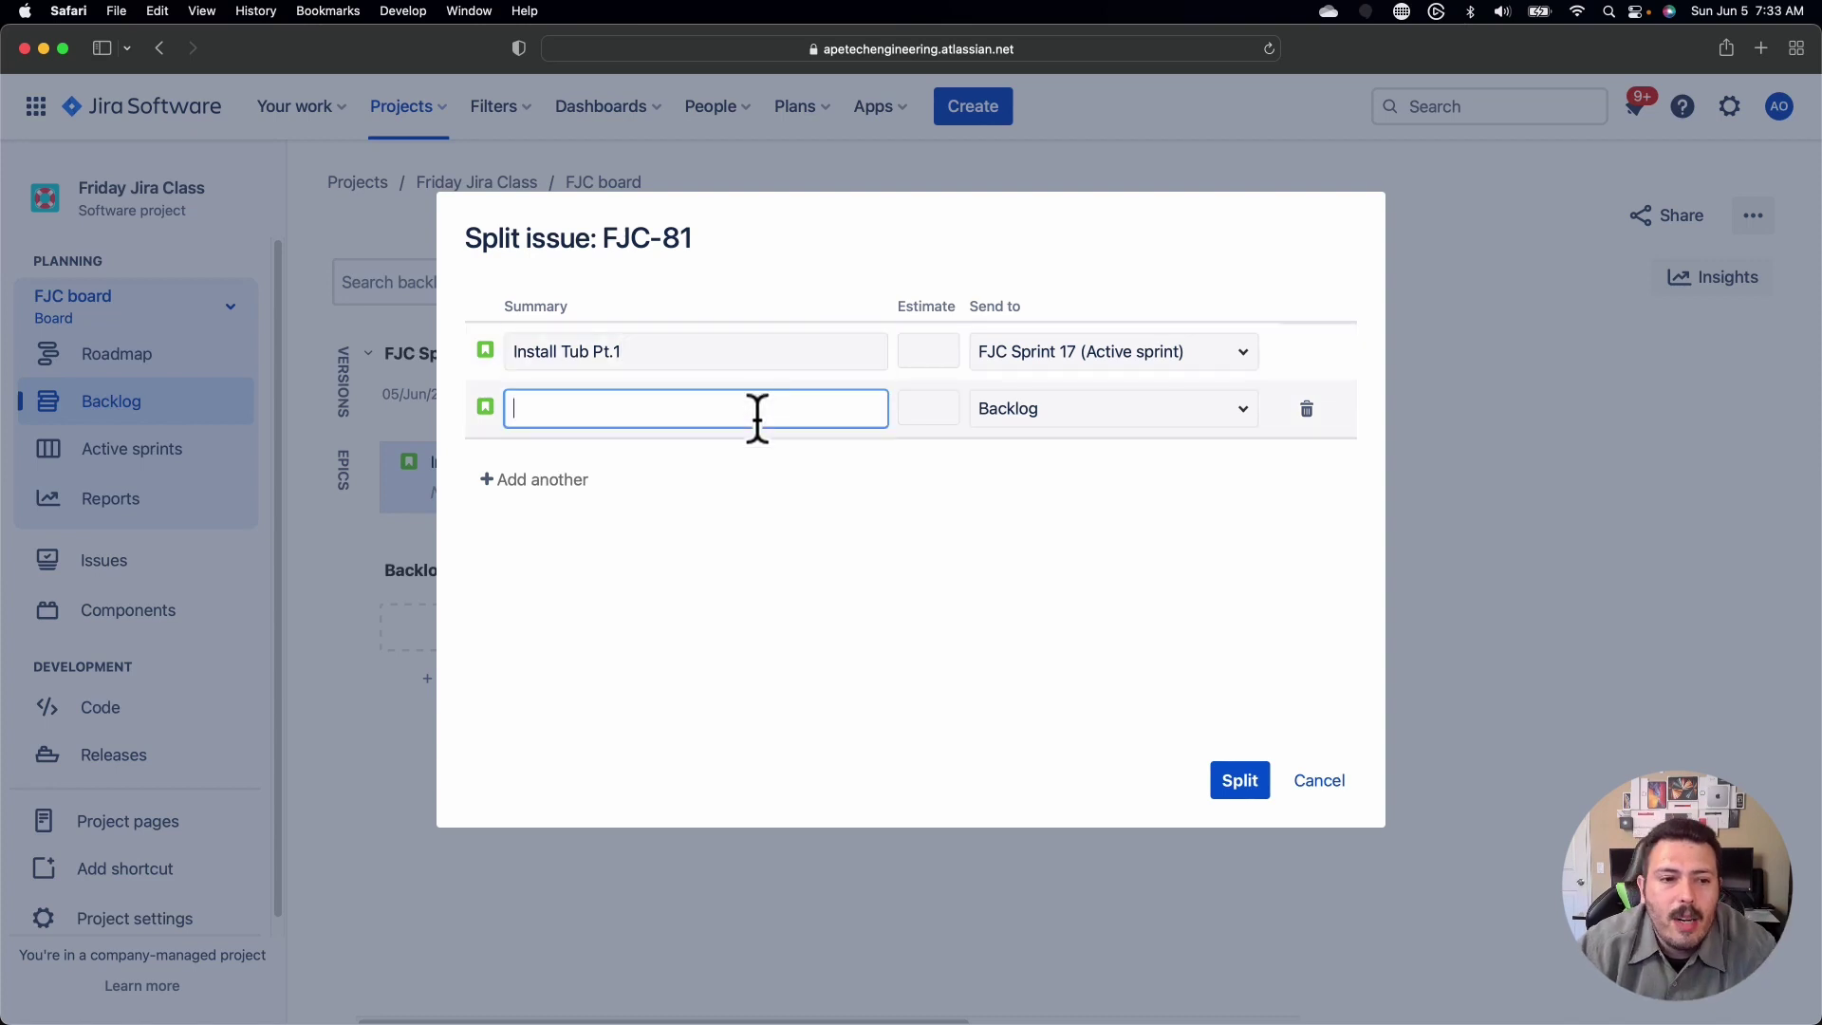
{"action": "type", "text": "Conti"}
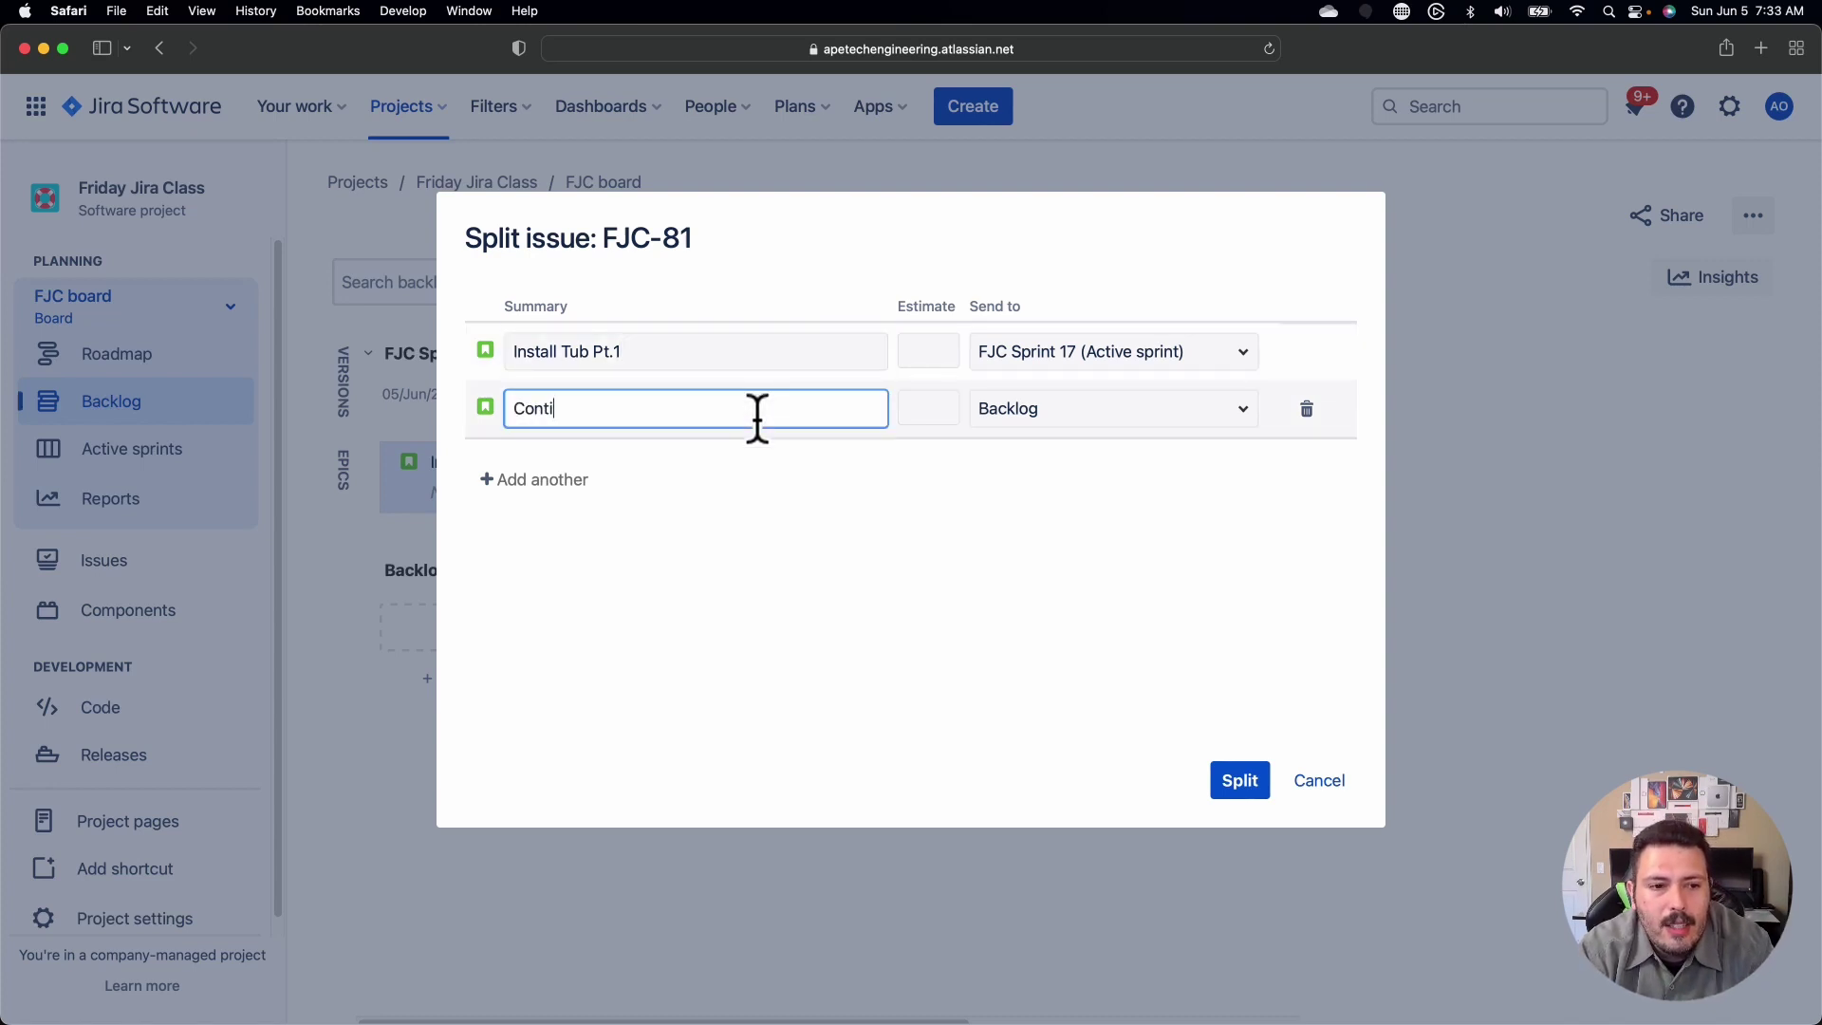
{"action": "type", "text": "nue Installing Pt"}
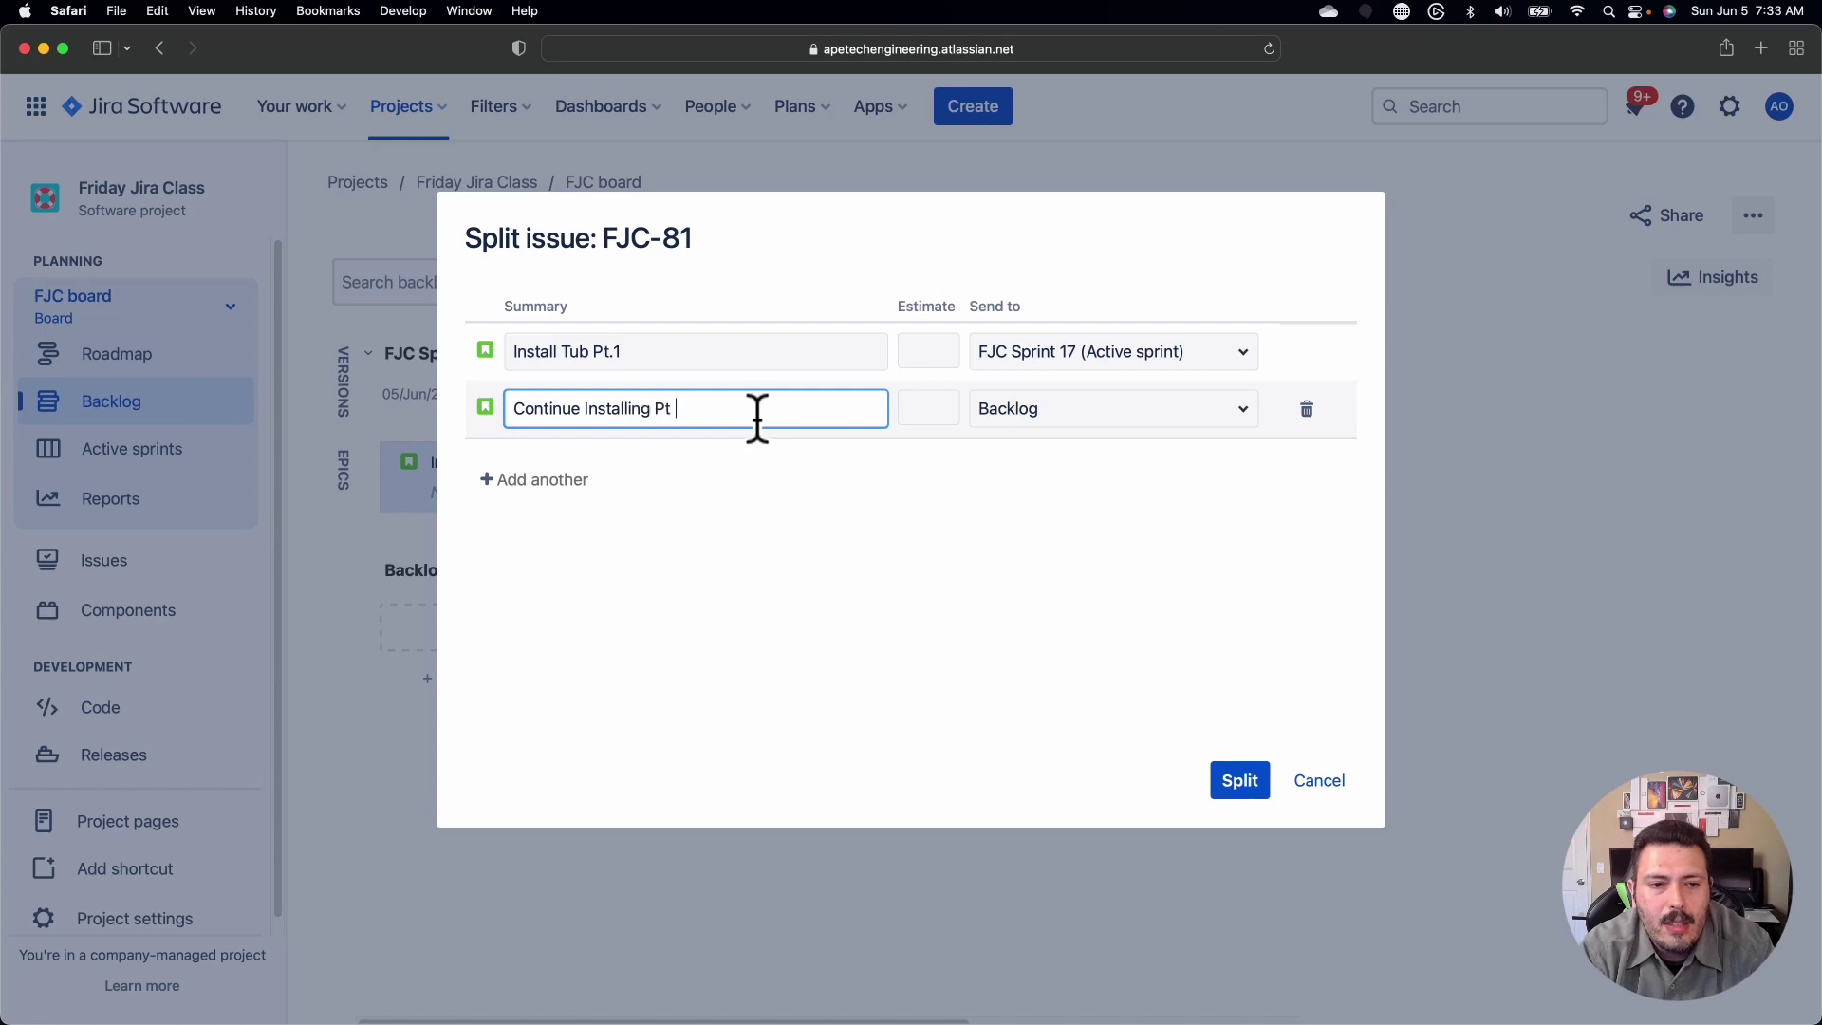
{"action": "key", "text": "BackSpace"}
{"action": "type", "text": ". 2."}
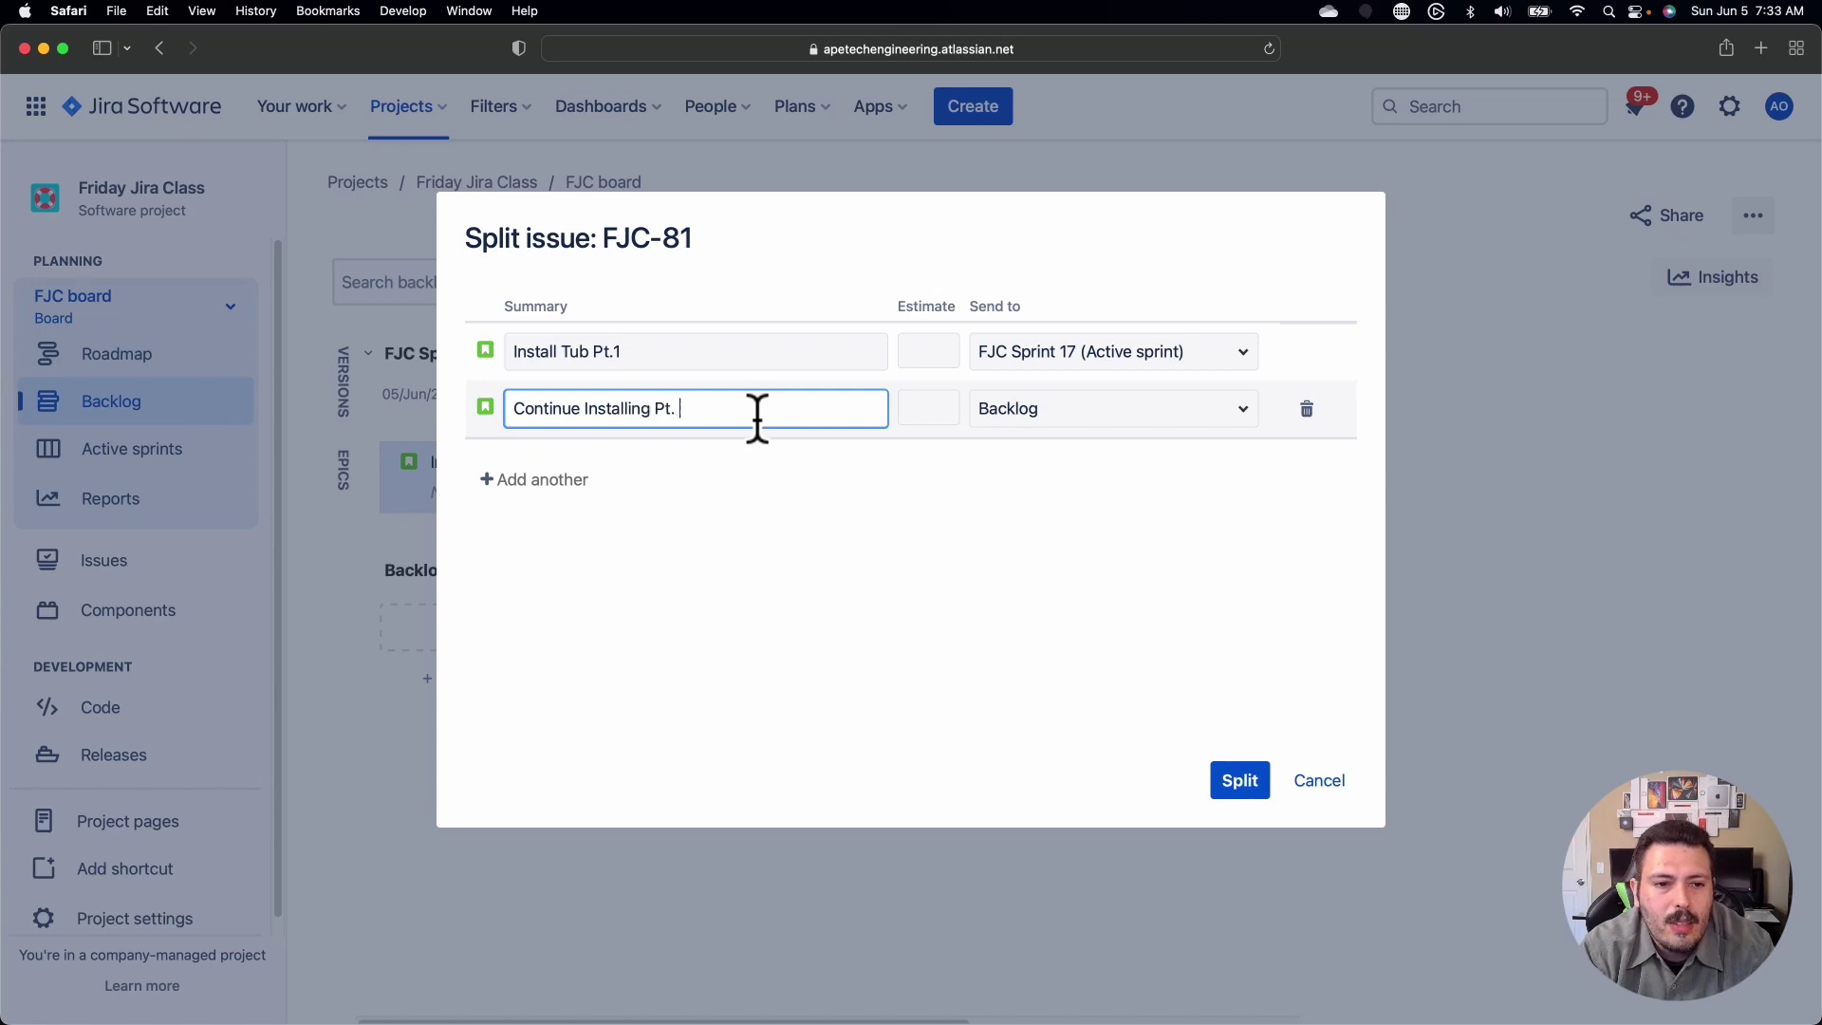
{"action": "left_click", "coordinate": [1234, 418]}
{"action": "left_click", "coordinate": [1239, 417]}
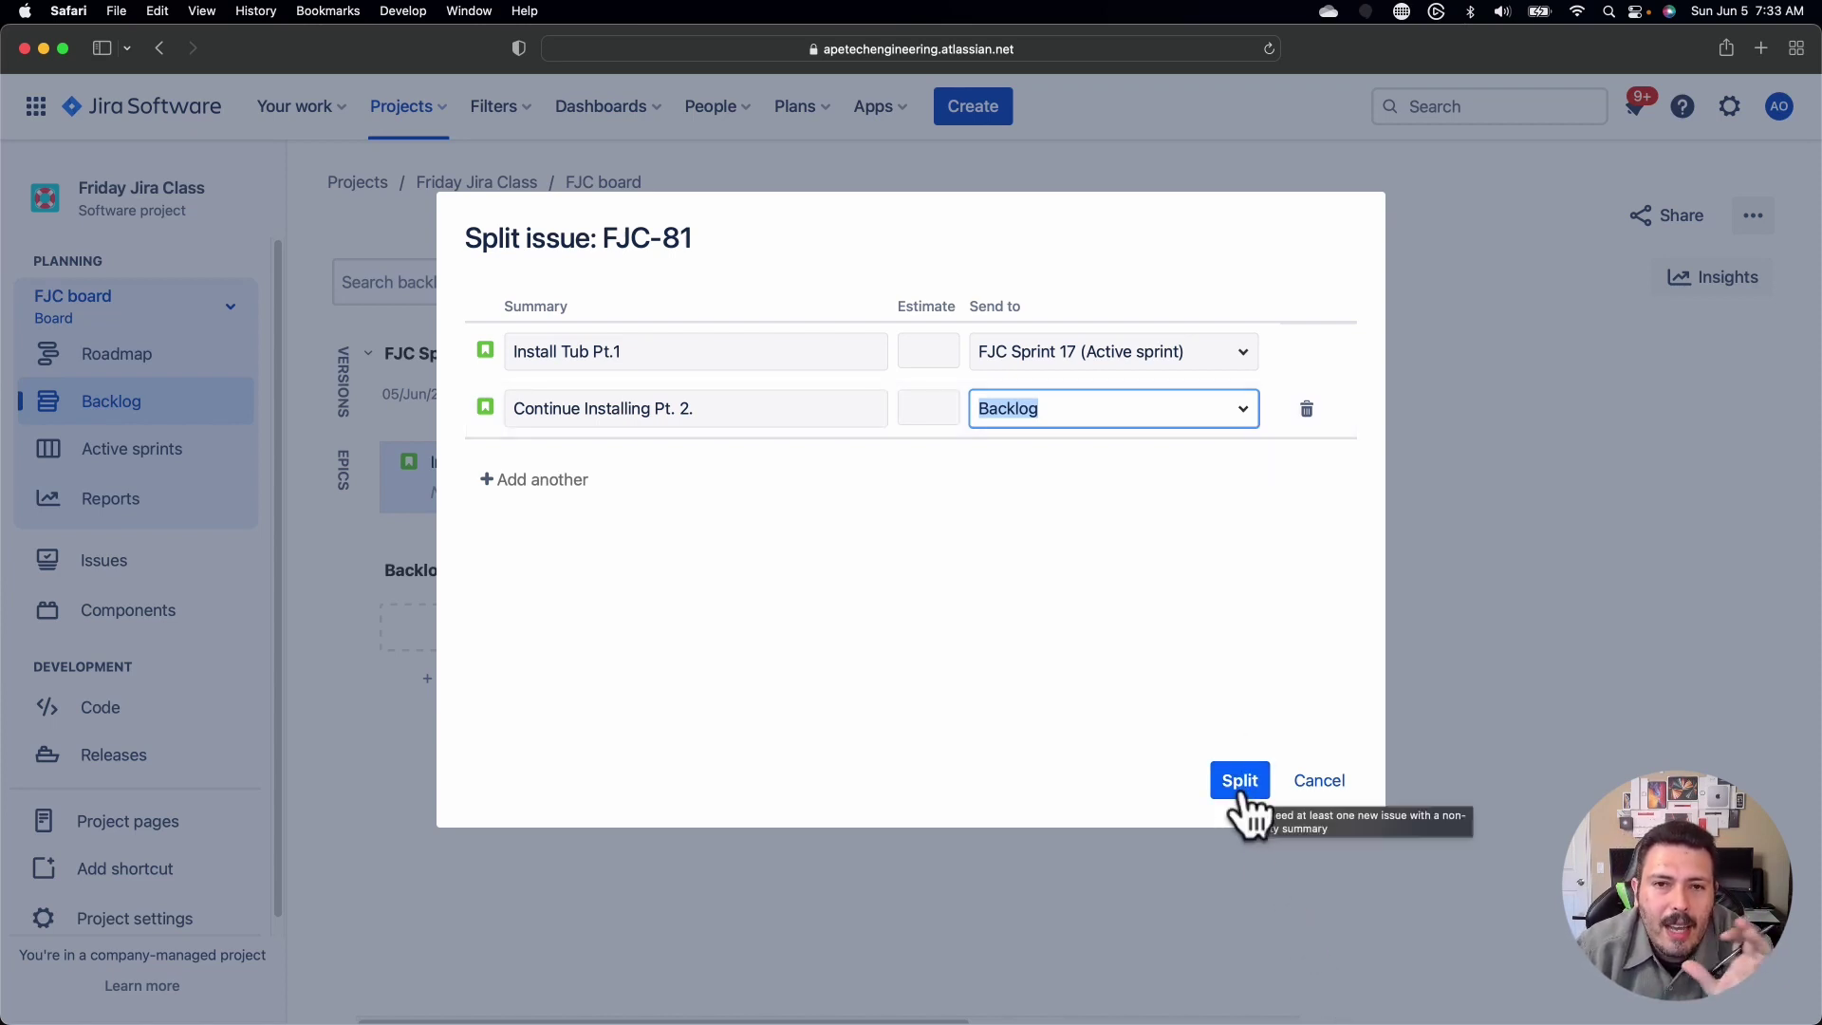
Step: Add two more parts to the split and submit it
{"action": "left_click", "coordinate": [488, 480]}
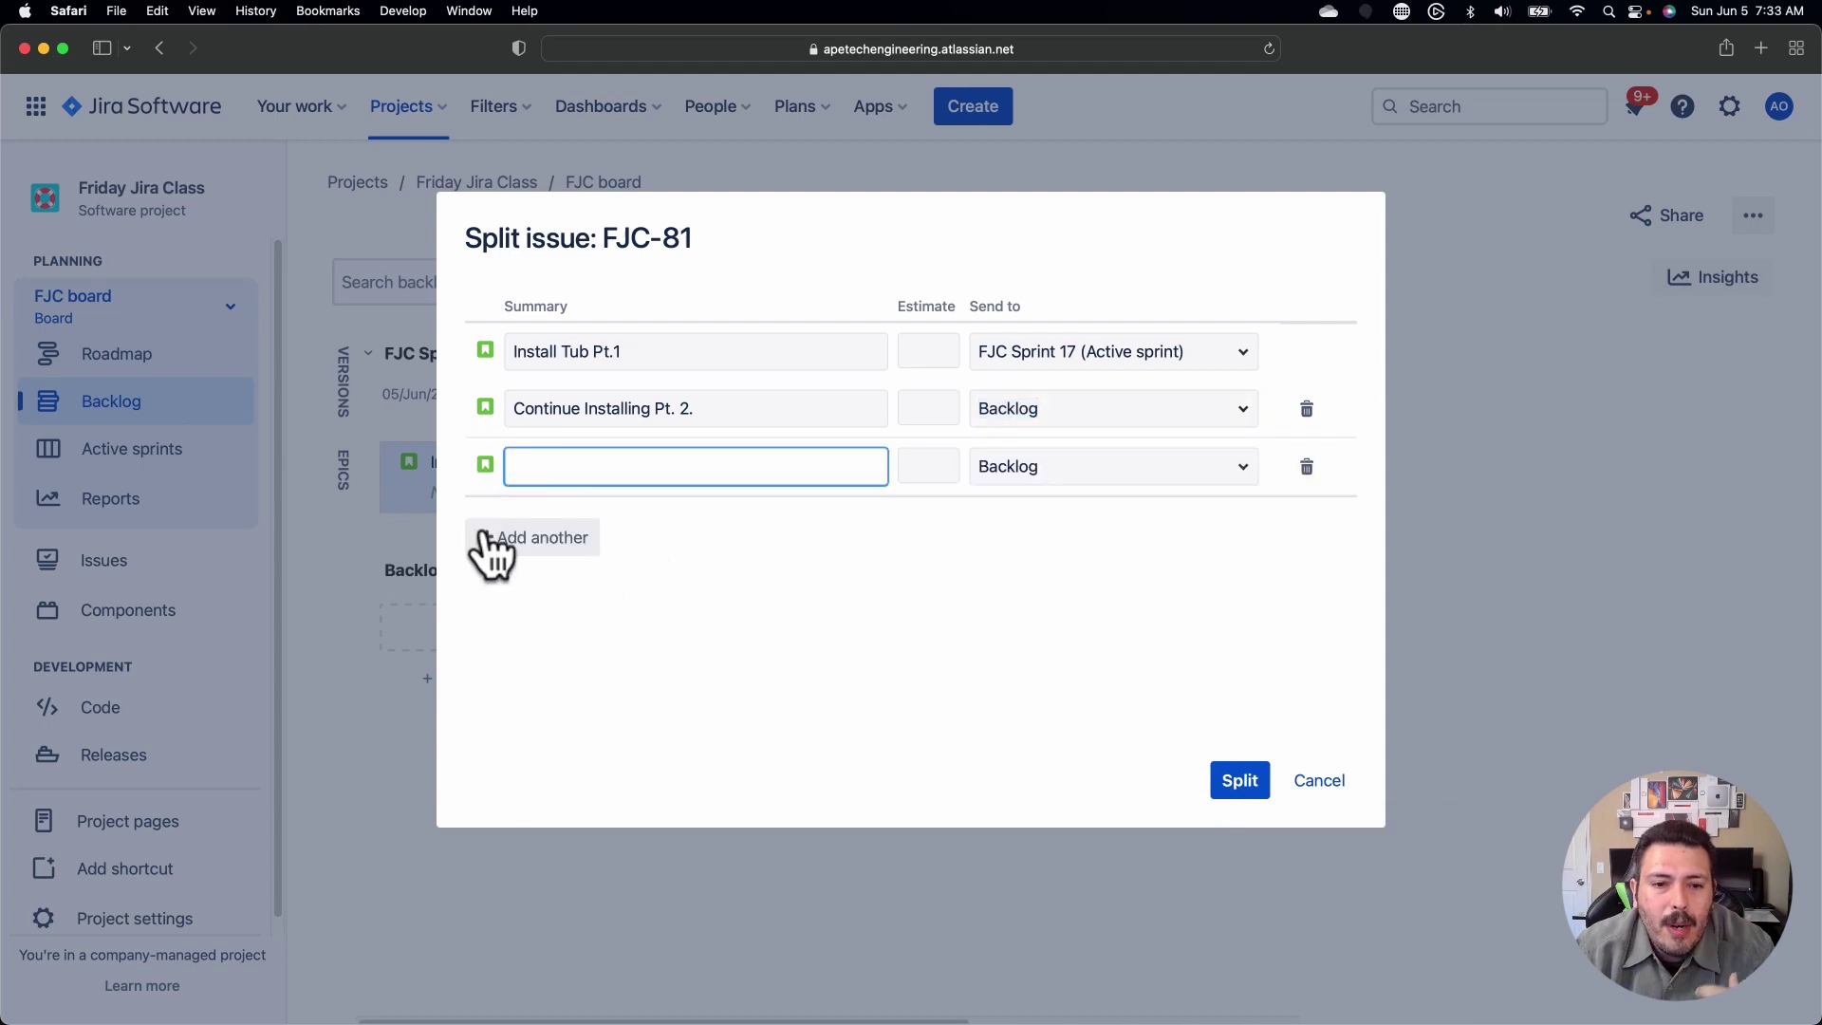
{"action": "left_click", "coordinate": [489, 541]}
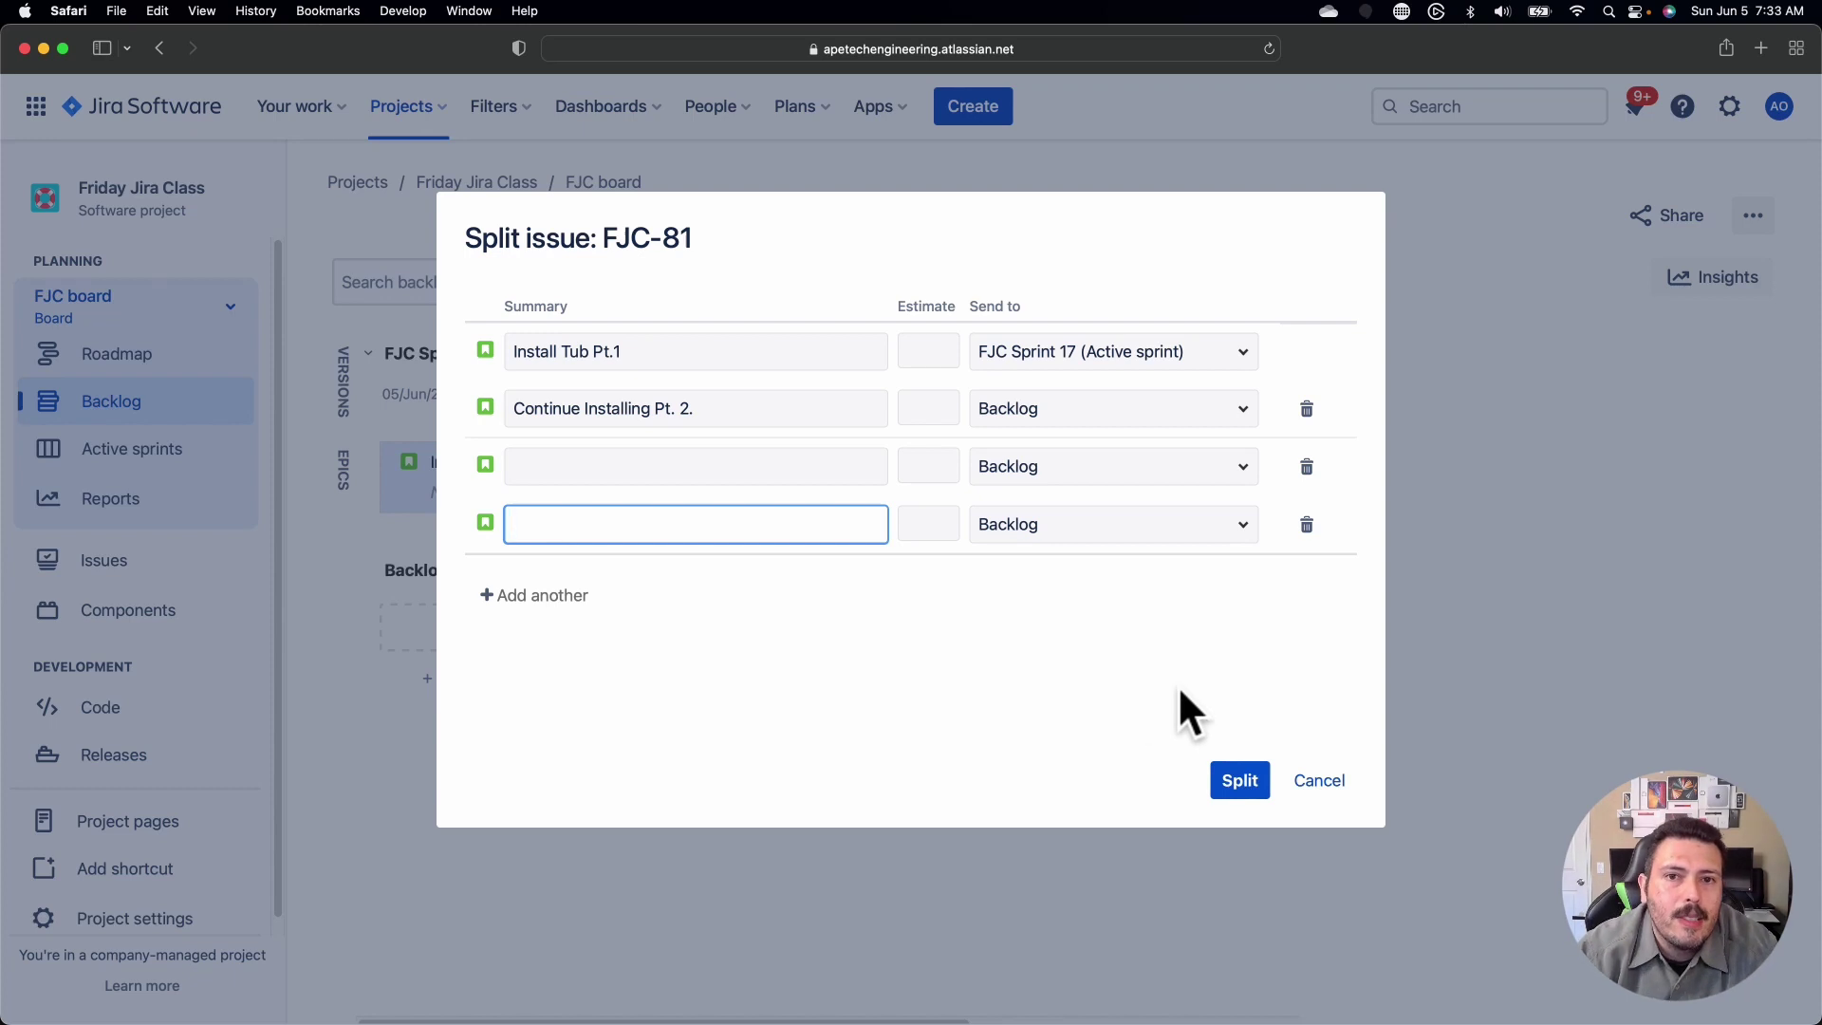
{"action": "left_click", "coordinate": [1233, 783]}
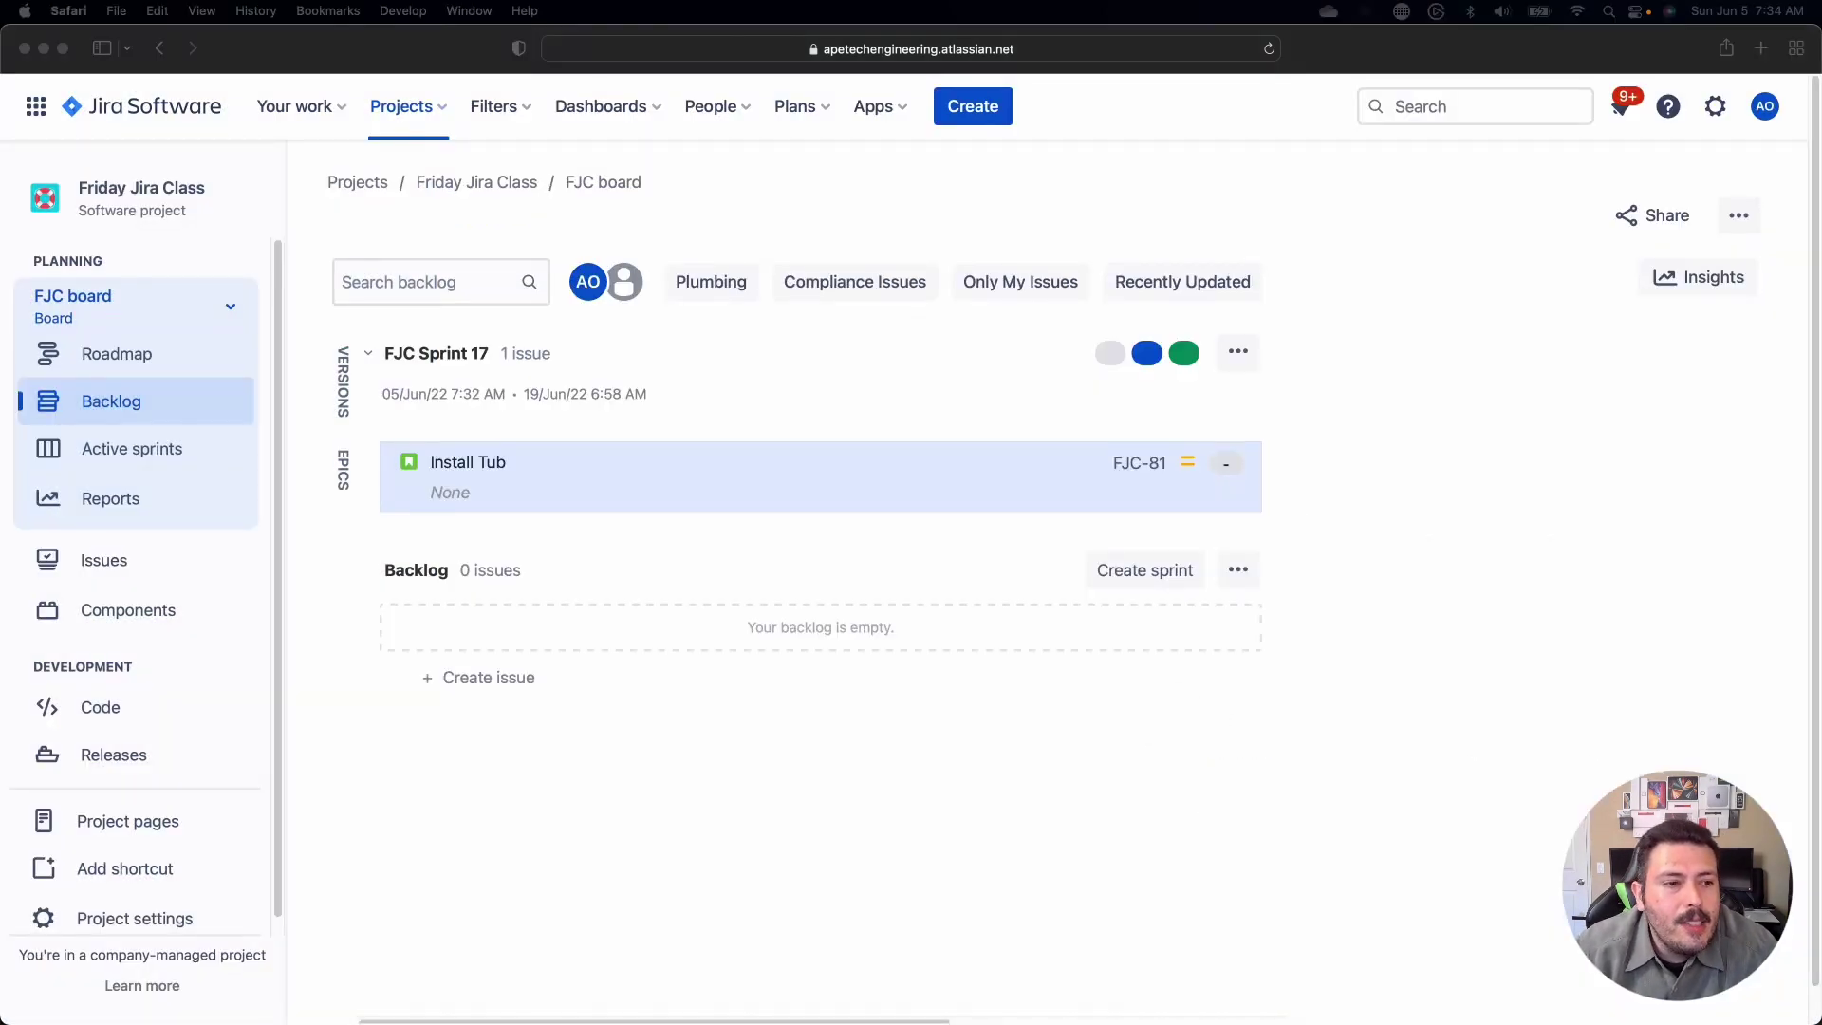
Step: Complete FJC Sprint 17 from Active sprints, moving incomplete issues to a new sprint
{"action": "left_click", "coordinate": [118, 456]}
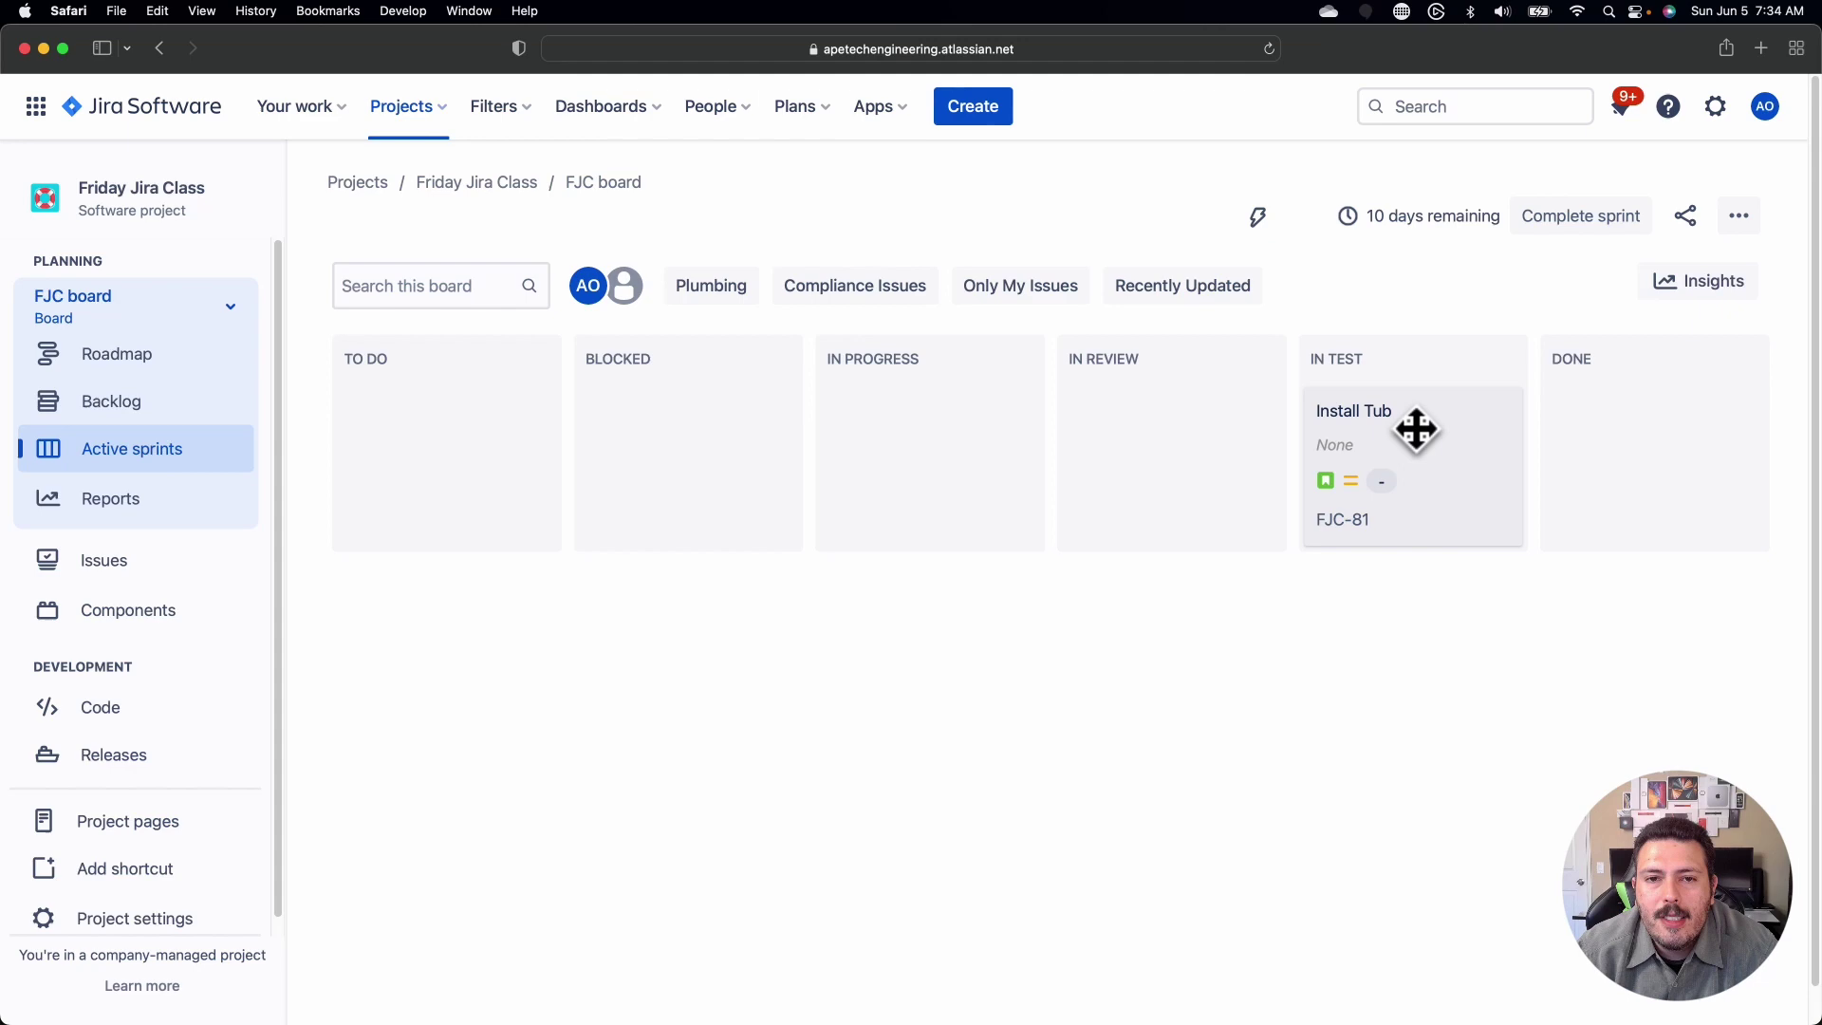
{"action": "left_click", "coordinate": [1575, 228]}
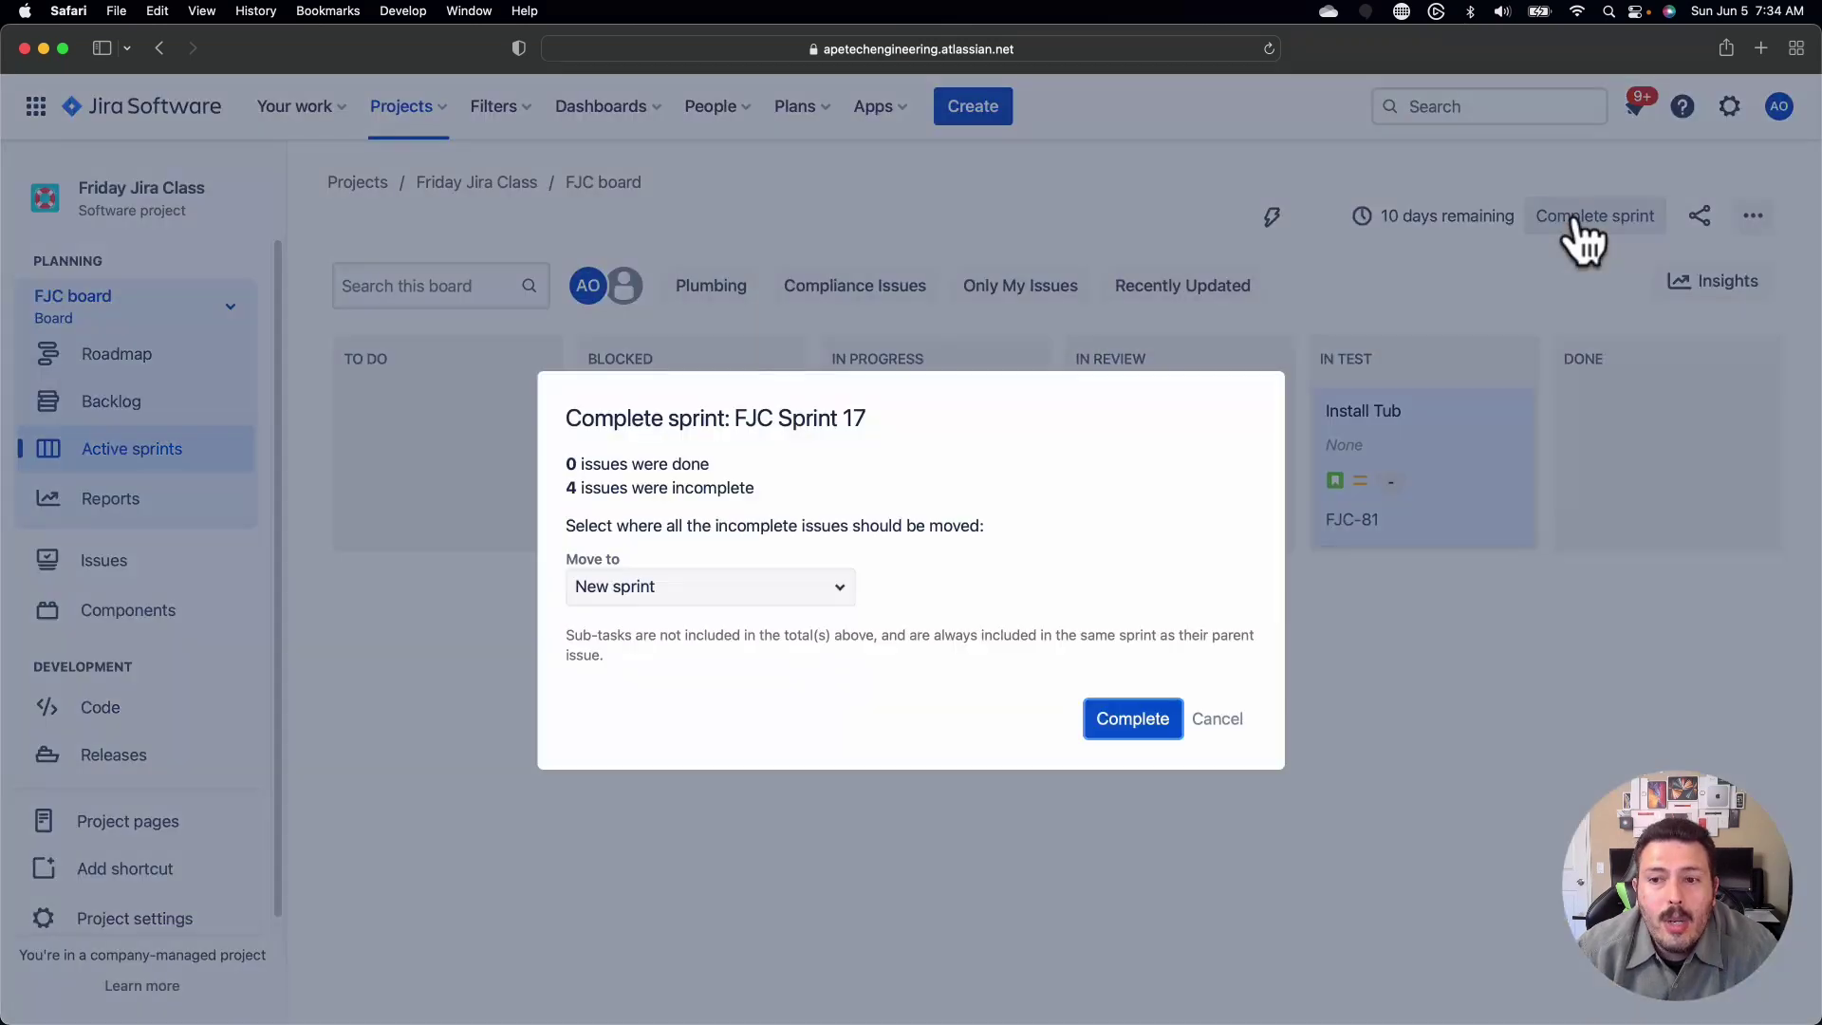
{"action": "left_click", "coordinate": [1167, 726]}
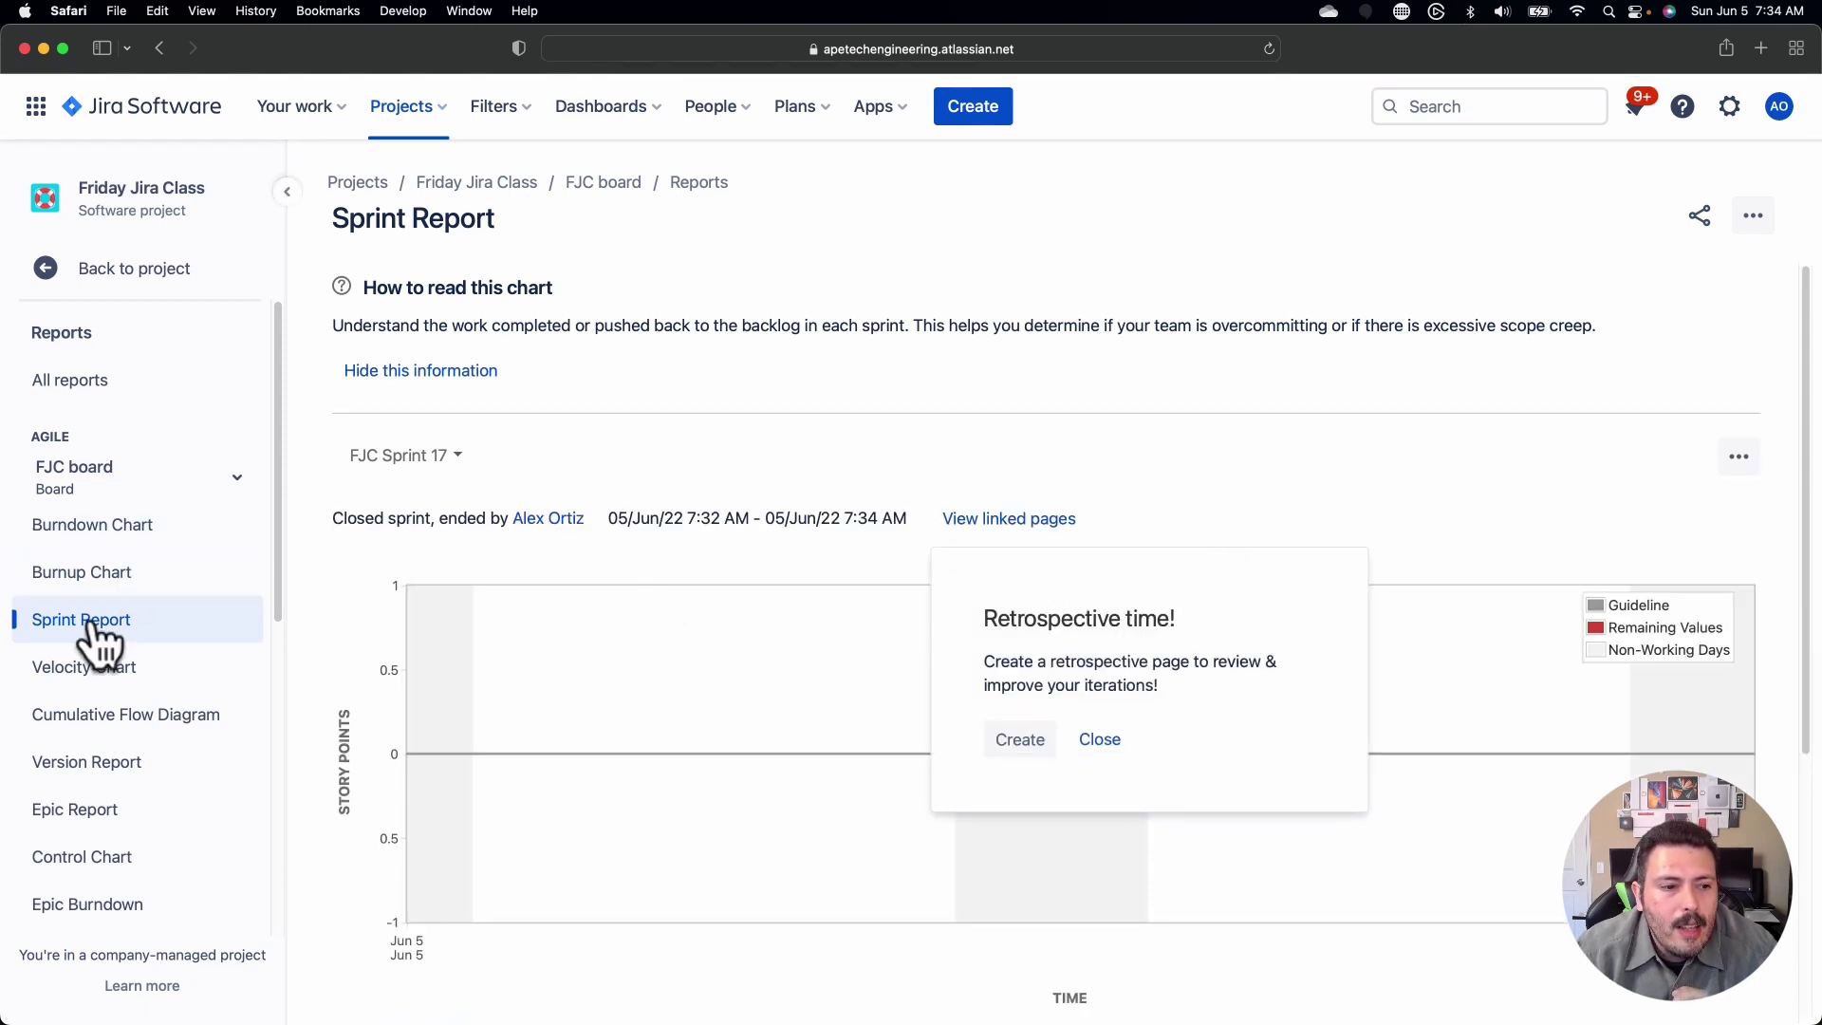
Step: Dismiss the retrospective suggestion and view the FJC Sprint 16 report with its actions menu
{"action": "left_click", "coordinate": [1100, 740]}
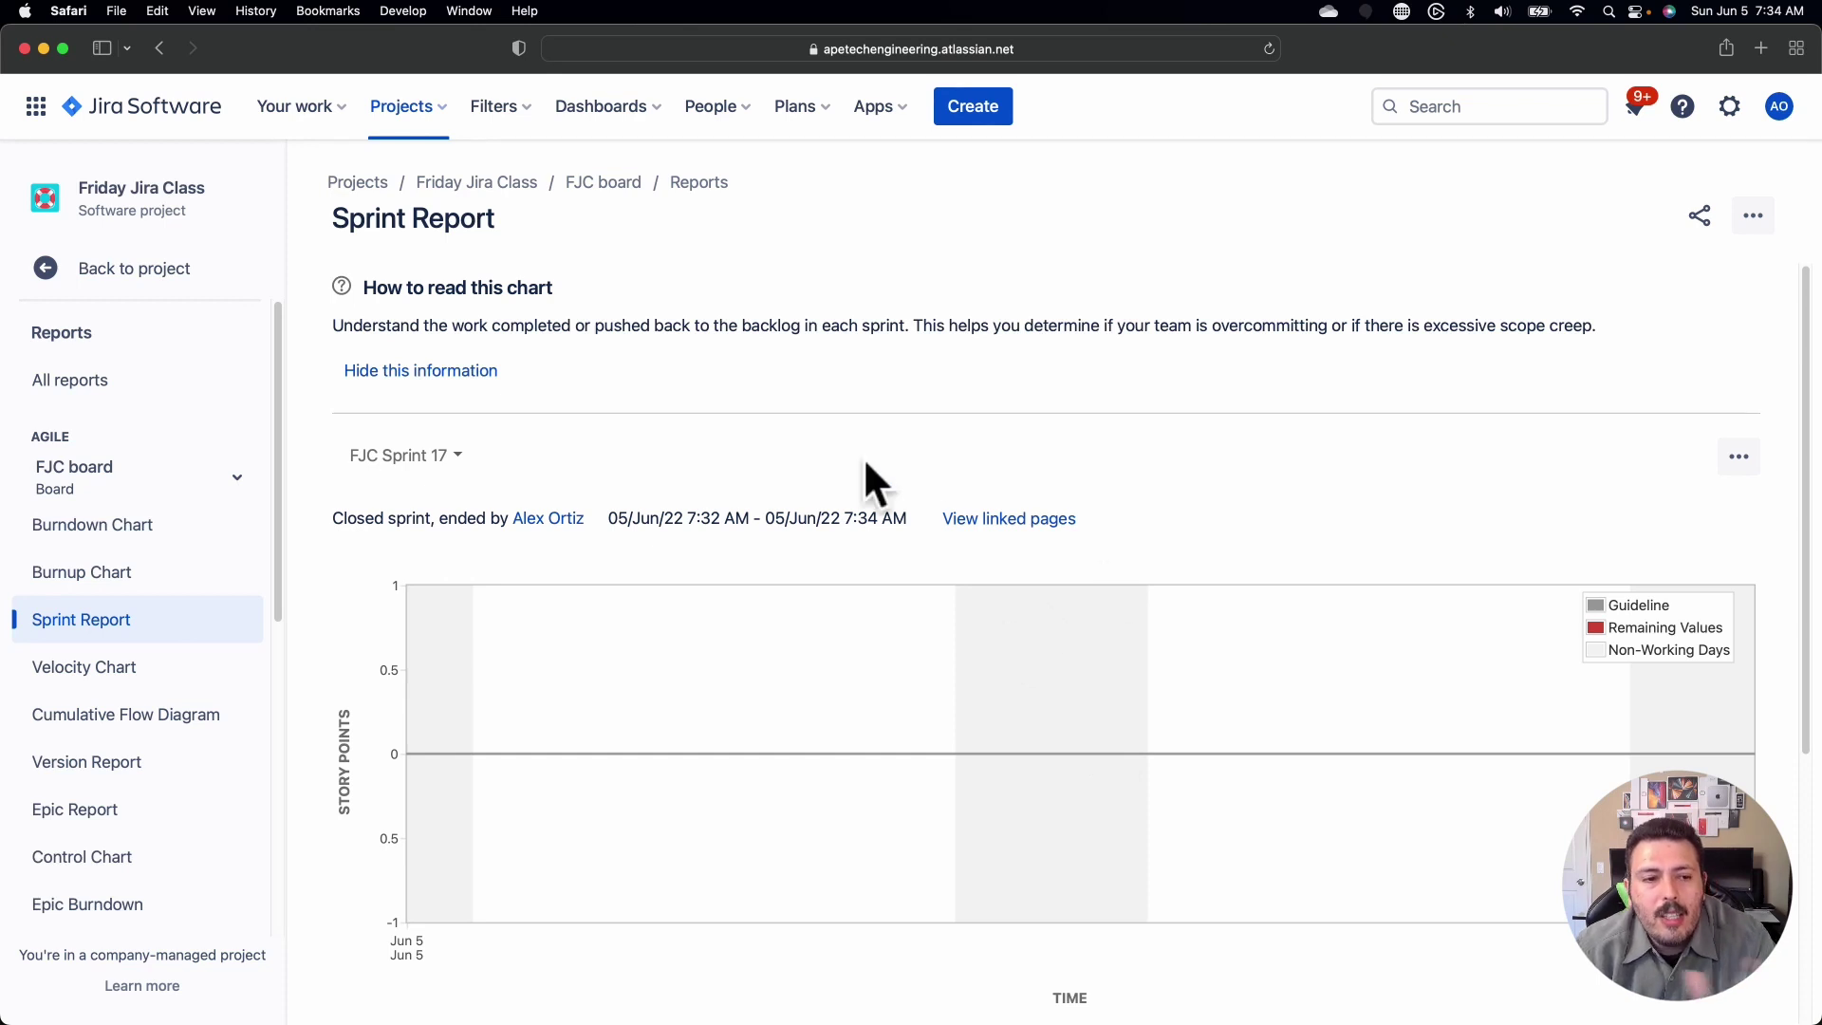
{"action": "left_click", "coordinate": [418, 460]}
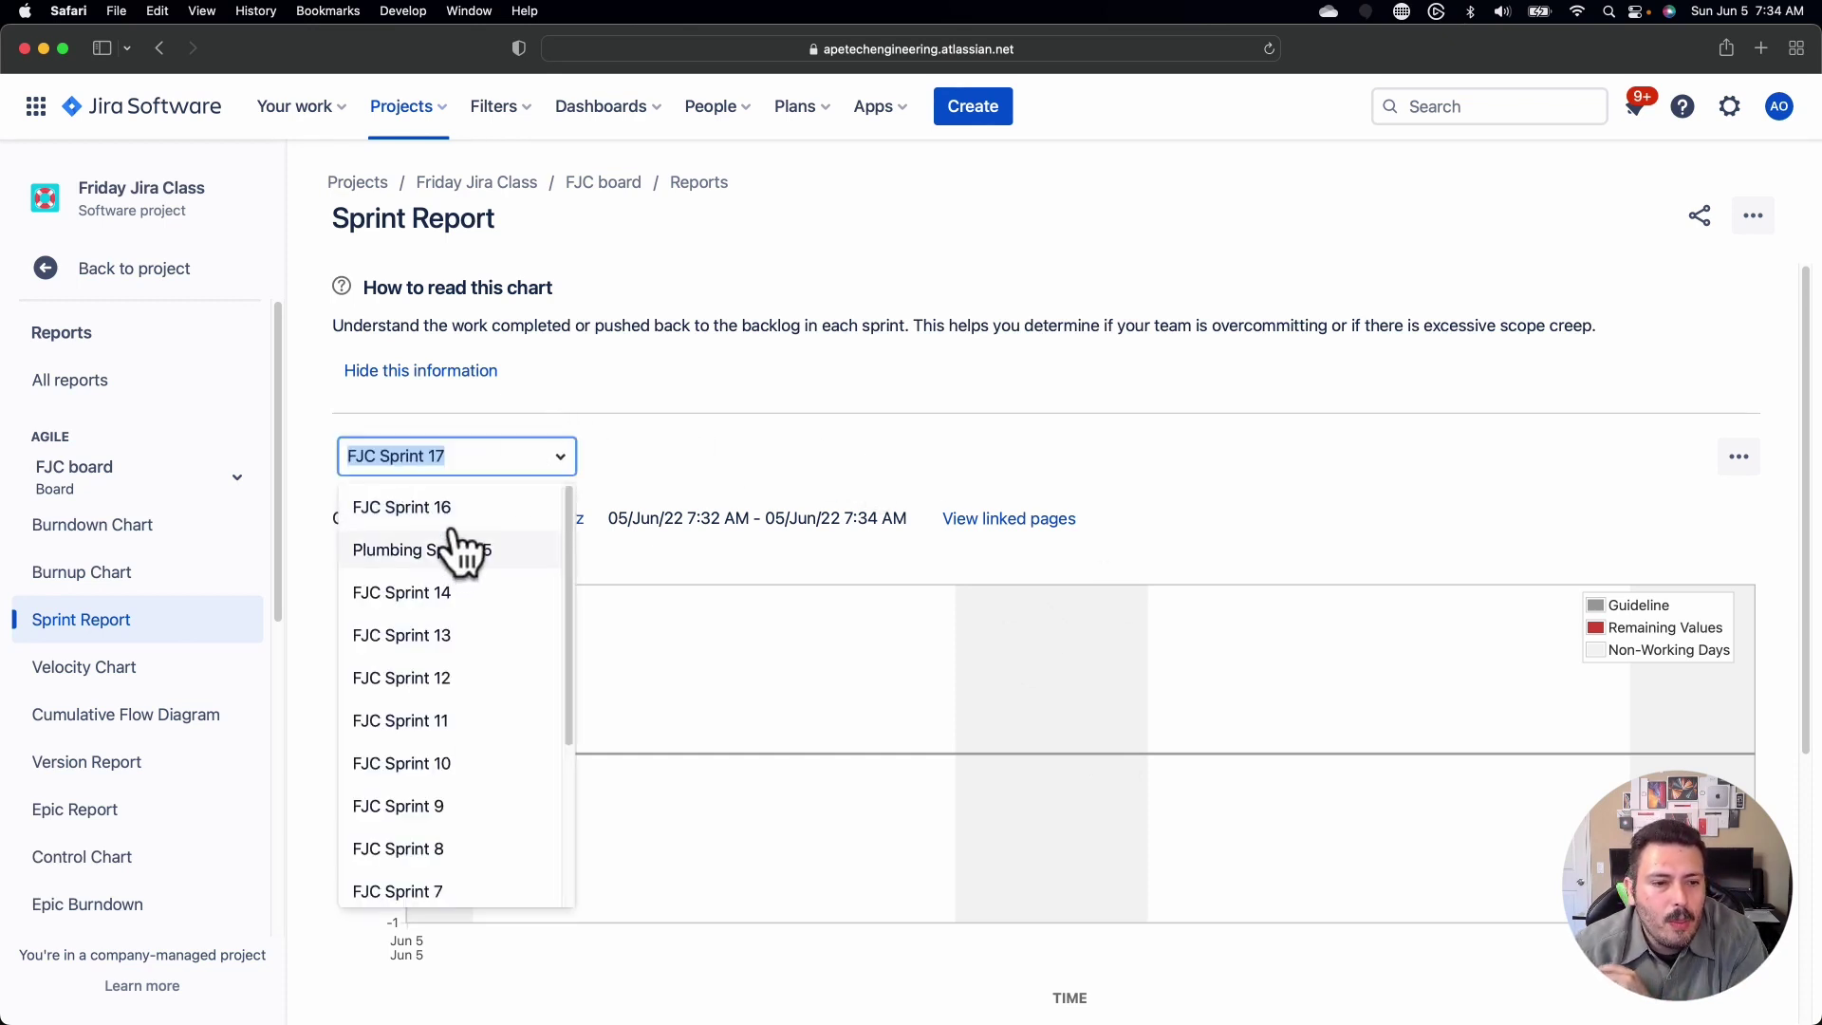
{"action": "left_click", "coordinate": [467, 512]}
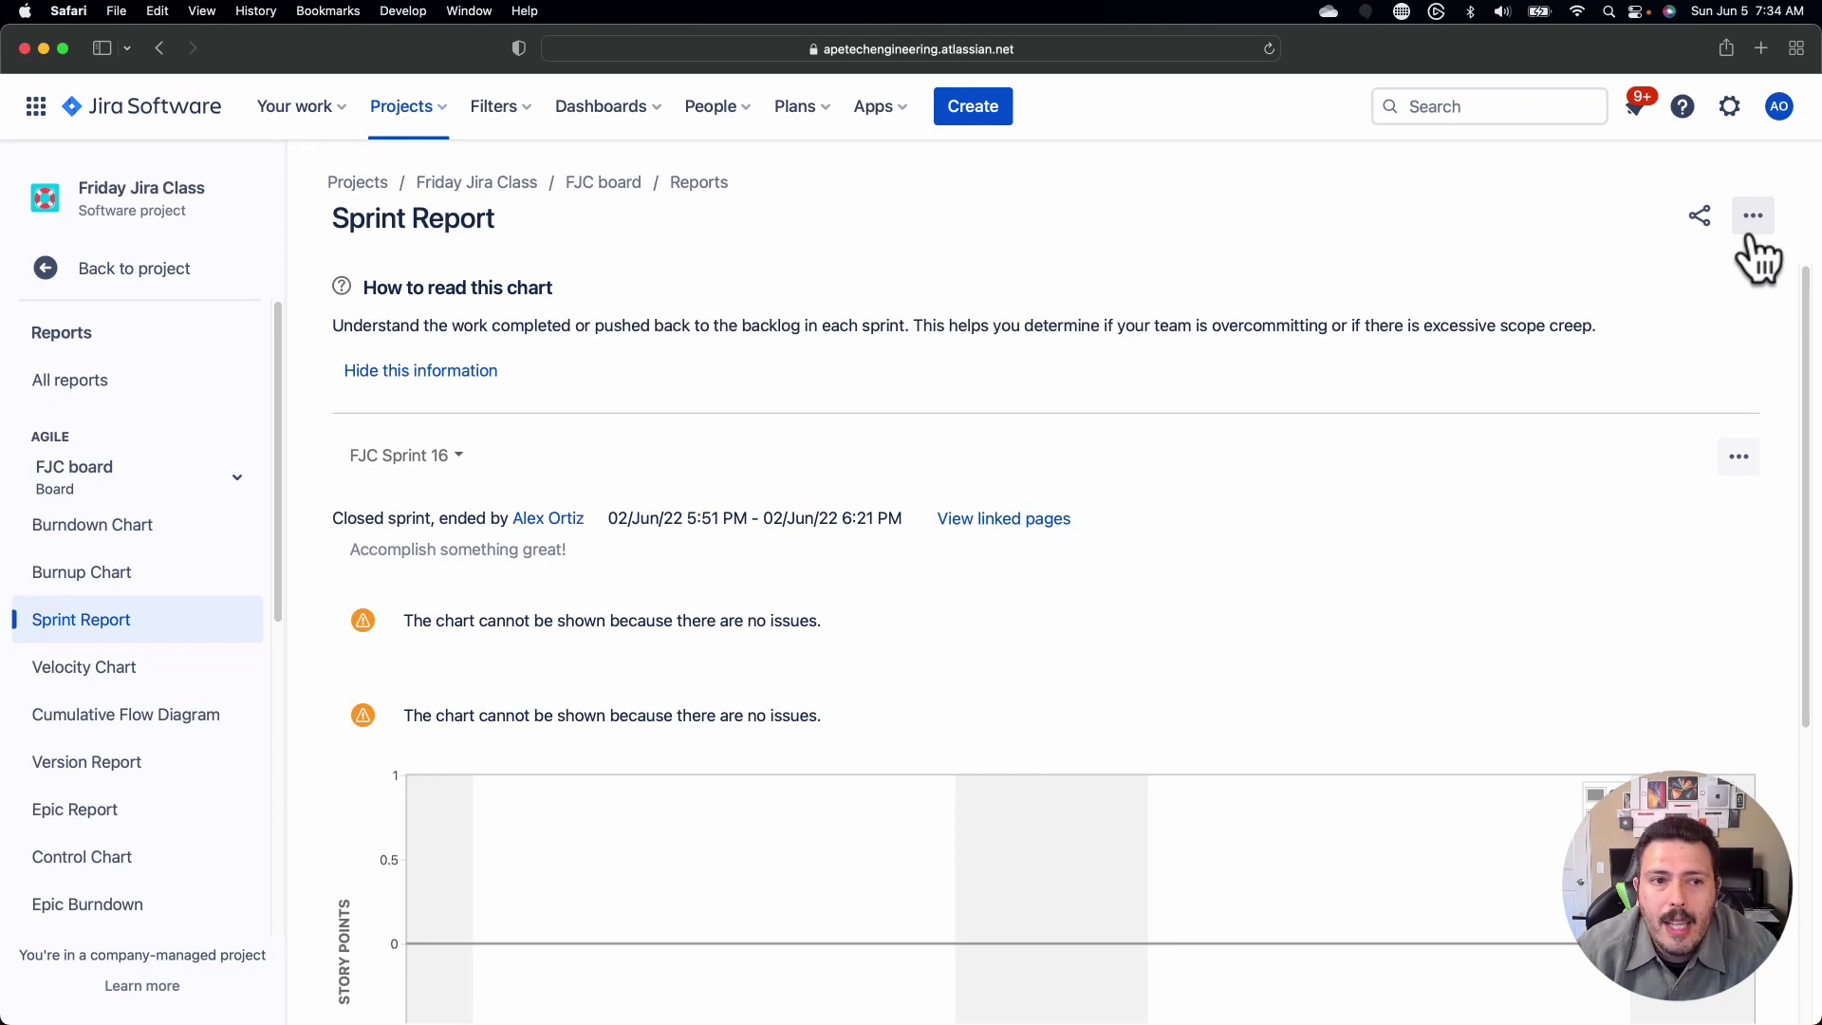
{"action": "left_click", "coordinate": [1738, 458]}
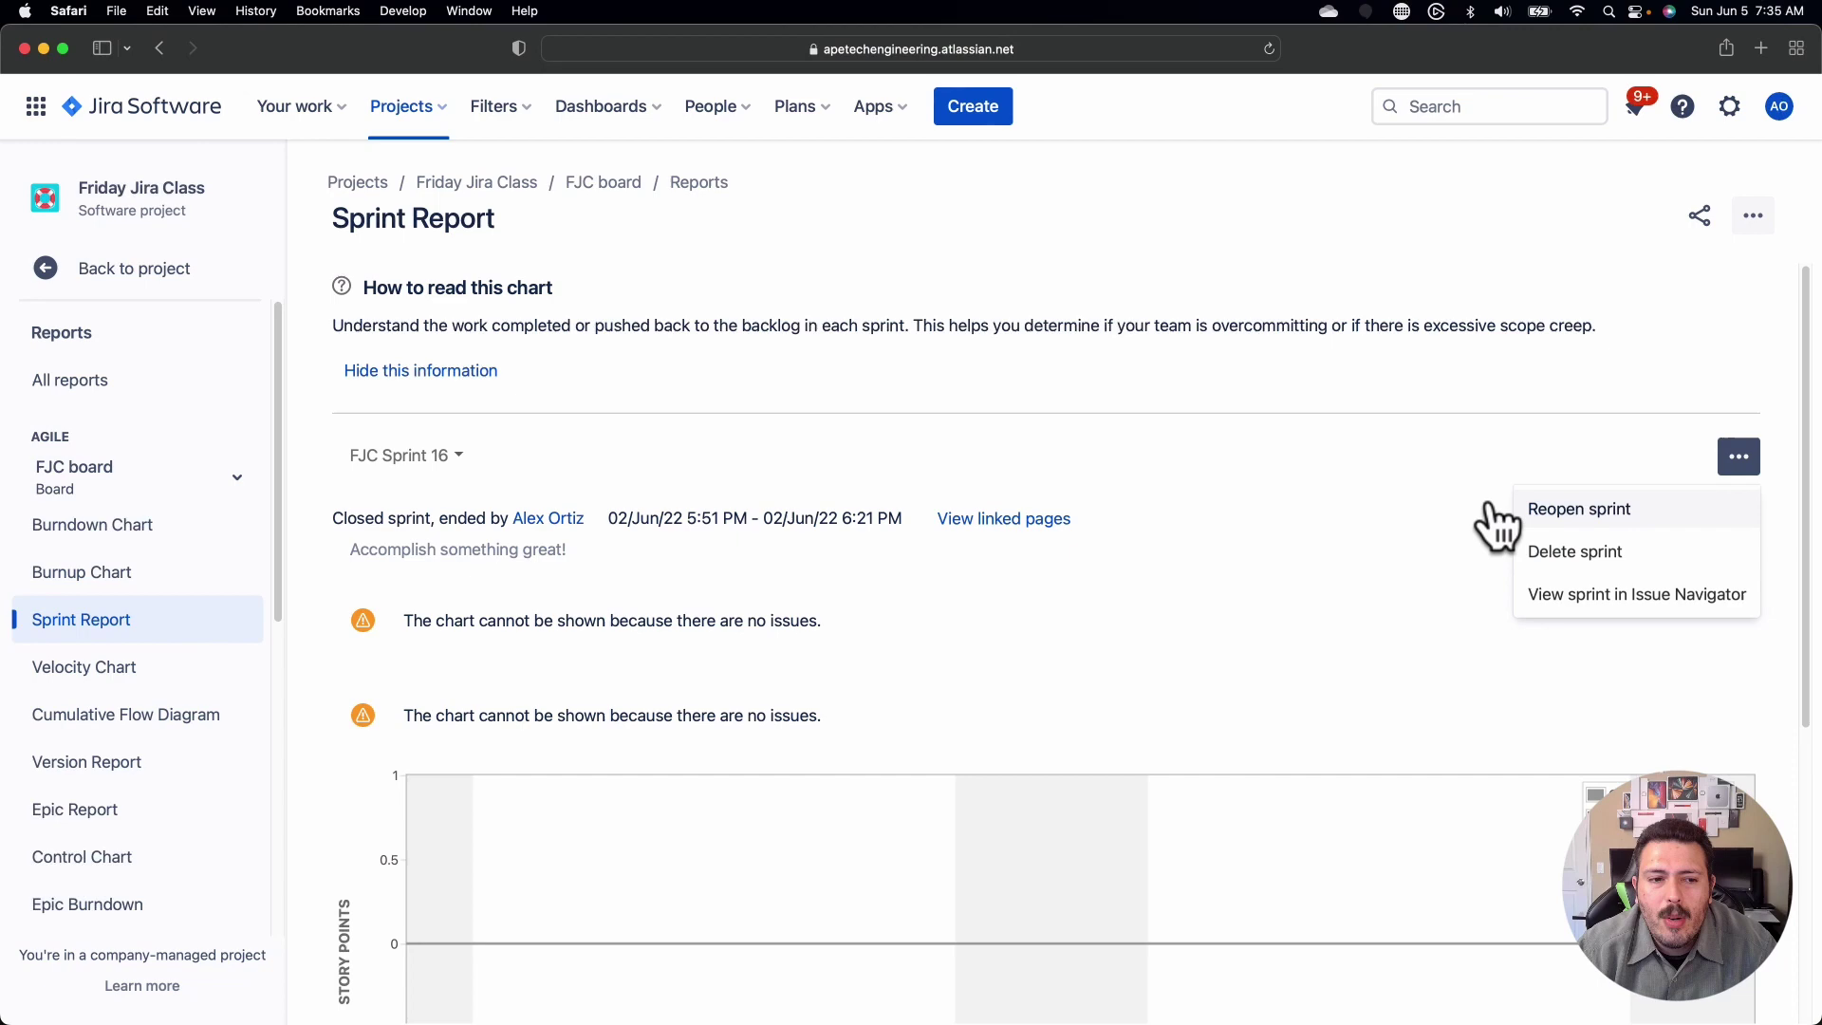
Step: Switch the report to FJC Sprint 17 and reopen that sprint
{"action": "left_click", "coordinate": [405, 455]}
{"action": "left_click", "coordinate": [438, 510]}
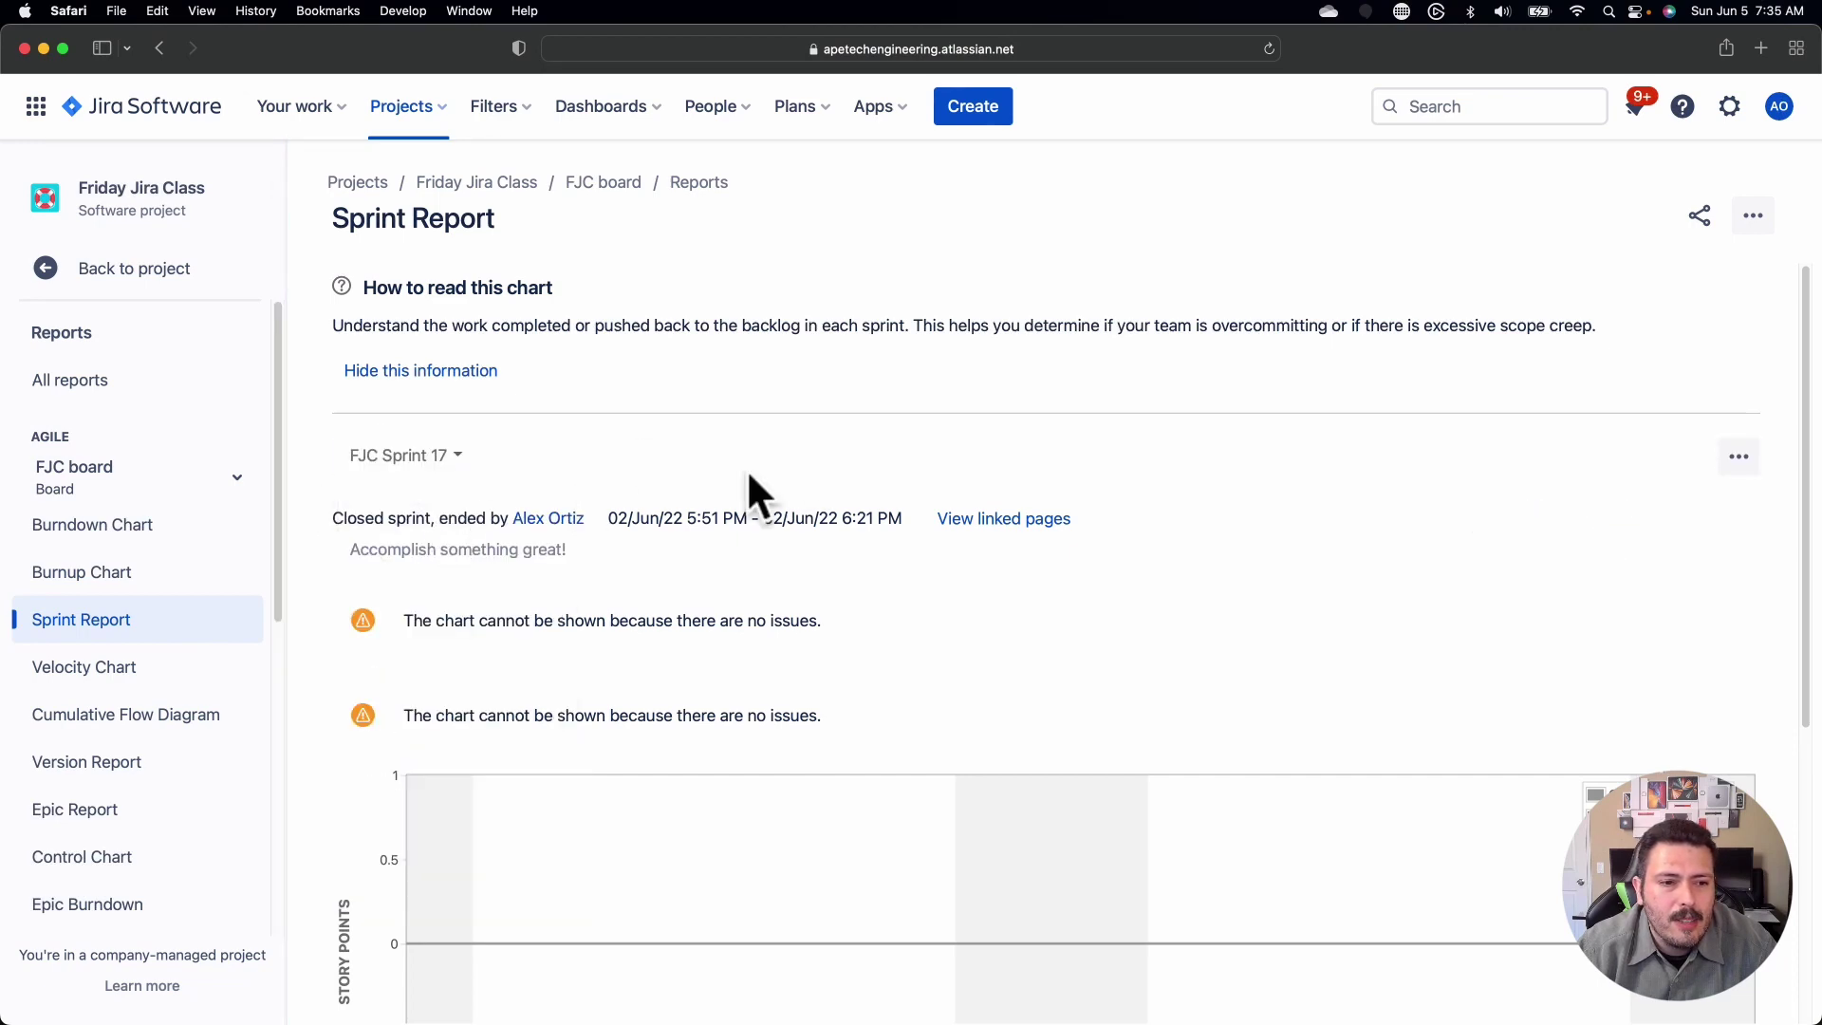
{"action": "left_click", "coordinate": [1739, 456]}
{"action": "left_click", "coordinate": [1661, 520]}
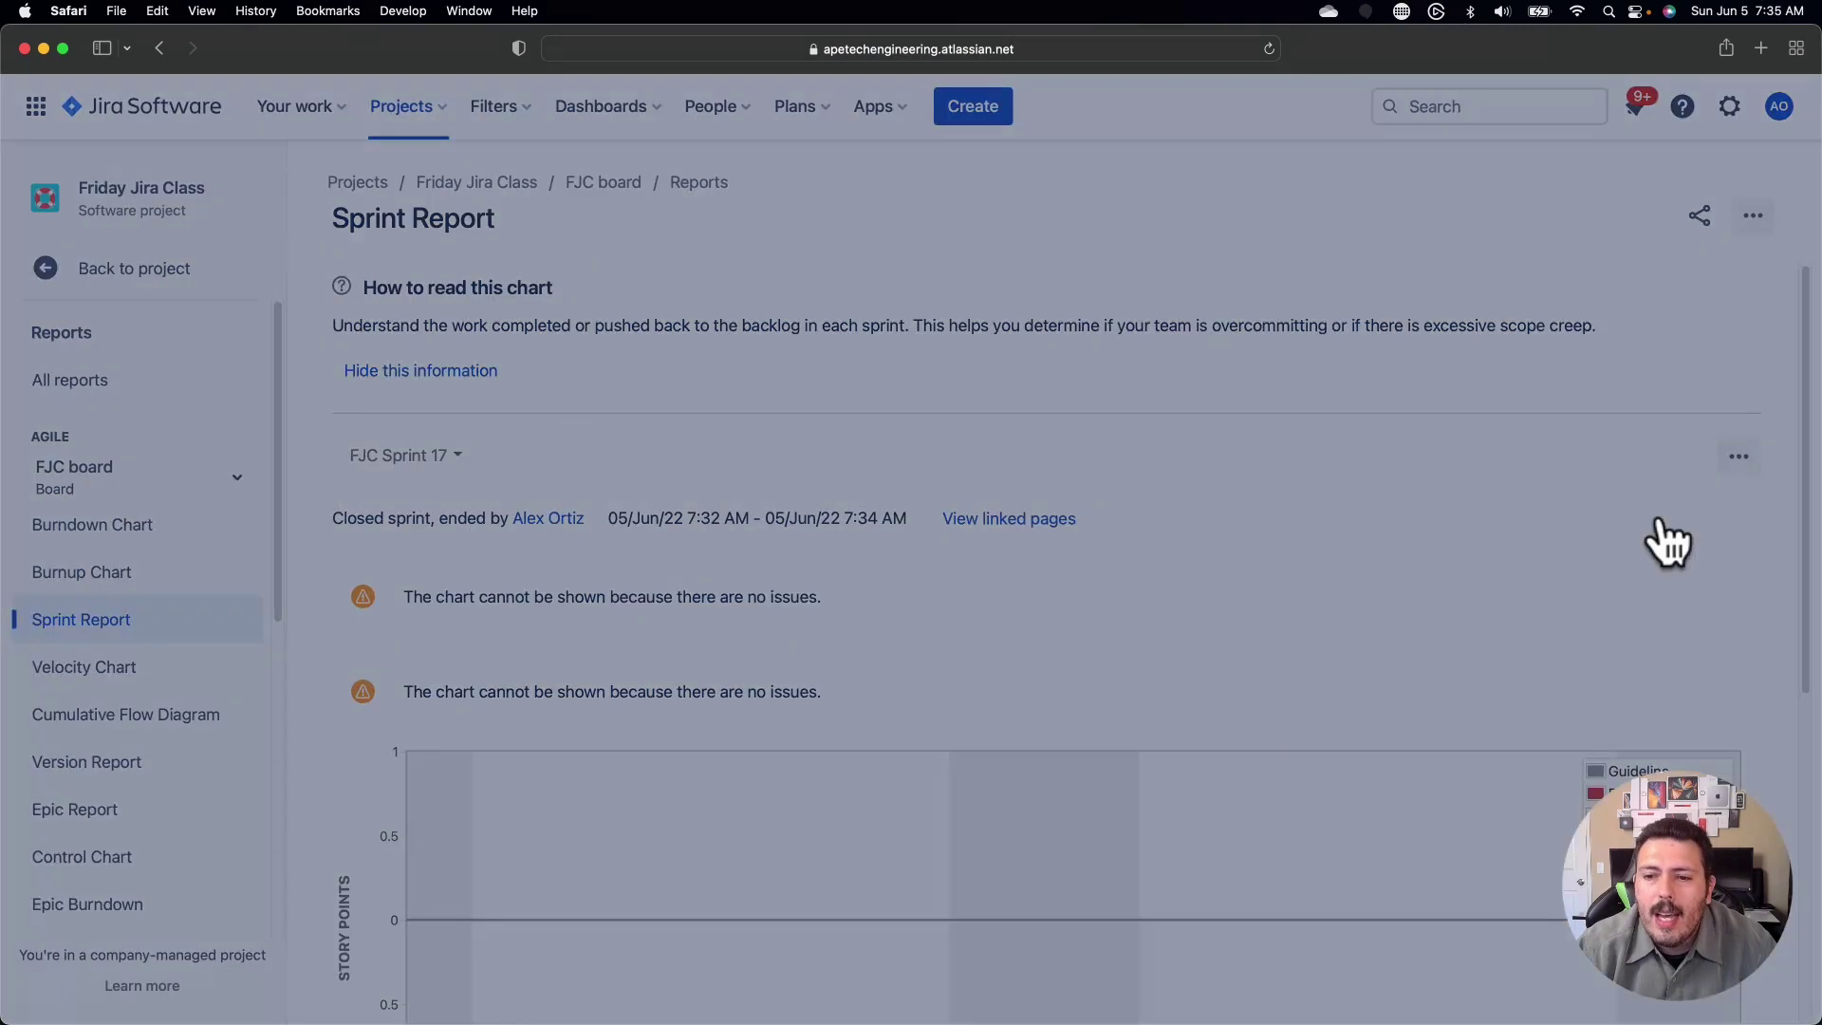
{"action": "left_click", "coordinate": [1150, 705]}
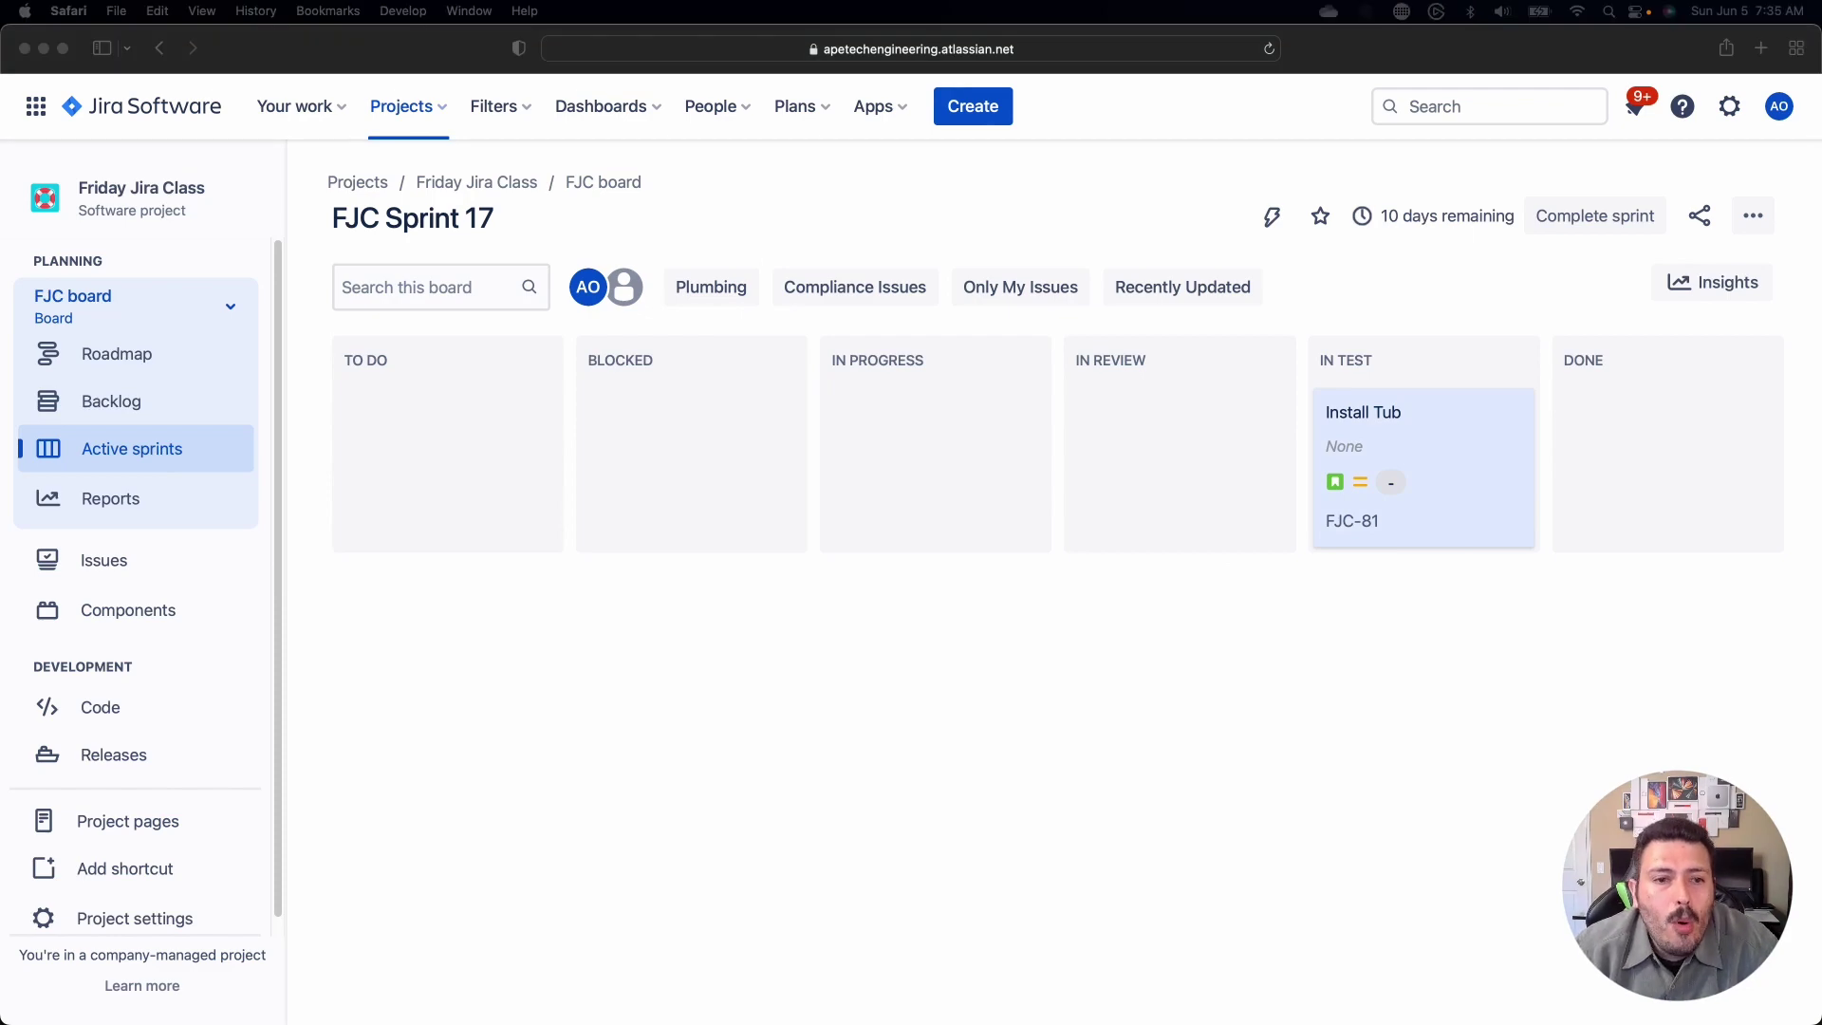
Step: Create epic FJC-82 with Epic Name and Summary both set to 'This is my next epic'
{"action": "left_click", "coordinate": [980, 108]}
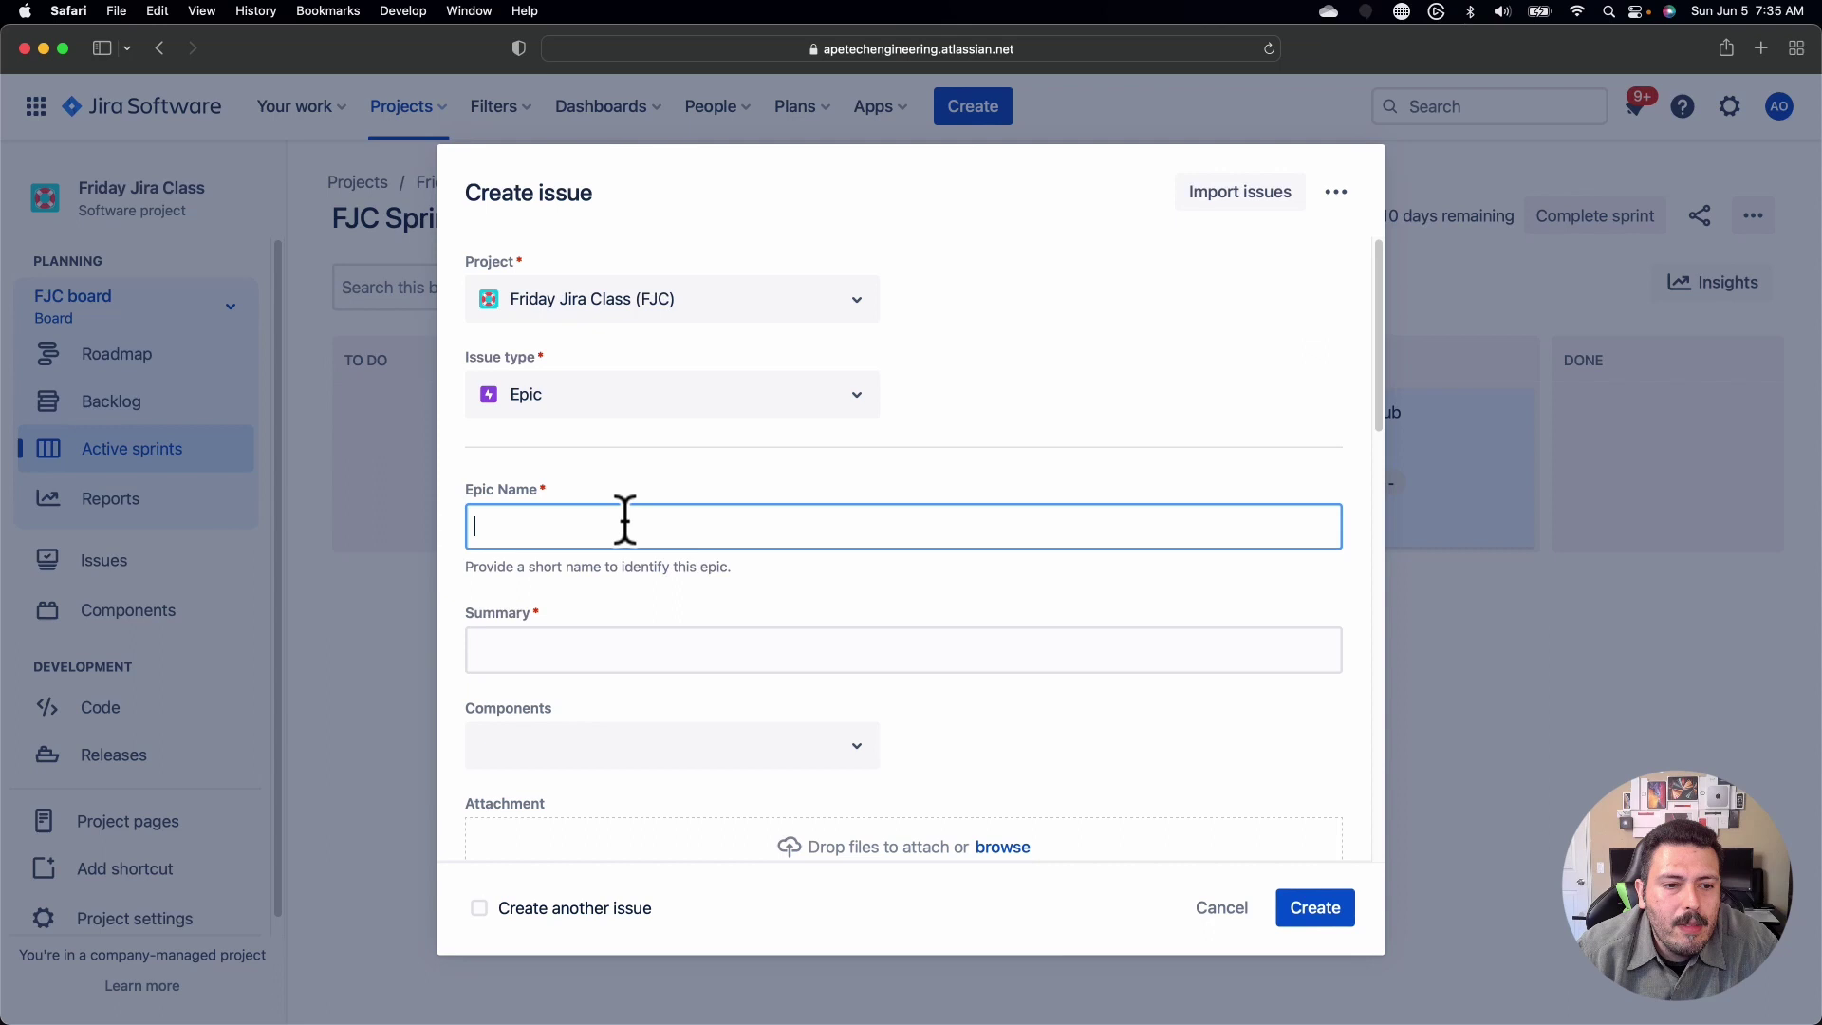
{"action": "type", "text": "This is"}
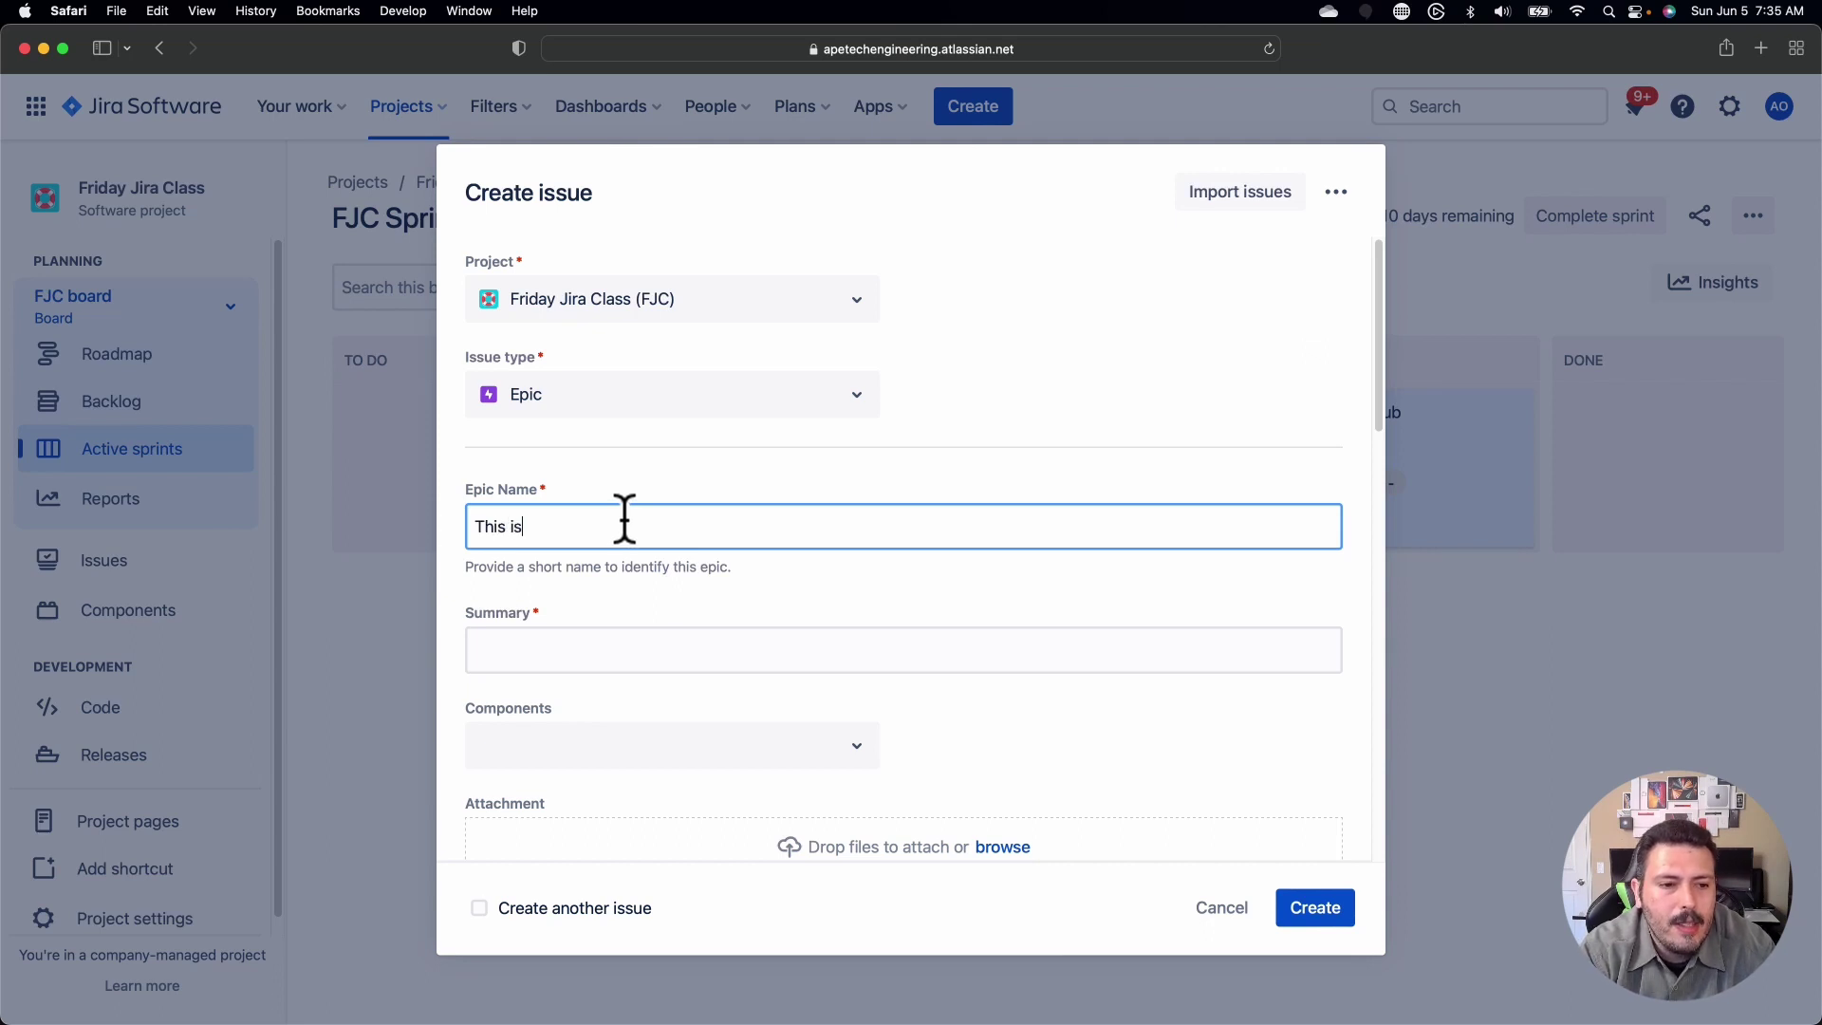
{"action": "type", "text": " my next epic"}
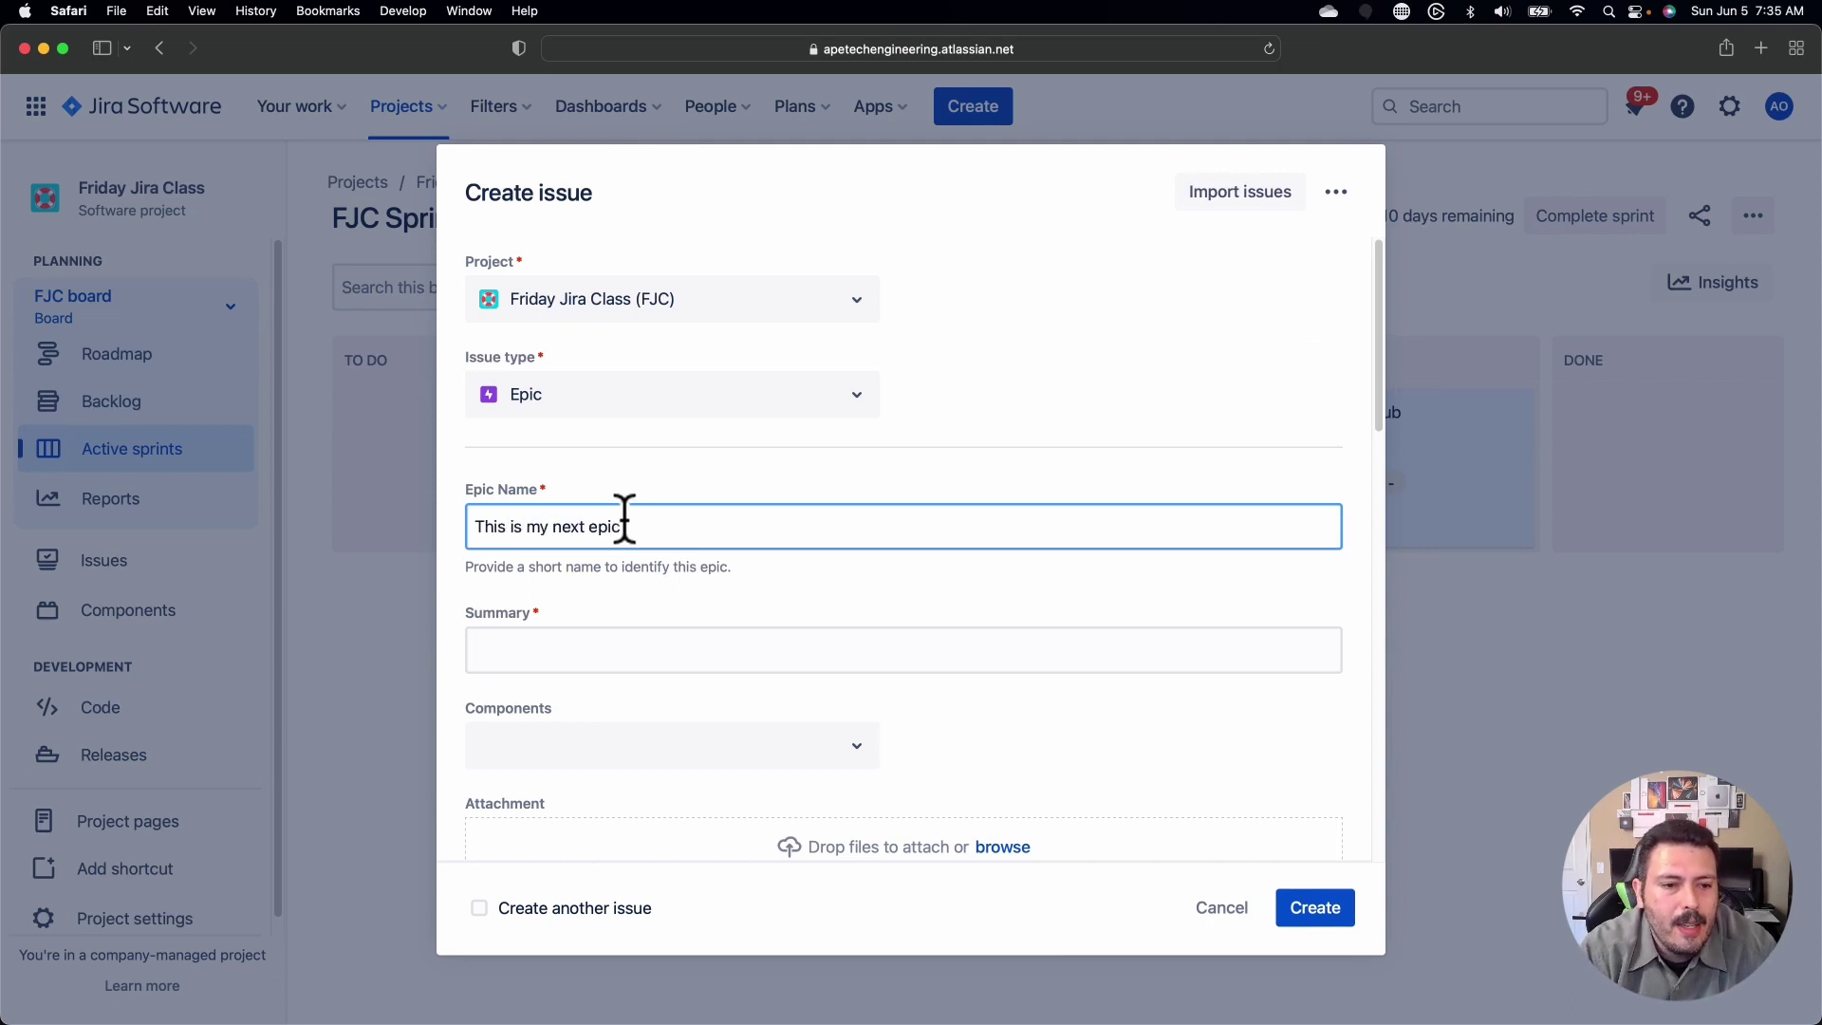
{"action": "left_click", "coordinate": [637, 629]}
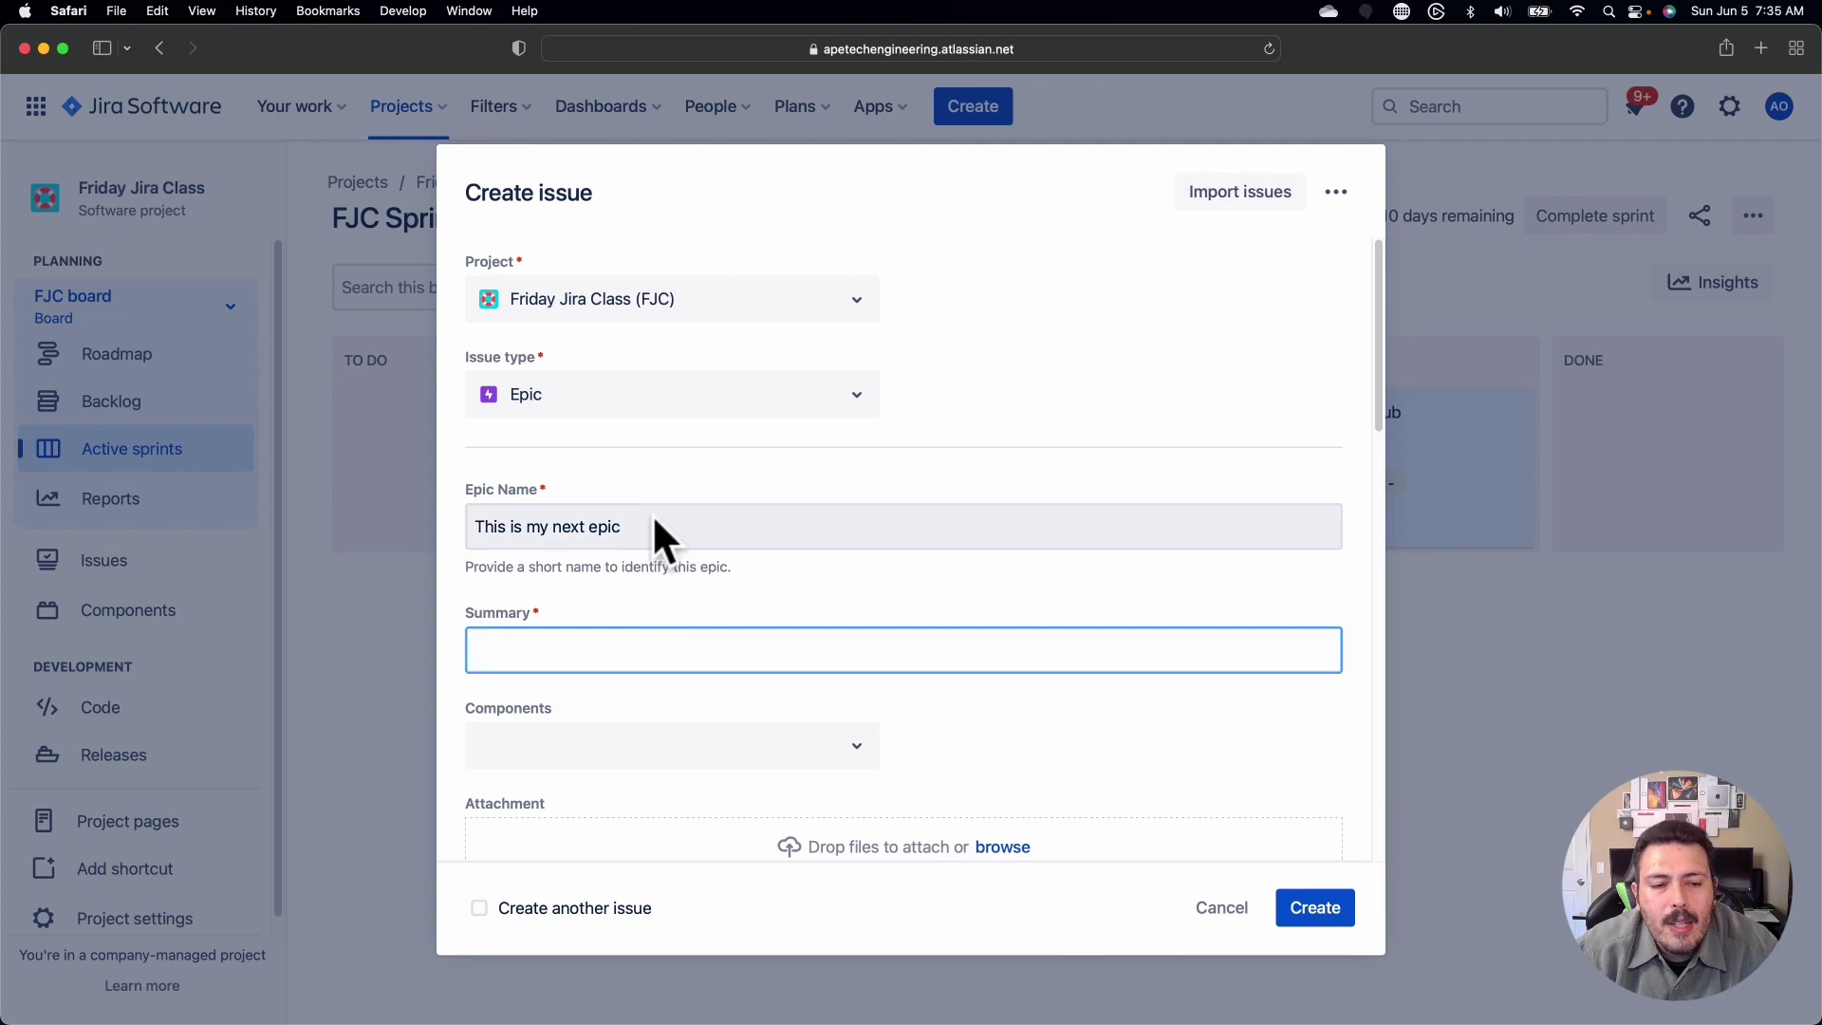
{"action": "left_click_drag", "start_coordinate": [651, 522], "coordinate": [414, 508]}
{"action": "key", "text": "super+c"}
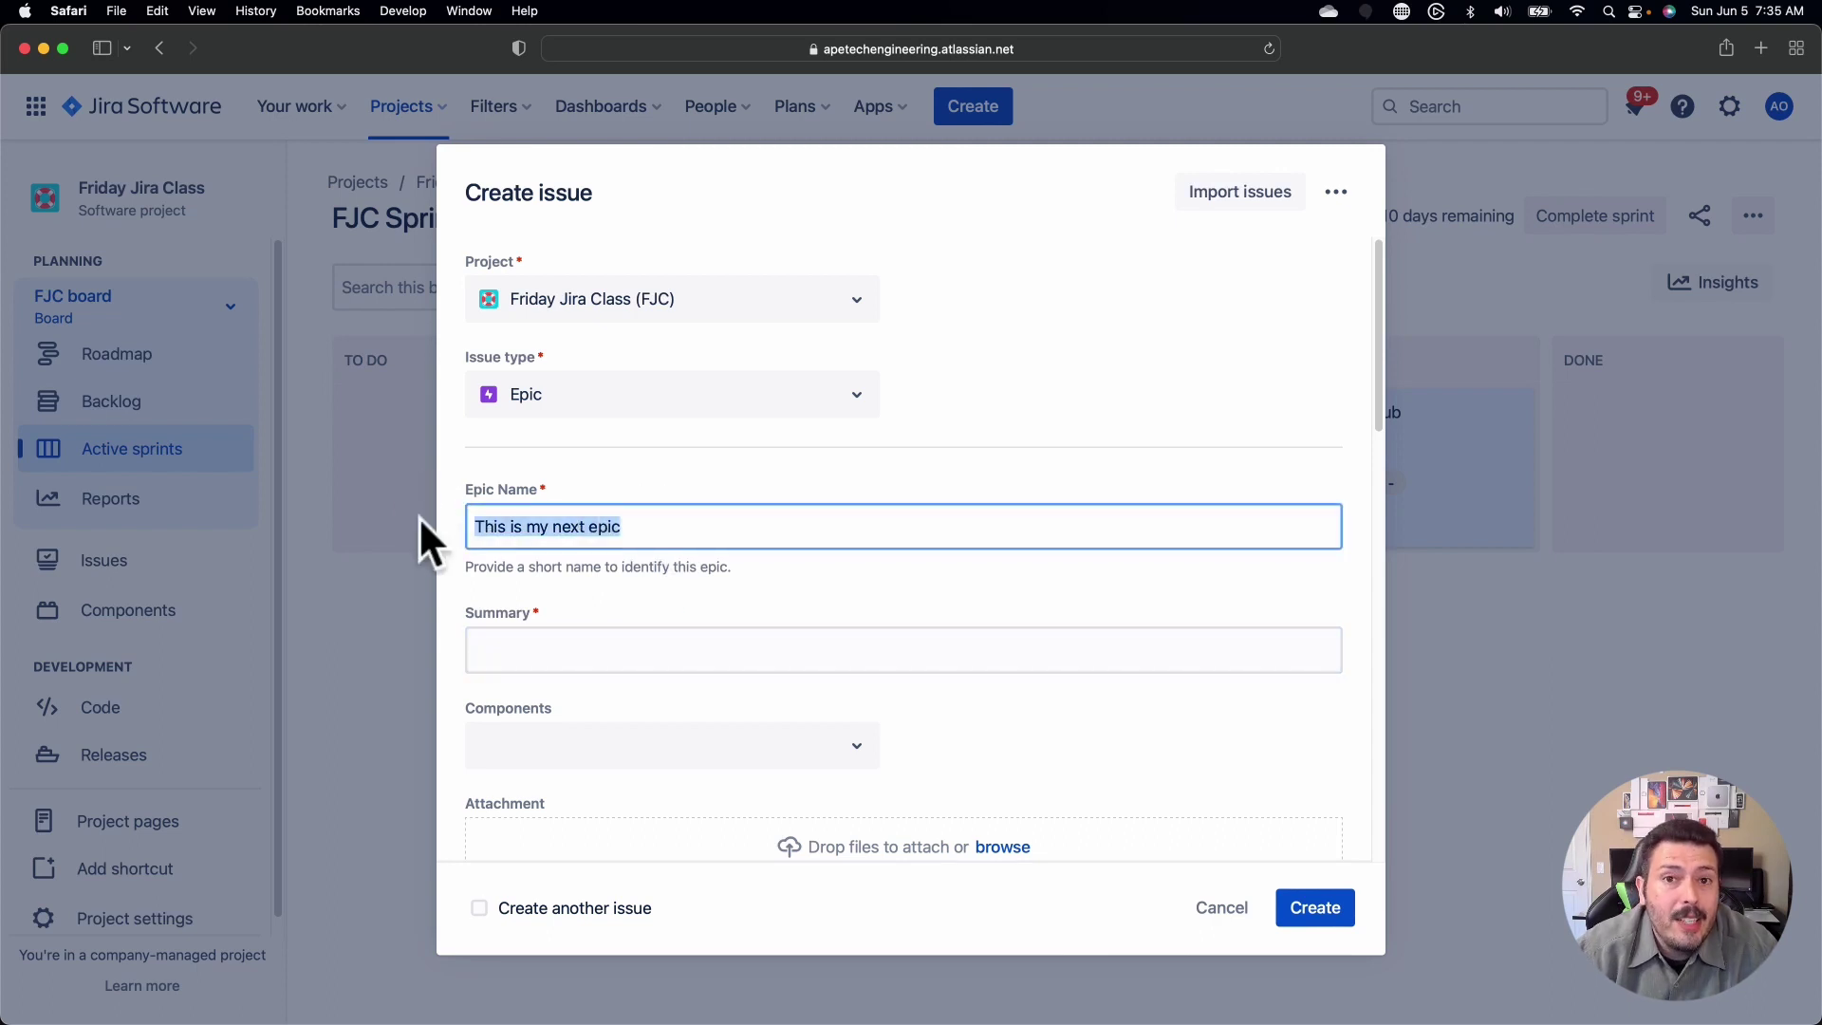
{"action": "left_click", "coordinate": [560, 651]}
{"action": "key", "text": "super+v"}
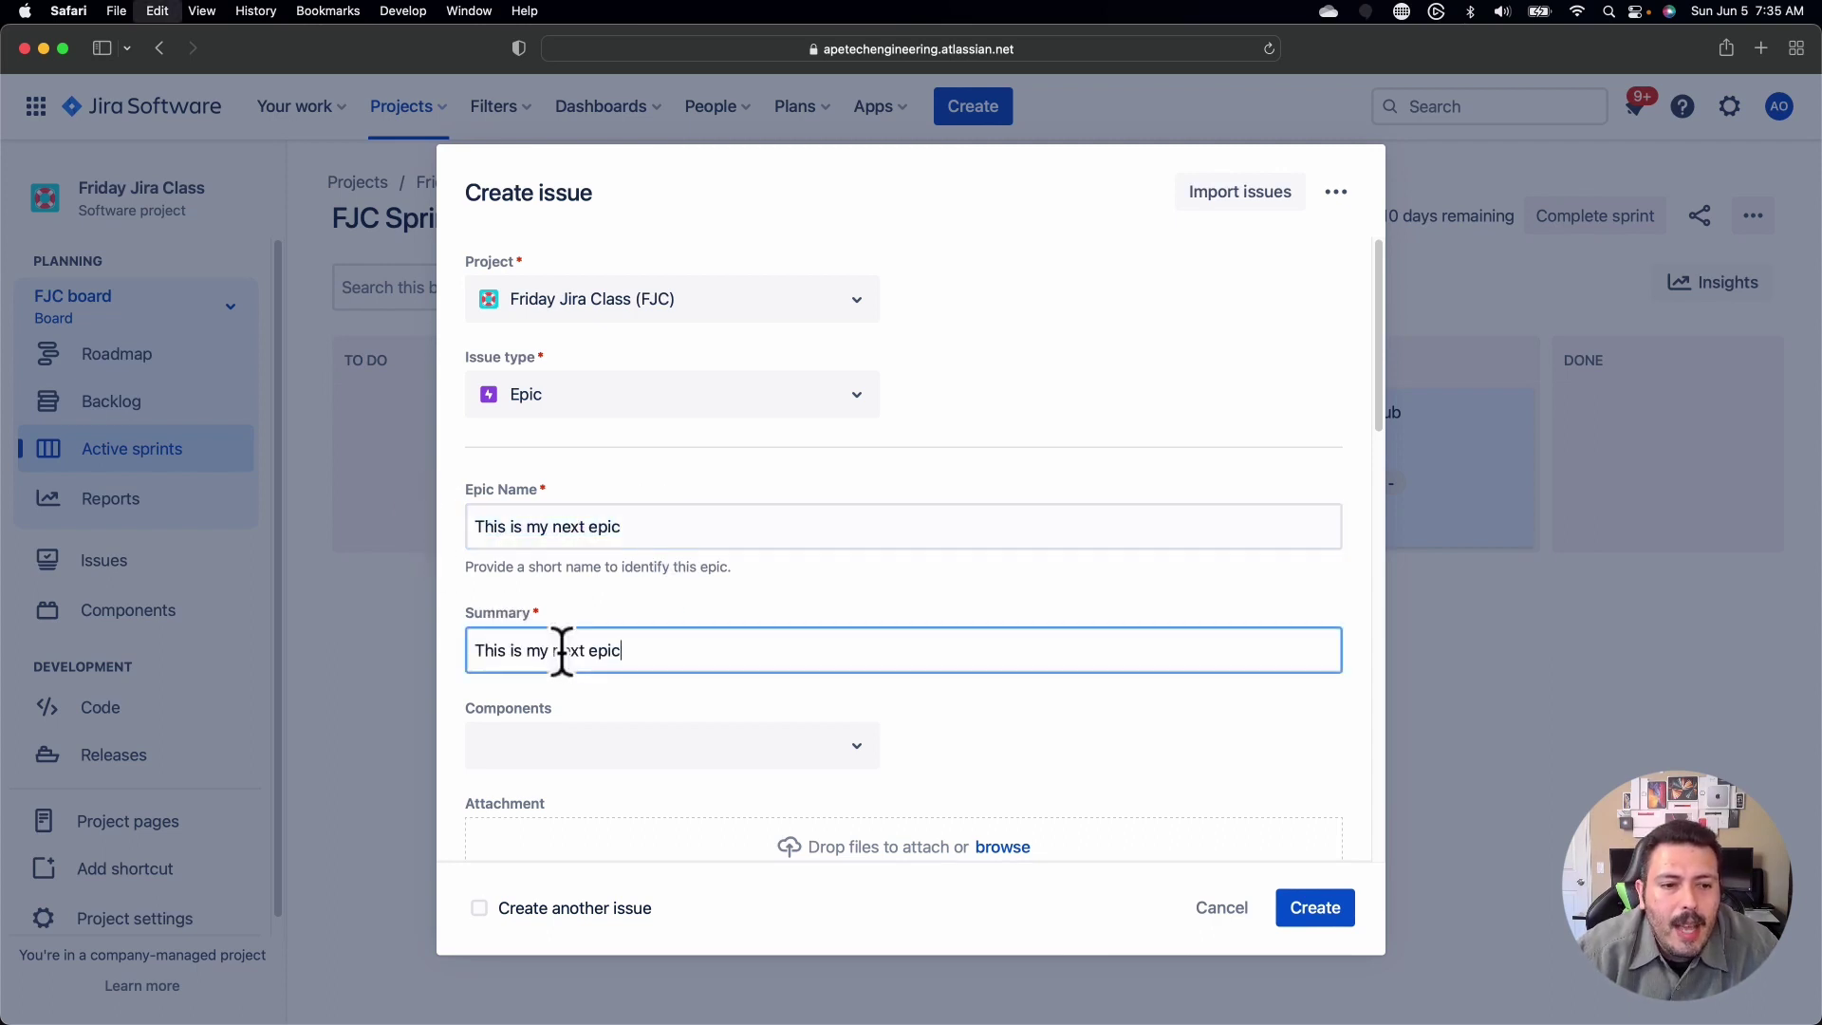
{"action": "left_click", "coordinate": [1319, 917]}
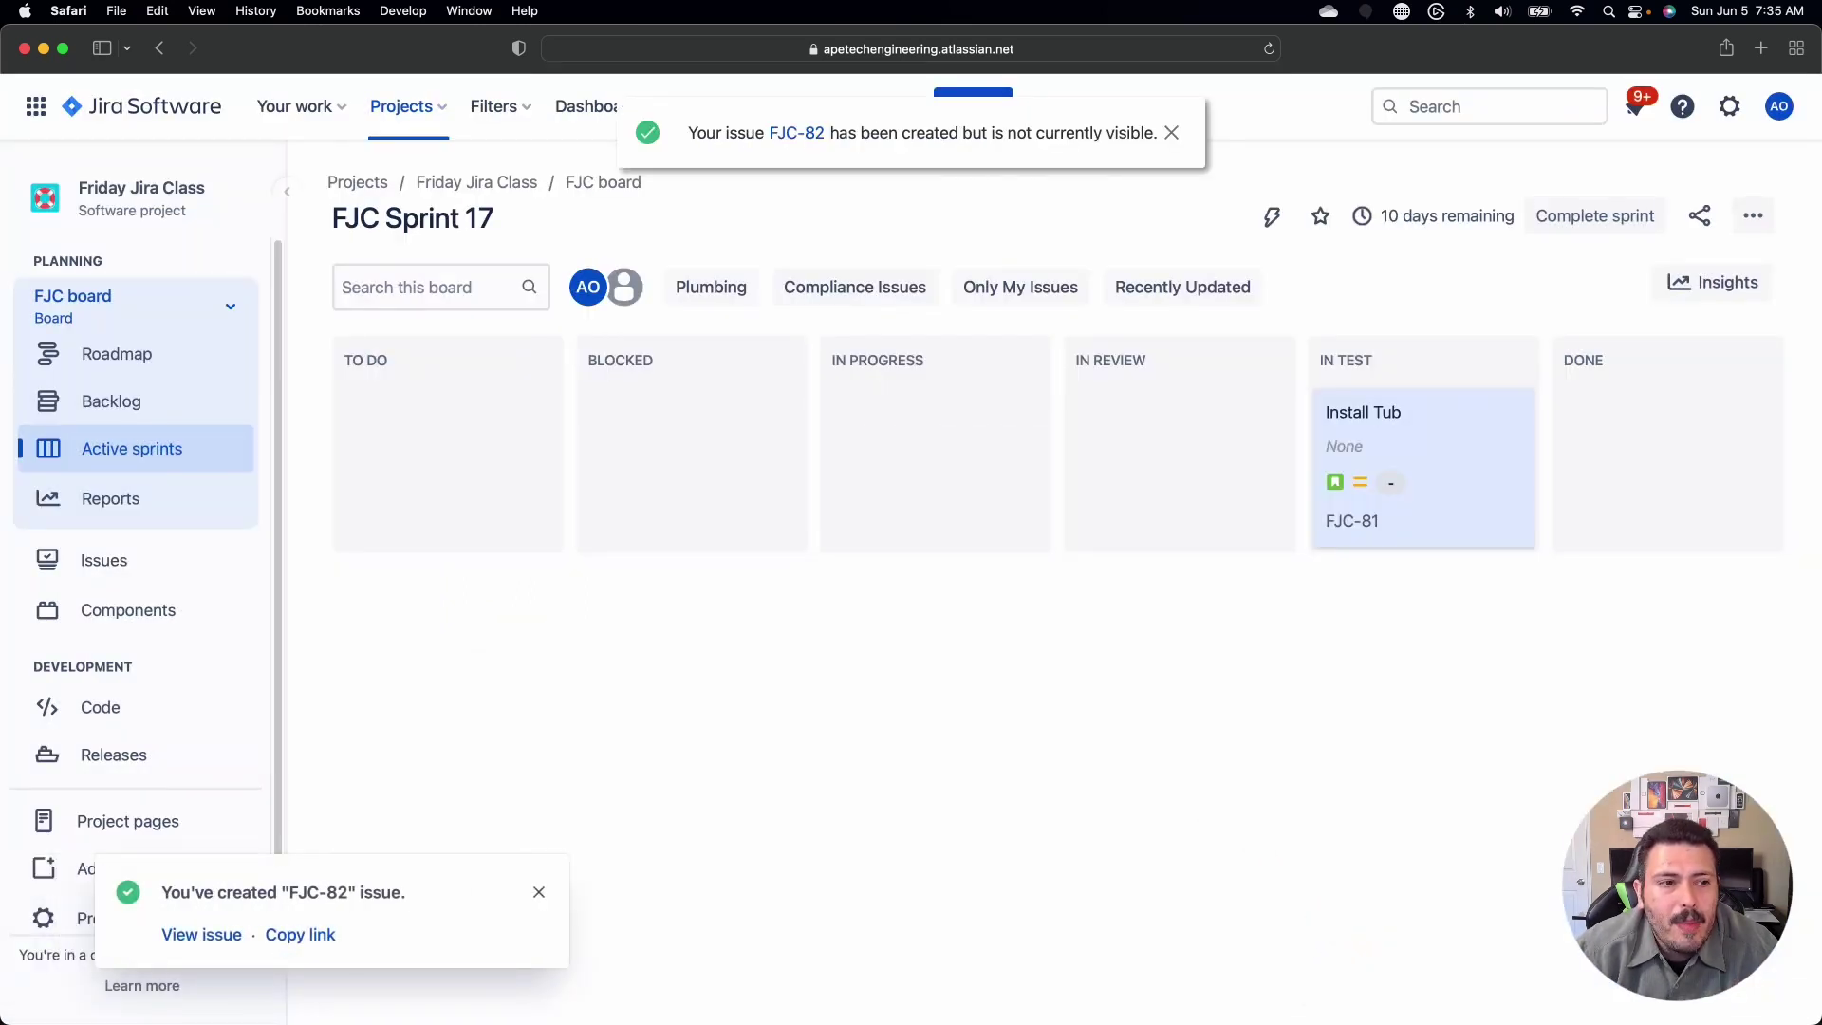
Step: On the Roadmap, add epic 'This is another great epic' as FJC-83
{"action": "left_click", "coordinate": [139, 370]}
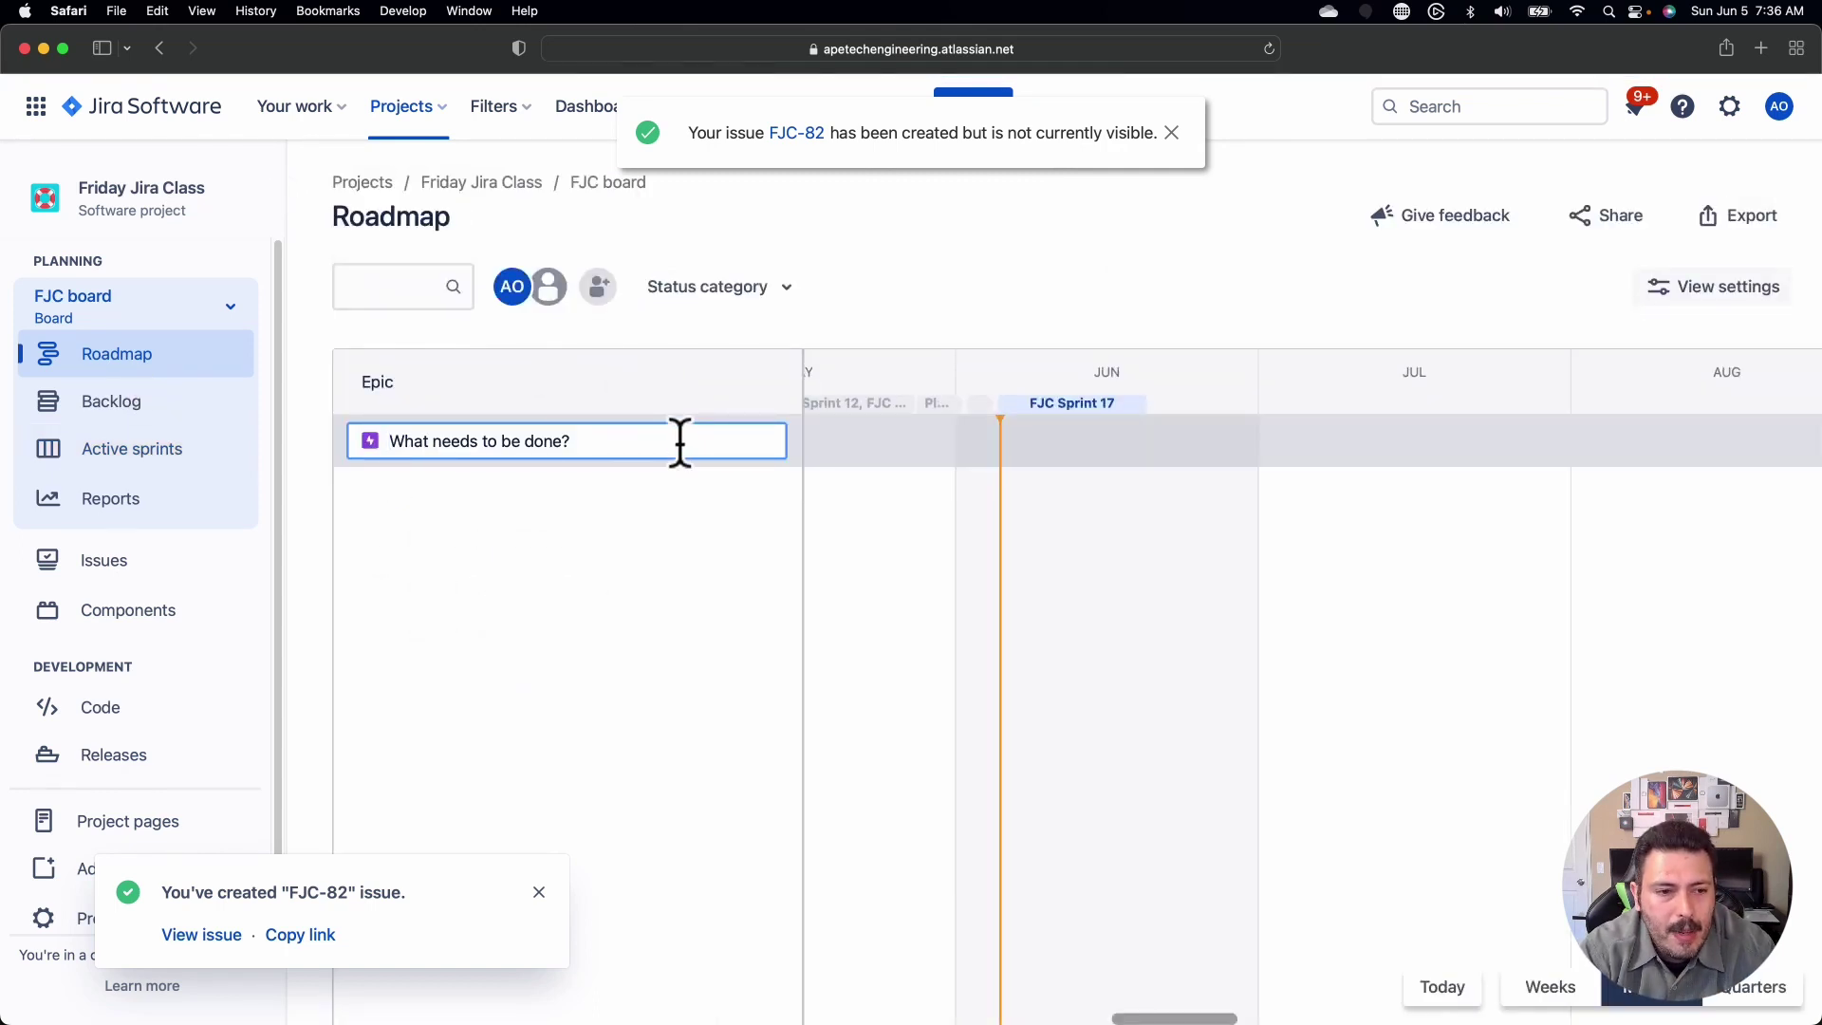
{"action": "type", "text": "This is anoth"}
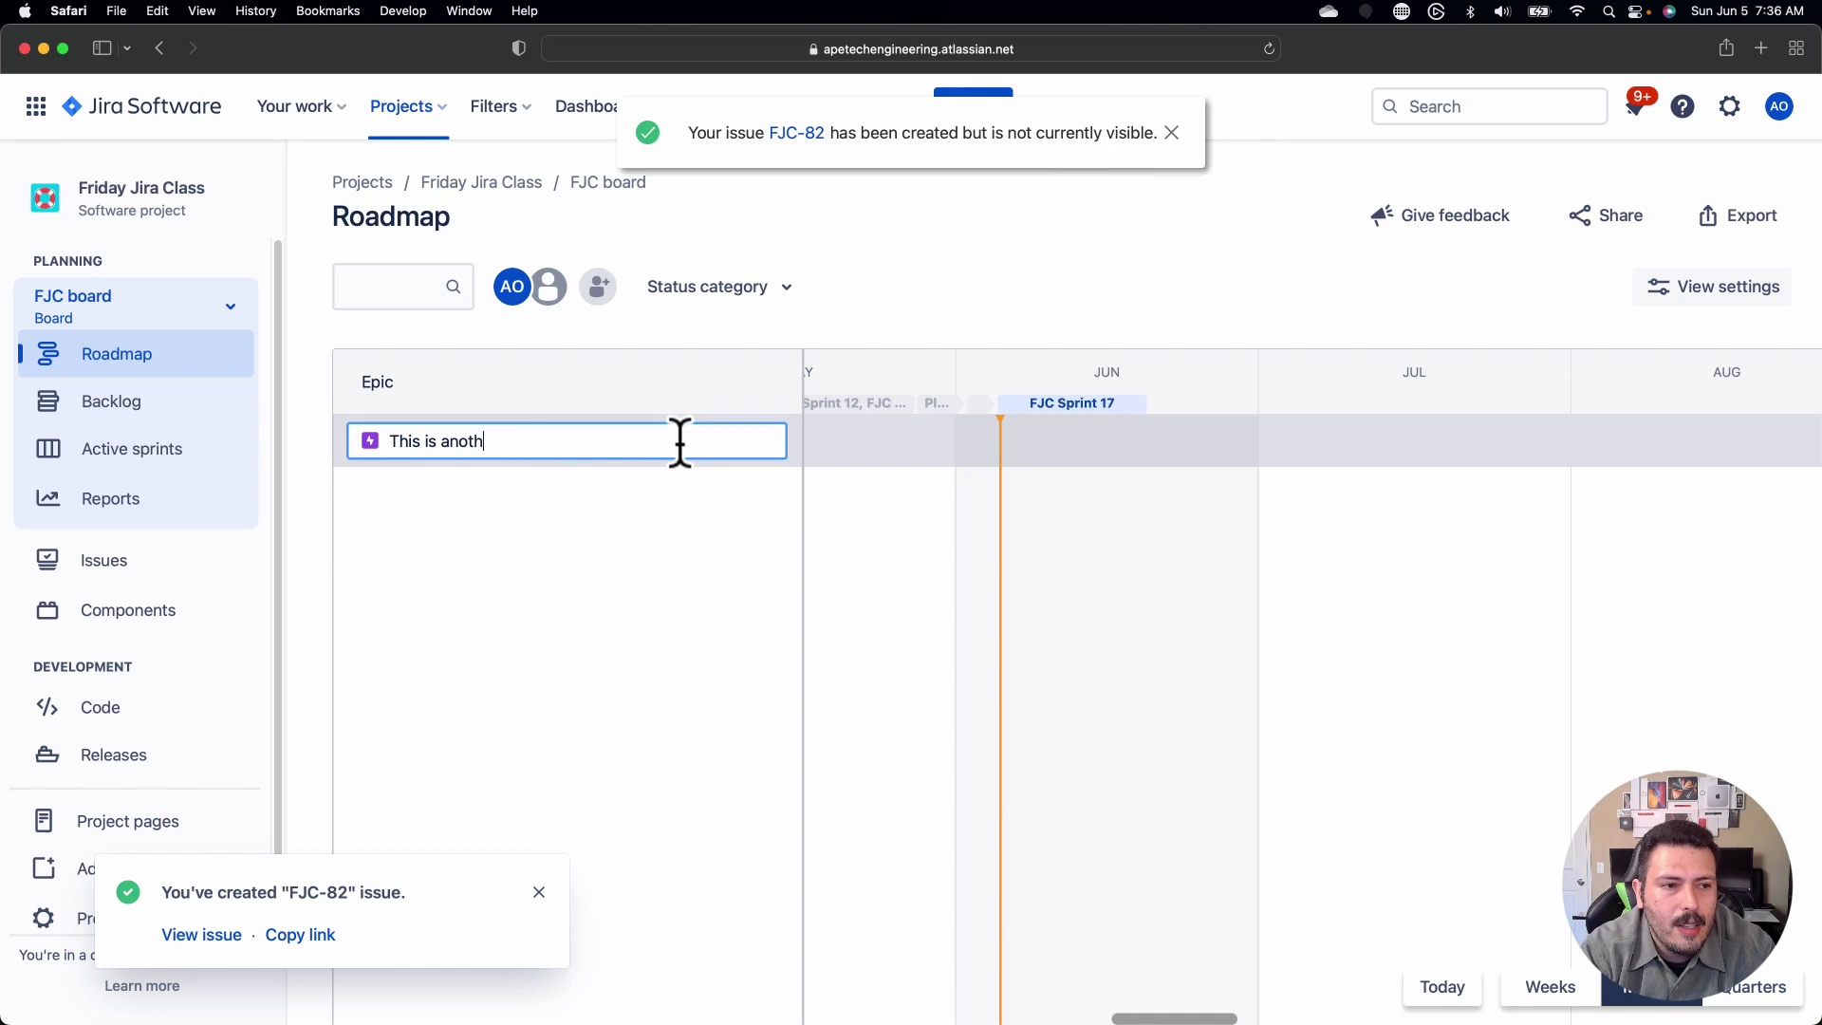
{"action": "type", "text": "er great epic"}
{"action": "key", "text": "Return"}
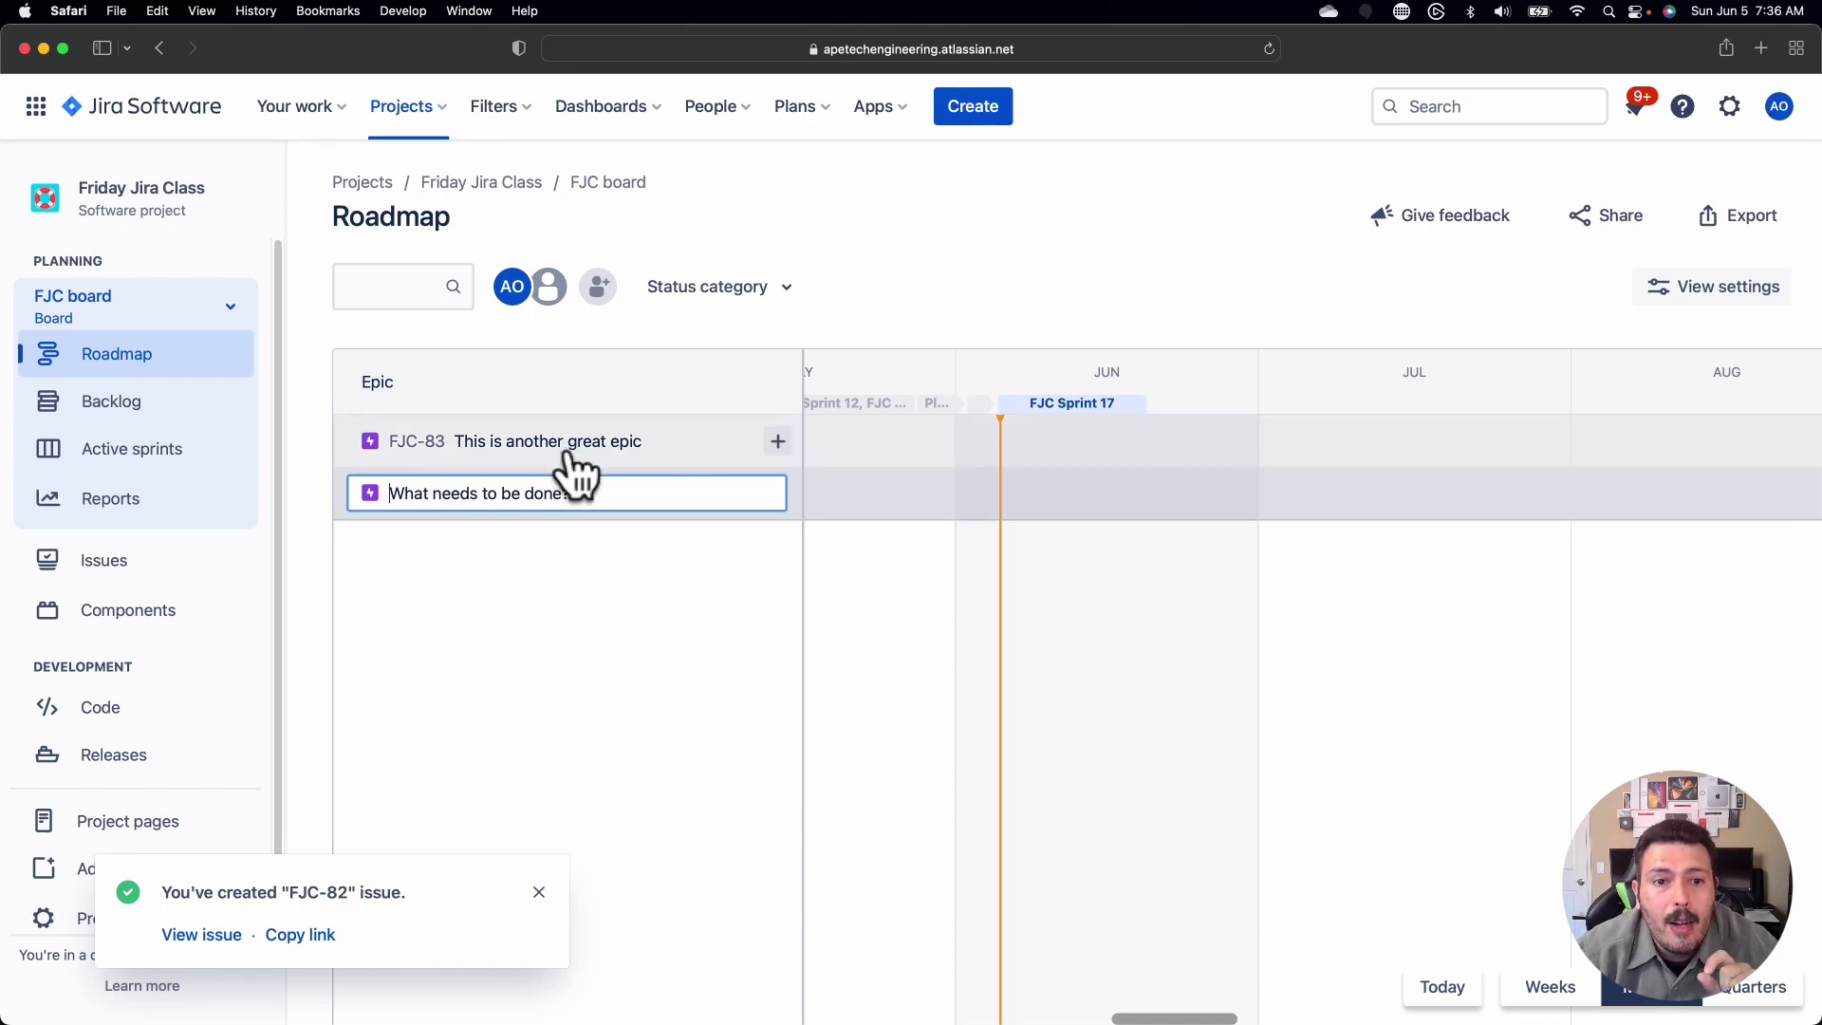
Step: Open FJC-83's detail panel and review its status, team, priority and epic name
{"action": "left_click", "coordinate": [509, 442]}
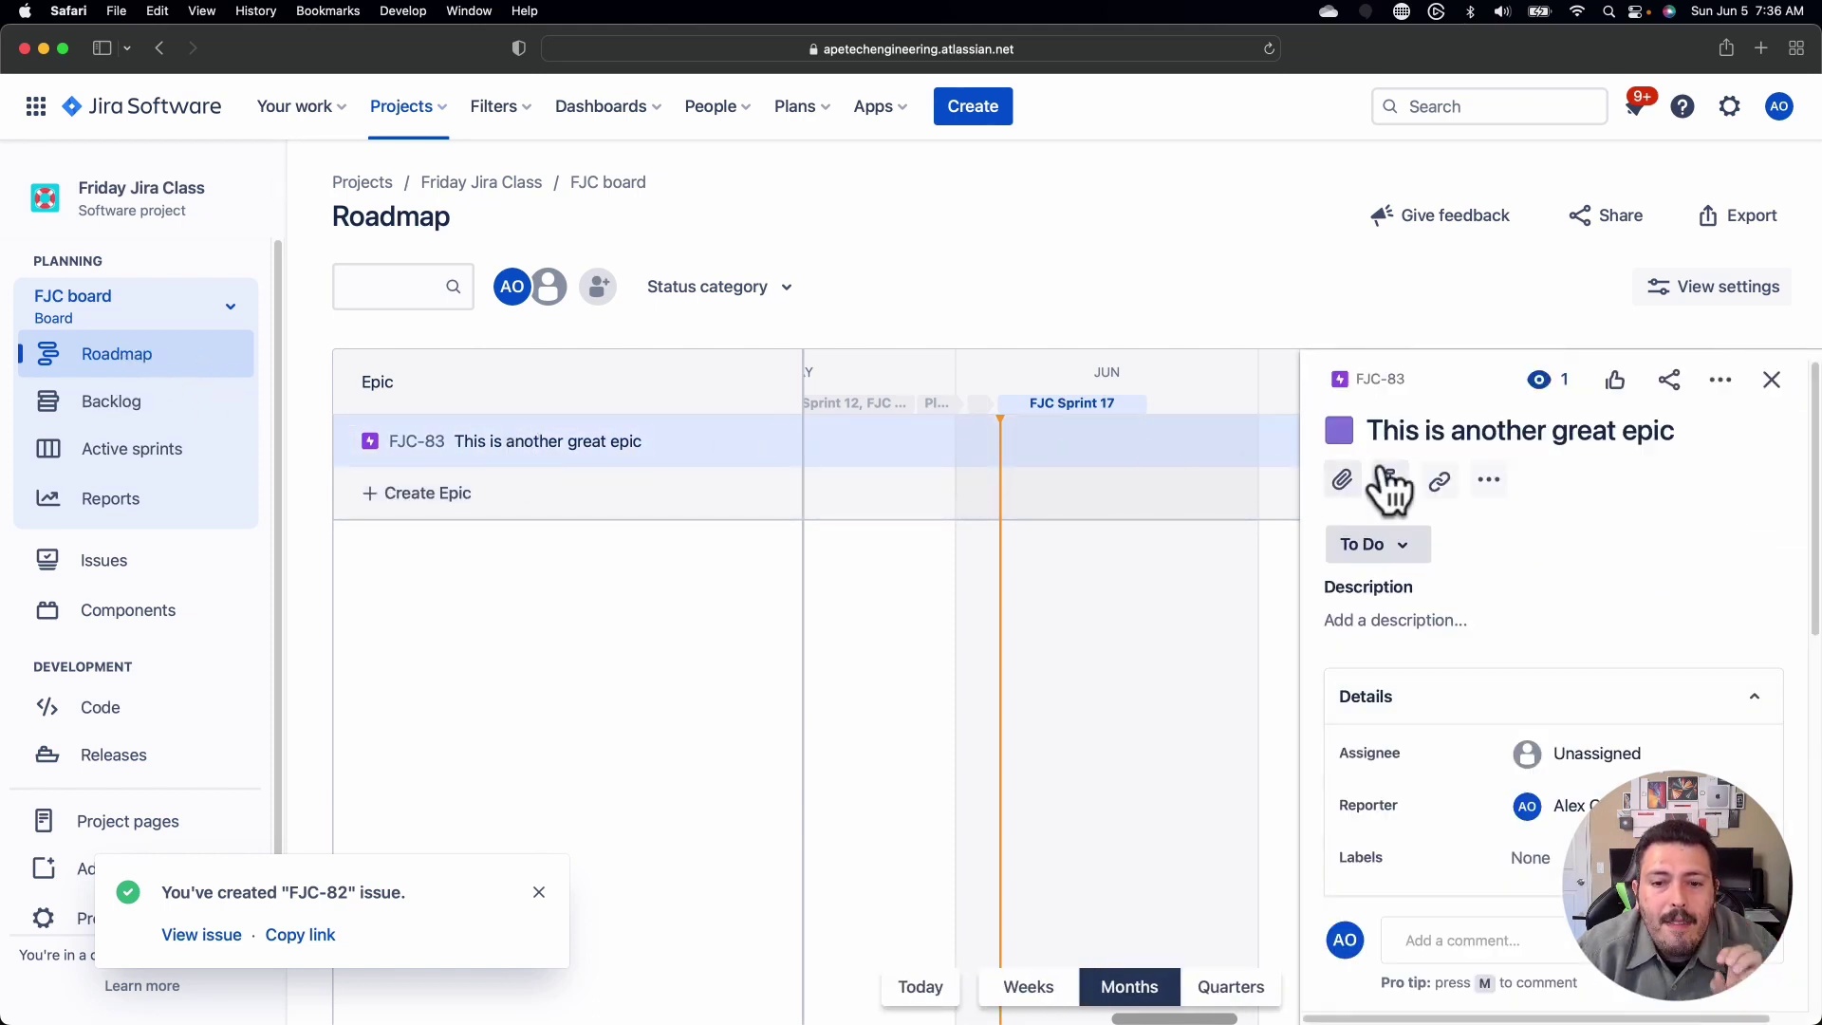
{"action": "scroll", "coordinate": [1666, 491], "scroll_direction": "down", "scroll_amount": 4}
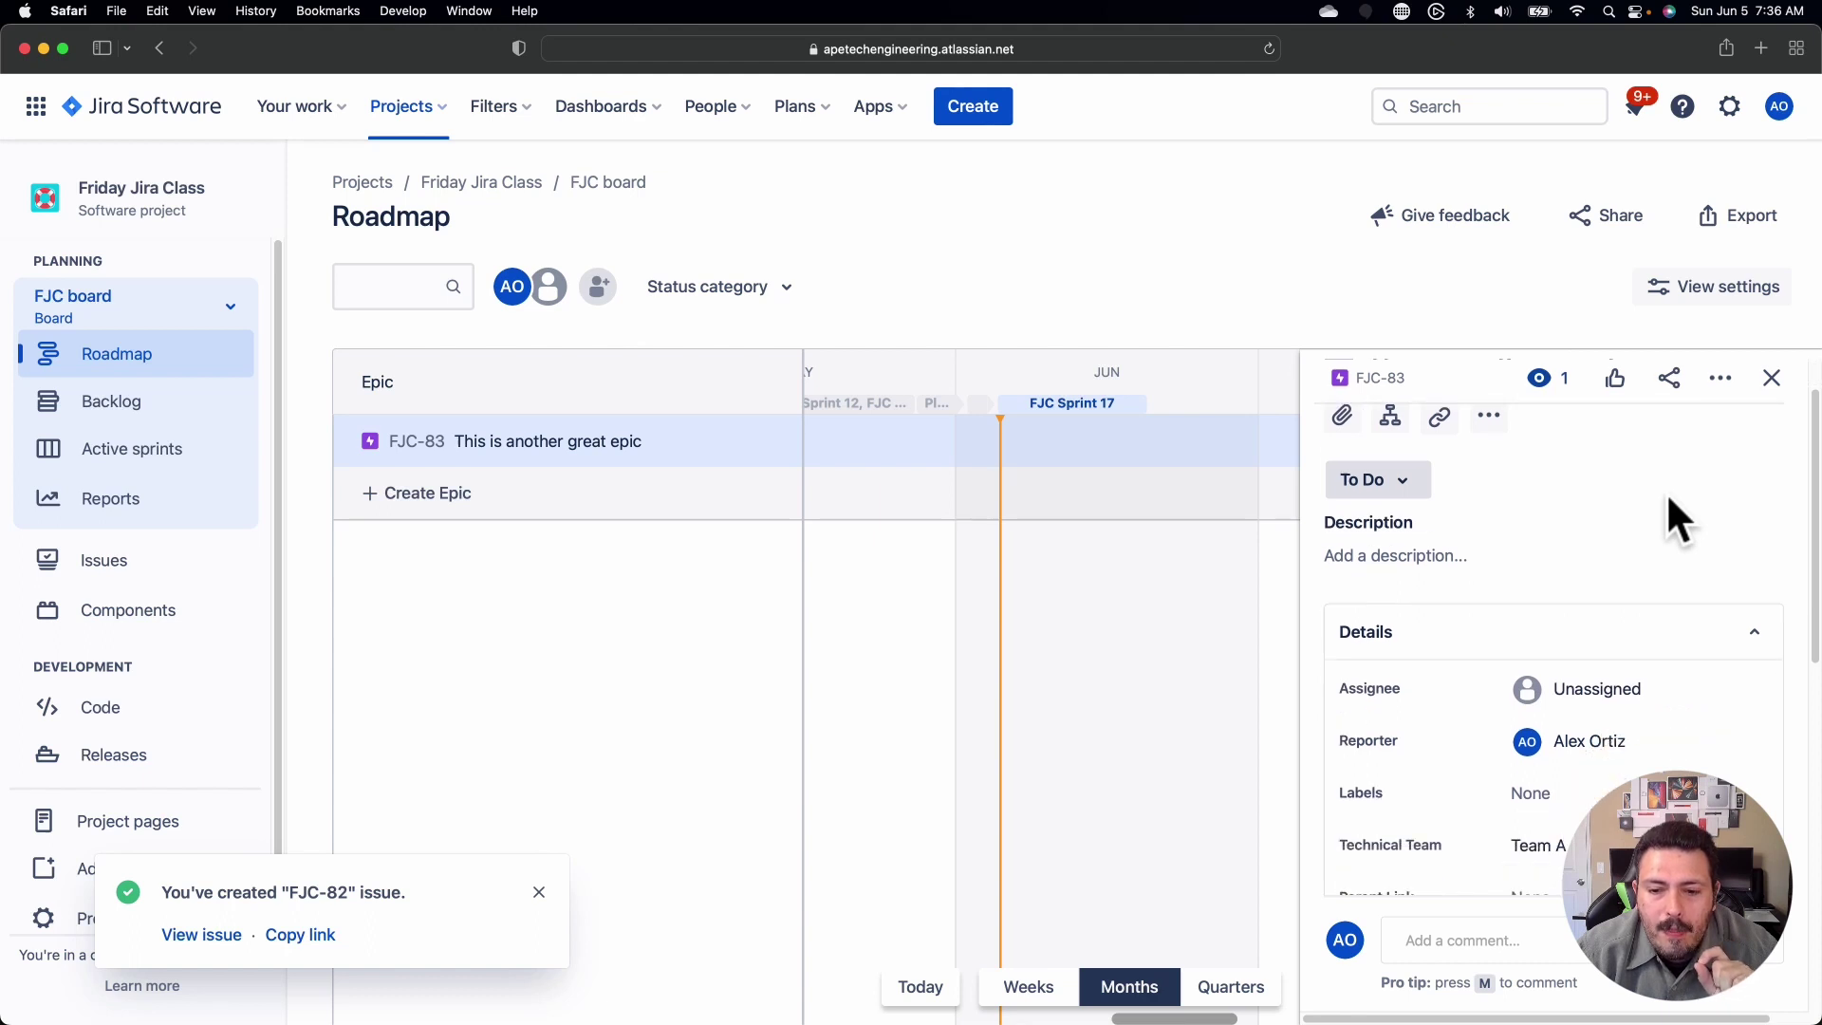
{"action": "scroll", "coordinate": [1537, 806], "scroll_direction": "down", "scroll_amount": 1}
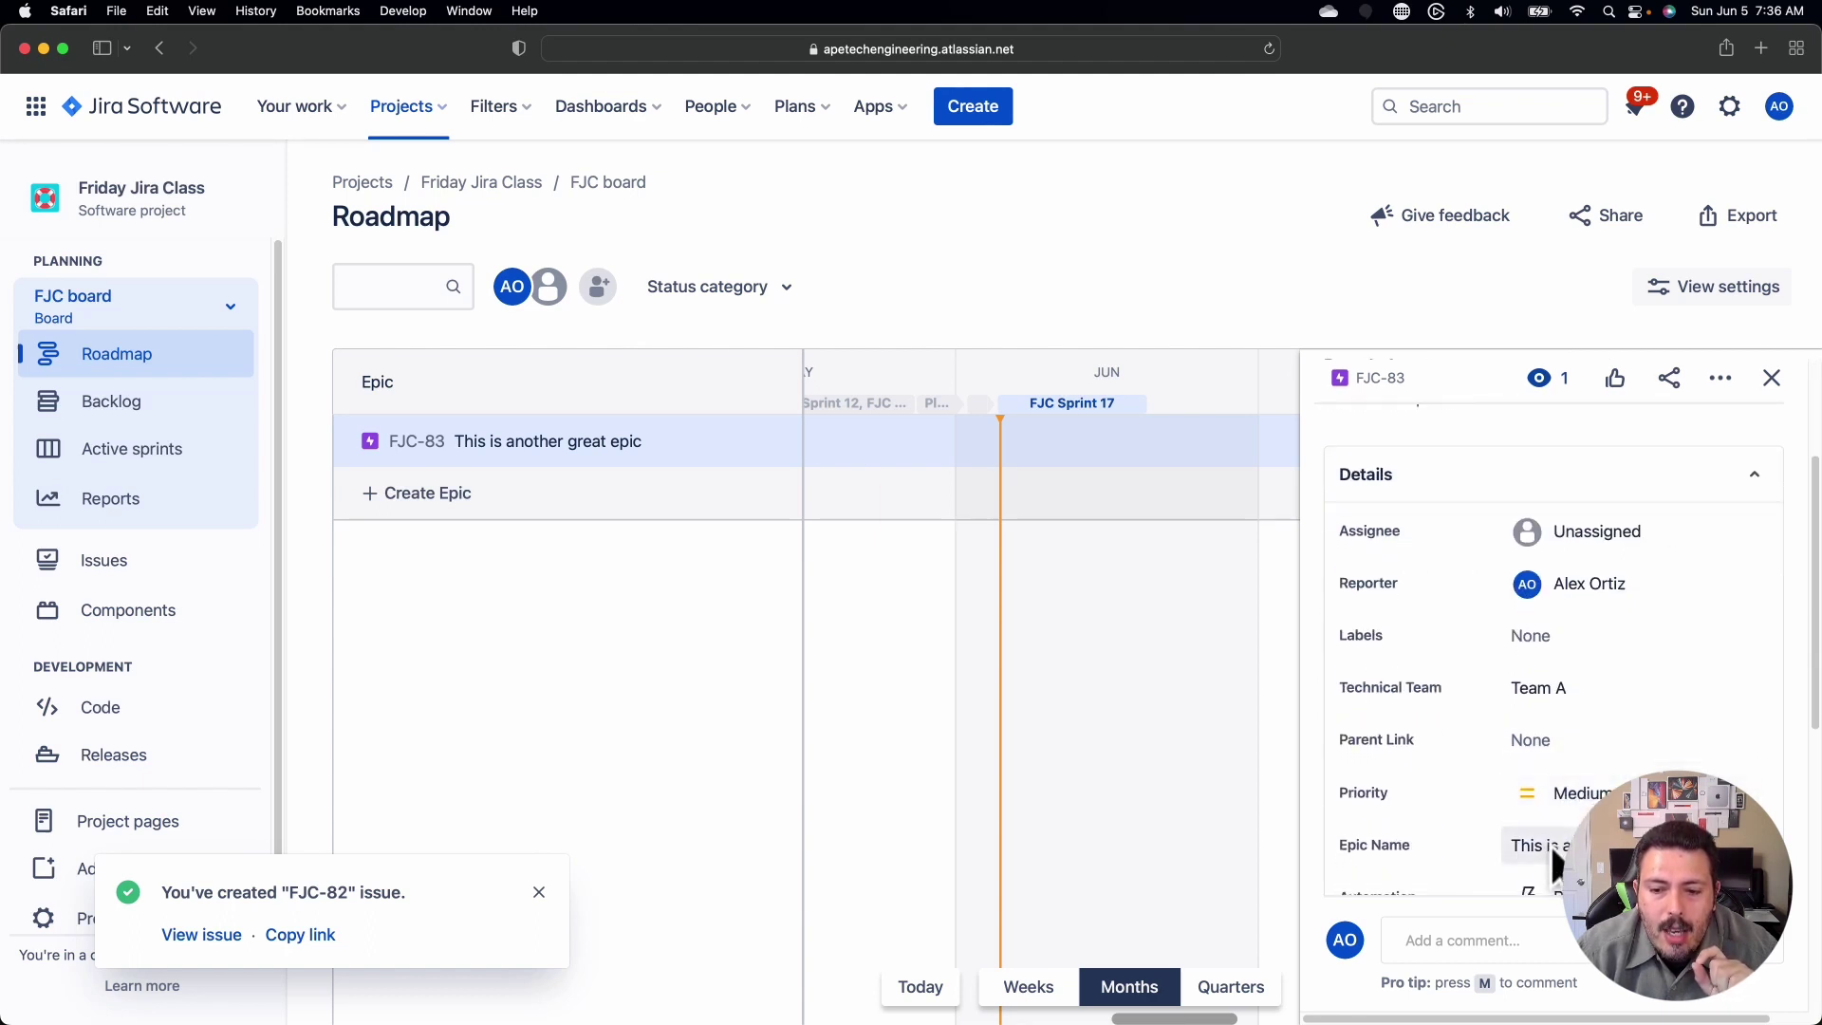
{"action": "scroll", "coordinate": [1403, 459], "scroll_direction": "up", "scroll_amount": 5}
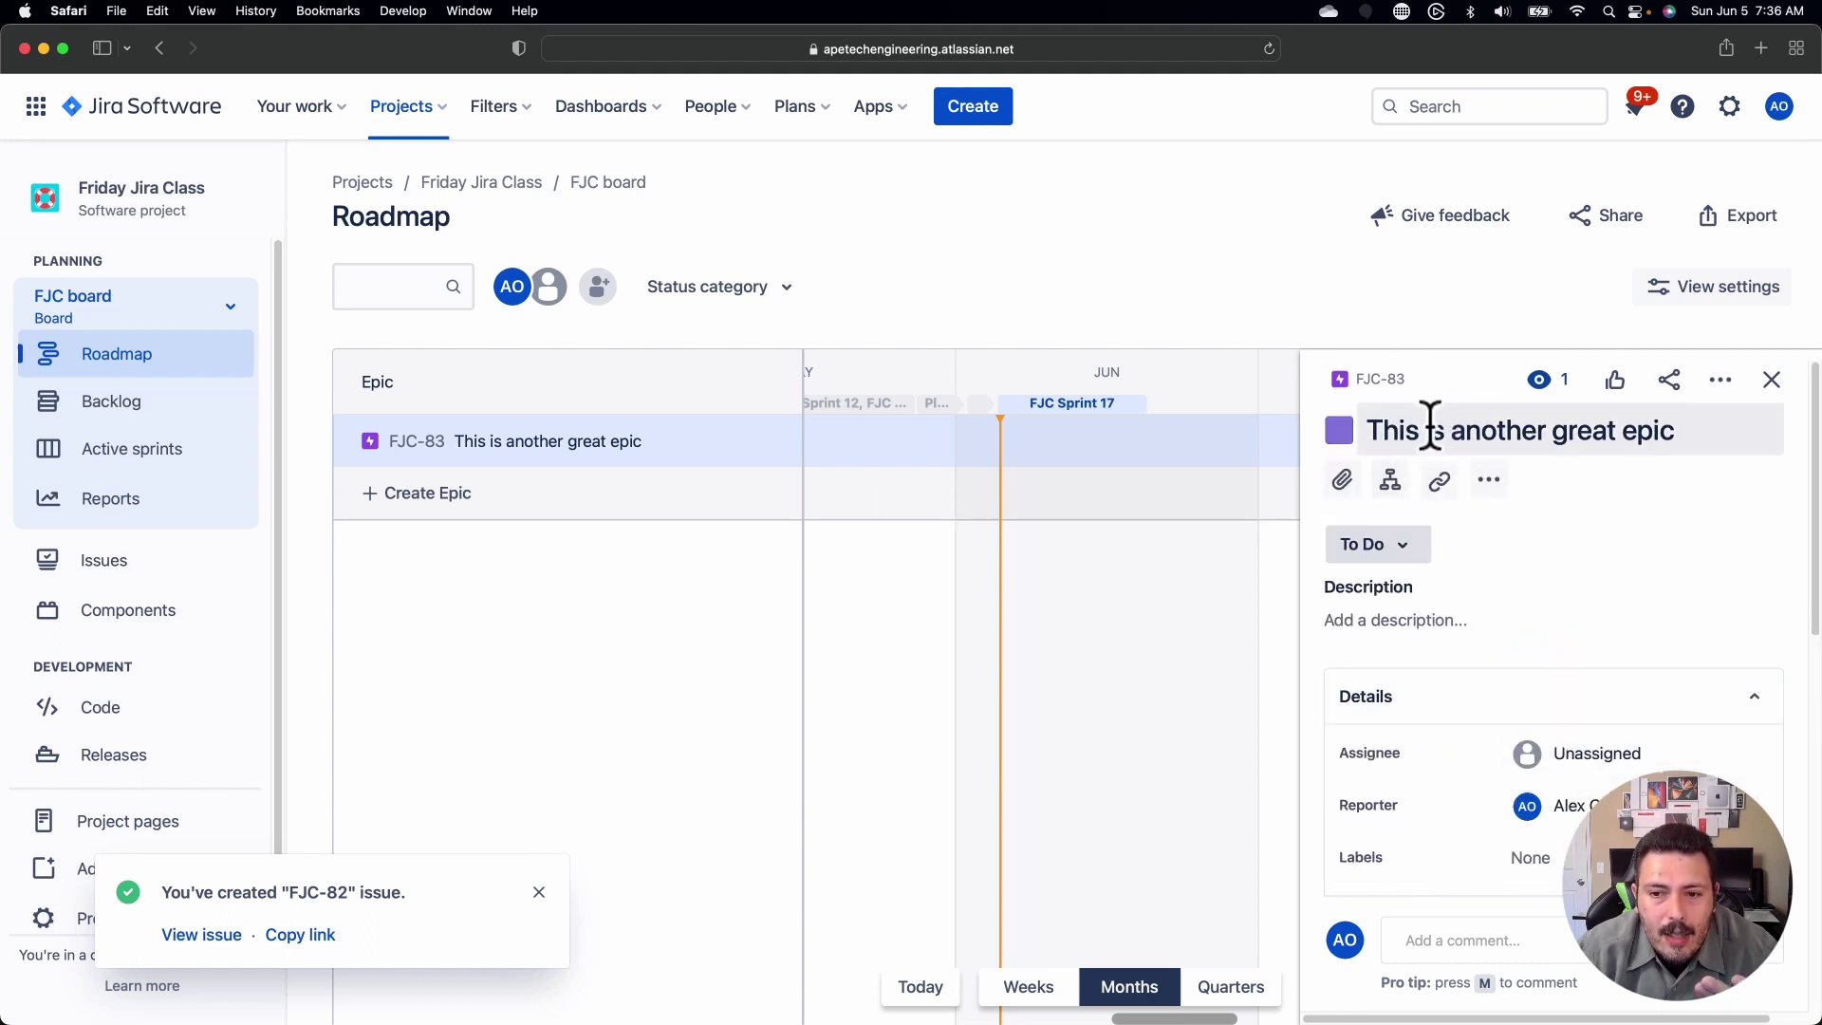
{"action": "scroll", "coordinate": [1526, 570], "scroll_direction": "down", "scroll_amount": 10}
{"action": "scroll", "coordinate": [1512, 691], "scroll_direction": "up", "scroll_amount": 3}
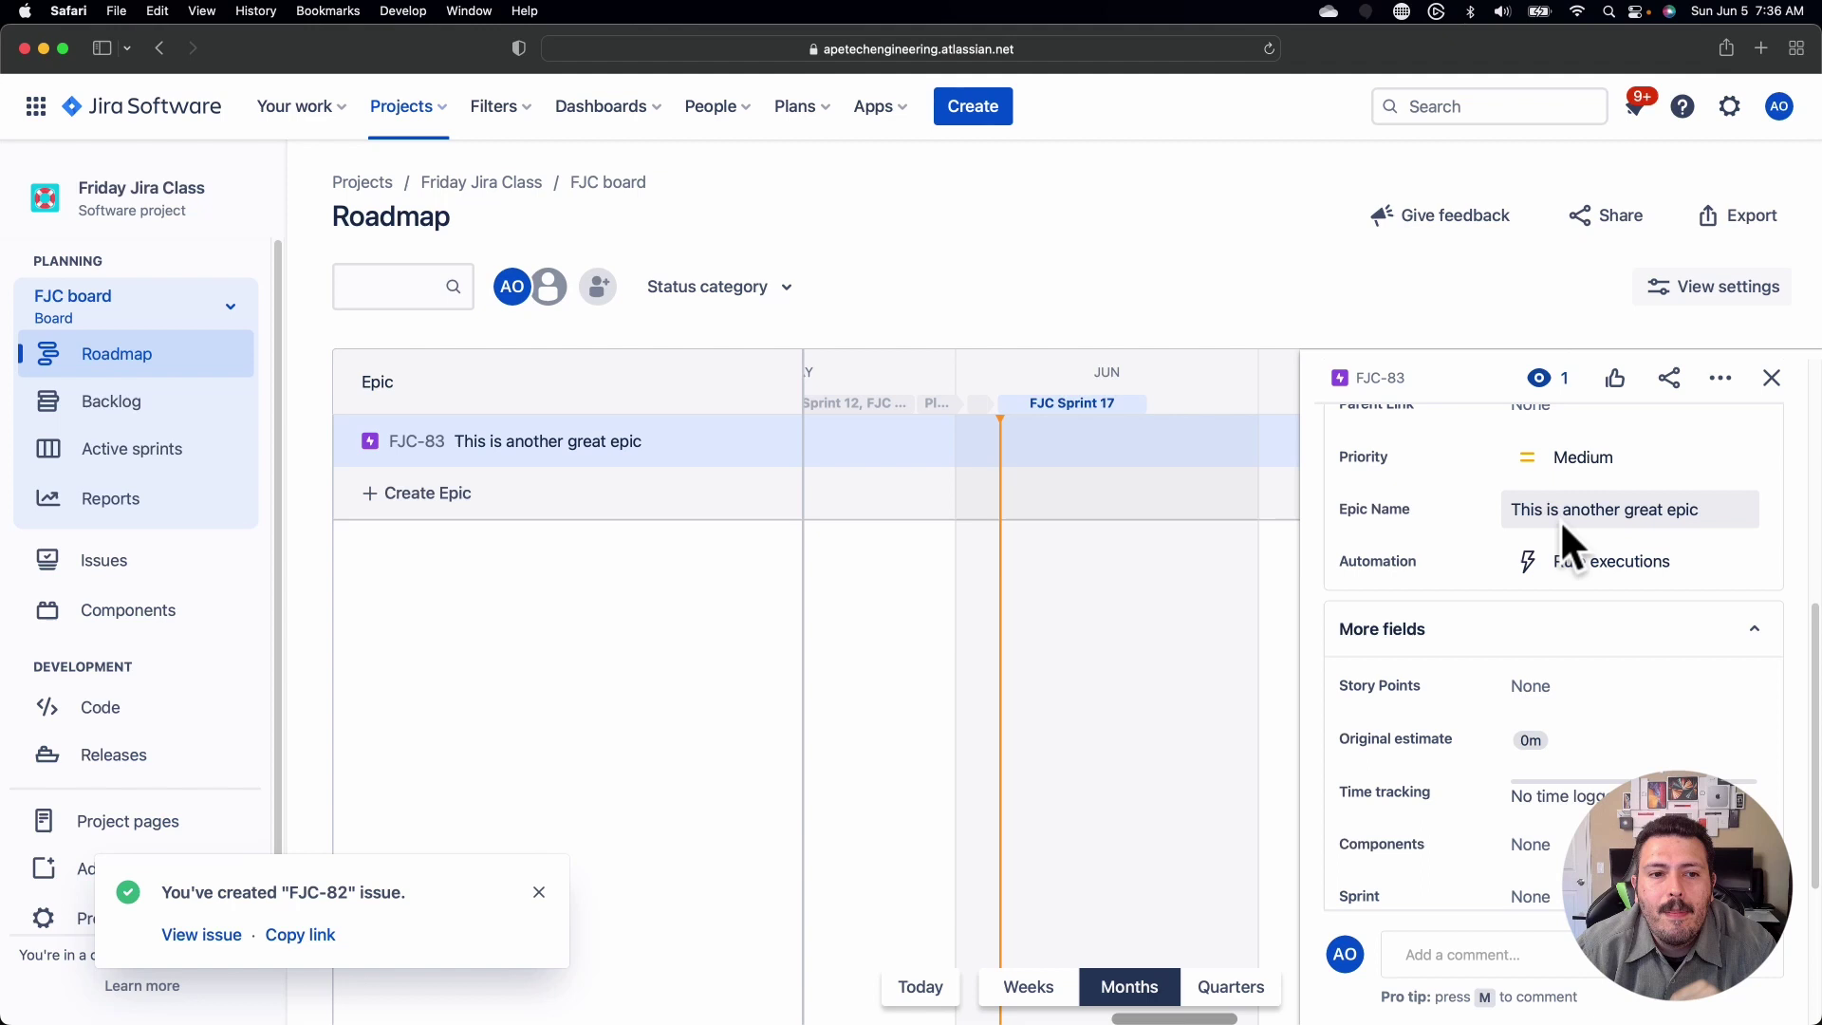
Step: Confirm 'This is another great epic' appears in the Backlog's Epics panel, then return to Roadmap
{"action": "left_click", "coordinate": [112, 406]}
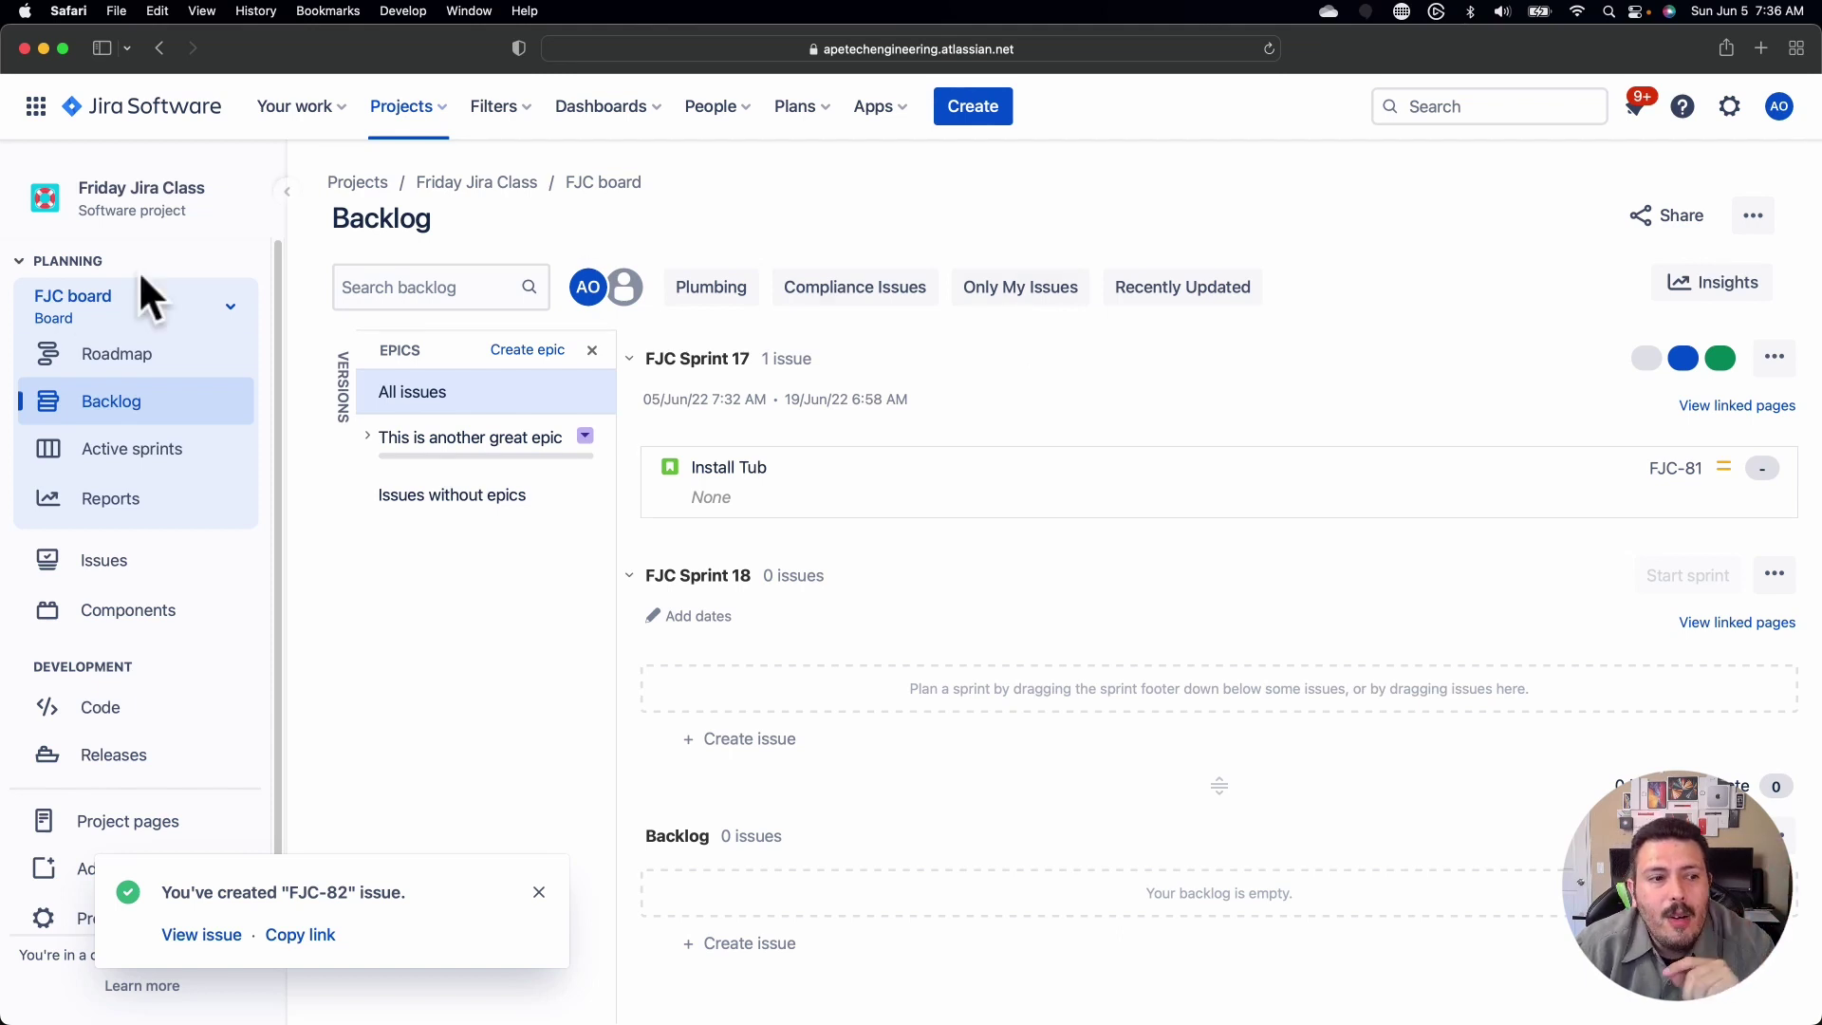
{"action": "left_click", "coordinate": [117, 361]}
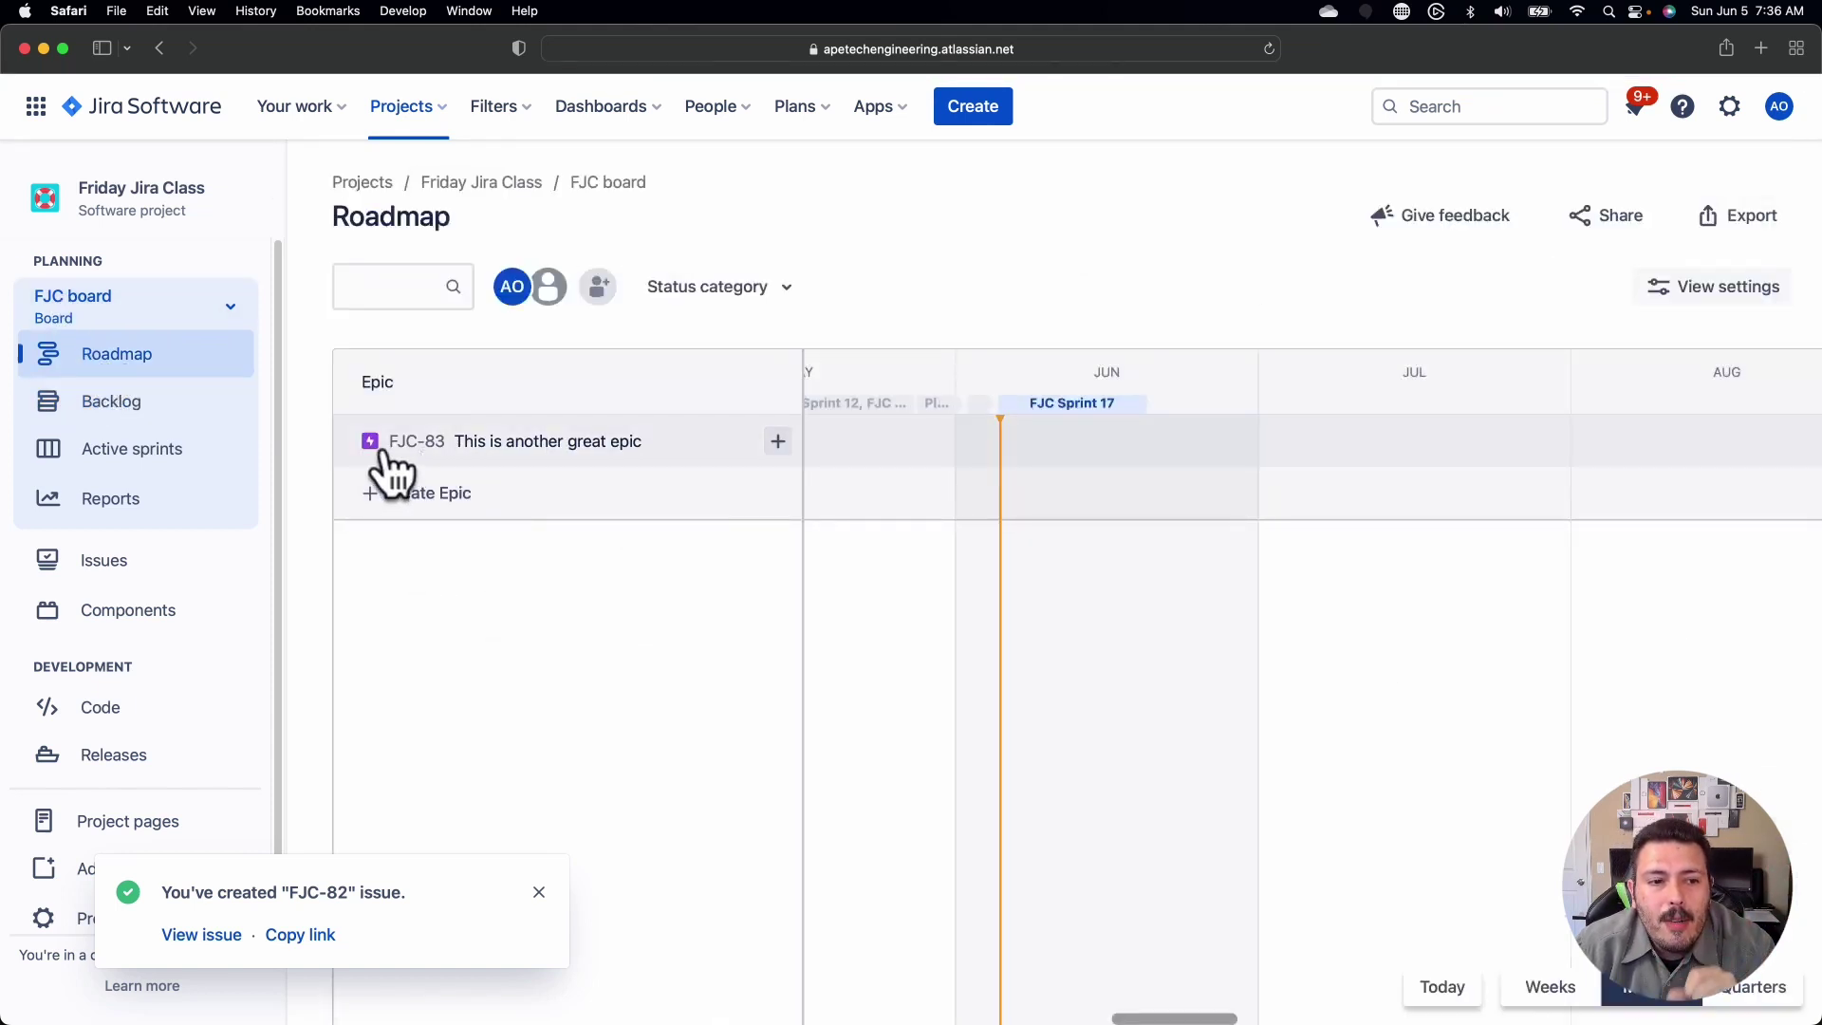
Step: Open FJC-83's side panel, scroll to Details, and close the 'You've created FJC-82' notification
{"action": "left_click", "coordinate": [580, 452]}
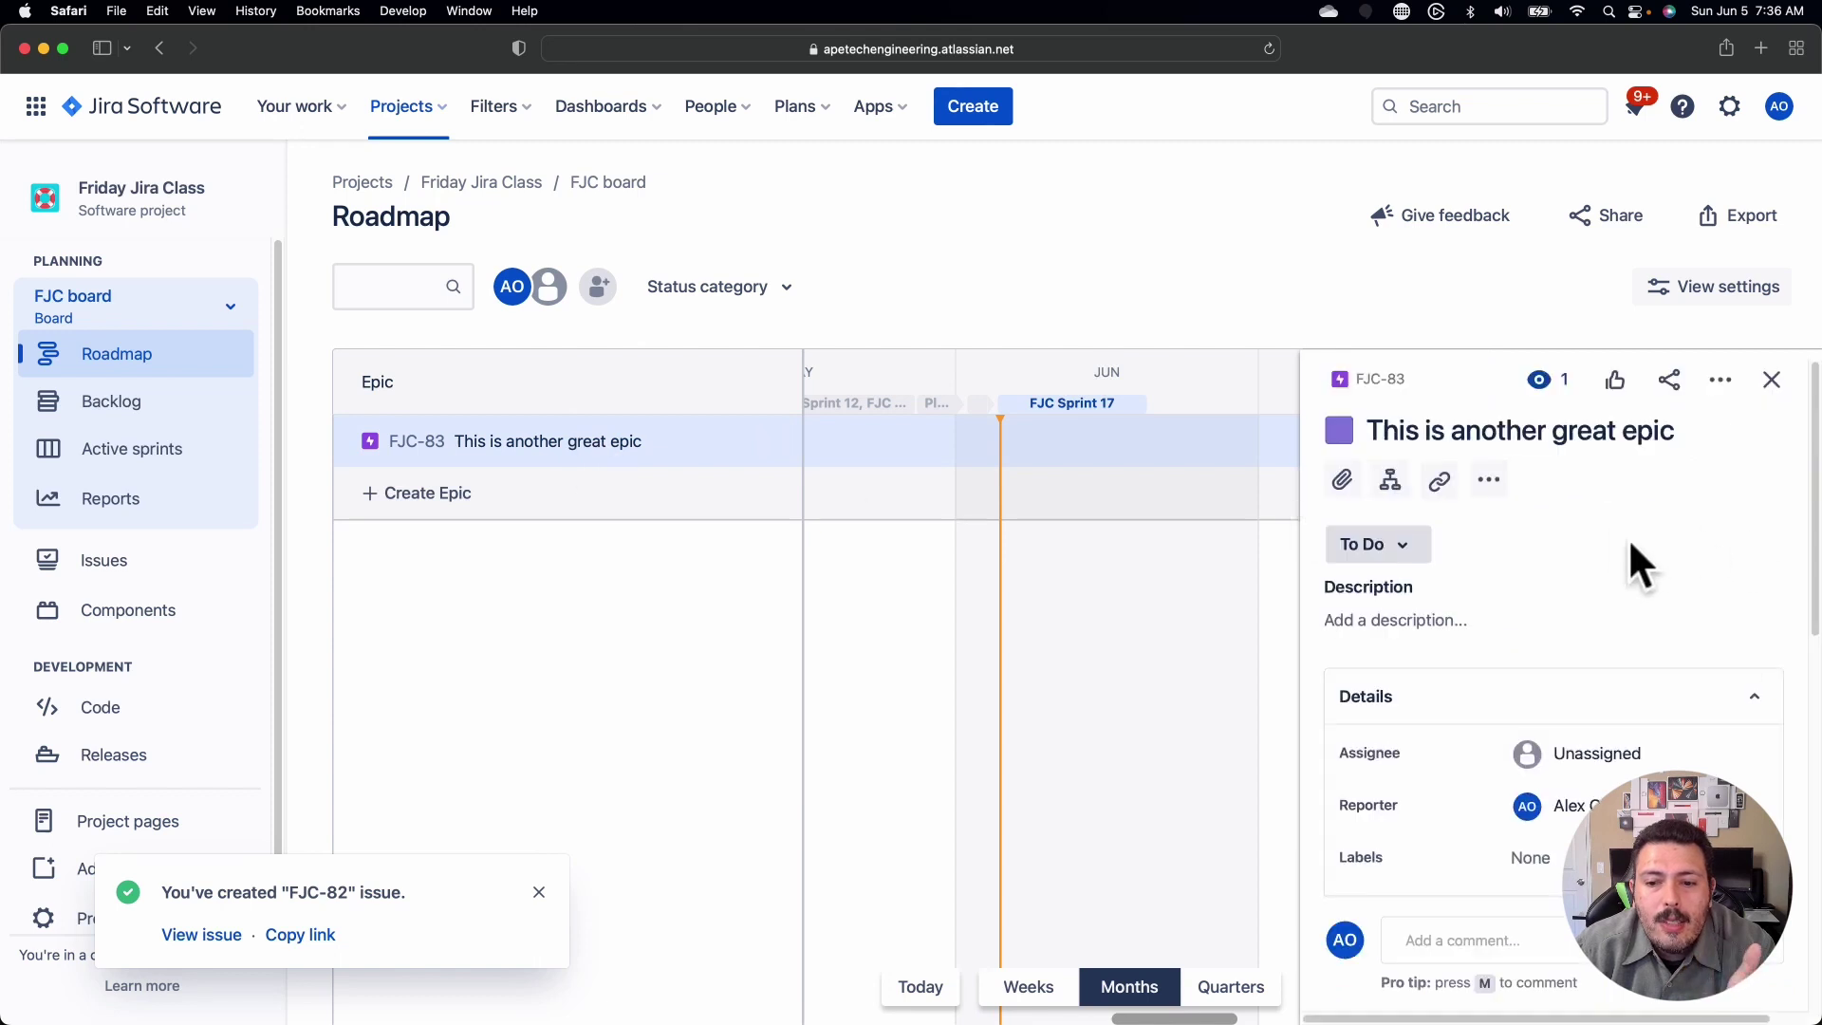
{"action": "scroll", "coordinate": [1626, 559], "scroll_direction": "down", "scroll_amount": 5}
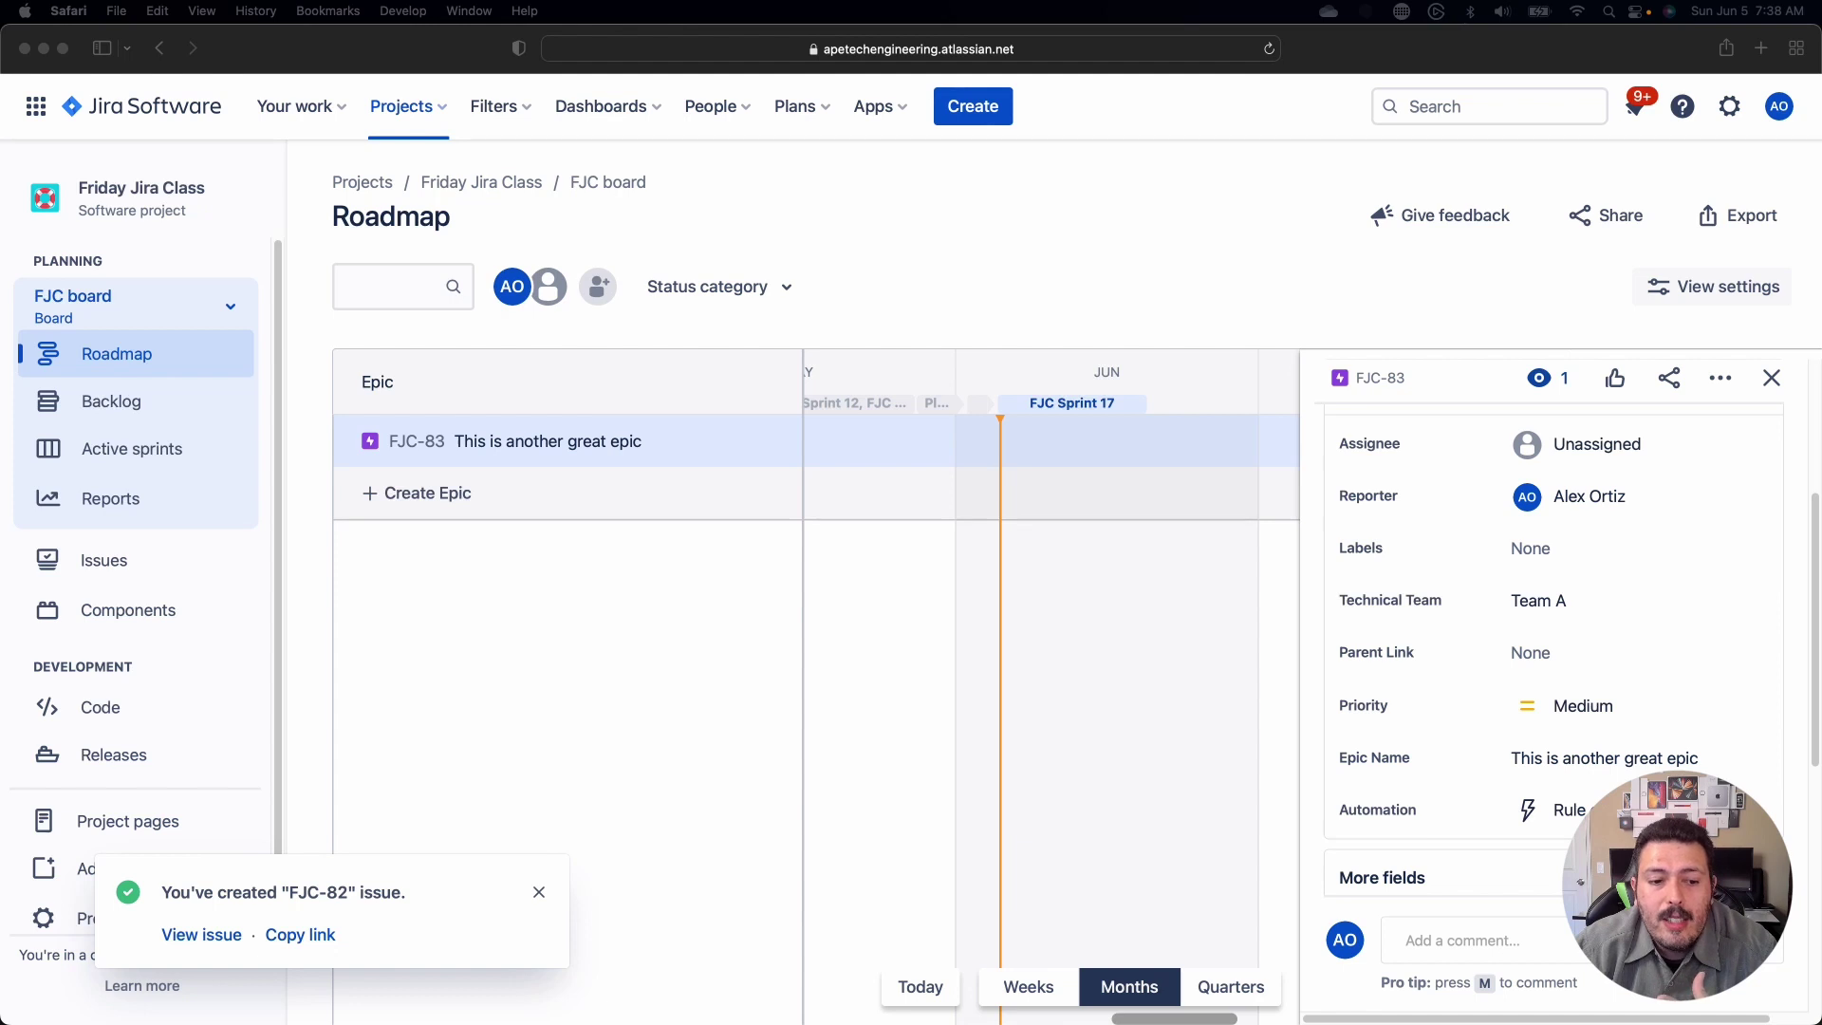
{"action": "left_click", "coordinate": [543, 885]}
{"action": "left_click", "coordinate": [543, 886]}
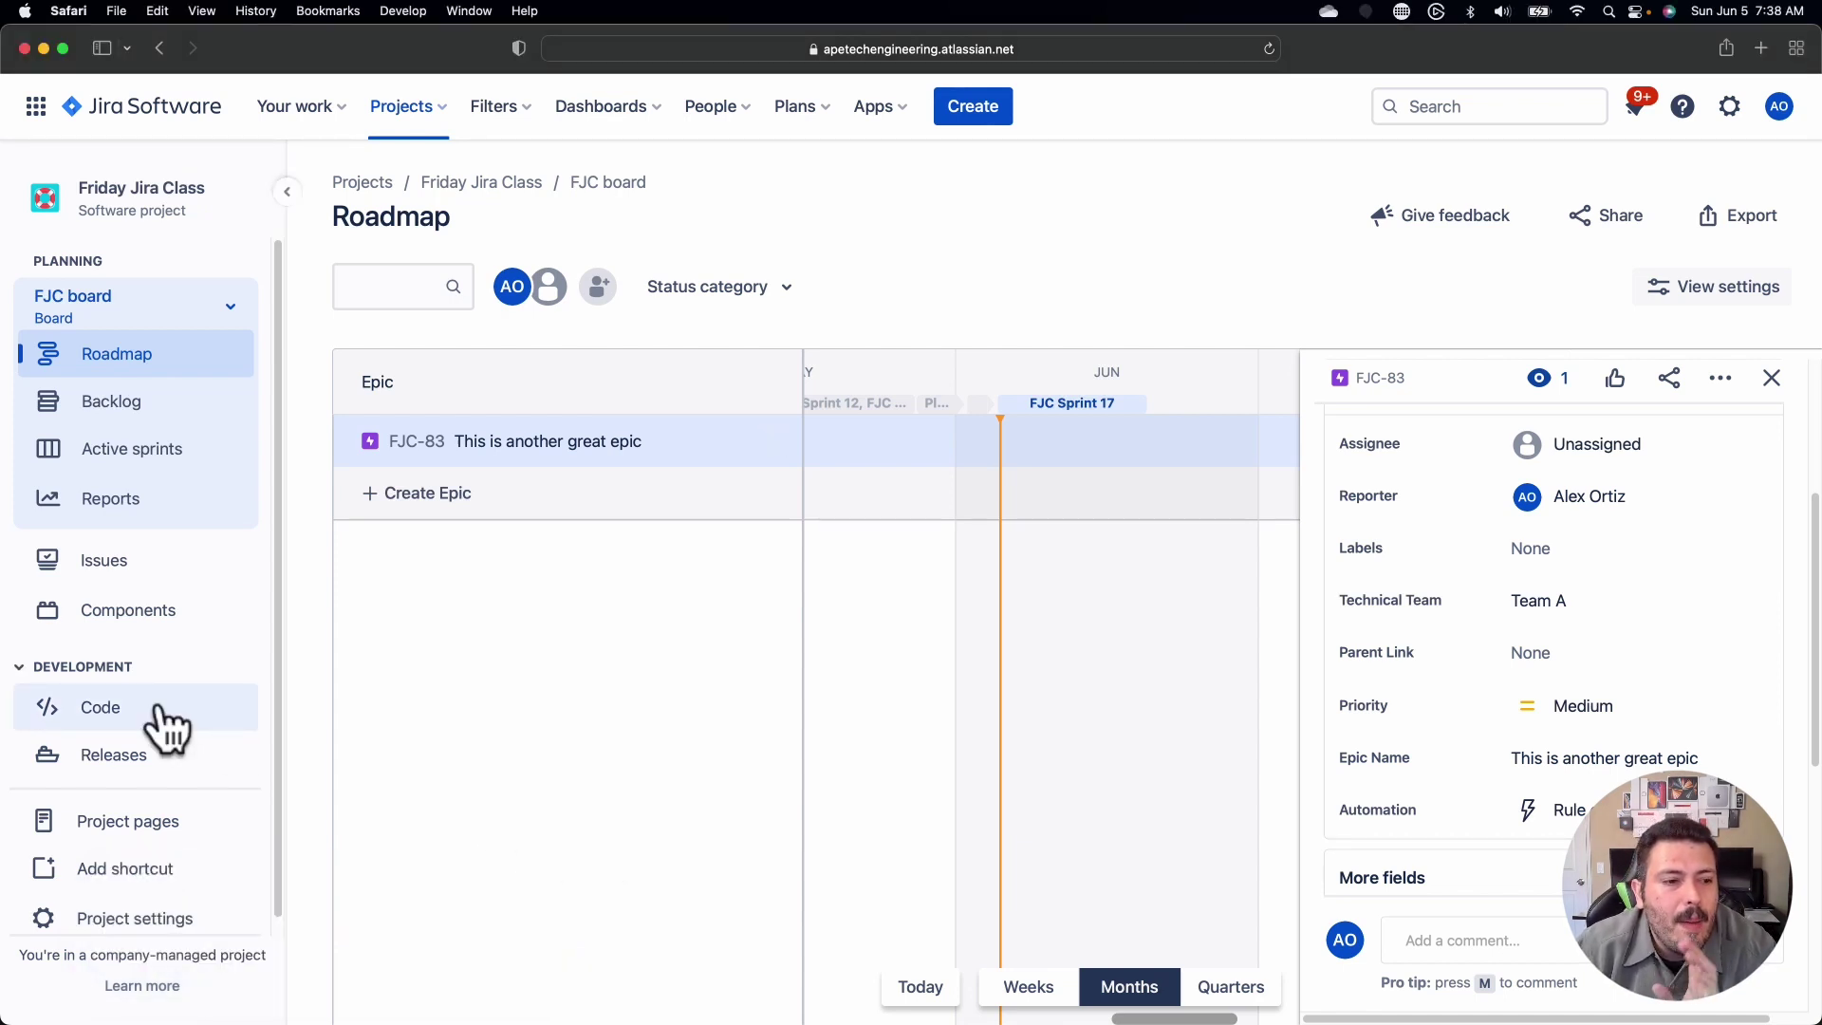
{"action": "scroll", "coordinate": [165, 711], "scroll_direction": "down", "scroll_amount": 1}
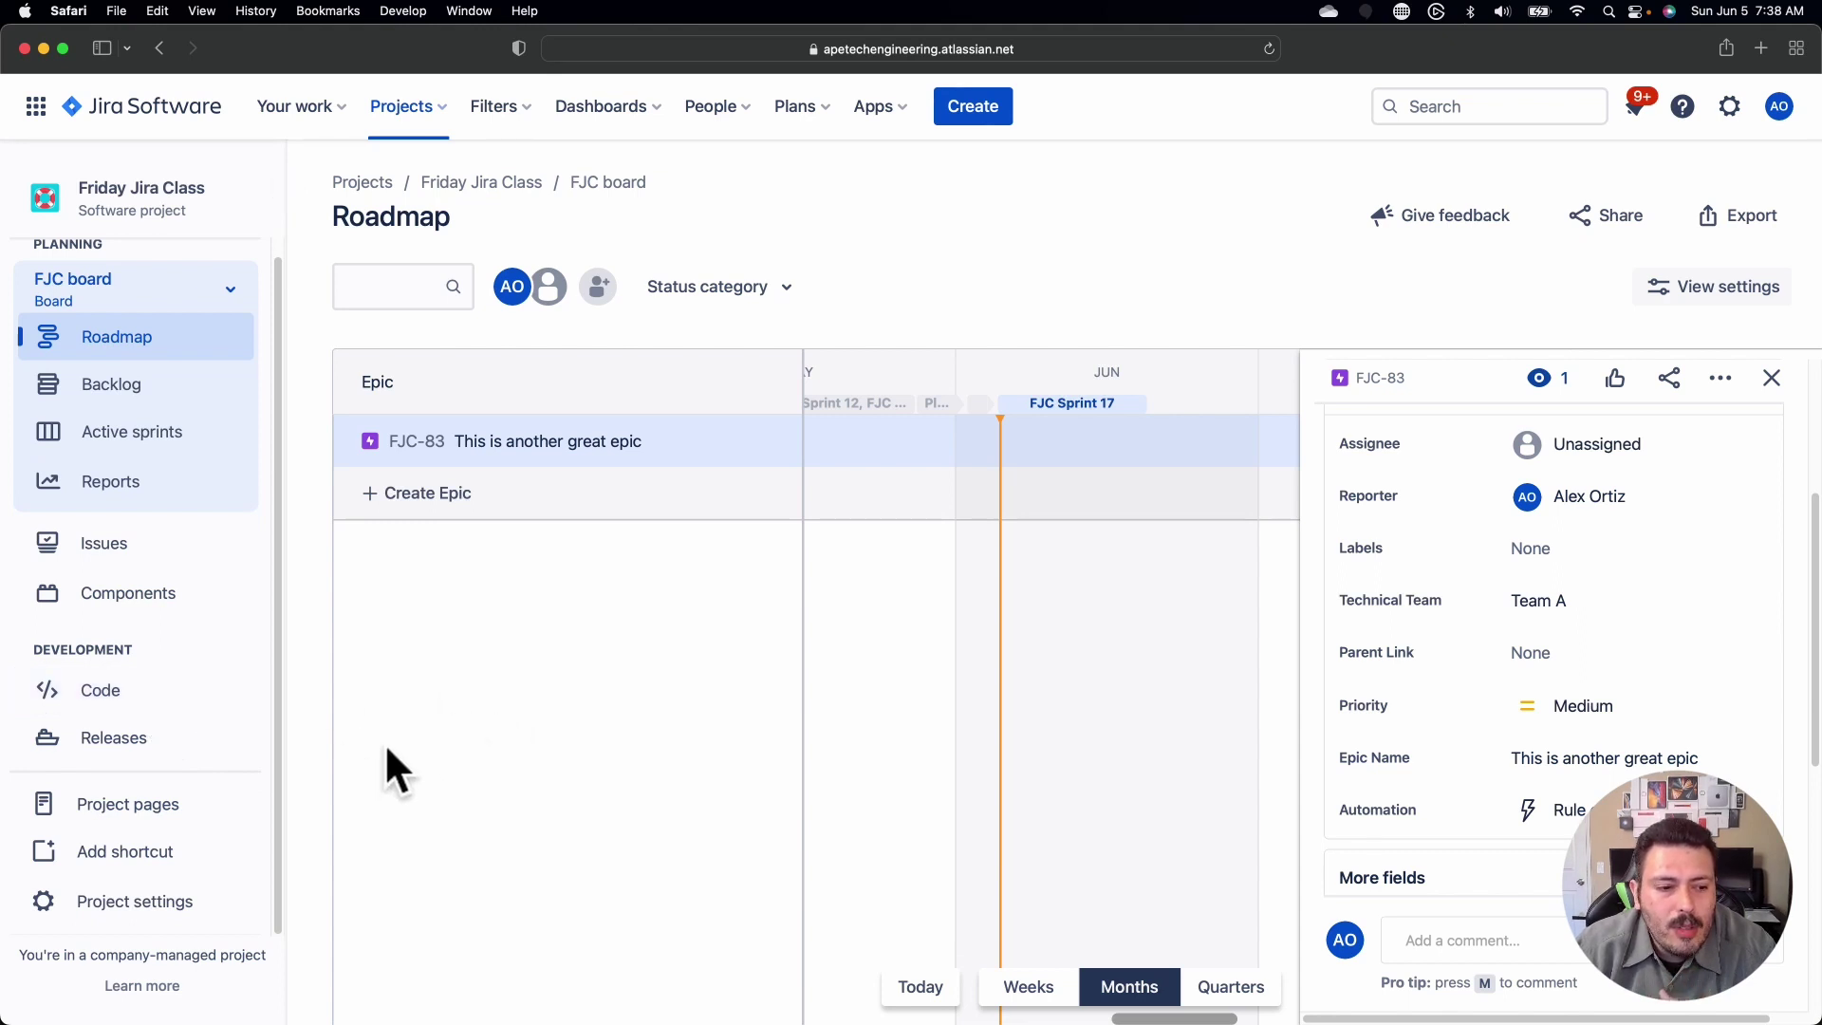
Step: In a new tab, search 'atlassian automation rules playground' and open the Automation Playground result
{"action": "left_click", "coordinate": [1758, 47]}
{"action": "type", "text": "atlass"}
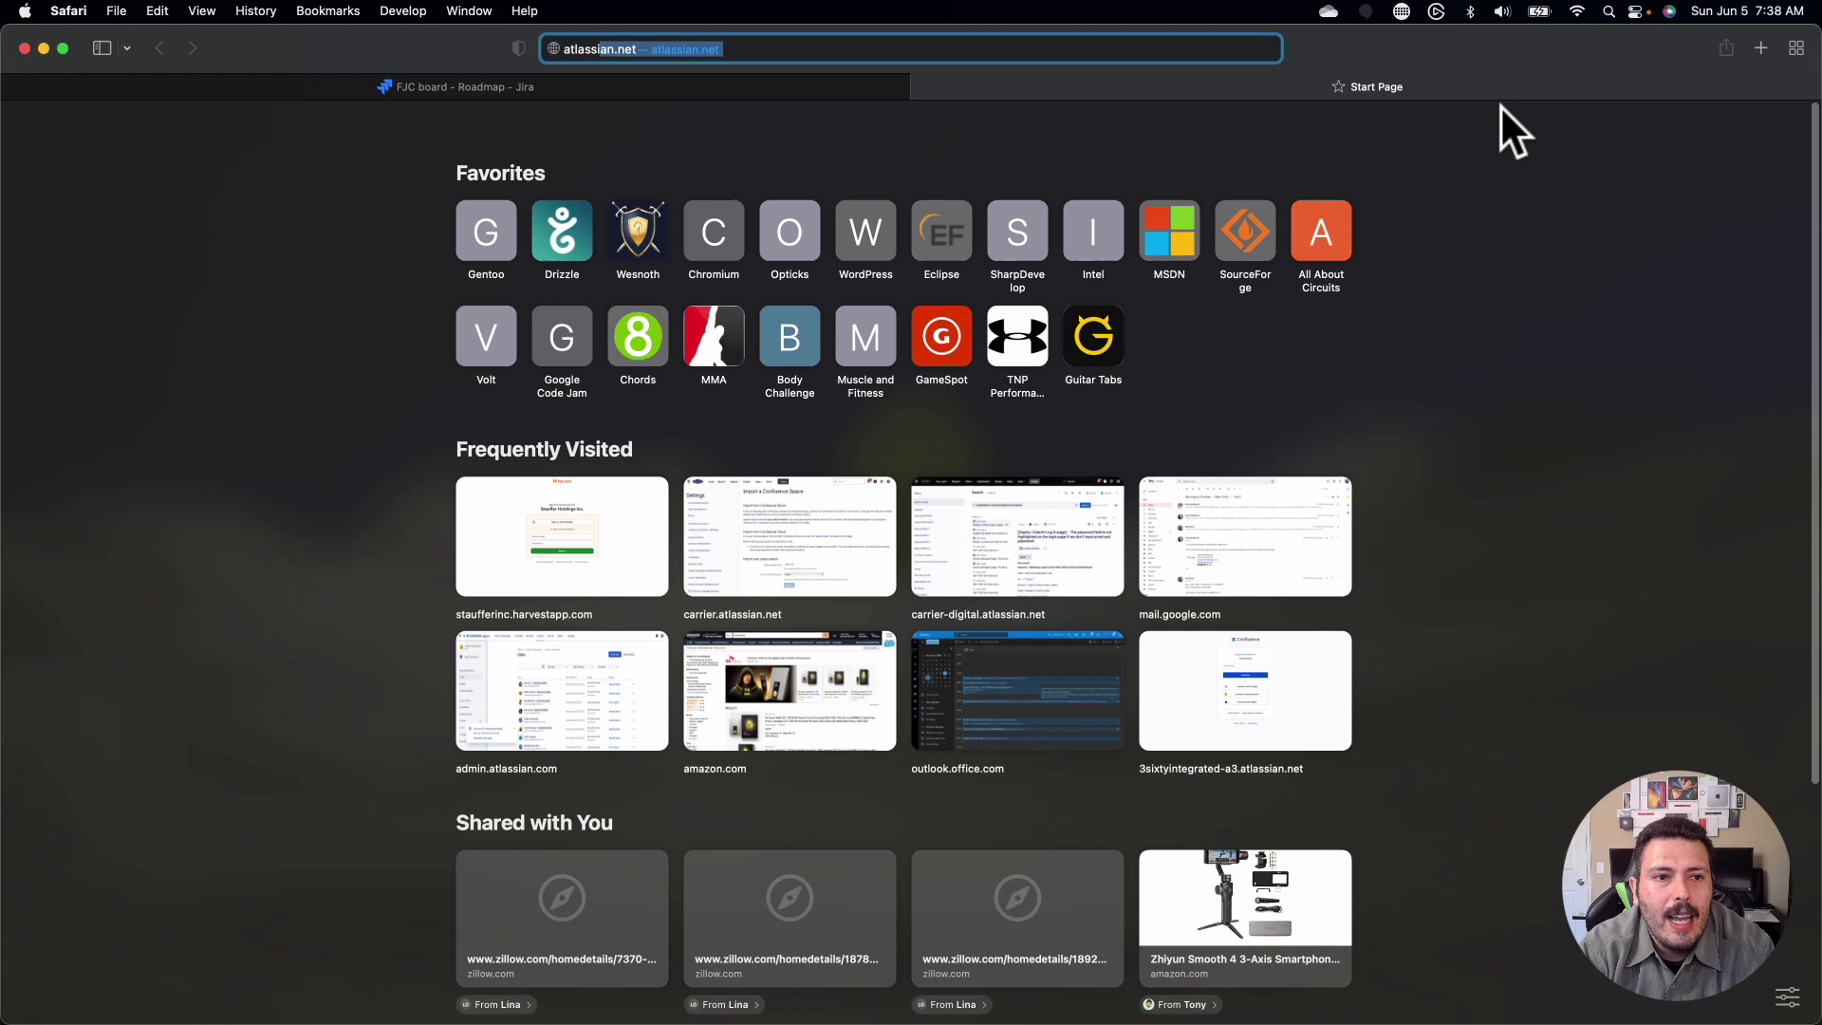
{"action": "type", "text": "ian autom"}
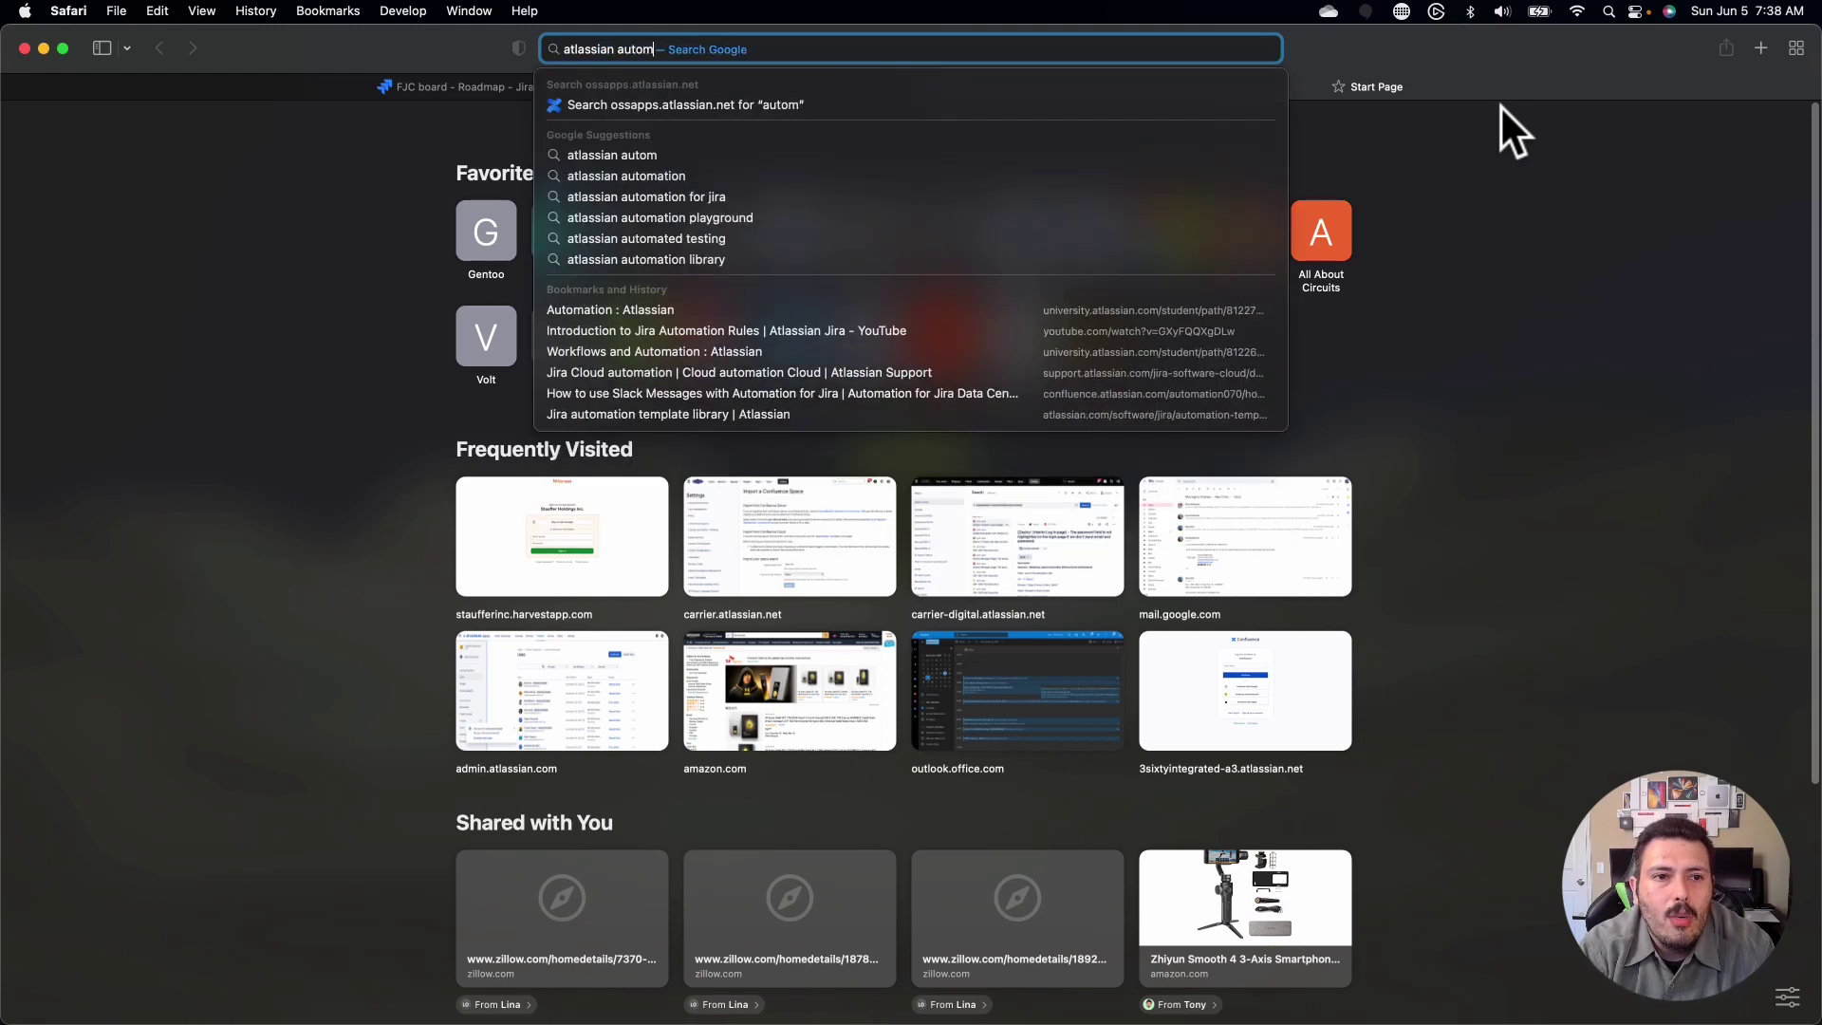
{"action": "type", "text": "ation rules playground"}
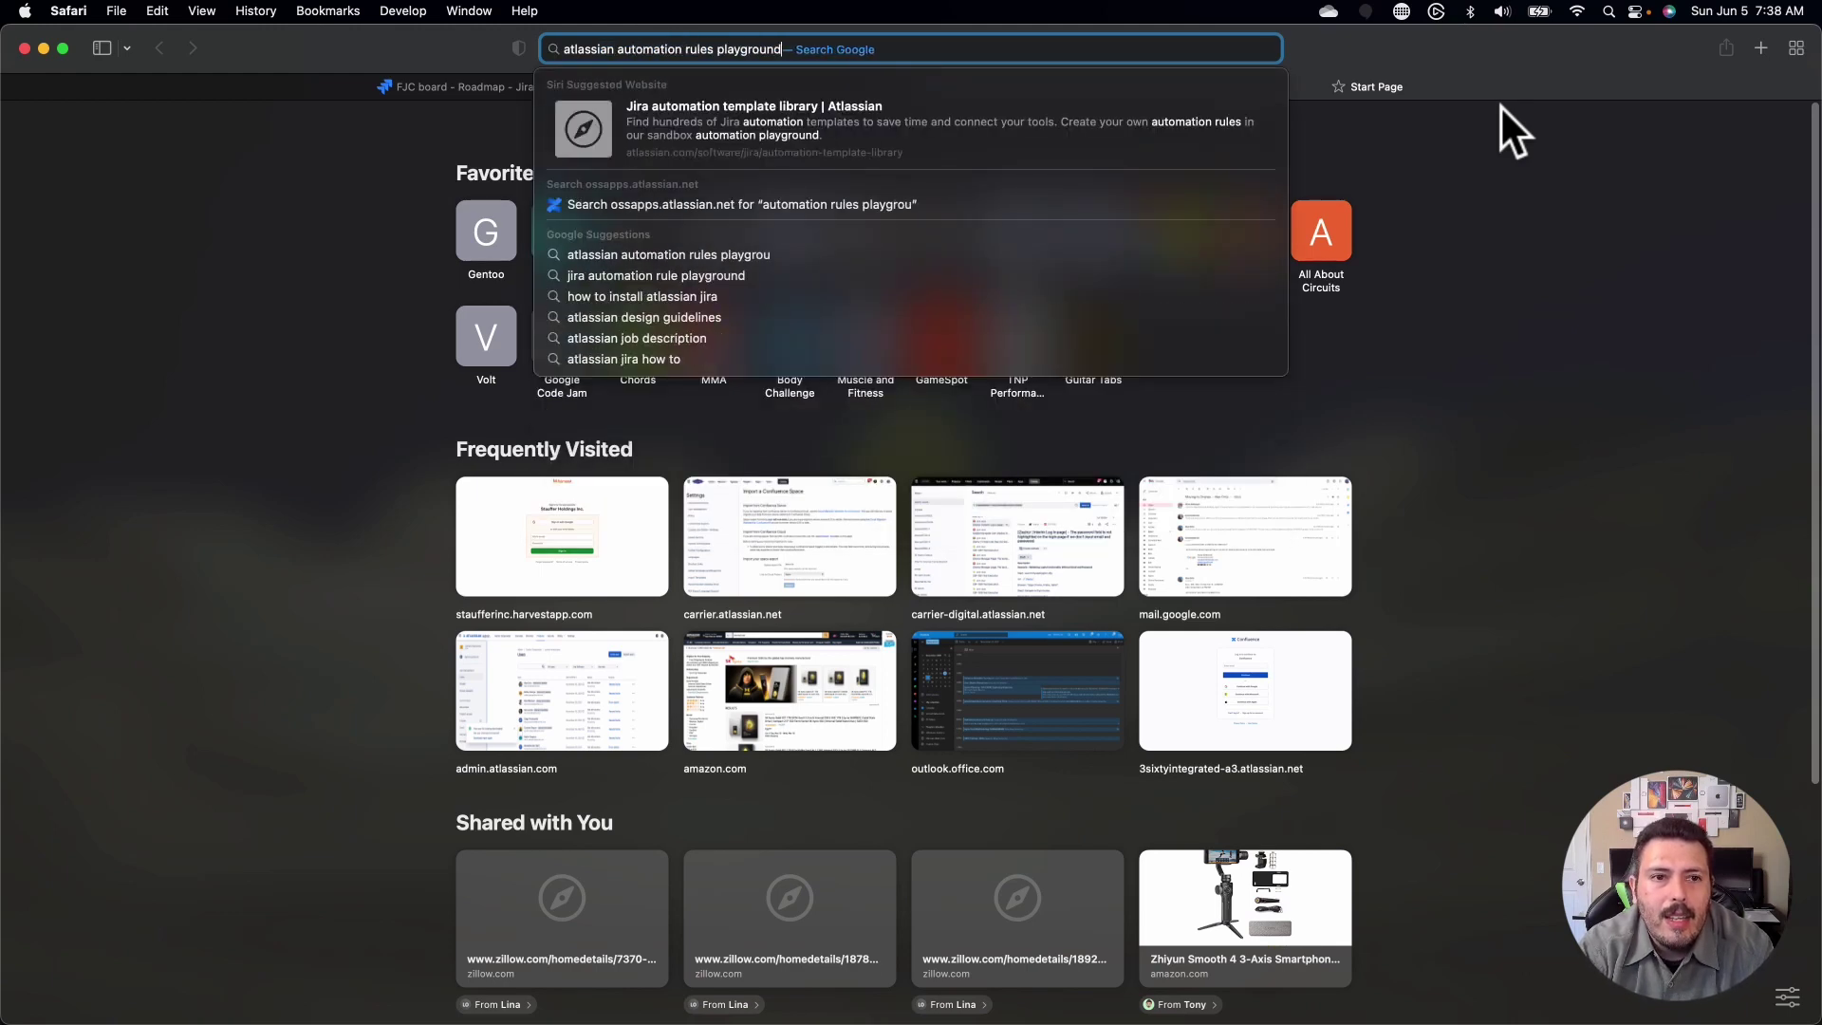
{"action": "key", "text": "Return"}
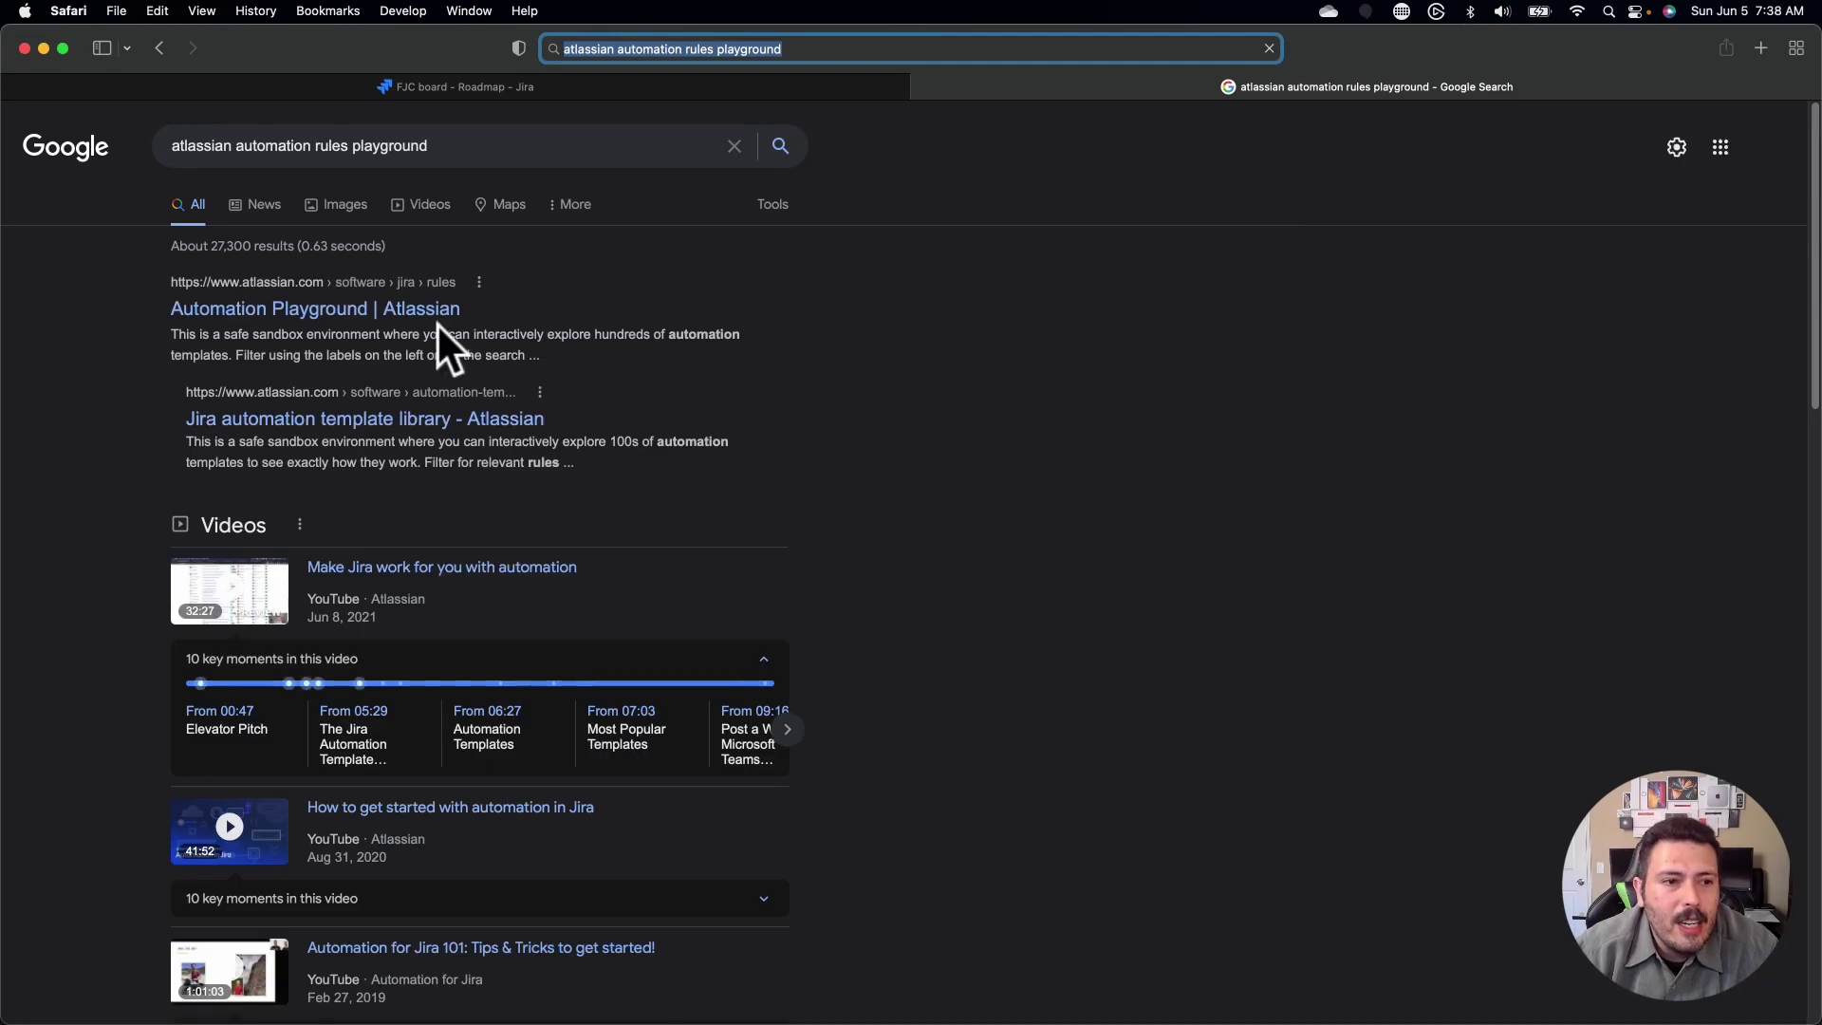
{"action": "left_click", "coordinate": [316, 308]}
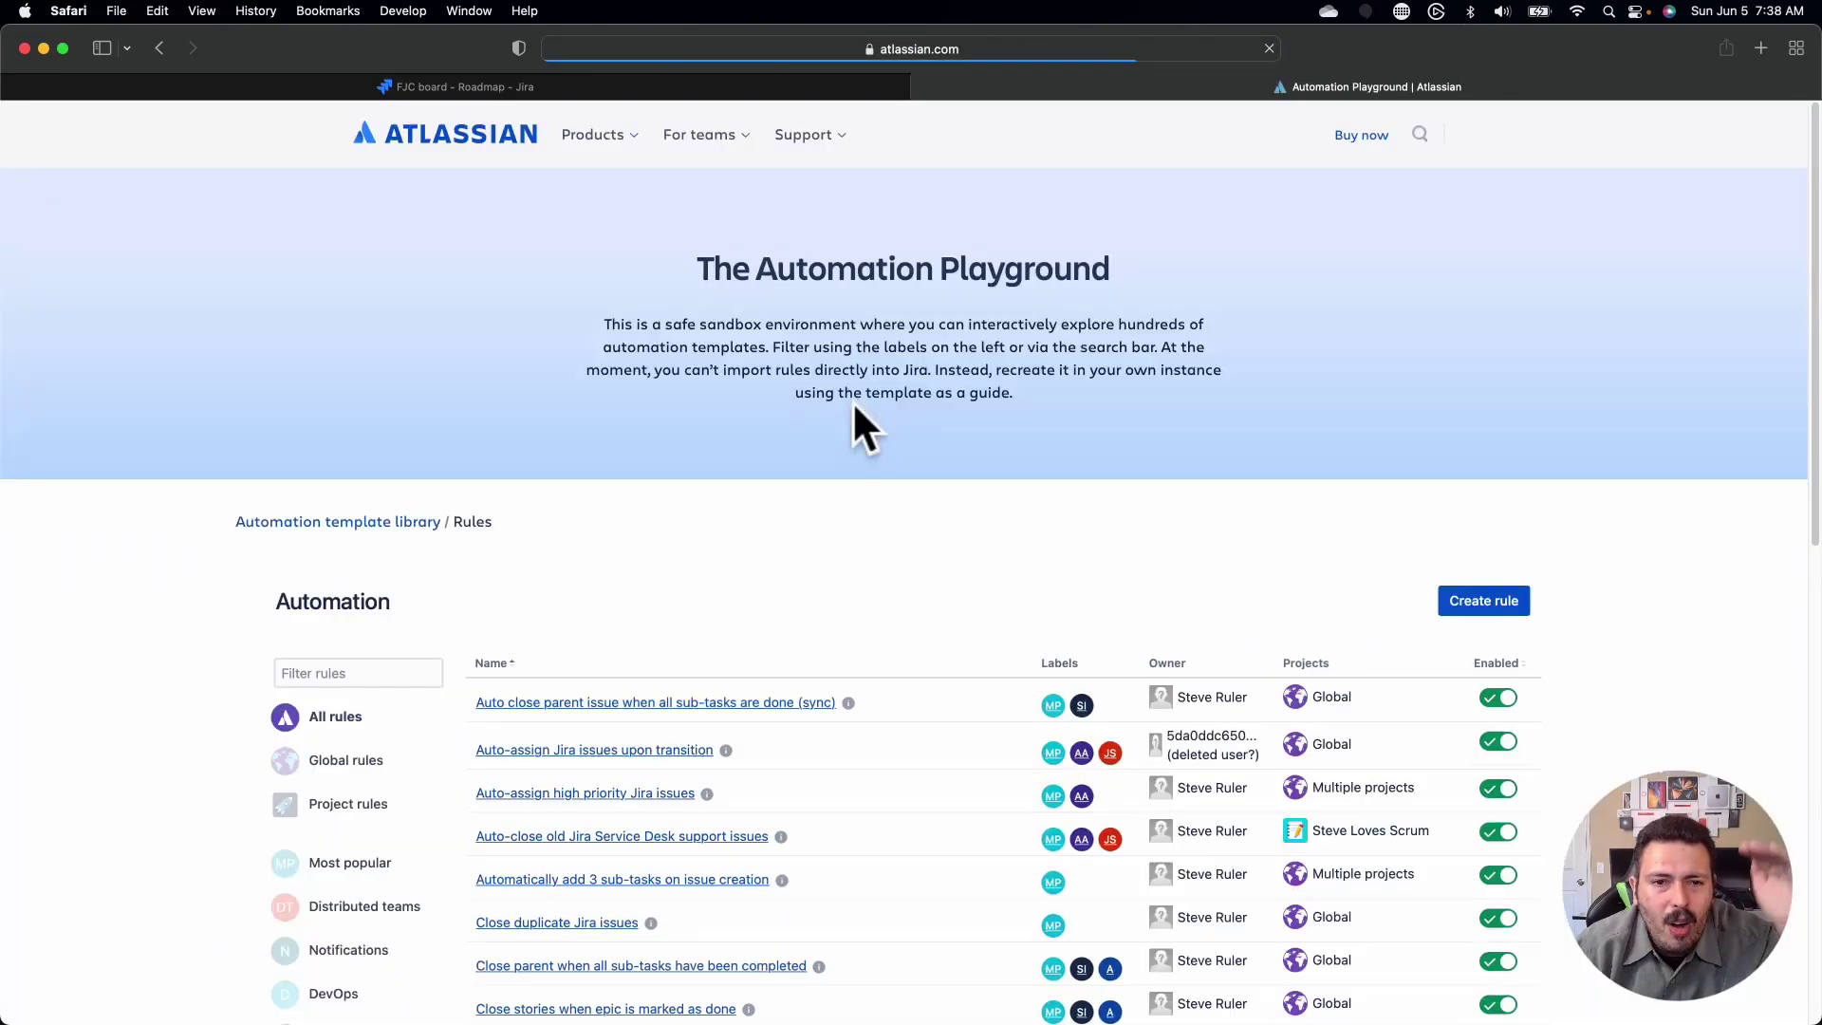
Step: Scroll to the rules table and filter it by the Sync issues label
{"action": "scroll", "coordinate": [903, 561], "scroll_direction": "down", "scroll_amount": 5}
{"action": "scroll", "coordinate": [906, 570], "scroll_direction": "down", "scroll_amount": 2}
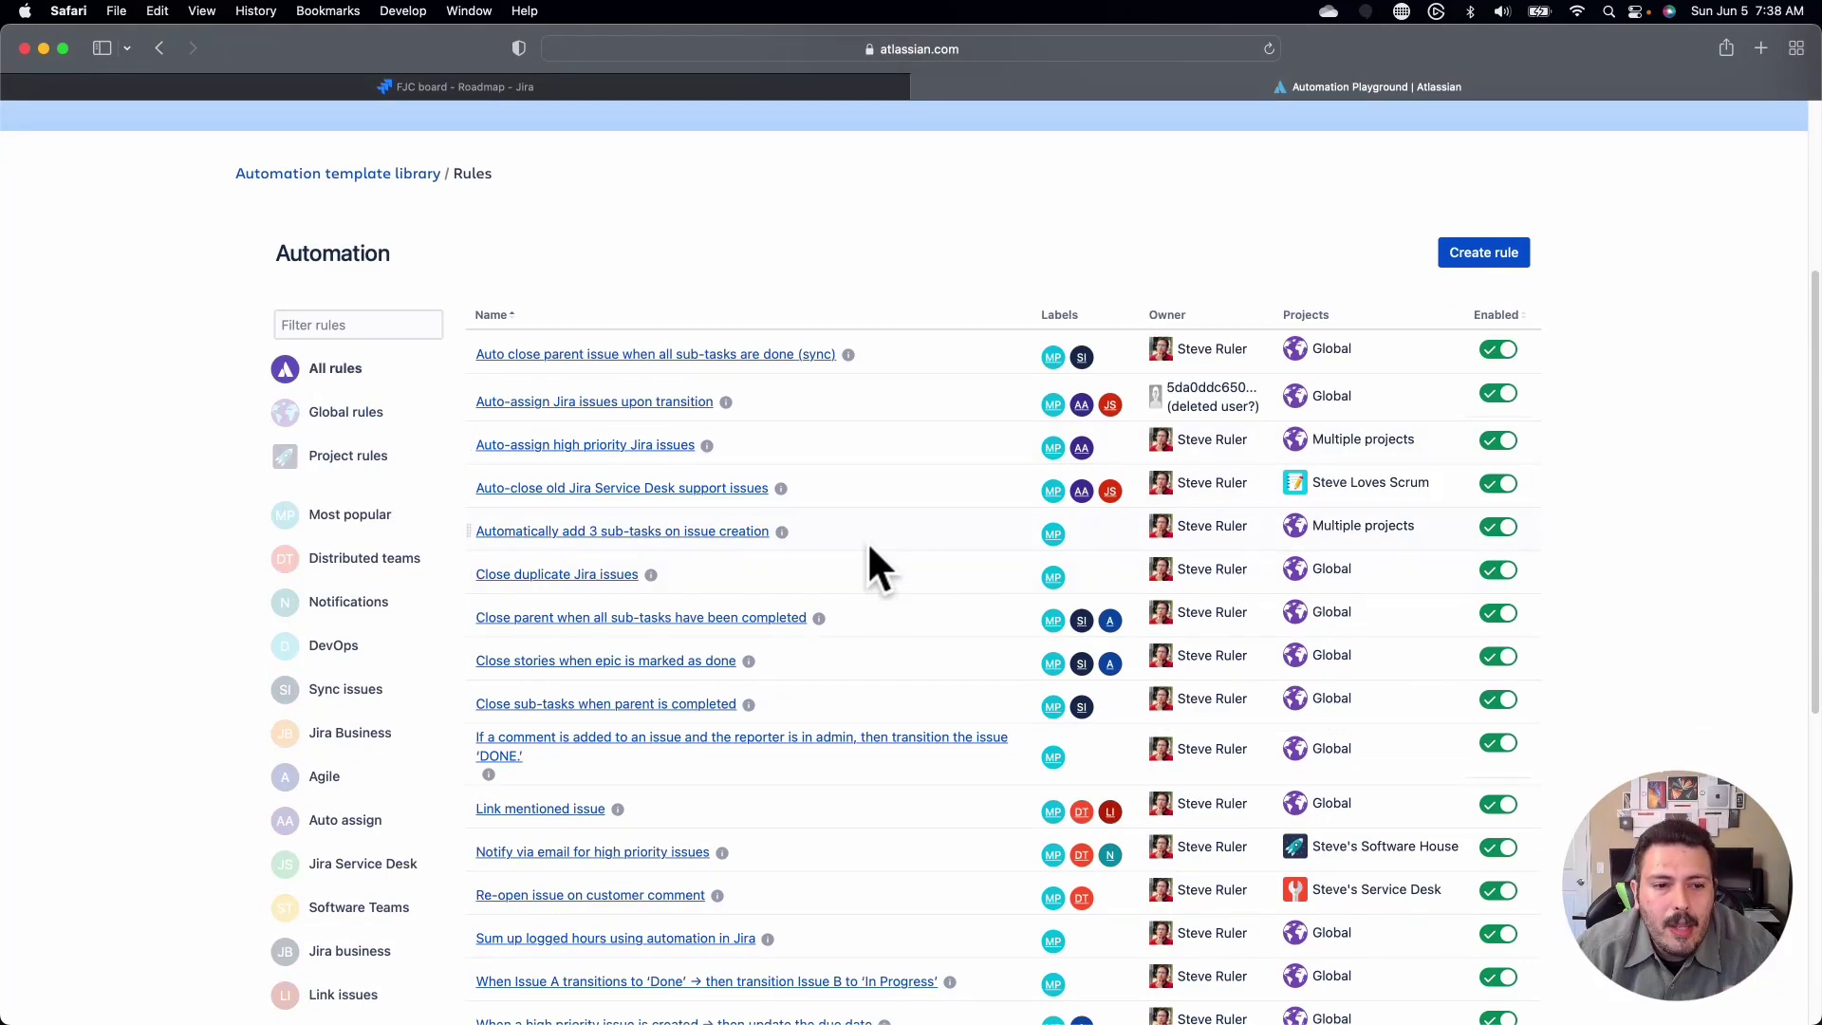
{"action": "scroll", "coordinate": [869, 549], "scroll_direction": "down", "scroll_amount": 1}
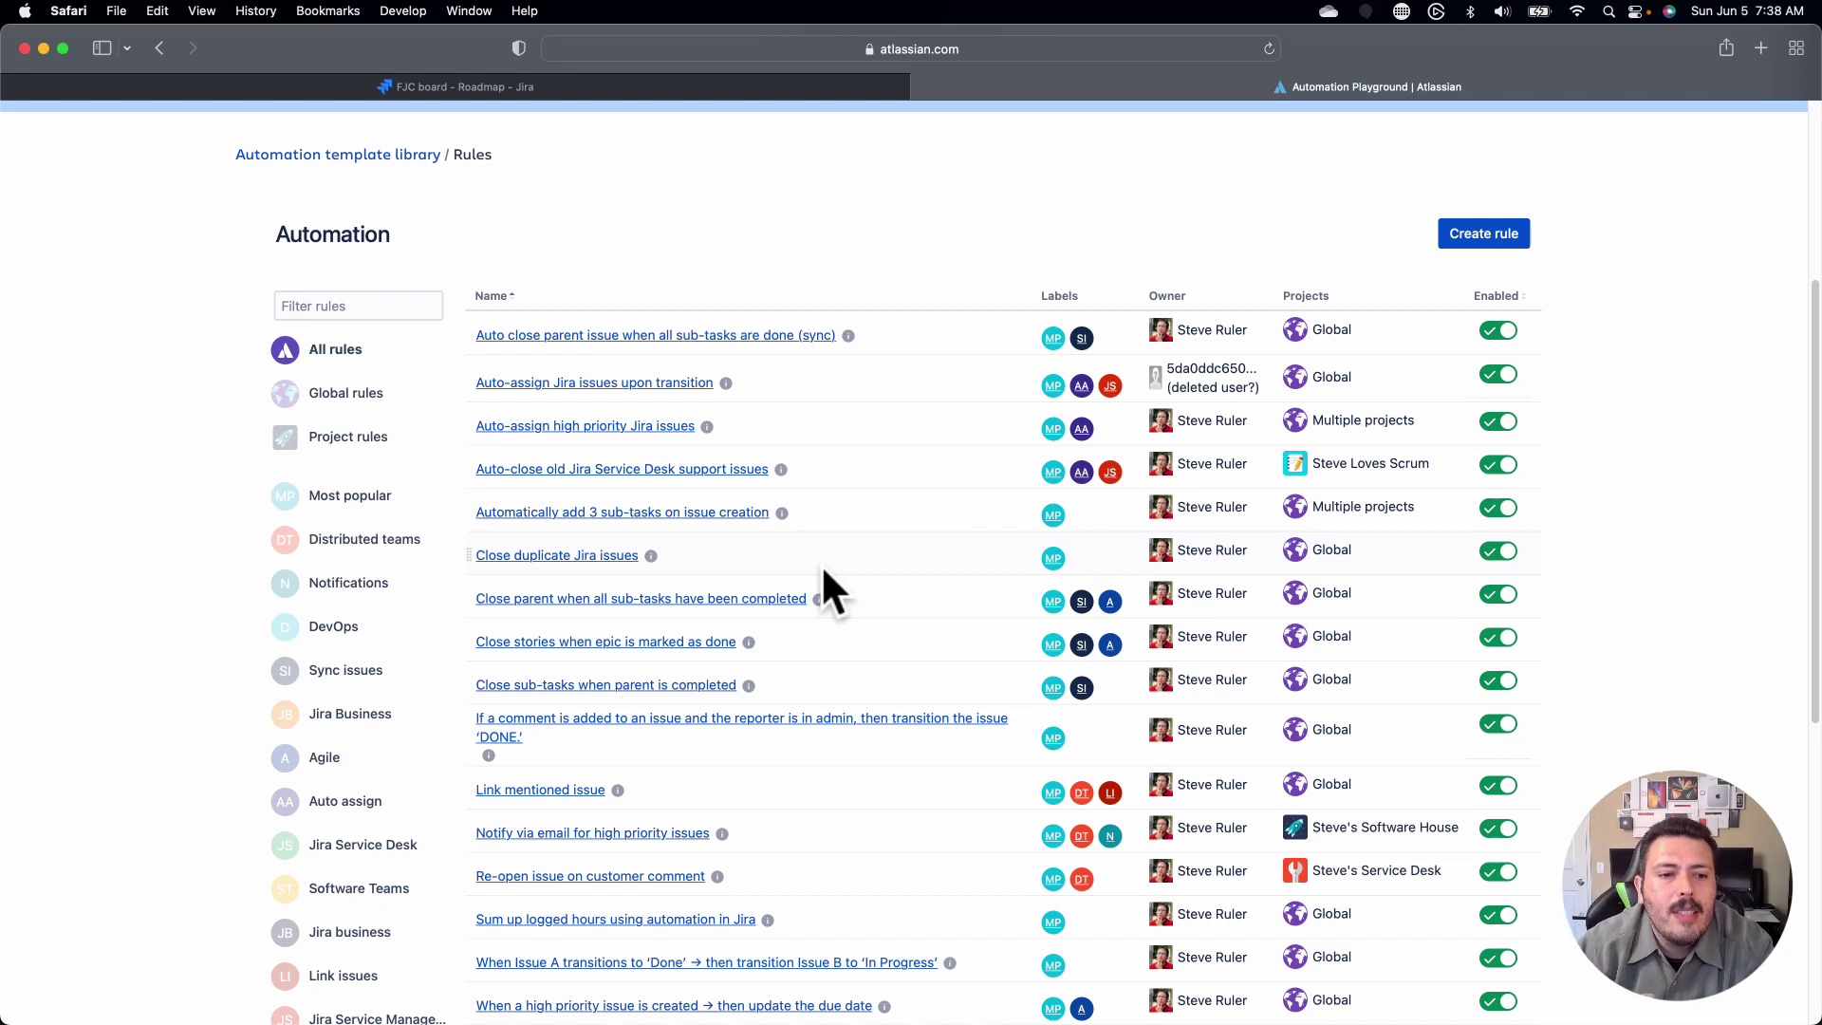
{"action": "scroll", "coordinate": [354, 732], "scroll_direction": "down", "scroll_amount": 4}
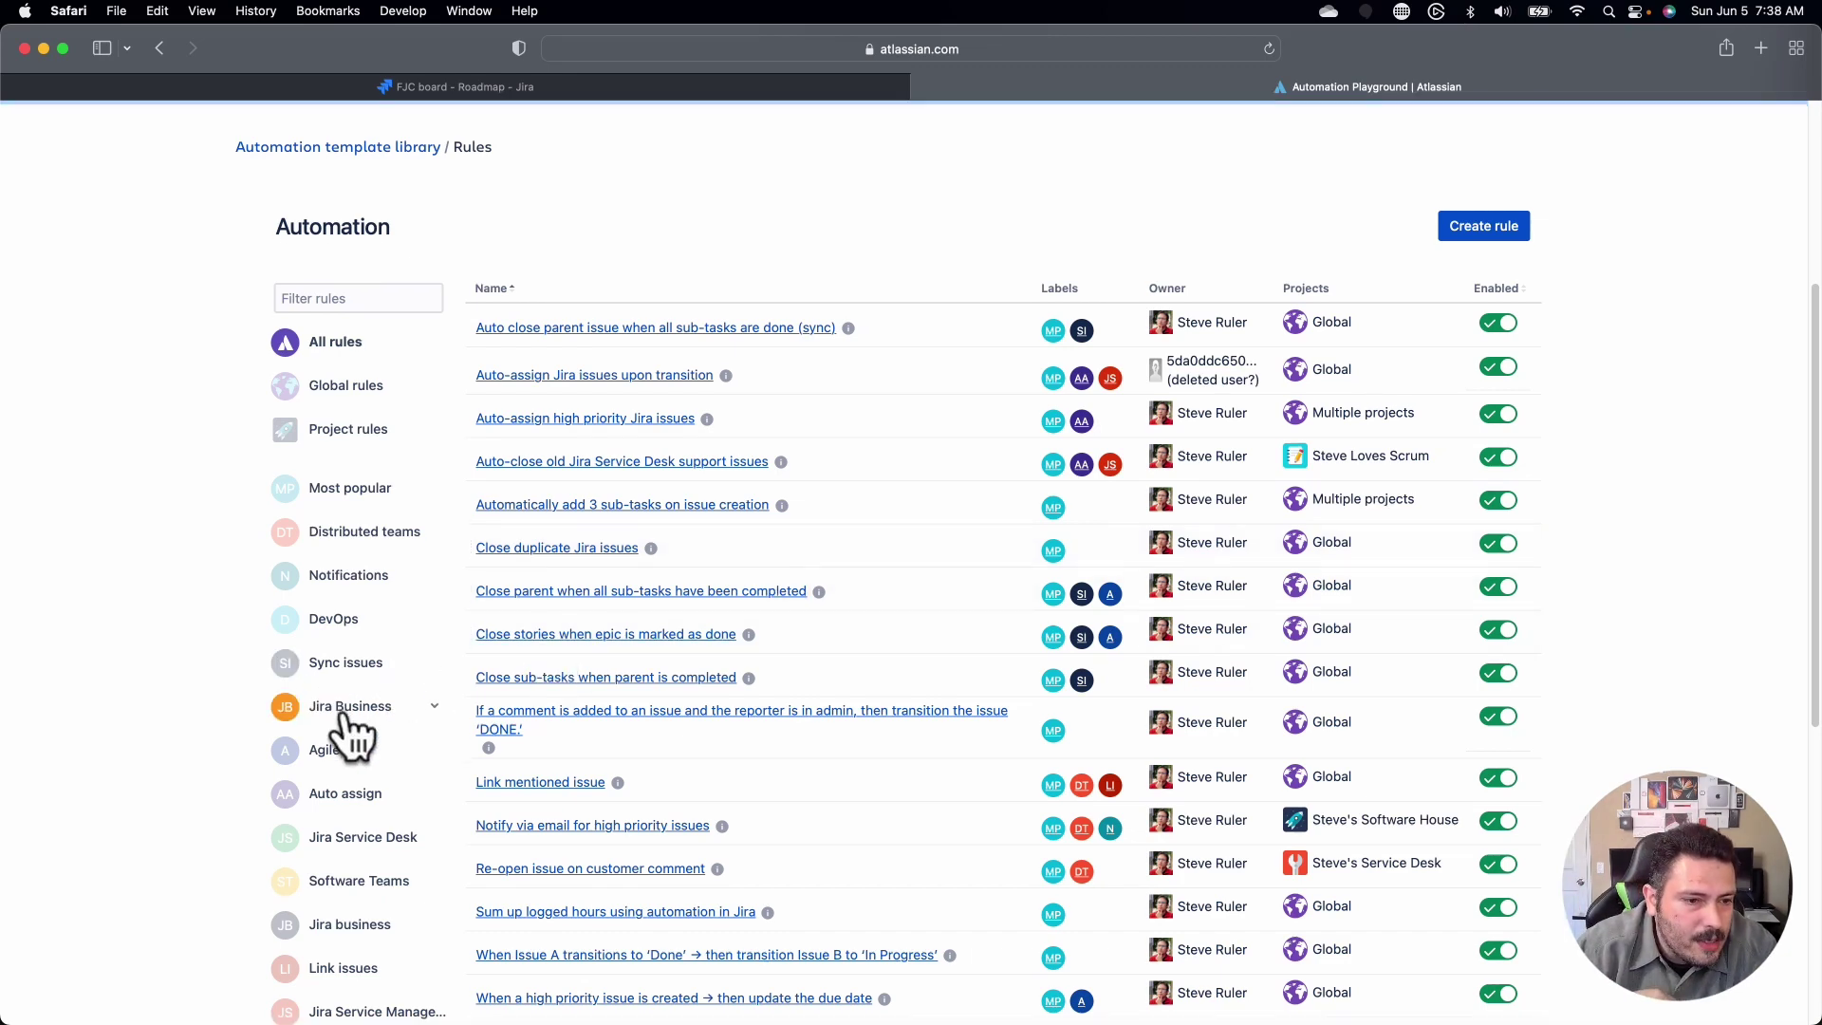
{"action": "left_click", "coordinate": [345, 504]}
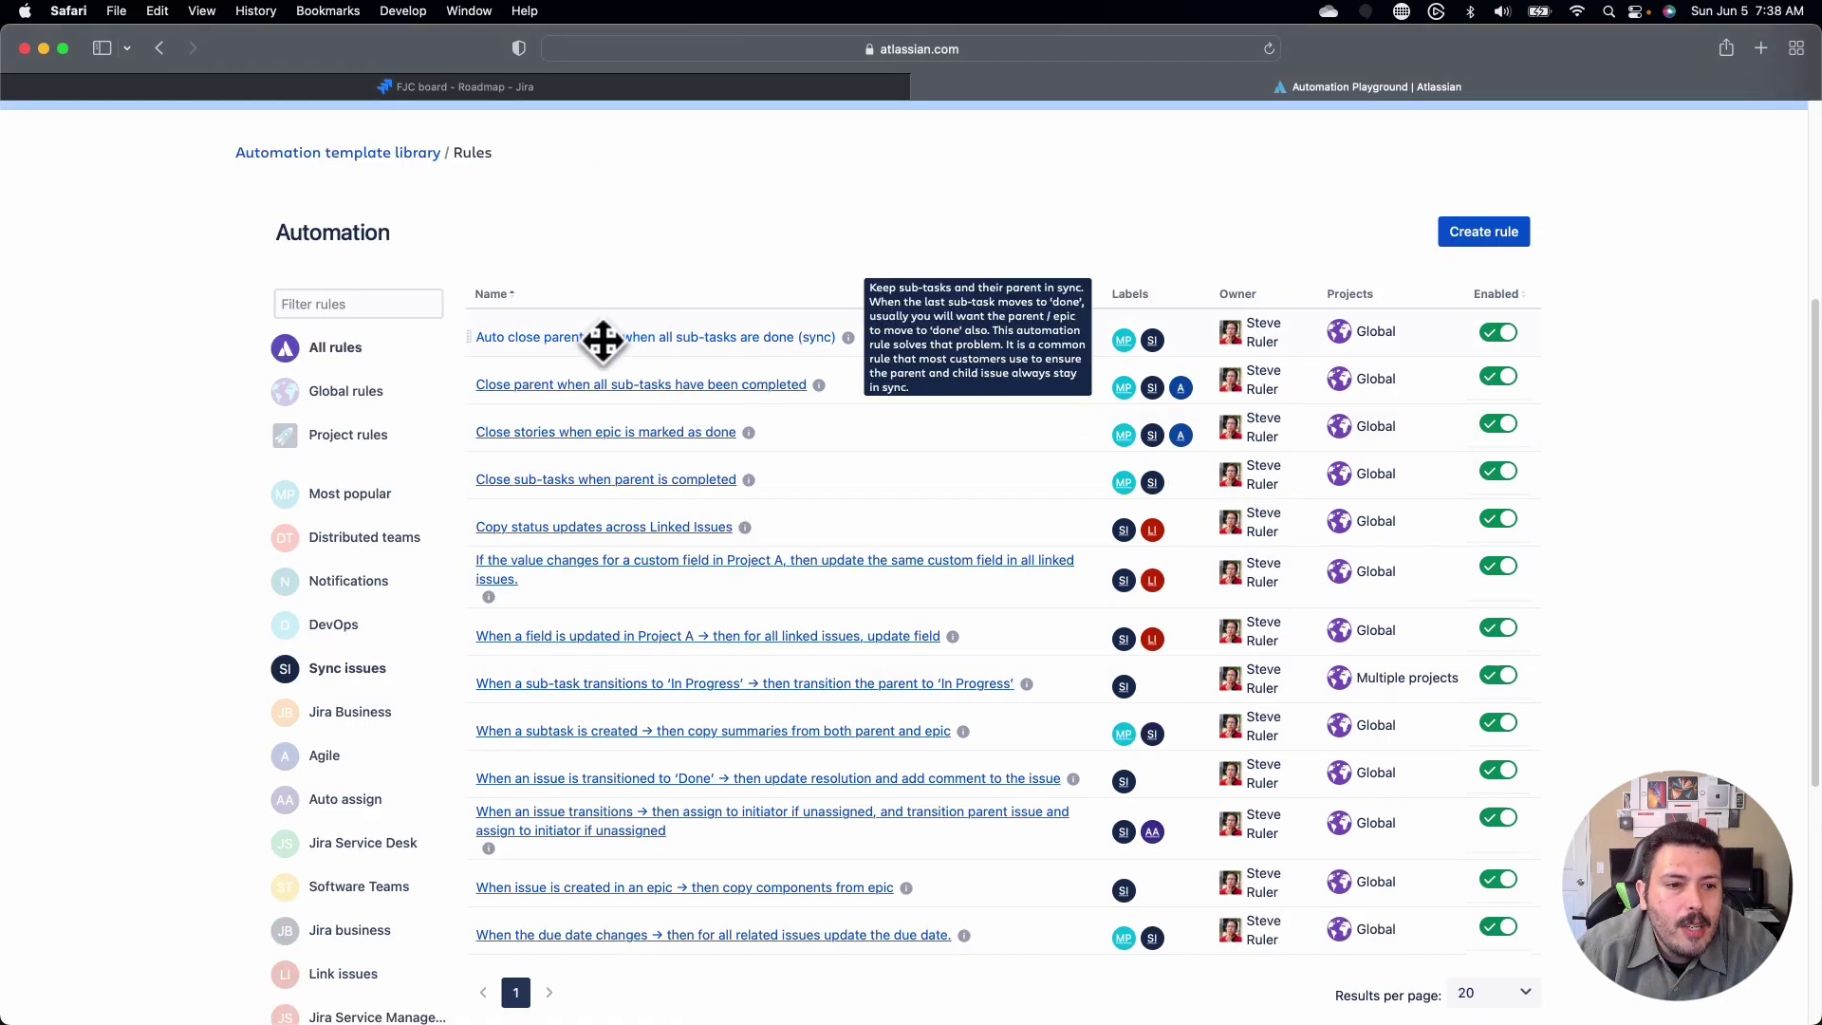
{"action": "scroll", "coordinate": [665, 588], "scroll_direction": "down", "scroll_amount": 1}
{"action": "scroll", "coordinate": [659, 645], "scroll_direction": "down", "scroll_amount": 1}
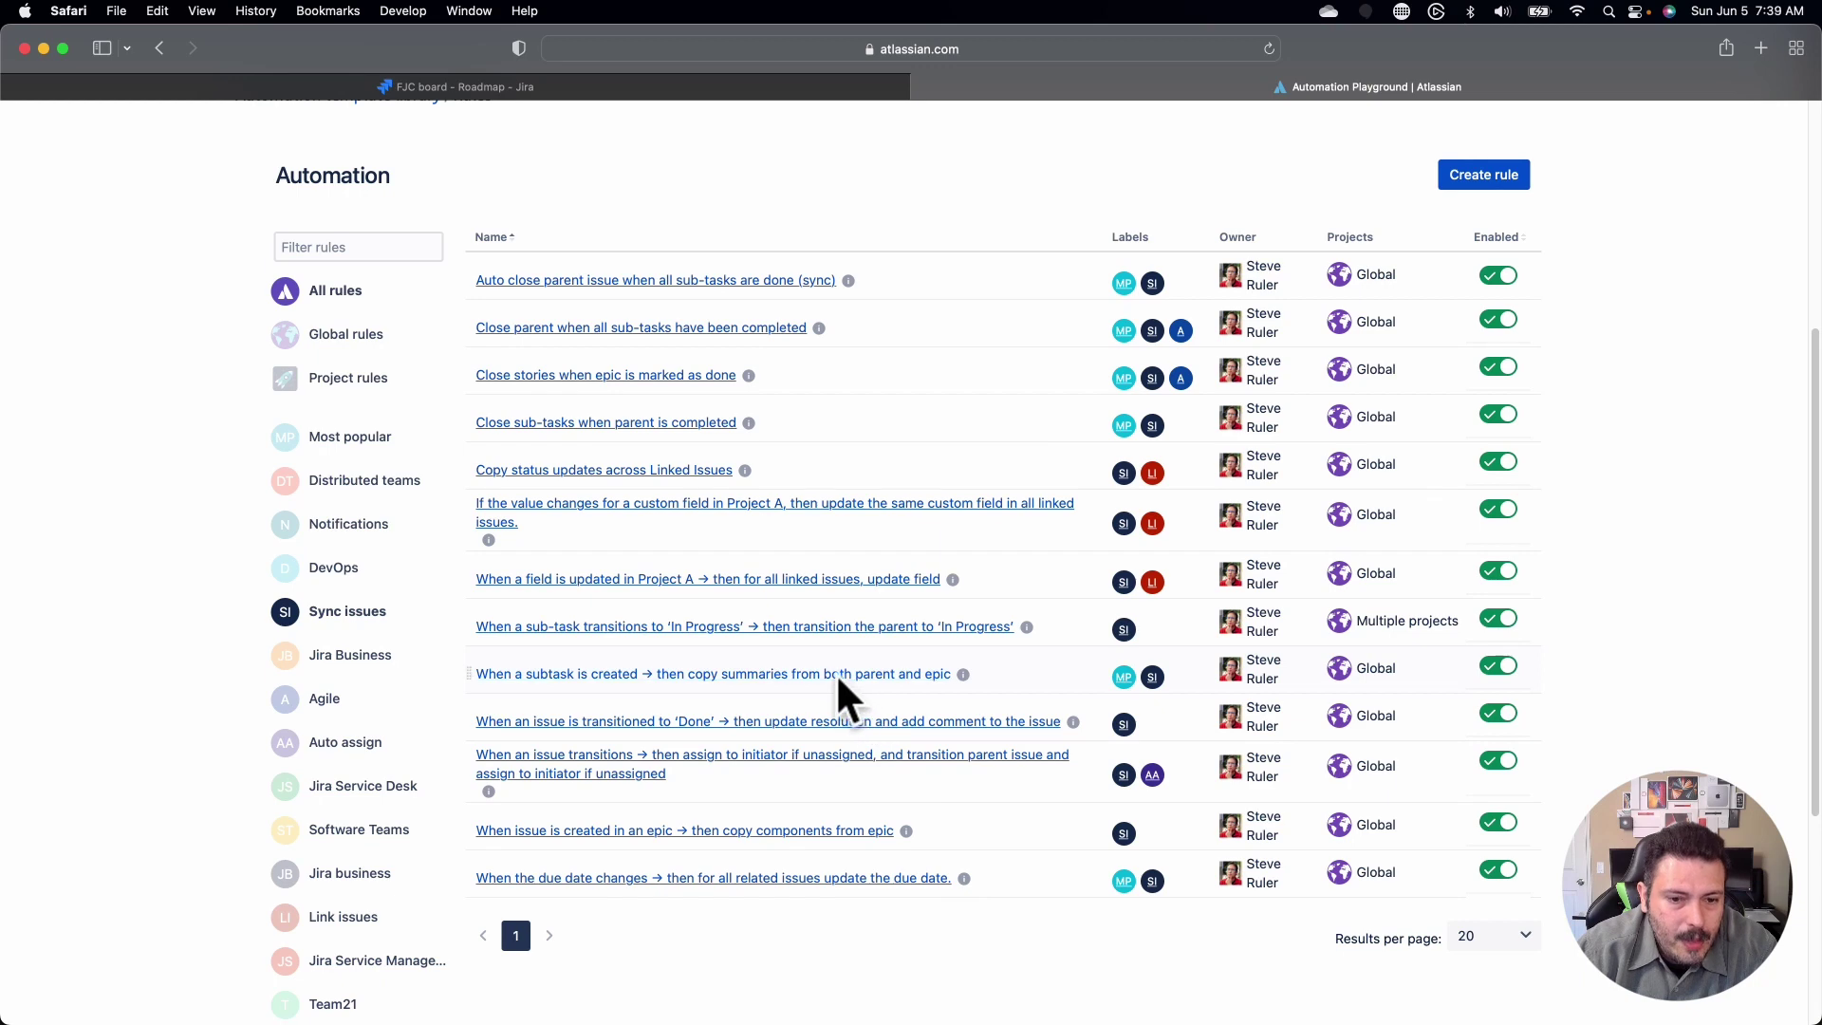
Step: Open the subtask summary-copying rule and inspect its Issue created, Issue Type and Edit issue steps
{"action": "left_click", "coordinate": [792, 676]}
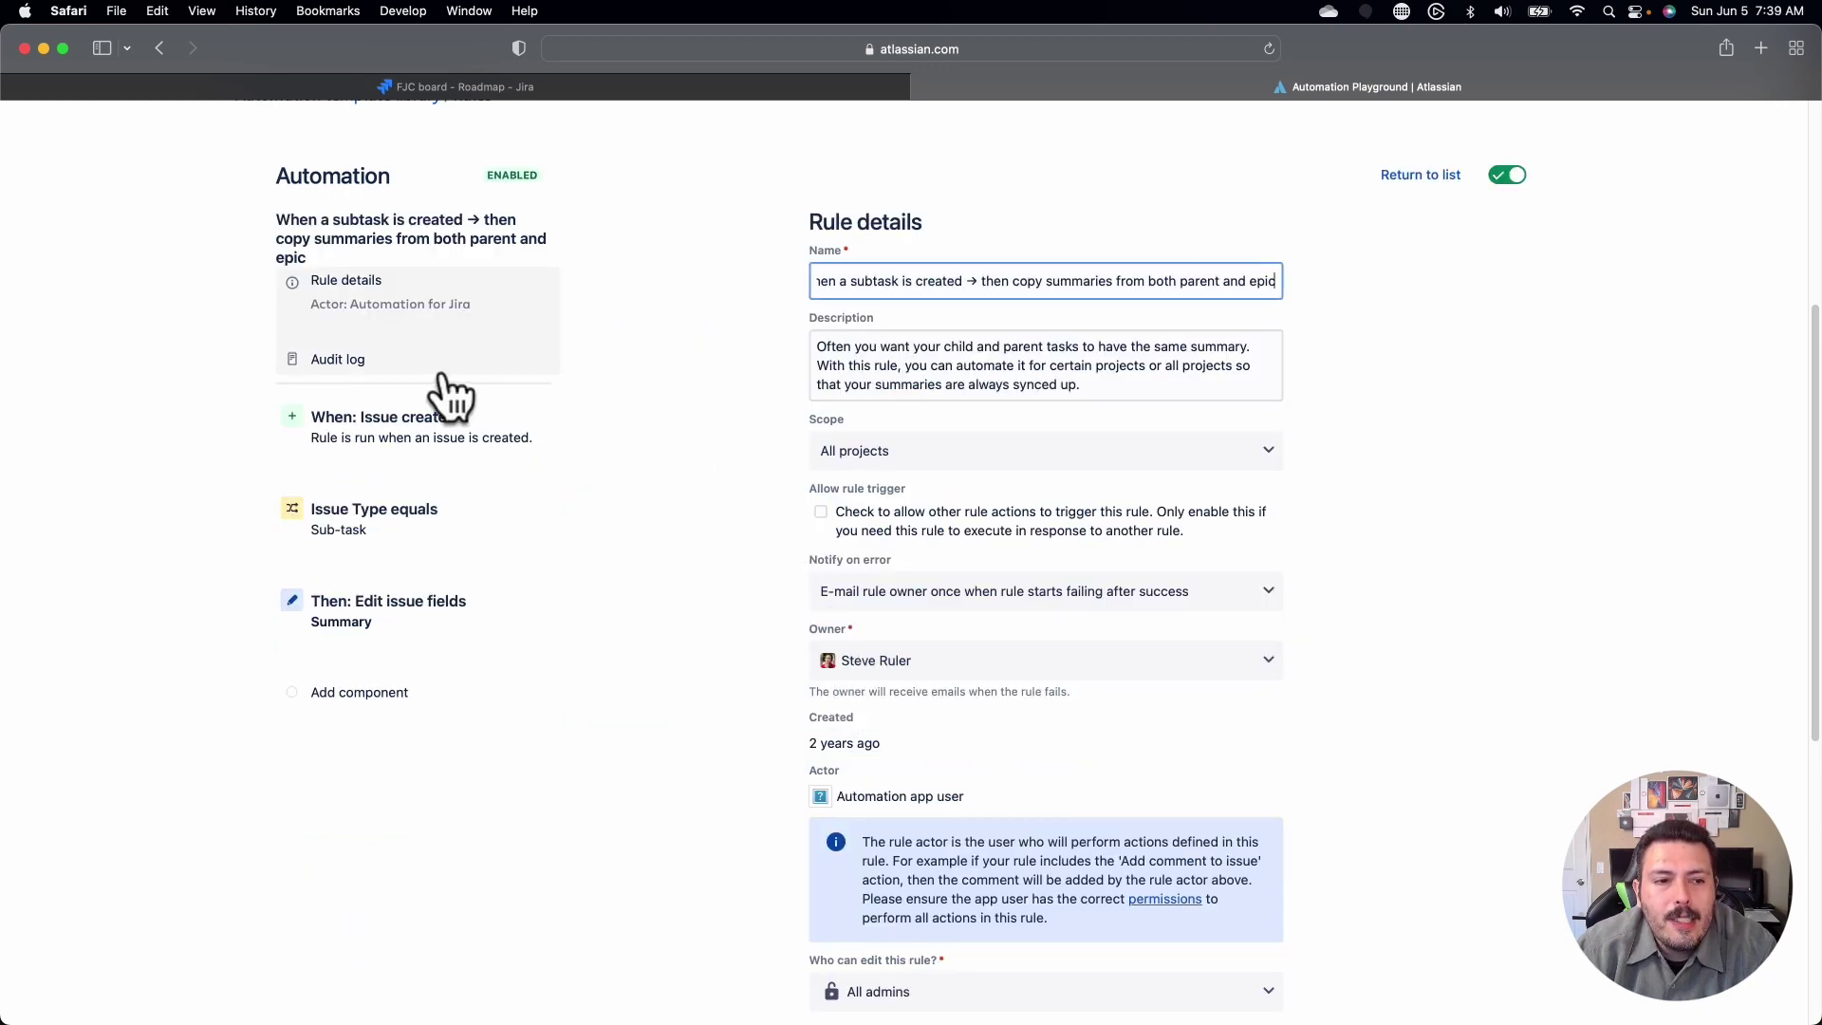
{"action": "left_click_drag", "start_coordinate": [976, 285], "coordinate": [1293, 280]}
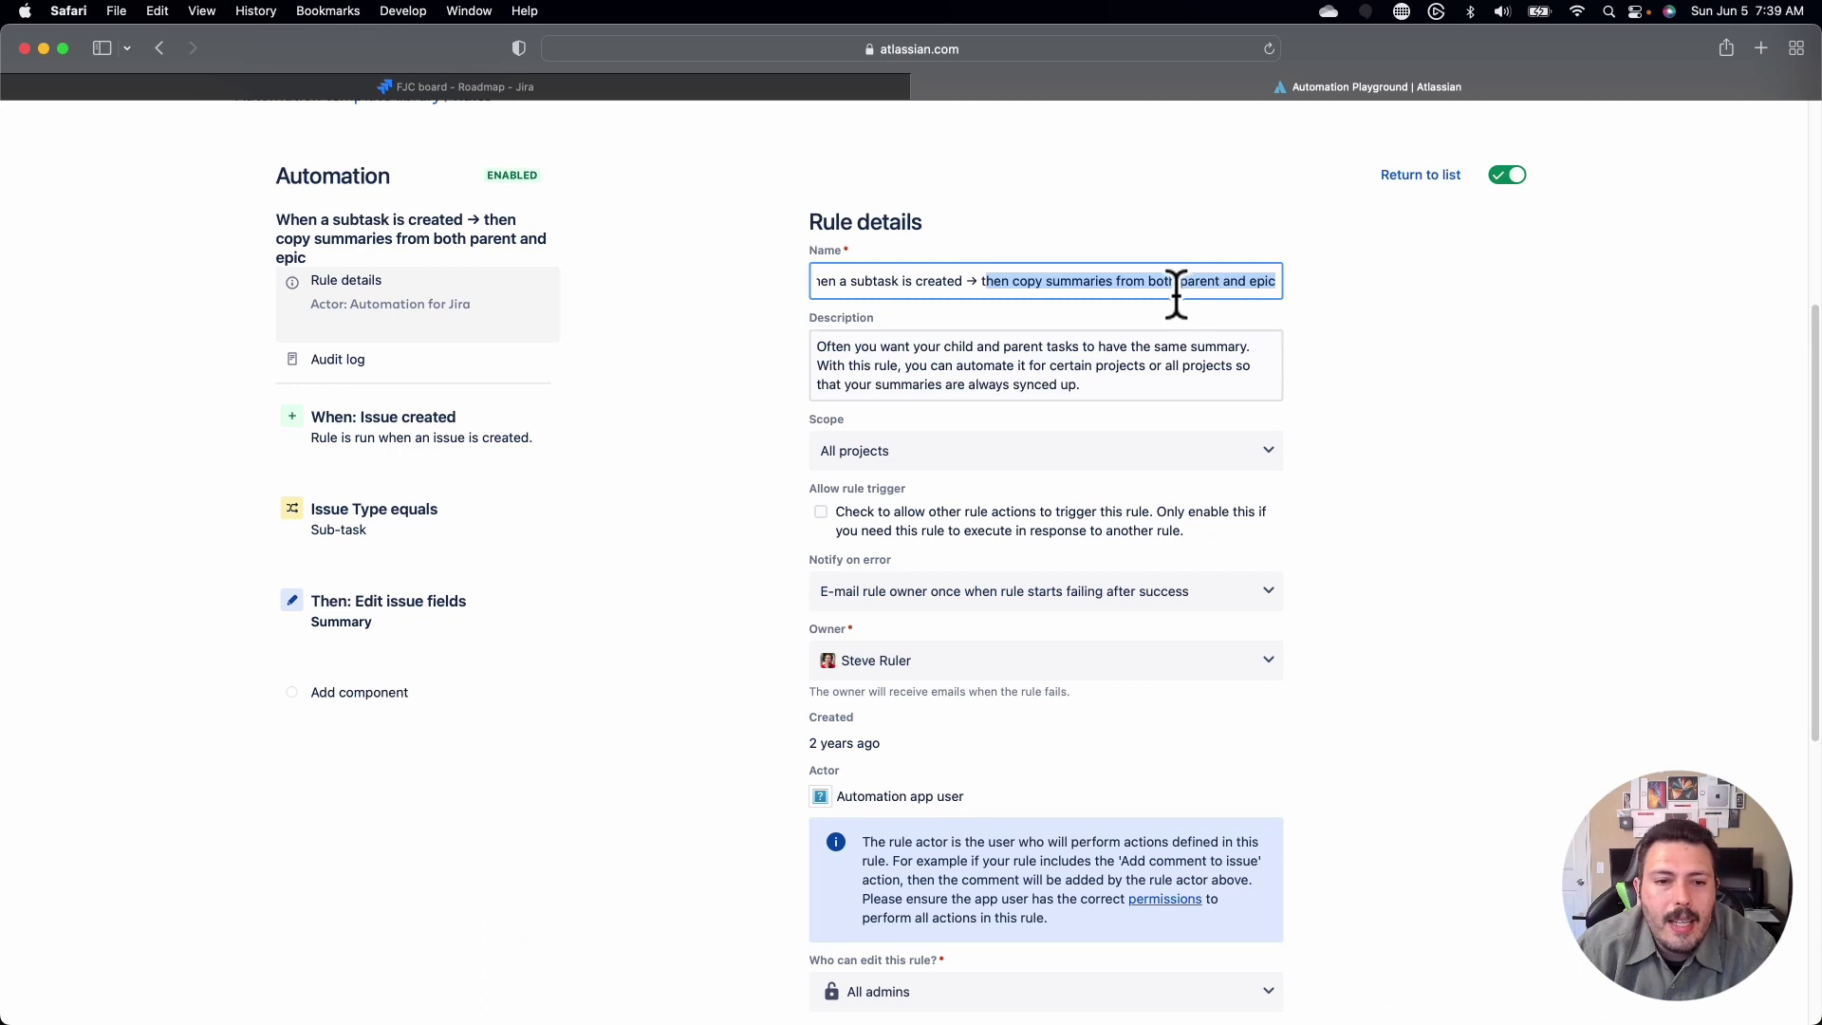
{"action": "left_click", "coordinate": [396, 435]}
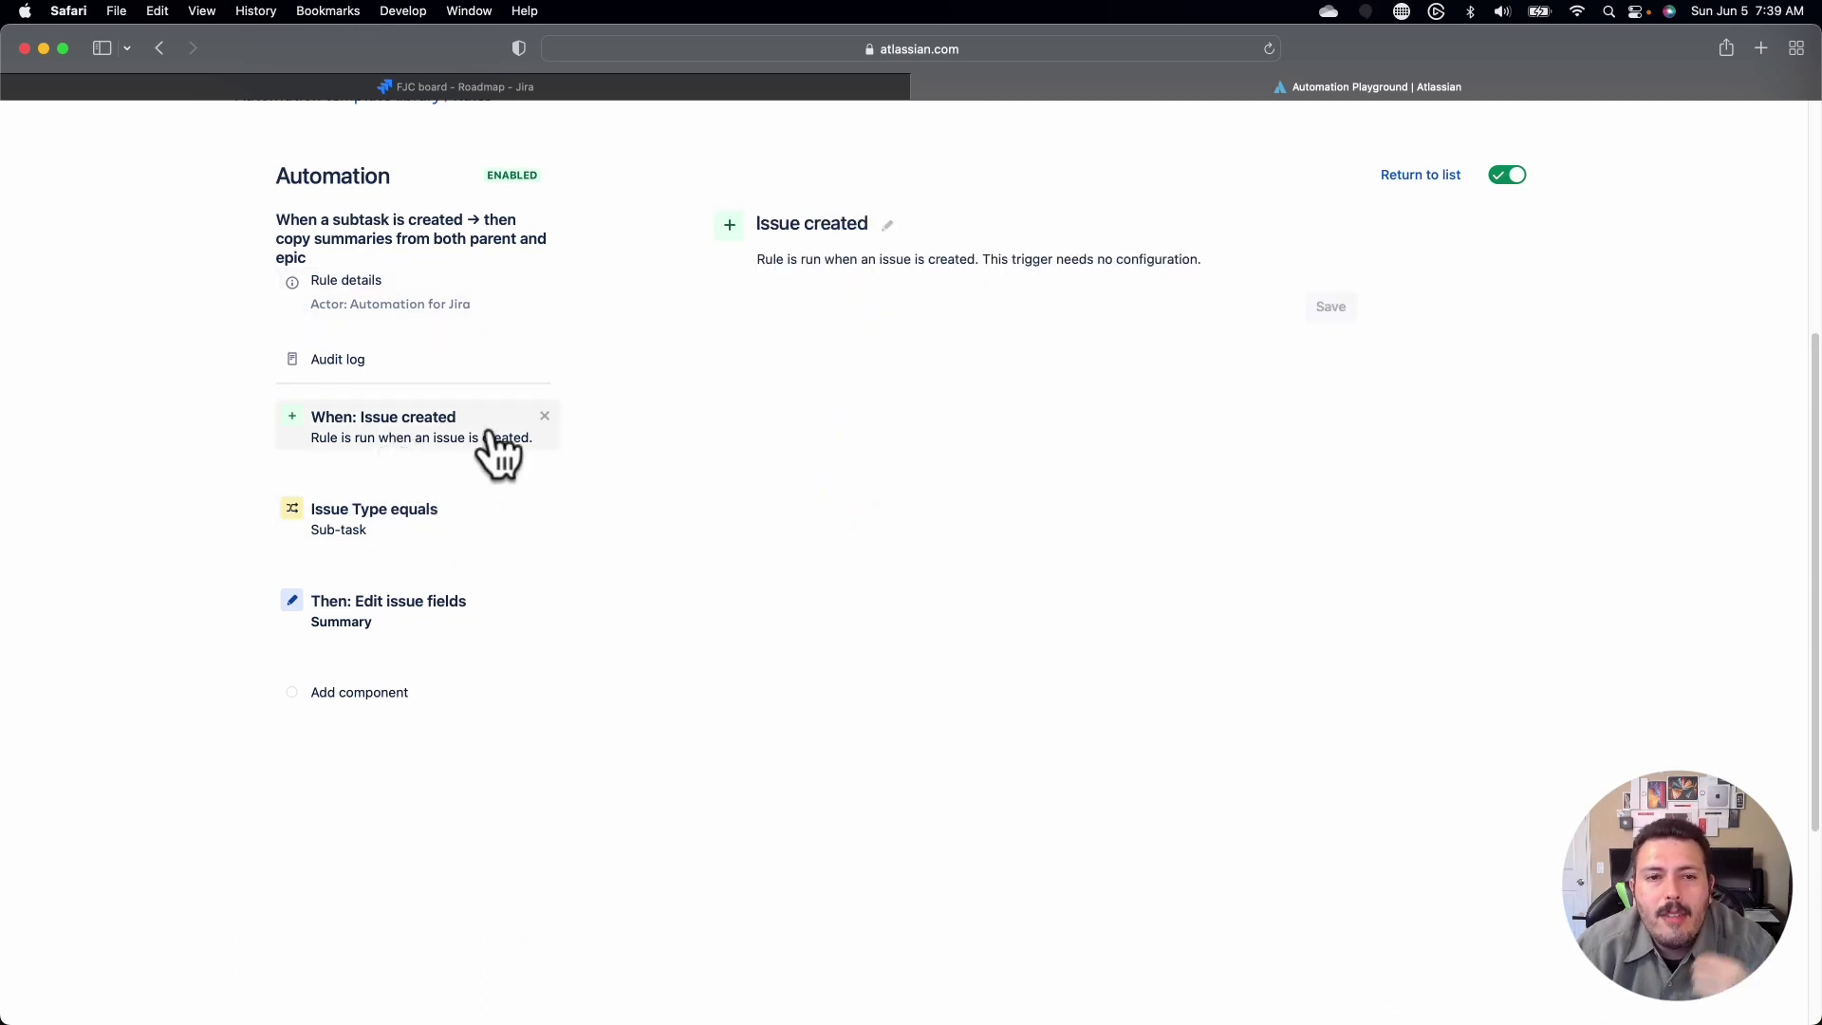
{"action": "left_click", "coordinate": [451, 527]}
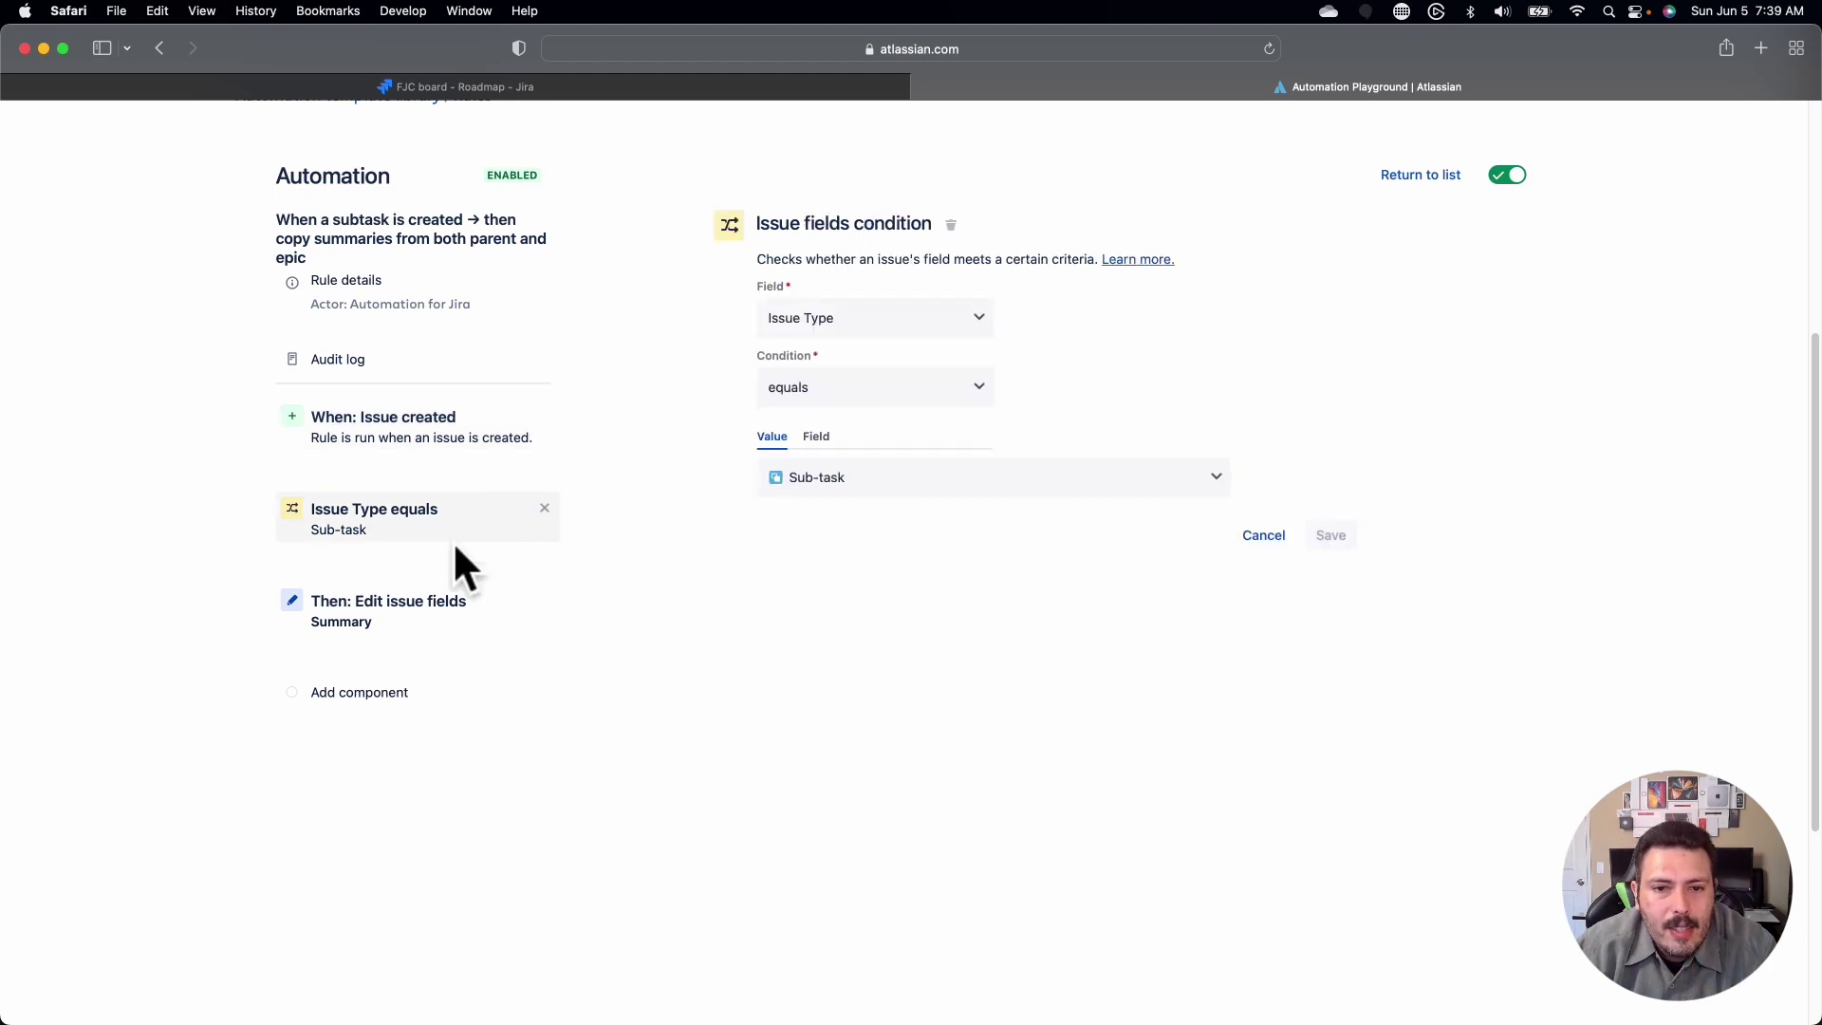
{"action": "left_click", "coordinate": [457, 611]}
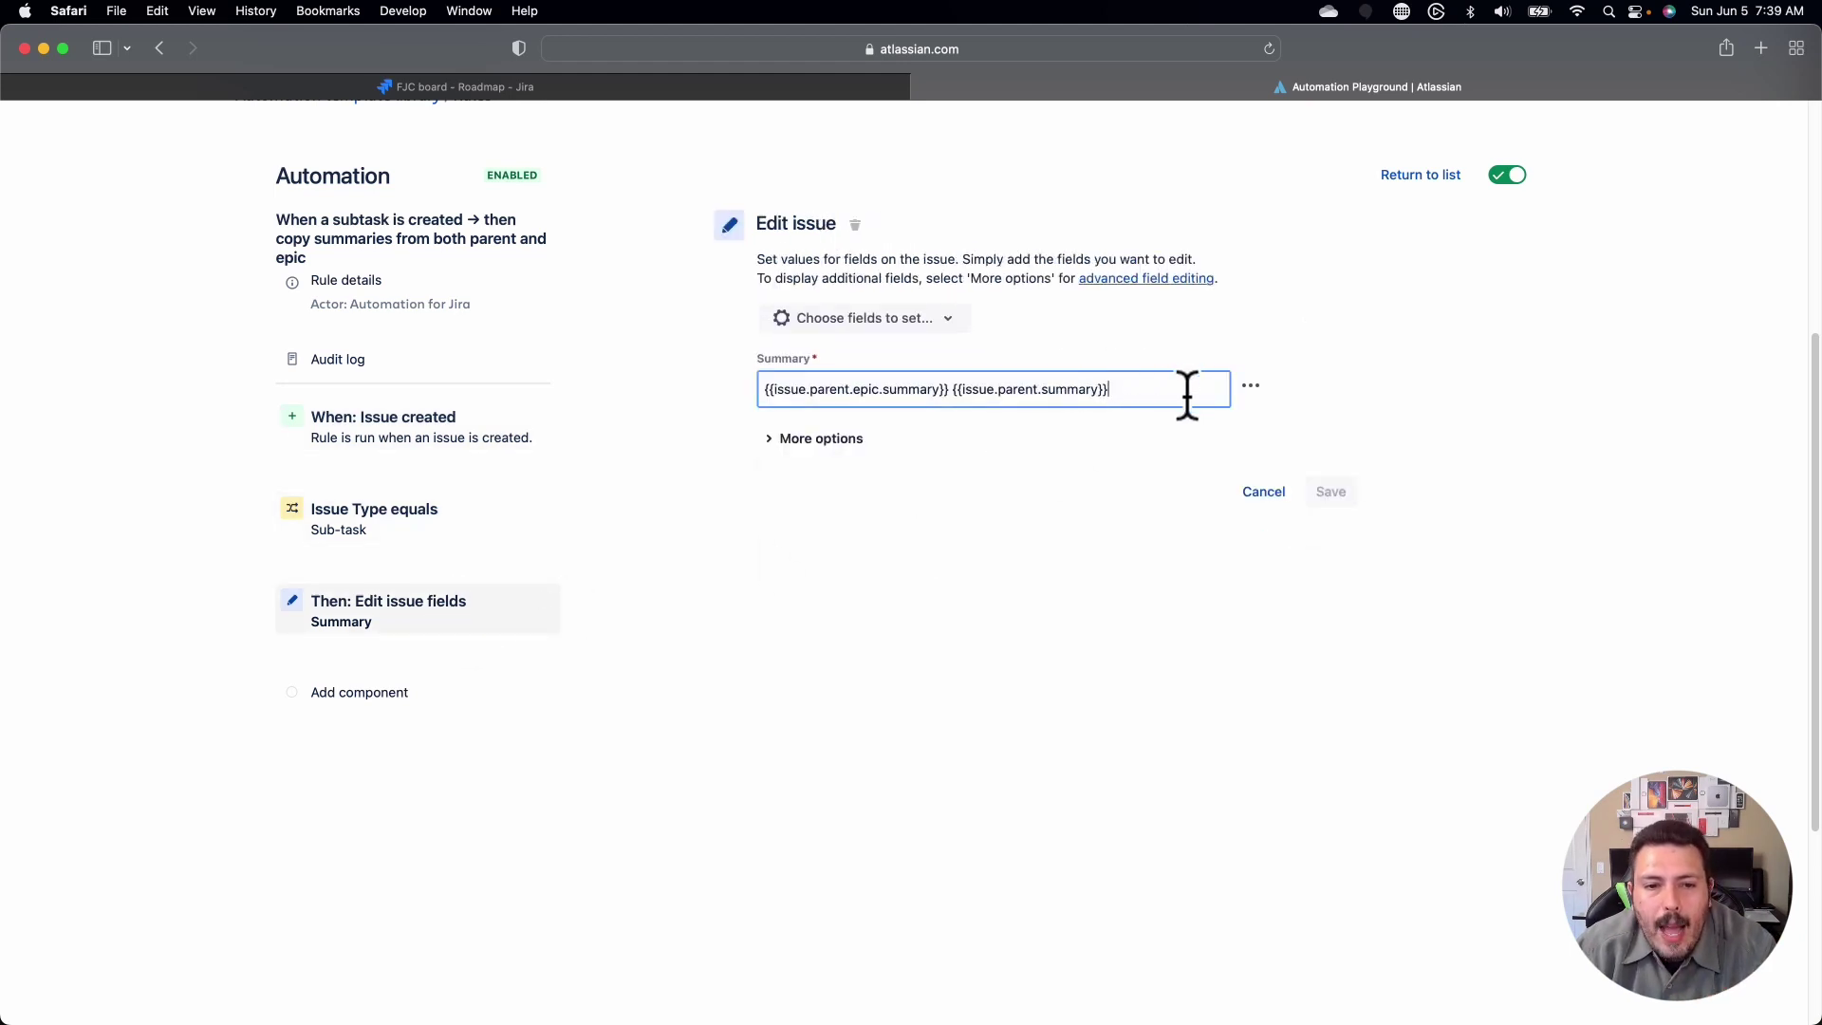
{"action": "left_click_drag", "start_coordinate": [1163, 380], "coordinate": [795, 378]}
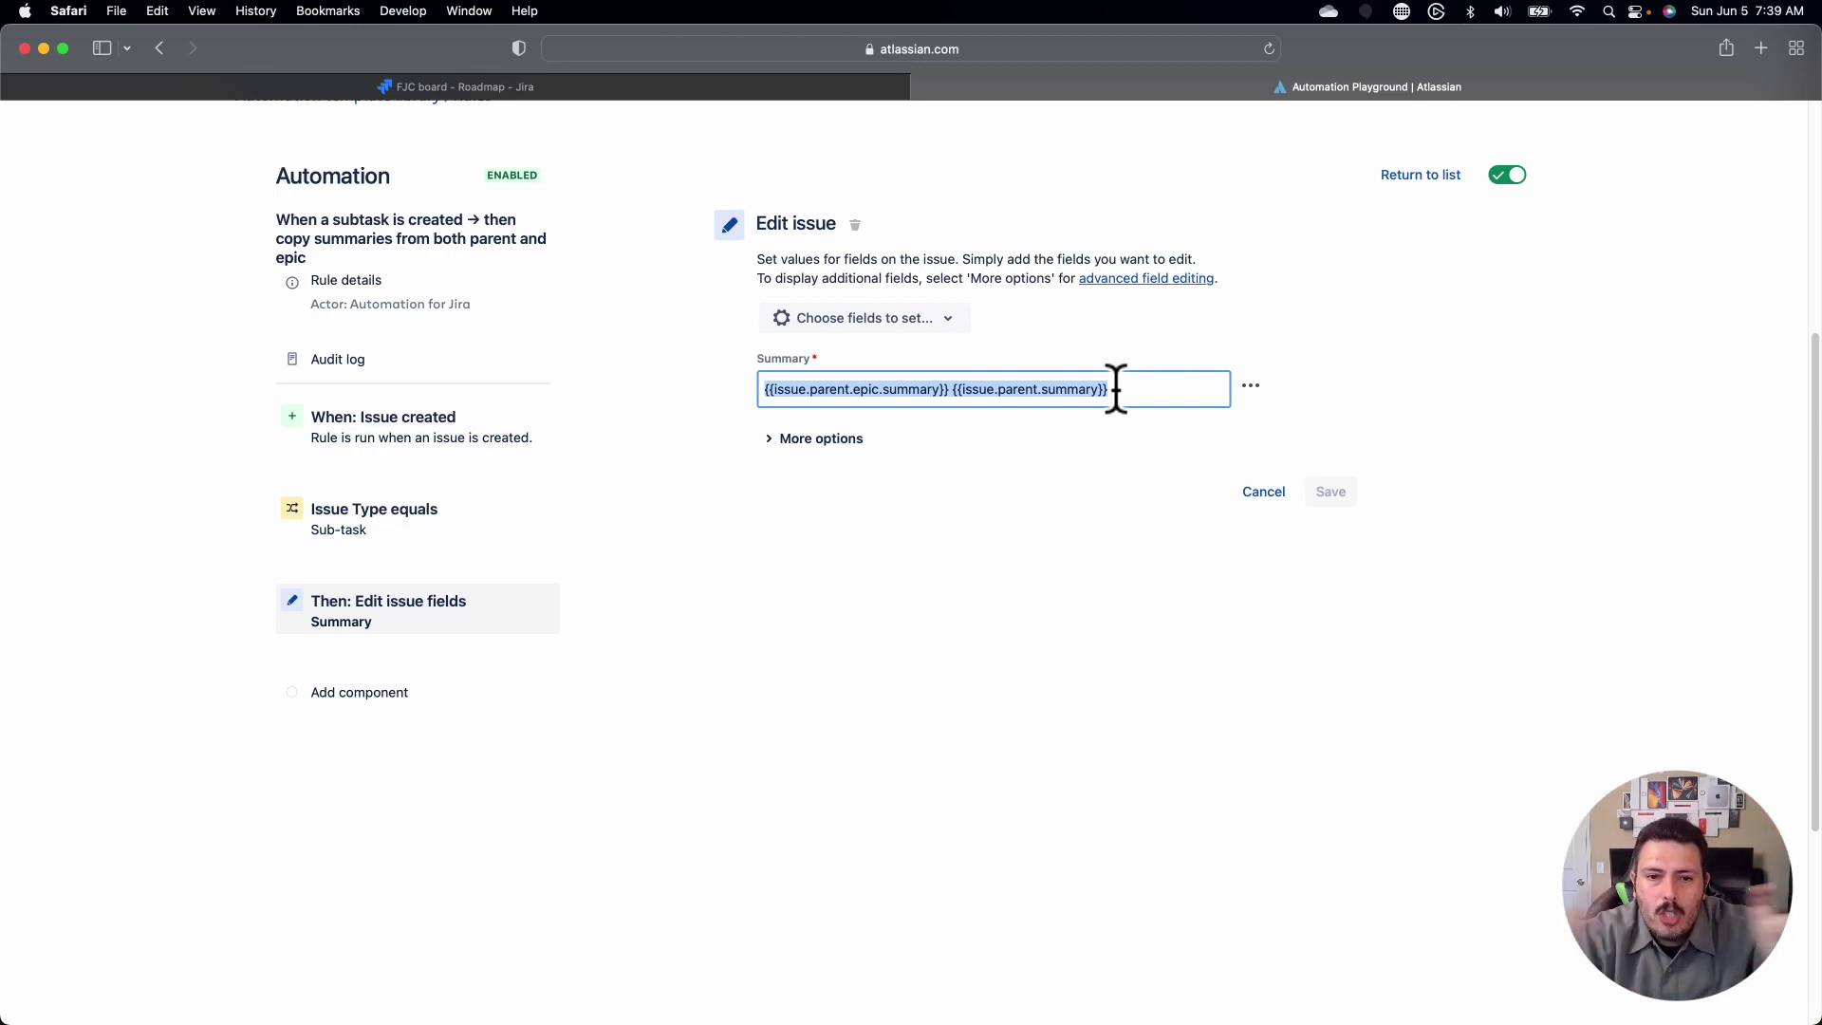
Step: Browse the fields the Edit issue action can set, searching 'tec', without adding any
{"action": "left_click", "coordinate": [854, 321]}
{"action": "scroll", "coordinate": [894, 558], "scroll_direction": "down", "scroll_amount": 10}
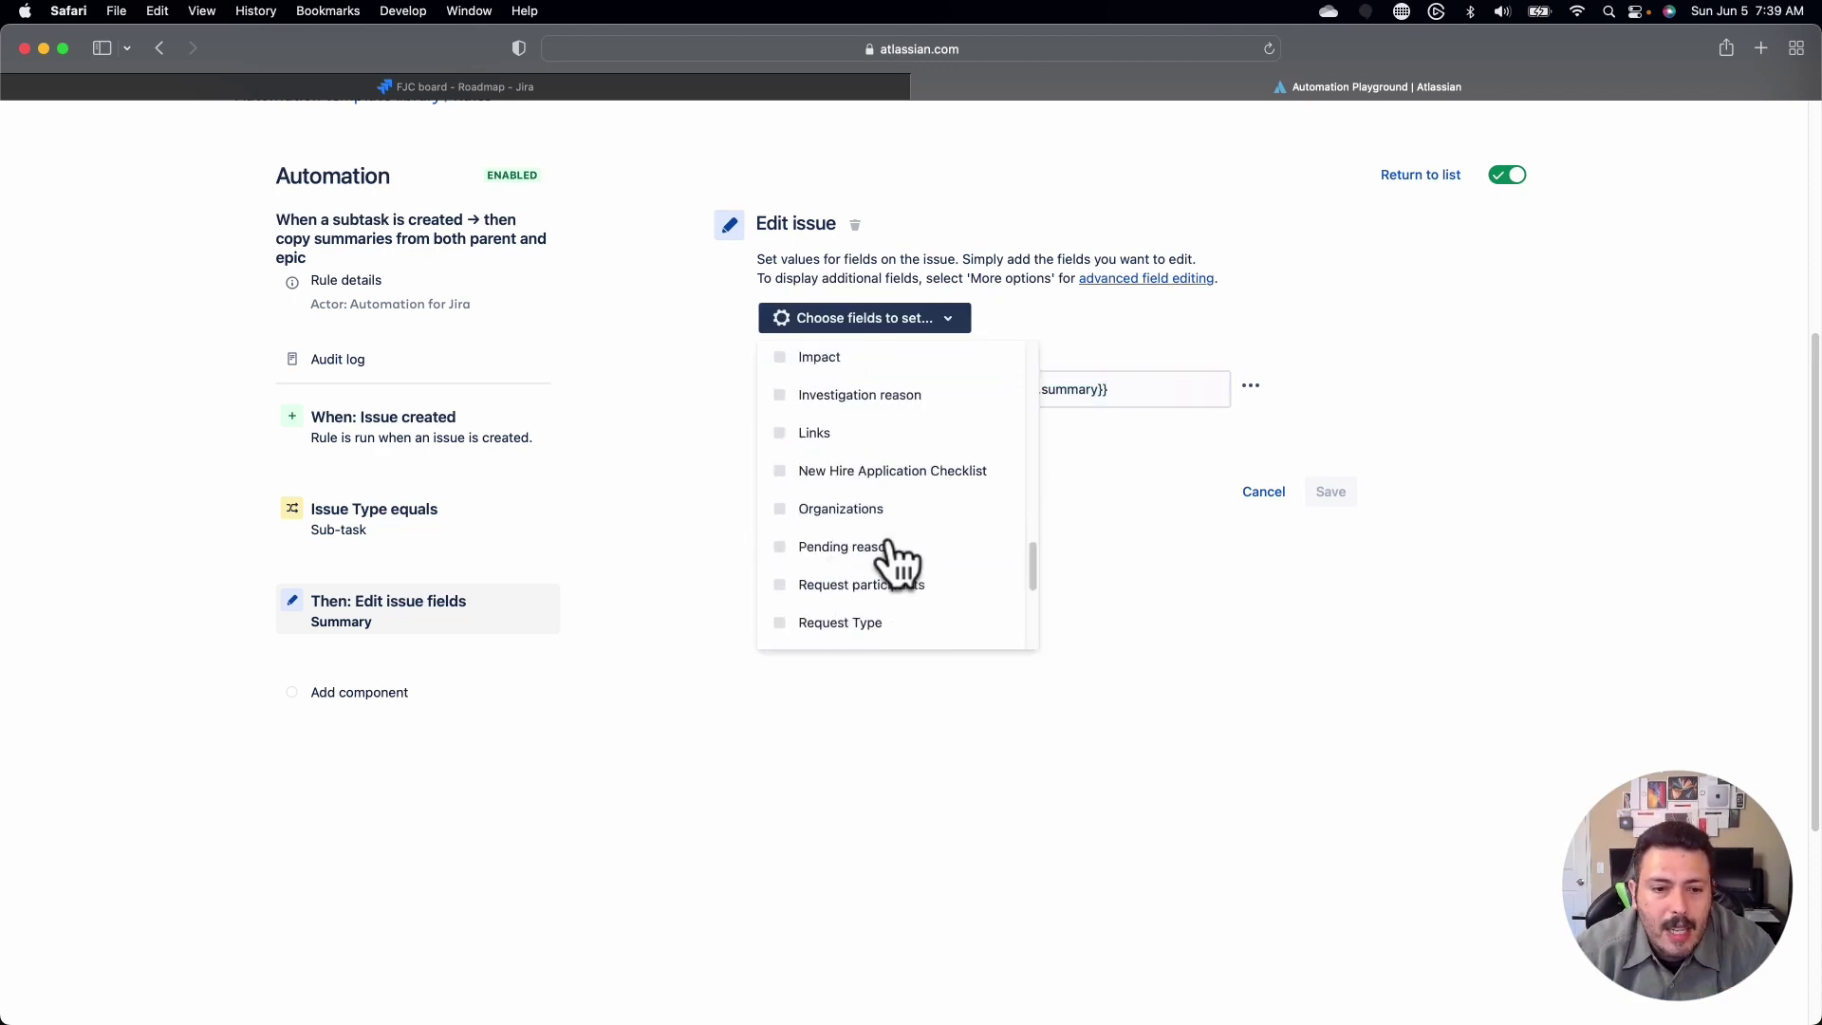
{"action": "scroll", "coordinate": [895, 558], "scroll_direction": "up", "scroll_amount": 10}
{"action": "scroll", "coordinate": [873, 456], "scroll_direction": "up", "scroll_amount": 8}
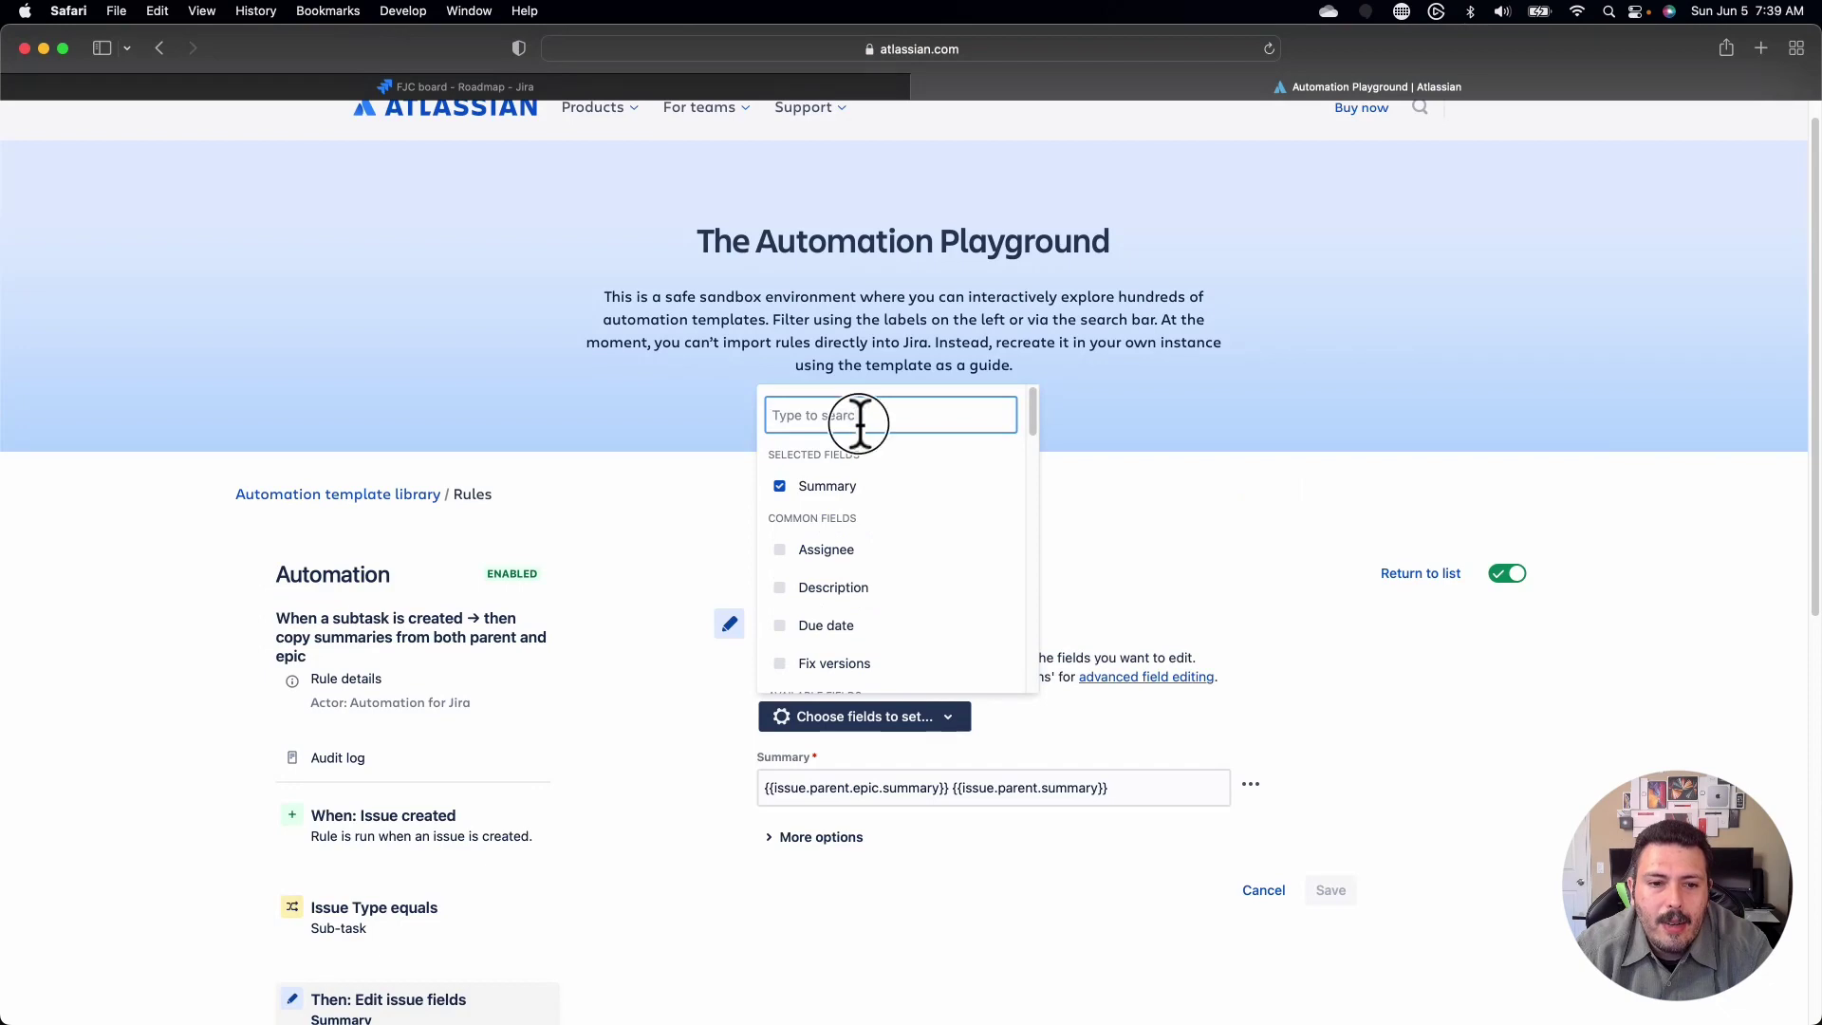
{"action": "type", "text": "tec"}
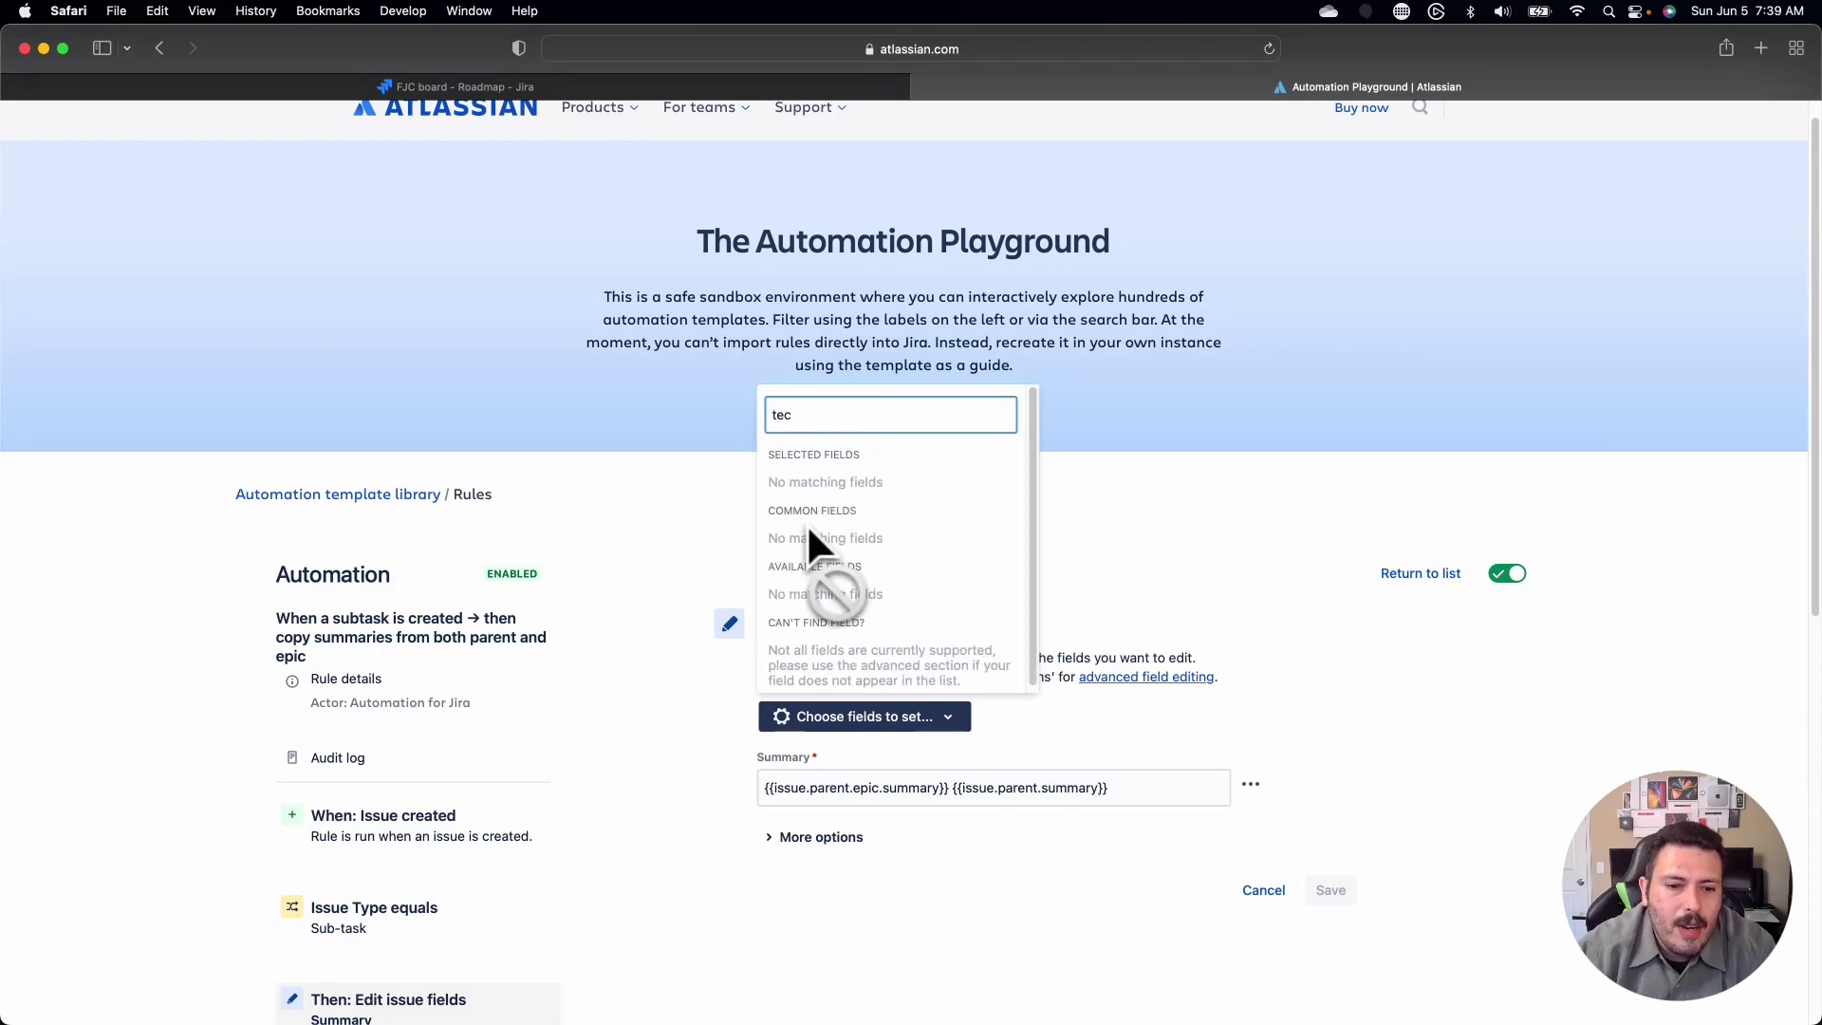
{"action": "left_click", "coordinate": [1340, 673]}
{"action": "scroll", "coordinate": [1310, 695], "scroll_direction": "down", "scroll_amount": 7}
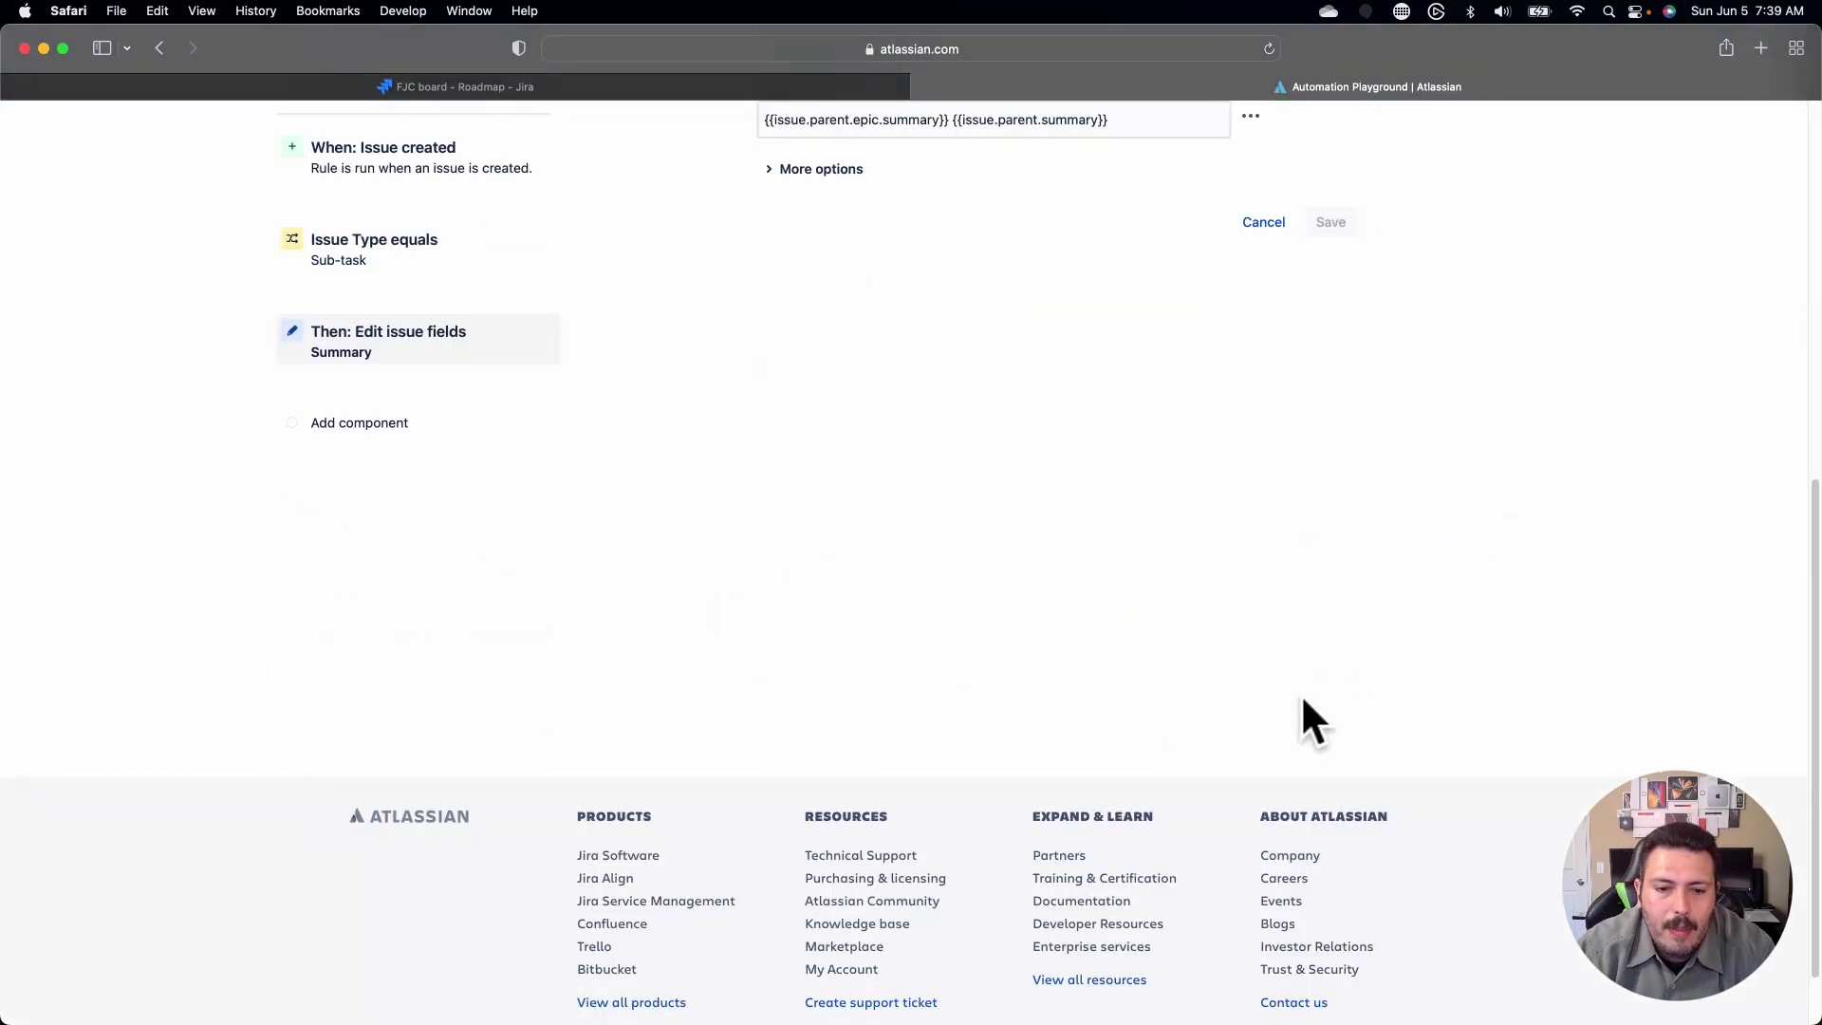
{"action": "scroll", "coordinate": [1301, 693], "scroll_direction": "up", "scroll_amount": 7}
{"action": "scroll", "coordinate": [1295, 680], "scroll_direction": "down", "scroll_amount": 1}
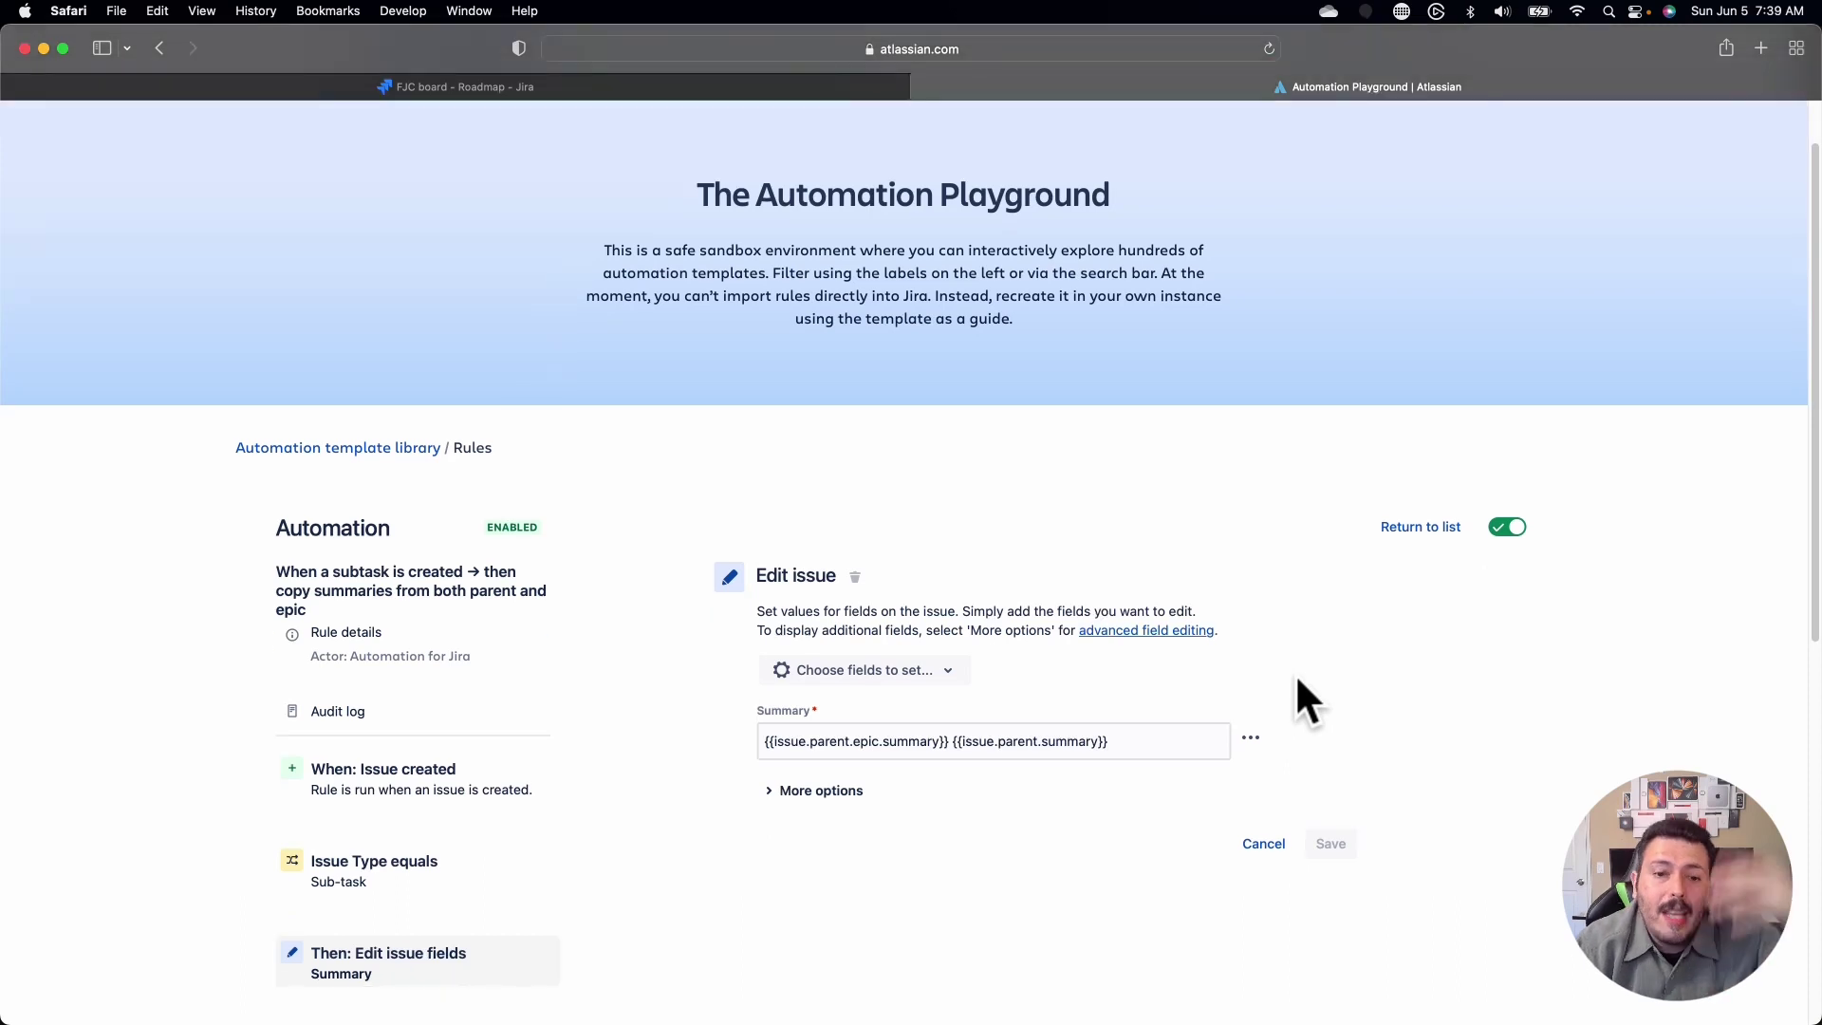
Step: Set the Summary field to 'Copy from' the Current issue
{"action": "left_click", "coordinate": [1250, 738]}
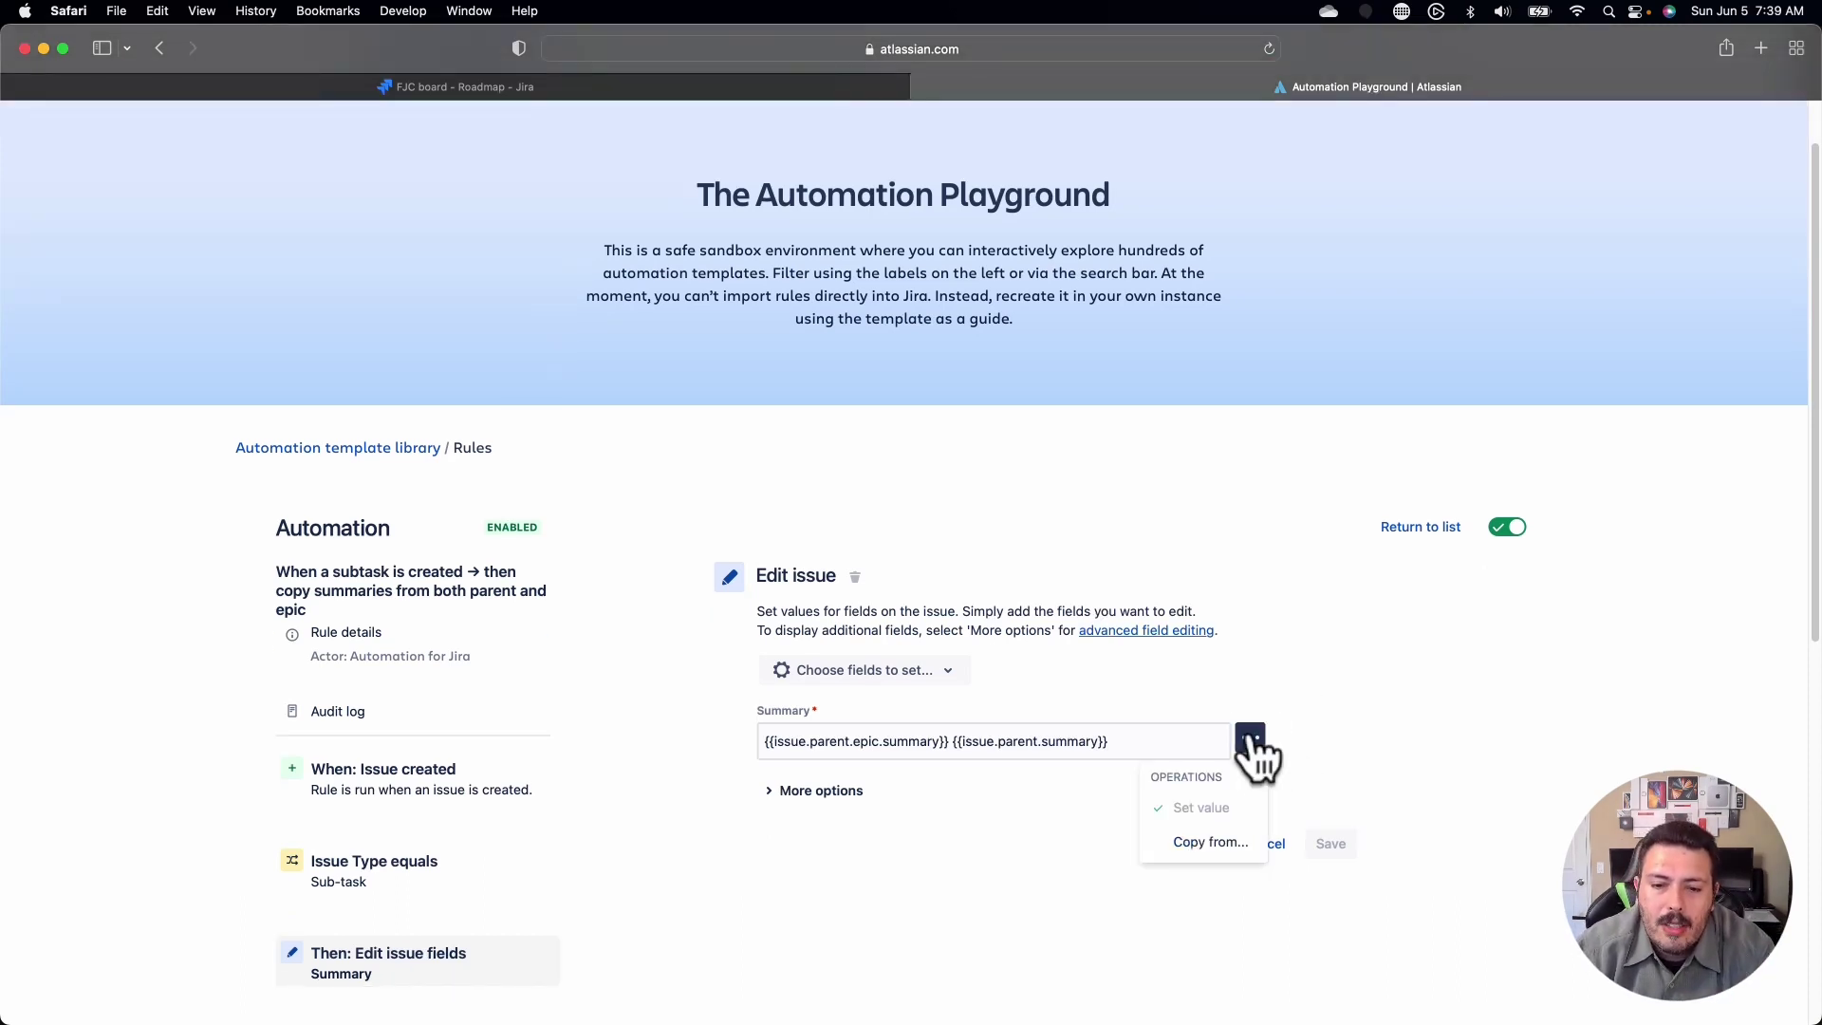
{"action": "left_click", "coordinate": [1203, 841]}
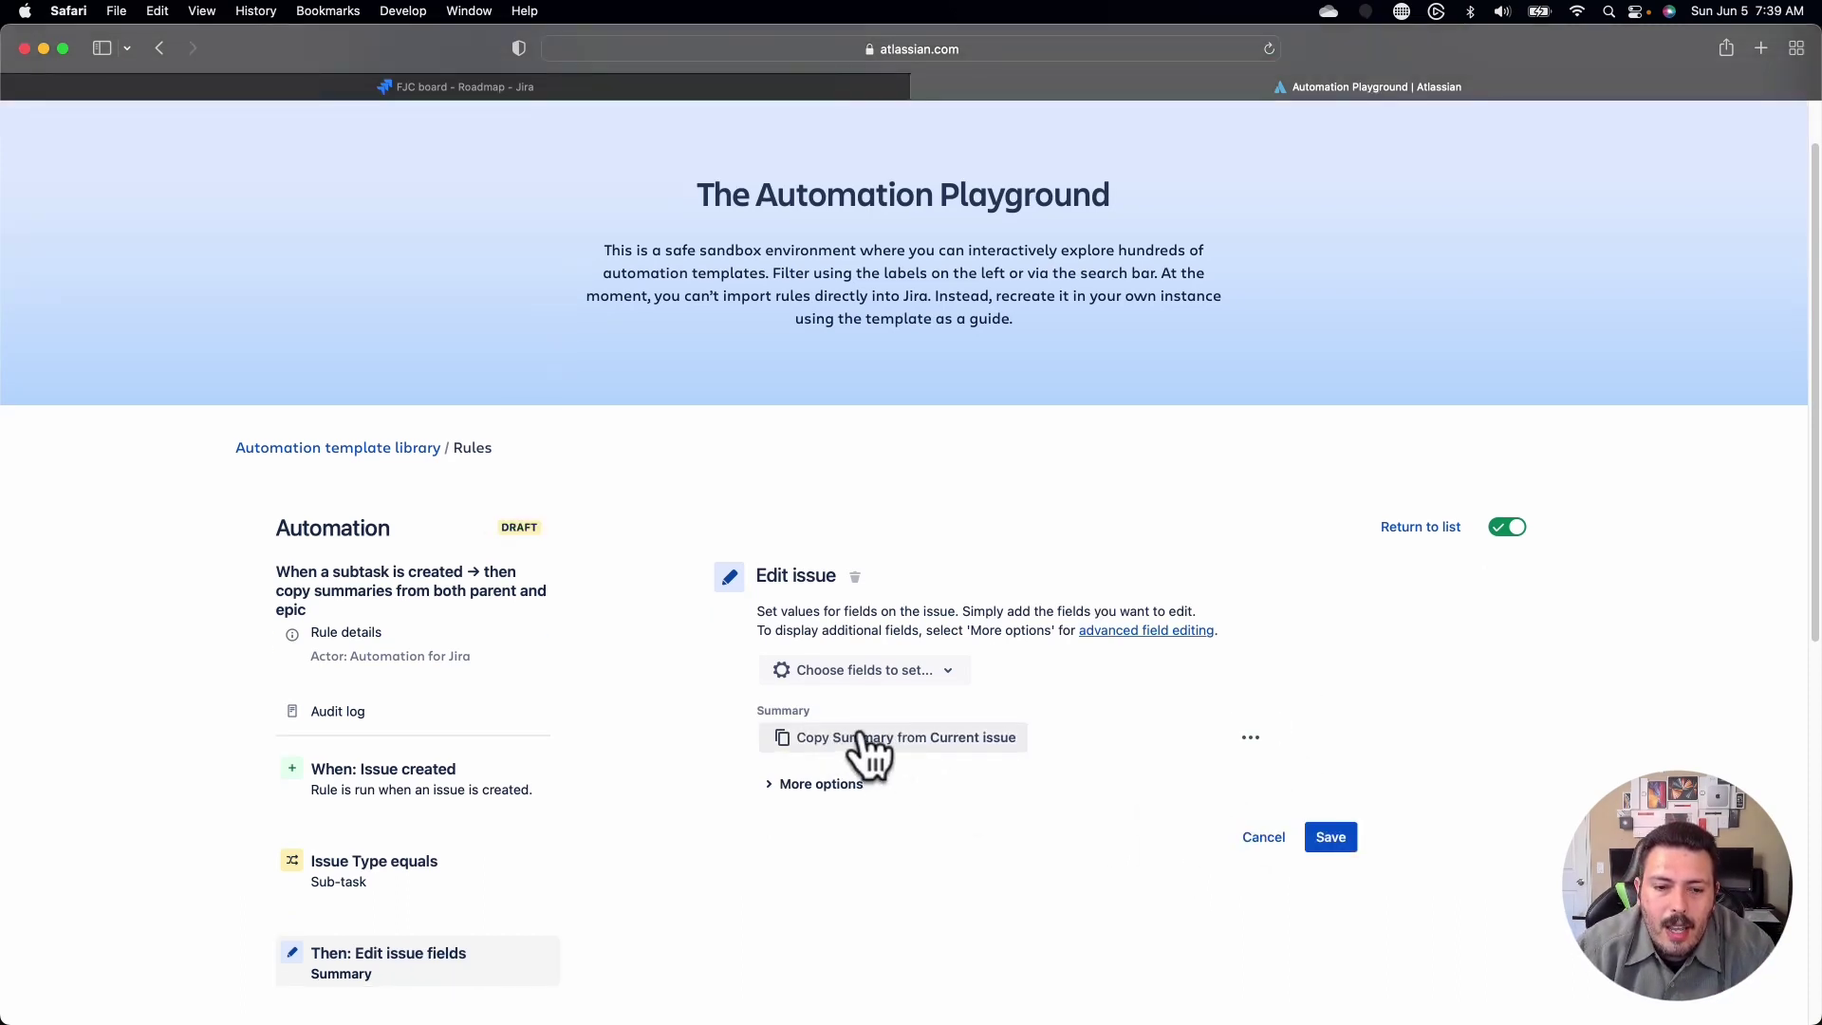
{"action": "left_click", "coordinate": [961, 747]}
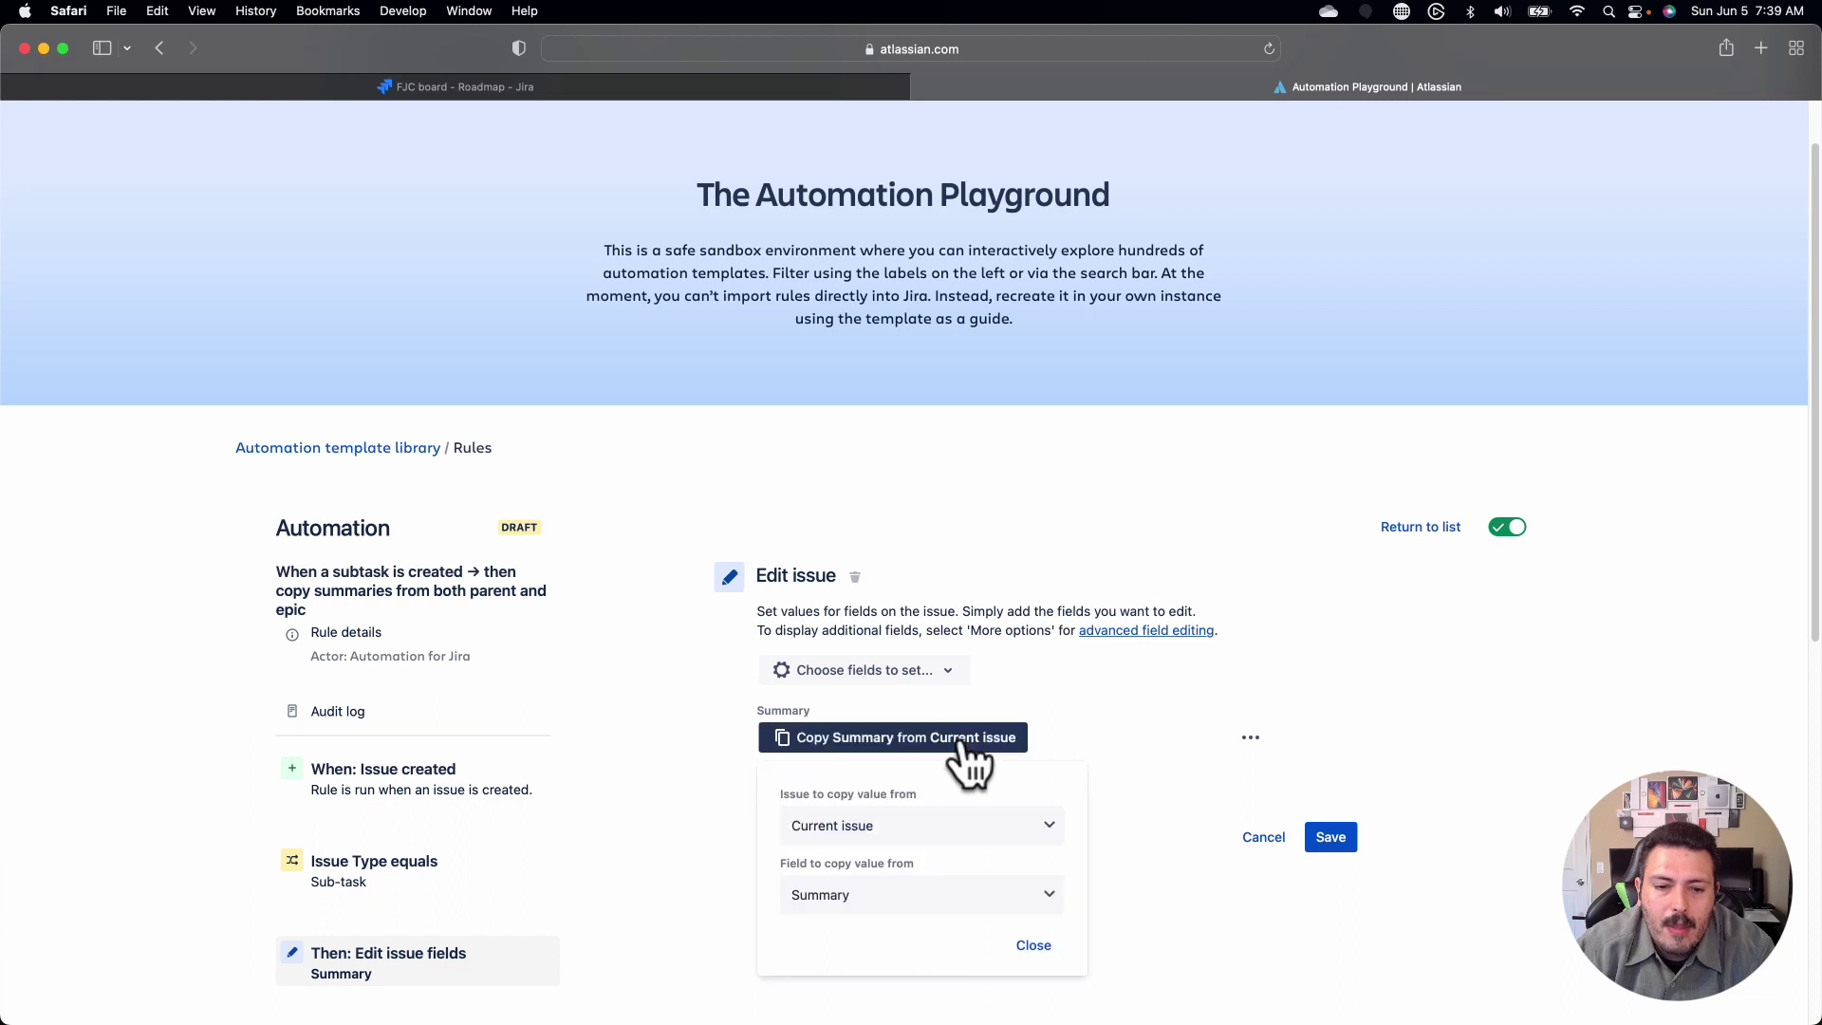
{"action": "left_click", "coordinate": [948, 830]}
{"action": "scroll", "coordinate": [932, 886], "scroll_direction": "down", "scroll_amount": 1}
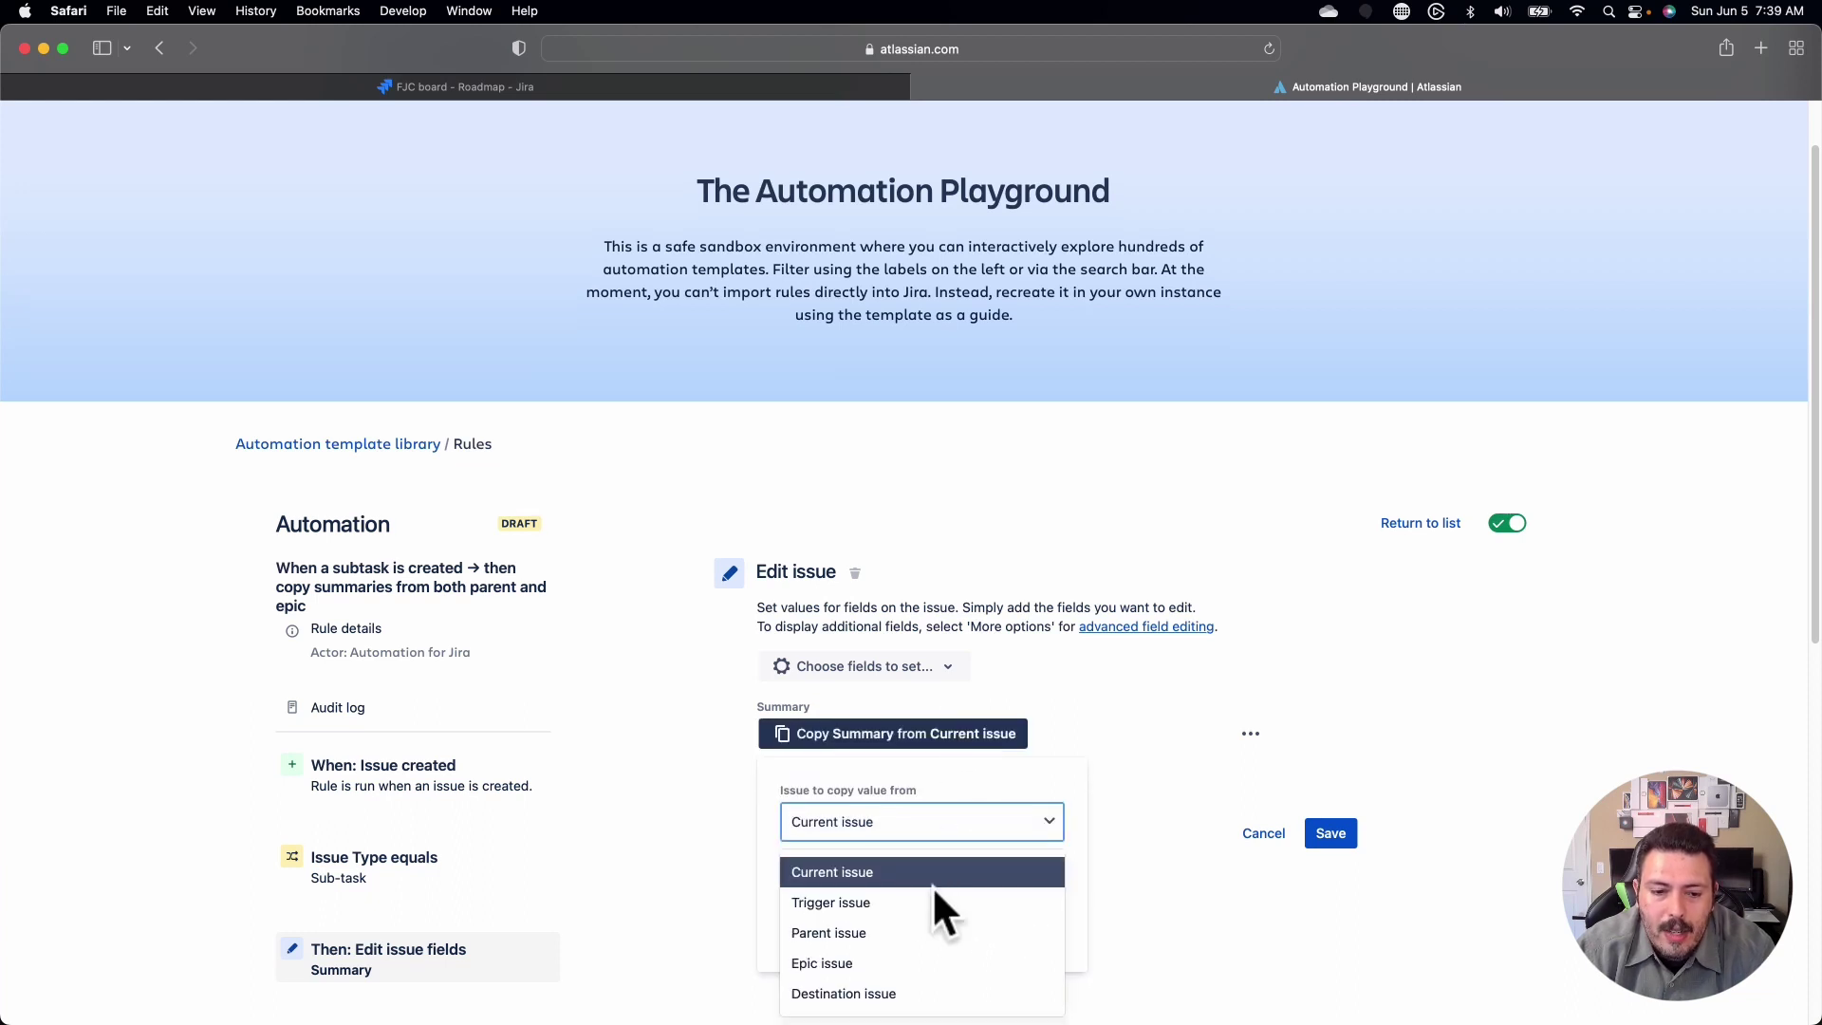
{"action": "left_click", "coordinate": [1172, 777]}
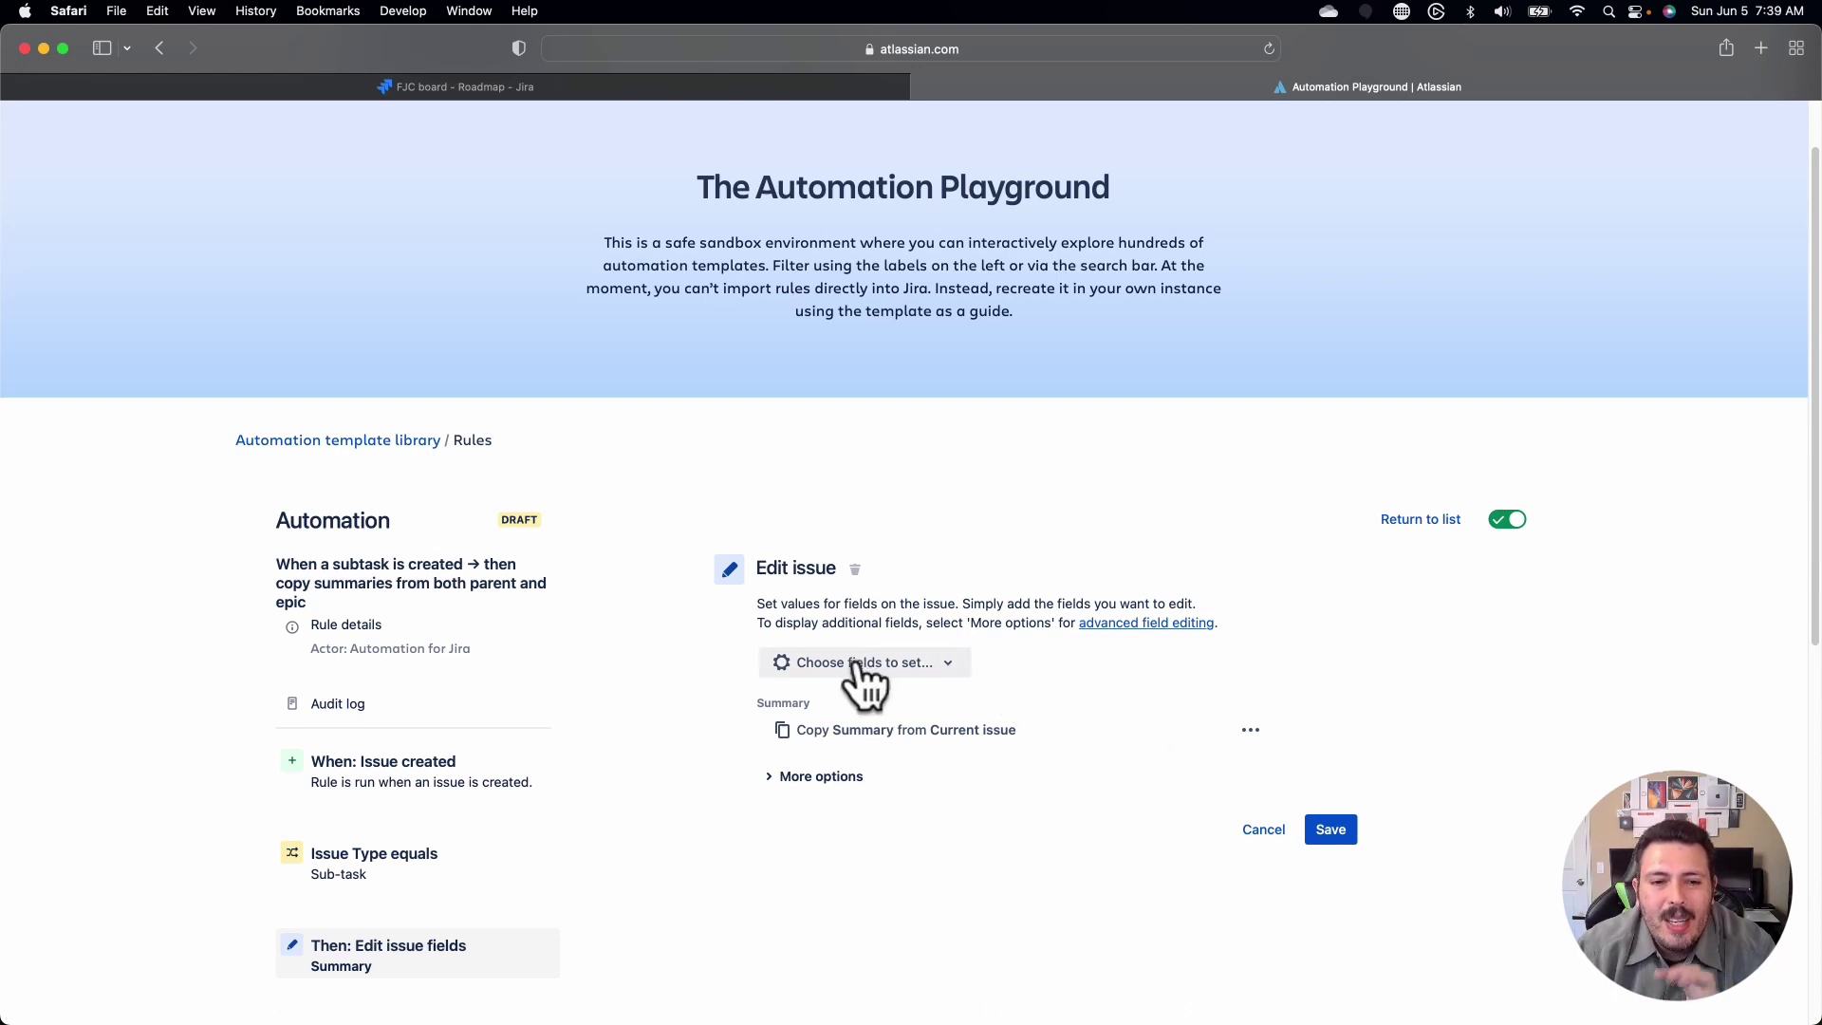
{"action": "scroll", "coordinate": [866, 679], "scroll_direction": "down", "scroll_amount": 4}
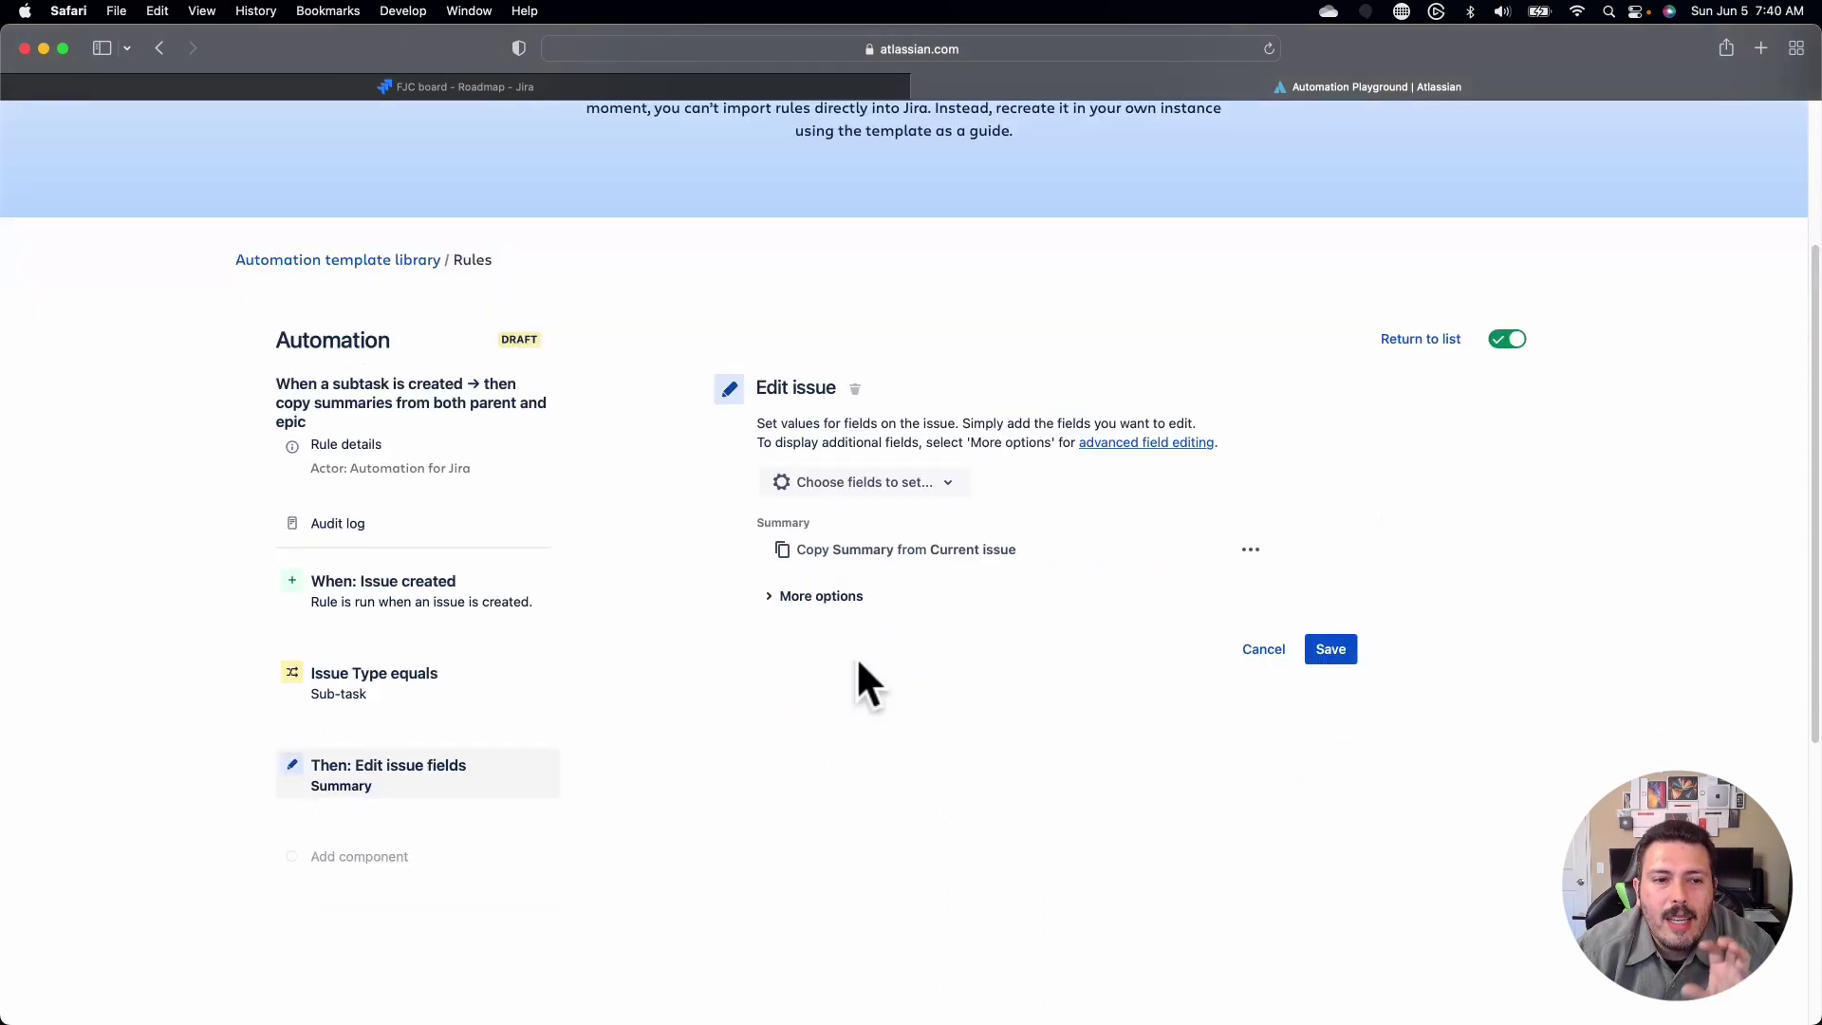